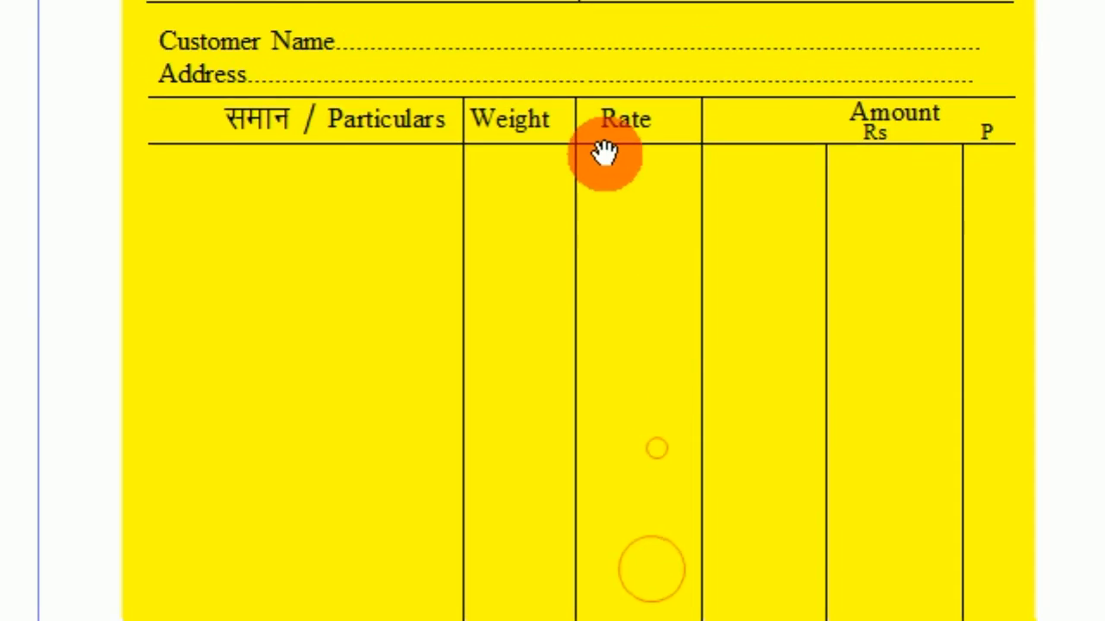
Step: Examine the finished cash memo's header and item table on page 1, and go to page 2
drag(715, 73, 717, 169)
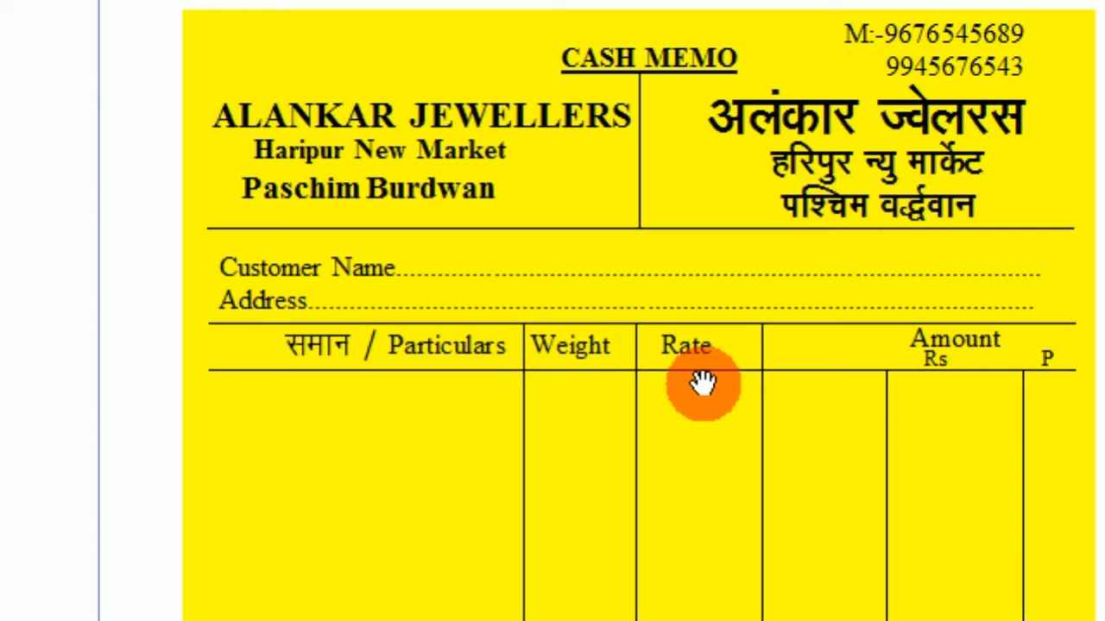
drag(652, 406, 655, 378)
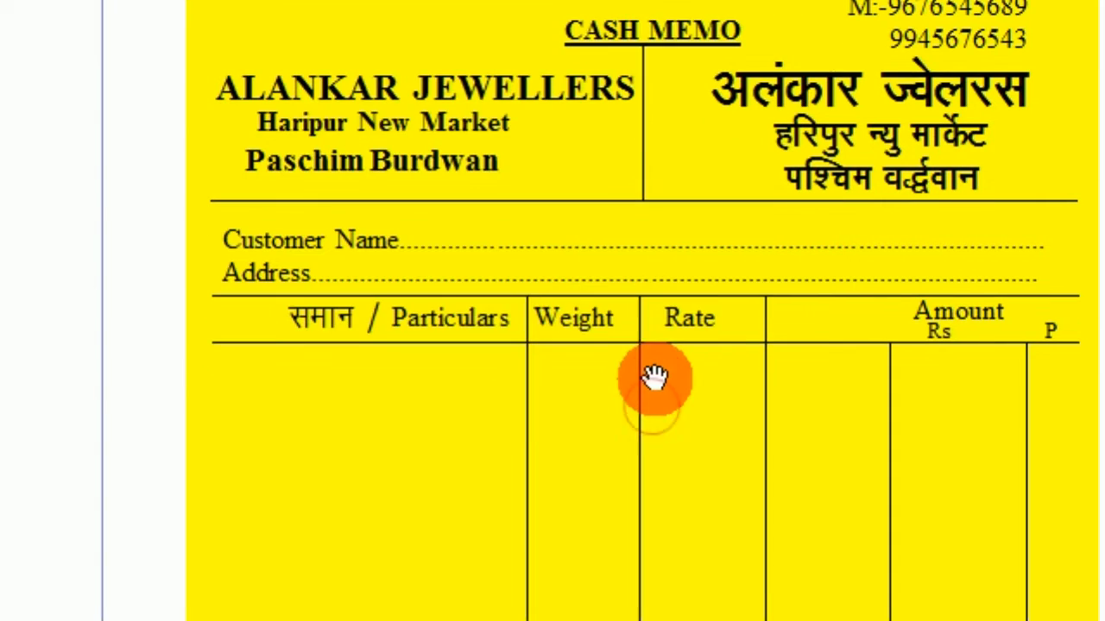
drag(500, 282, 503, 233)
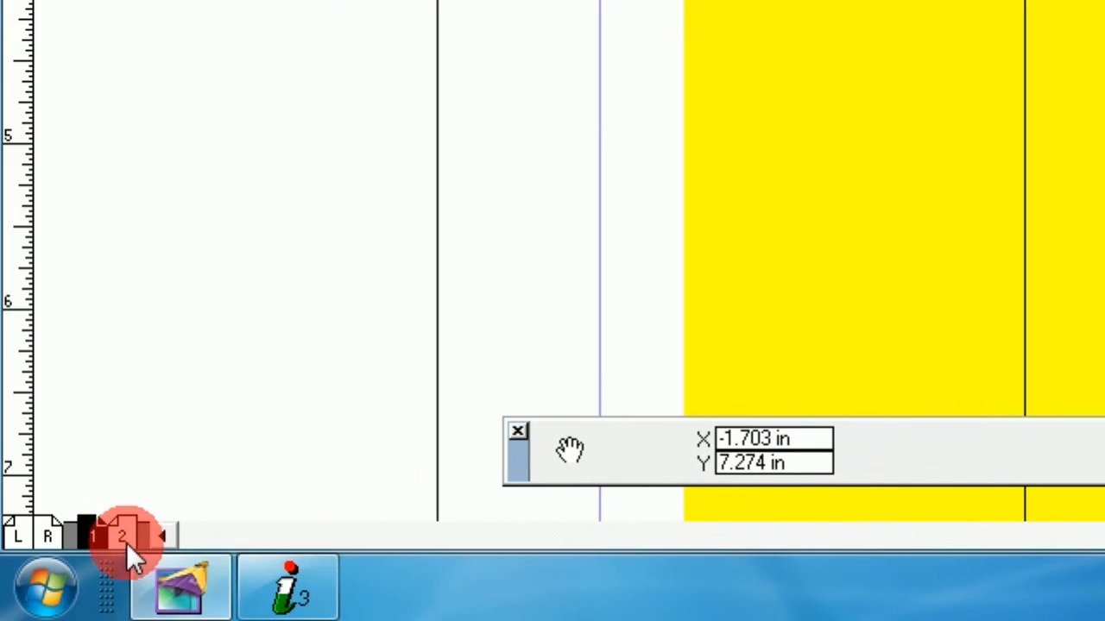
click(124, 535)
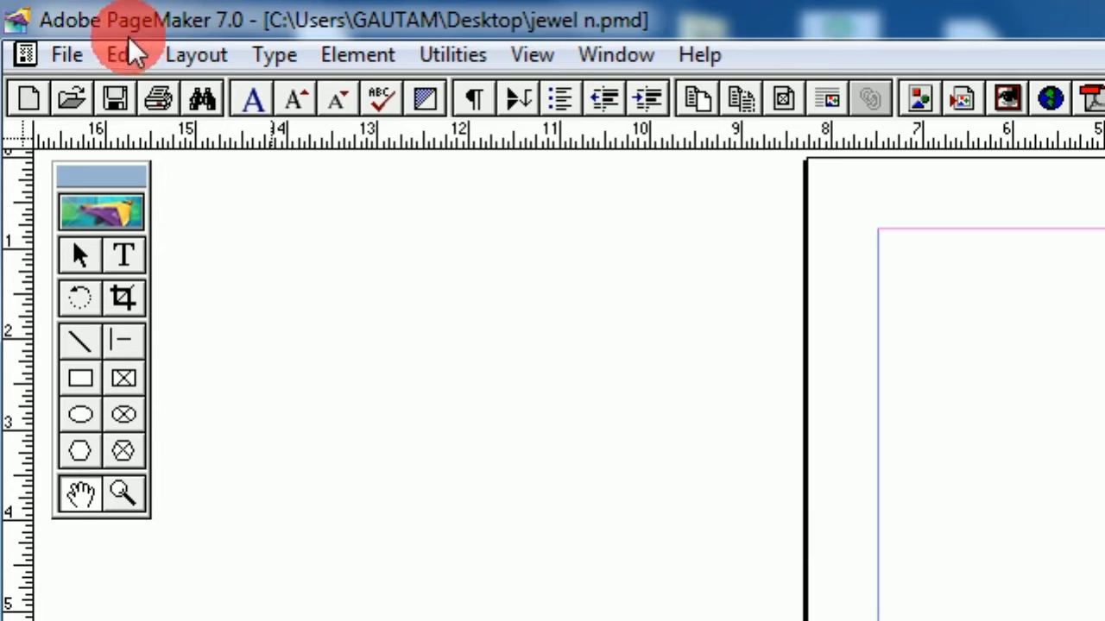
click(68, 60)
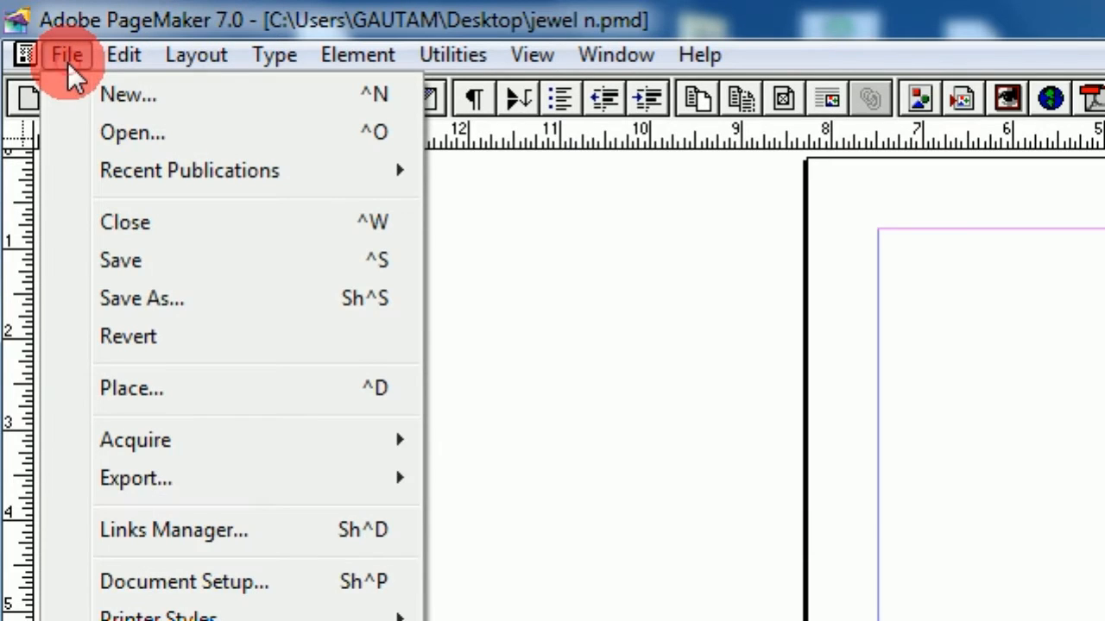
click(121, 96)
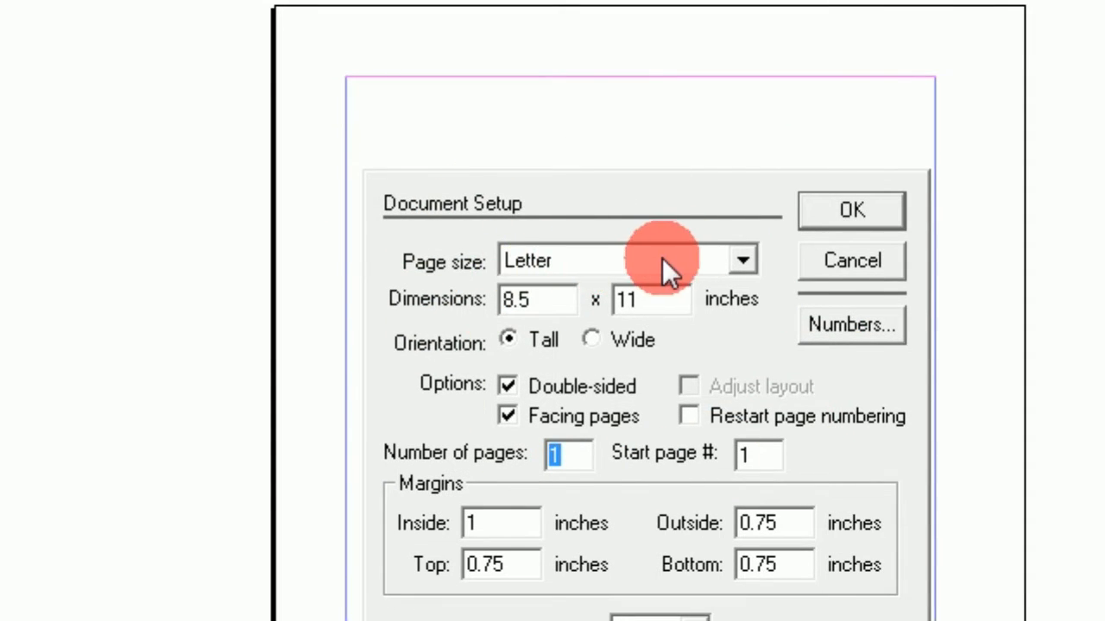
click(748, 255)
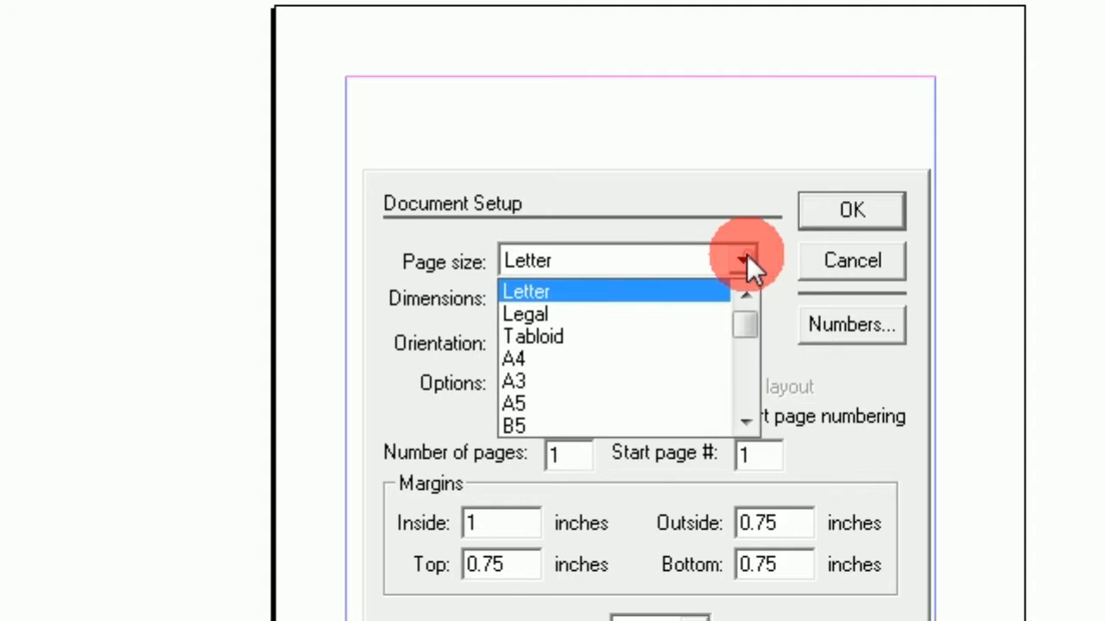
click(561, 352)
double_click(525, 302)
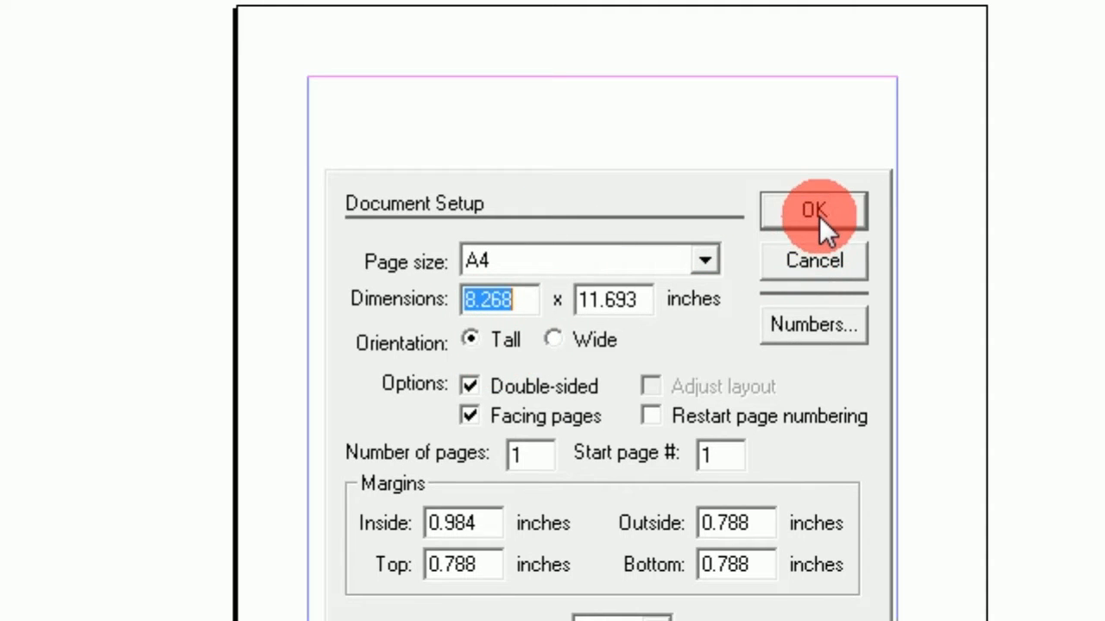
click(805, 258)
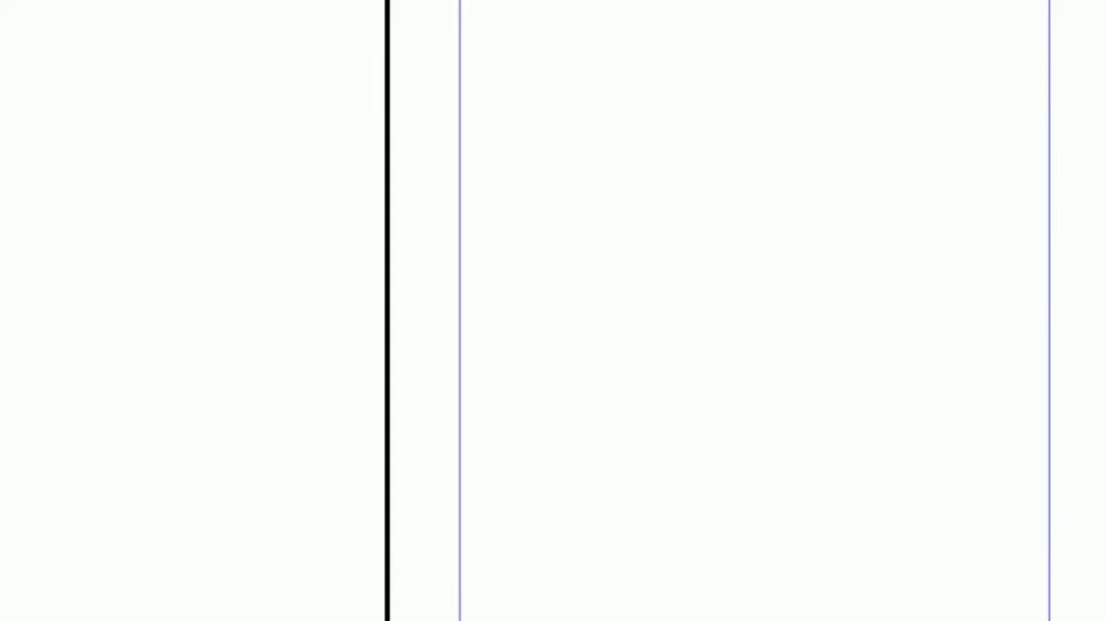
Step: Review the cash memo layout on page 1, viewing the whole page, and return to page 2
click(93, 541)
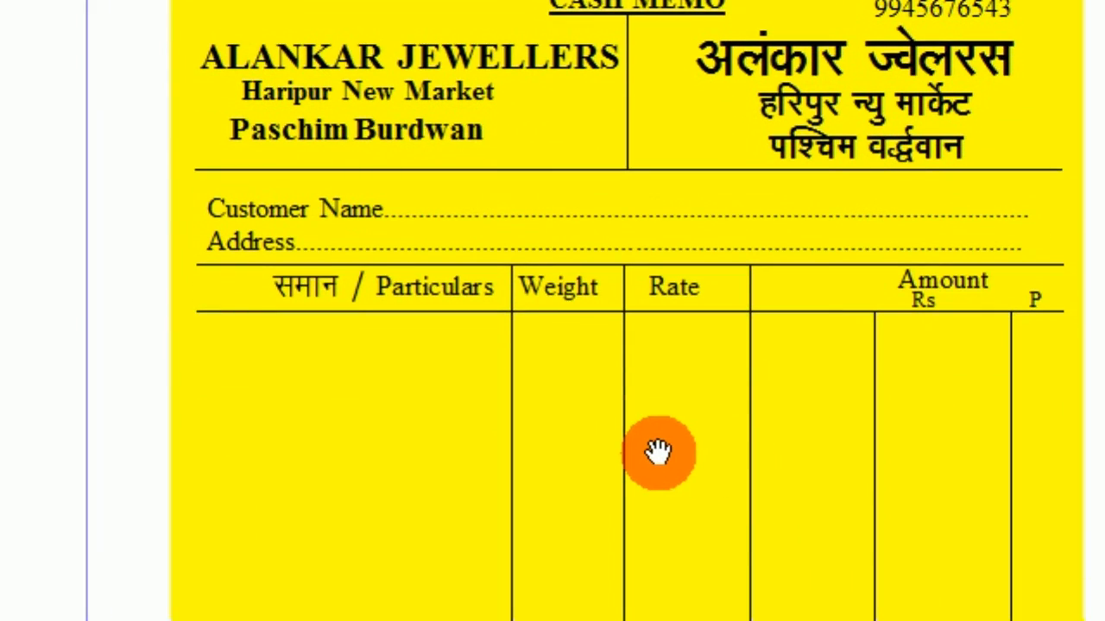
drag(653, 457, 614, 393)
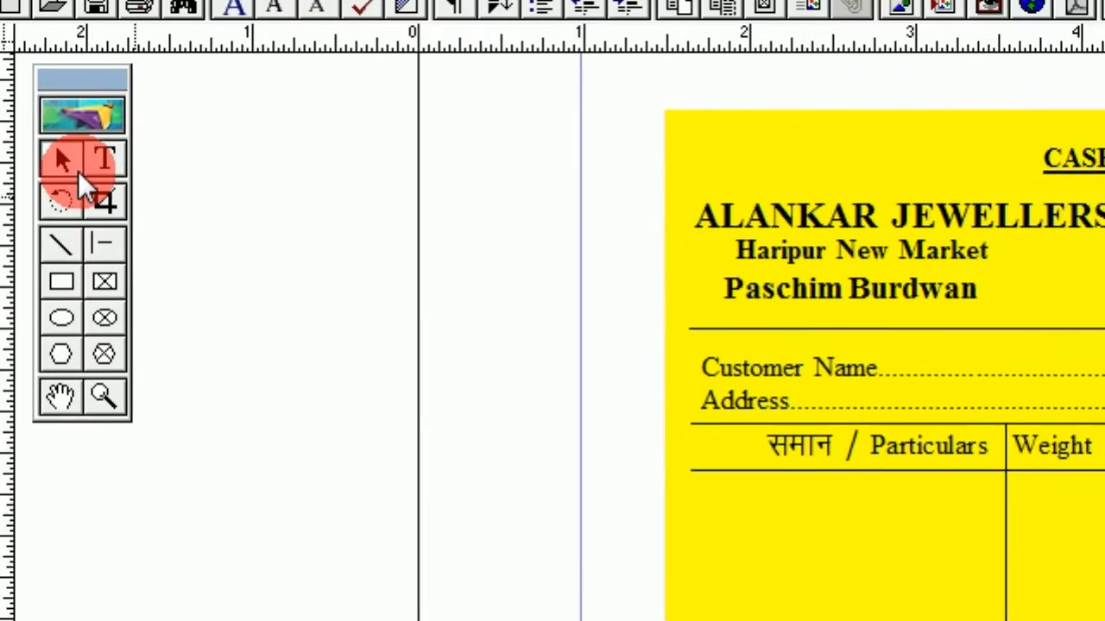
click(77, 171)
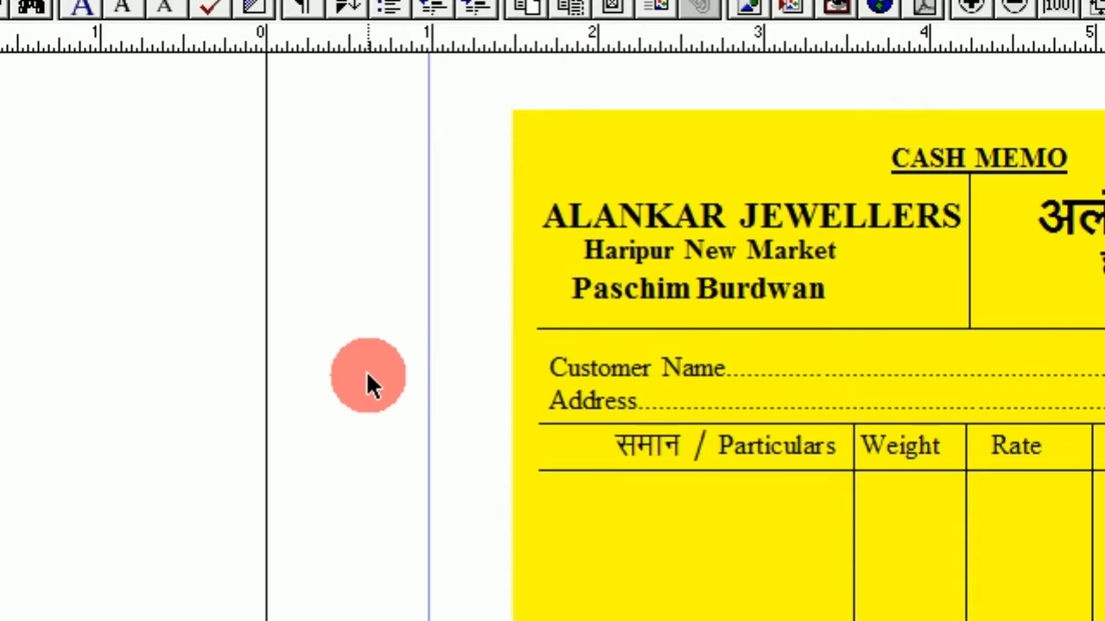
right_click(372, 380)
click(432, 598)
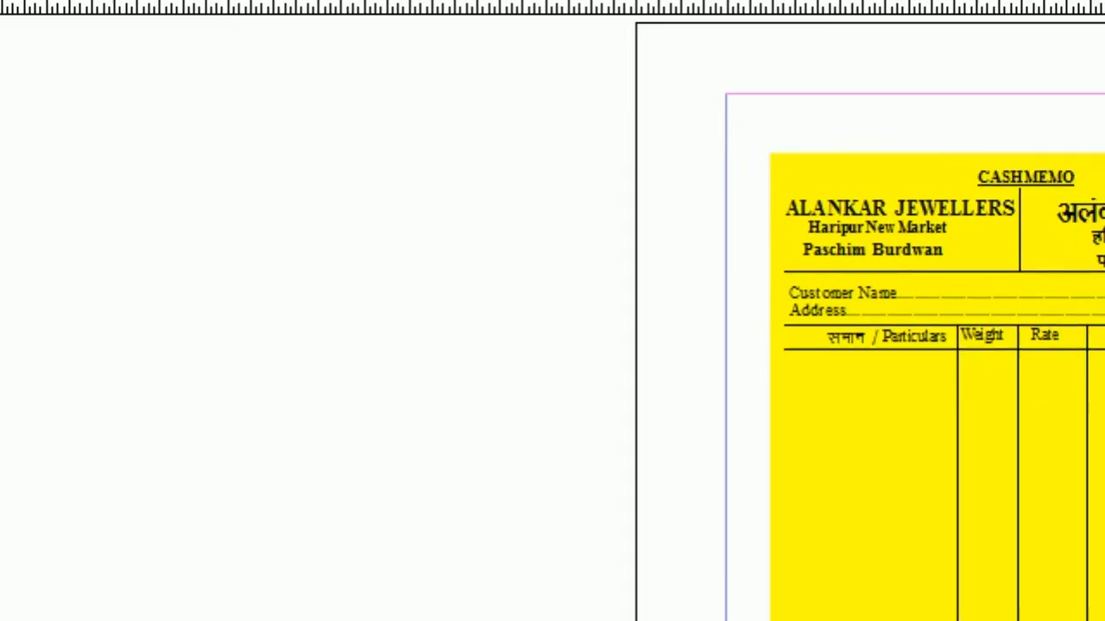
click(97, 161)
click(914, 155)
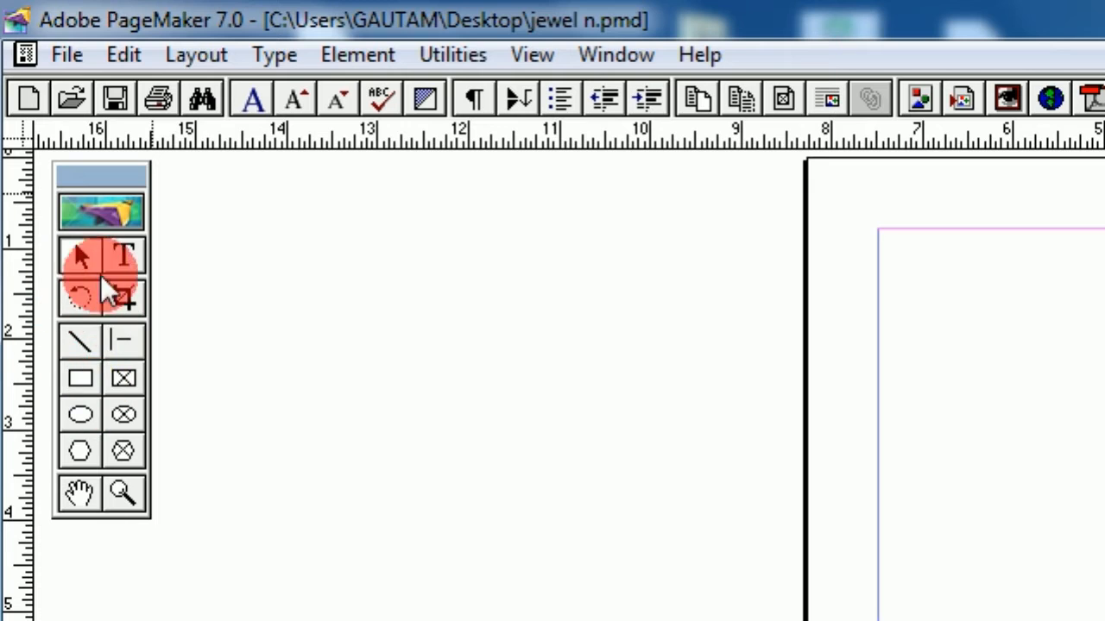
Step: Draw a rectangle about 6 by 9.7 in inside page 2's margins and colour it Black
click(82, 378)
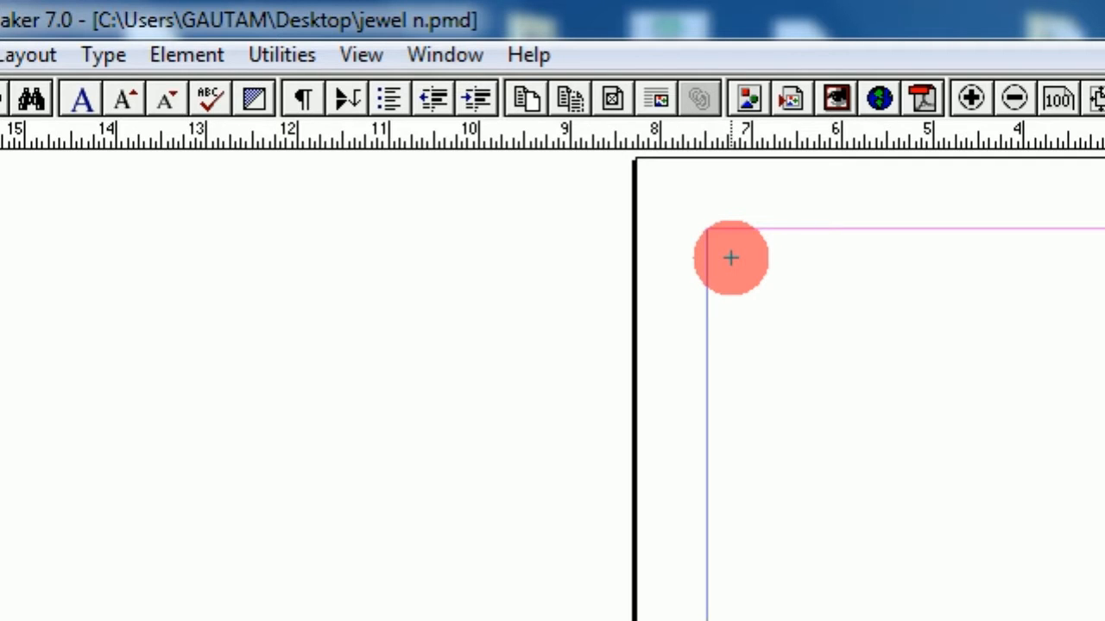
drag(731, 258, 821, 452)
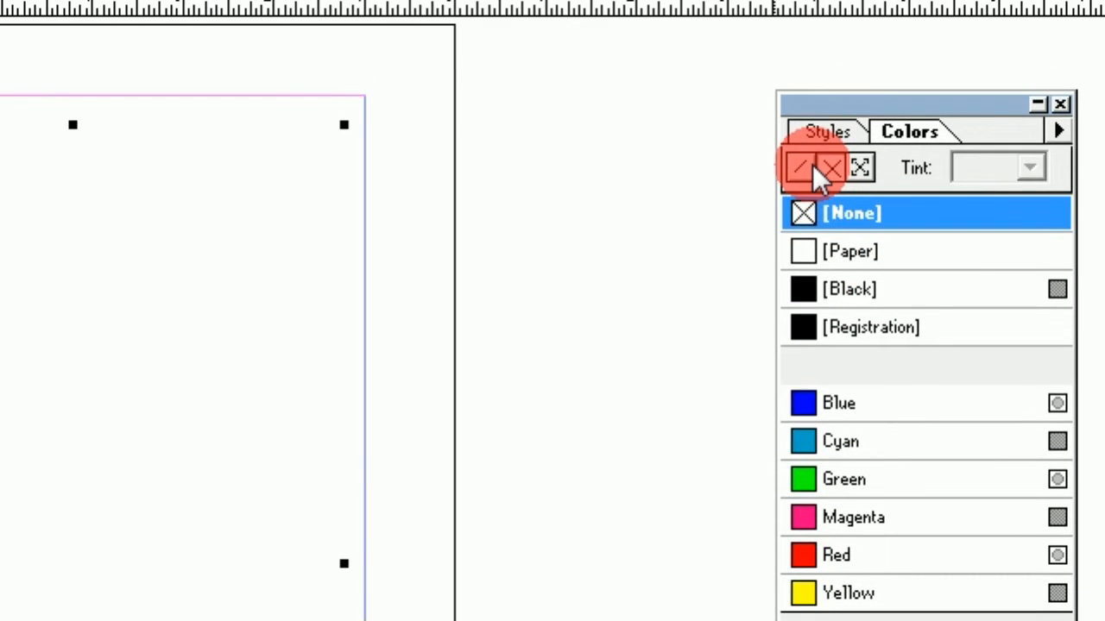
click(803, 288)
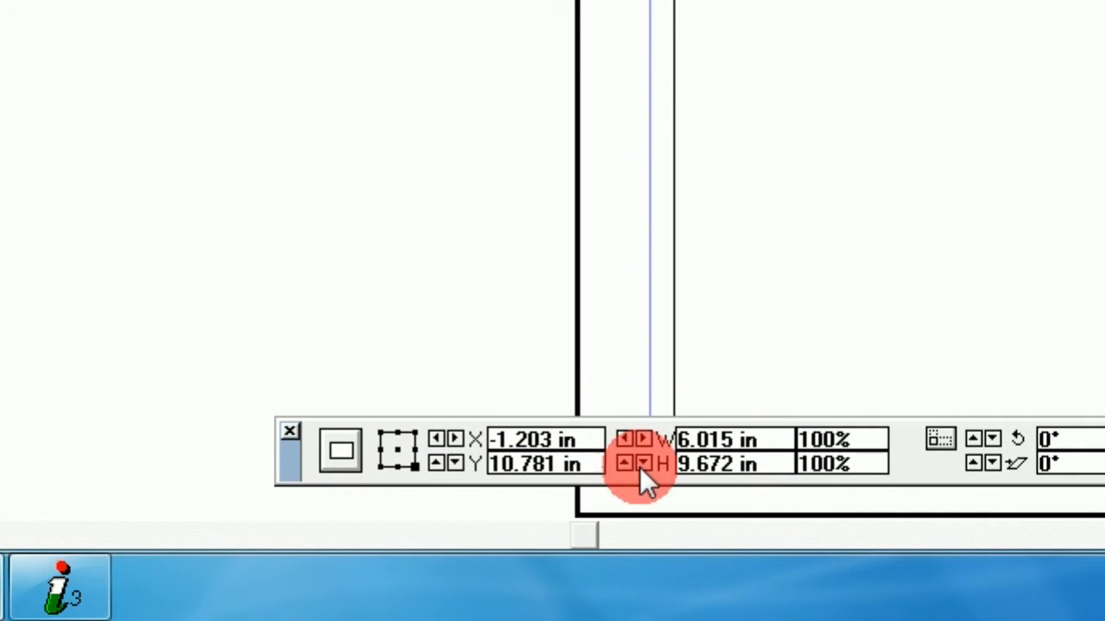
Step: Hide the Control palette and show it again
click(290, 432)
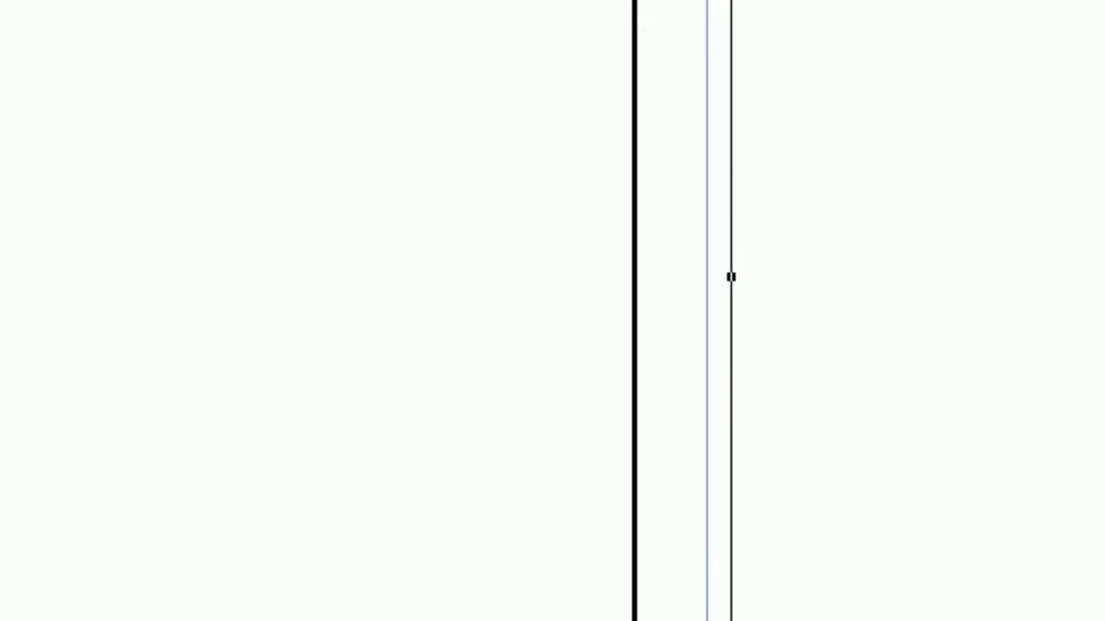
click(414, 61)
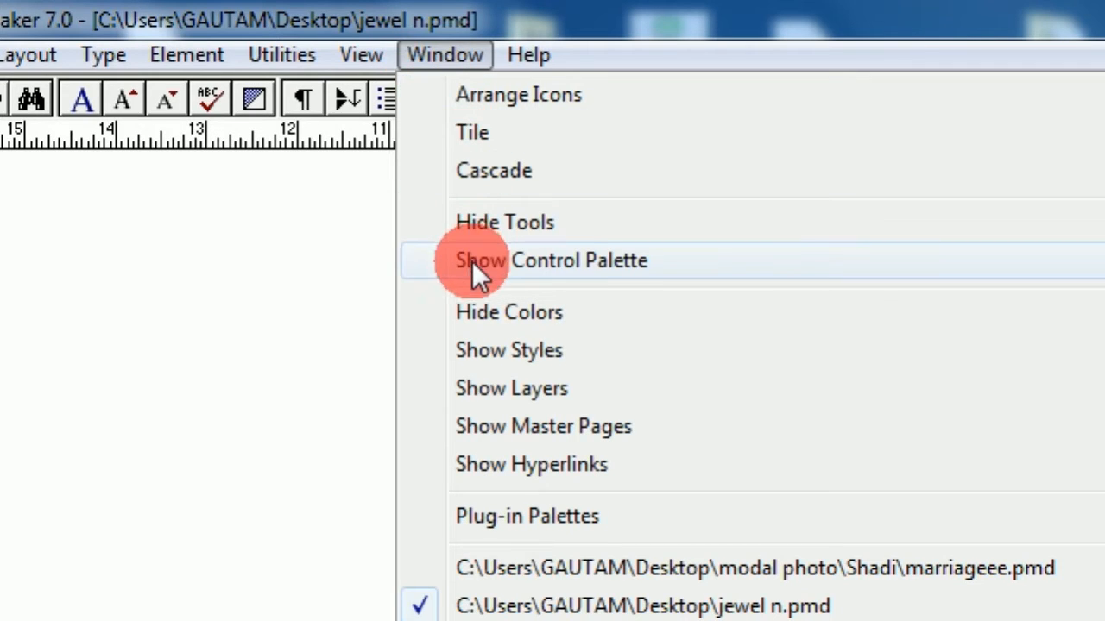
click(611, 273)
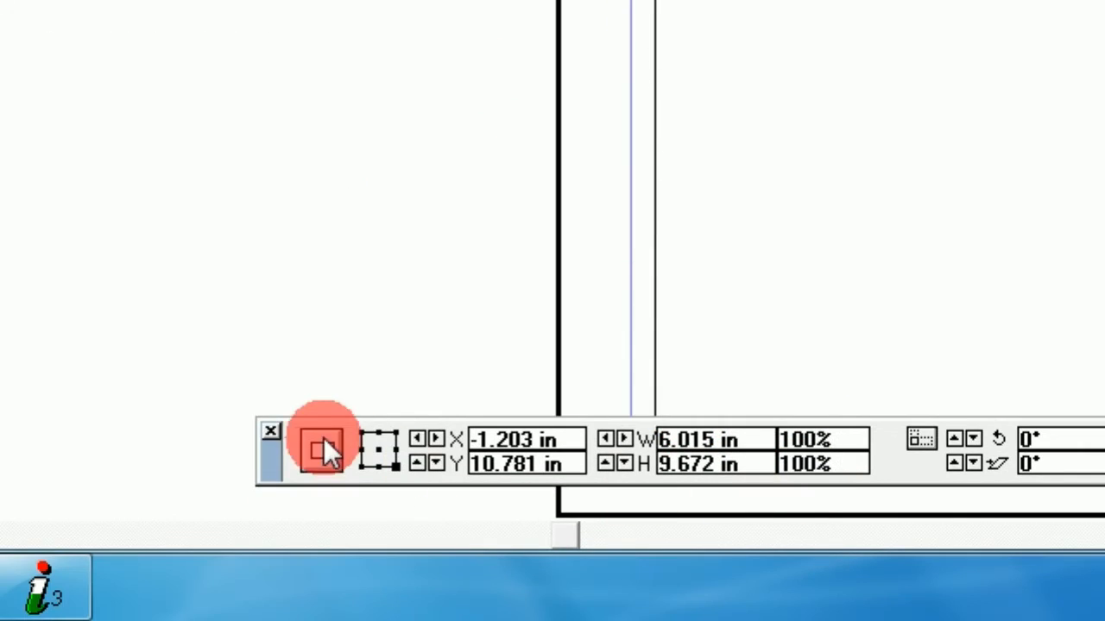
Step: Set the rectangle's width to 5.5 in and its height to 8 in
click(84, 160)
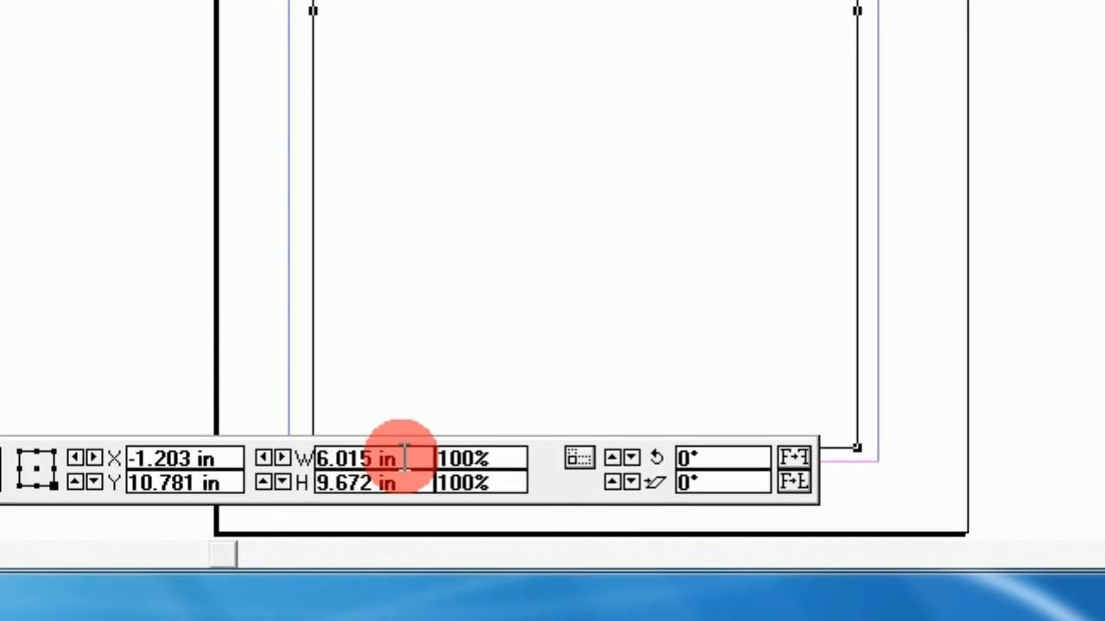
drag(404, 457, 304, 452)
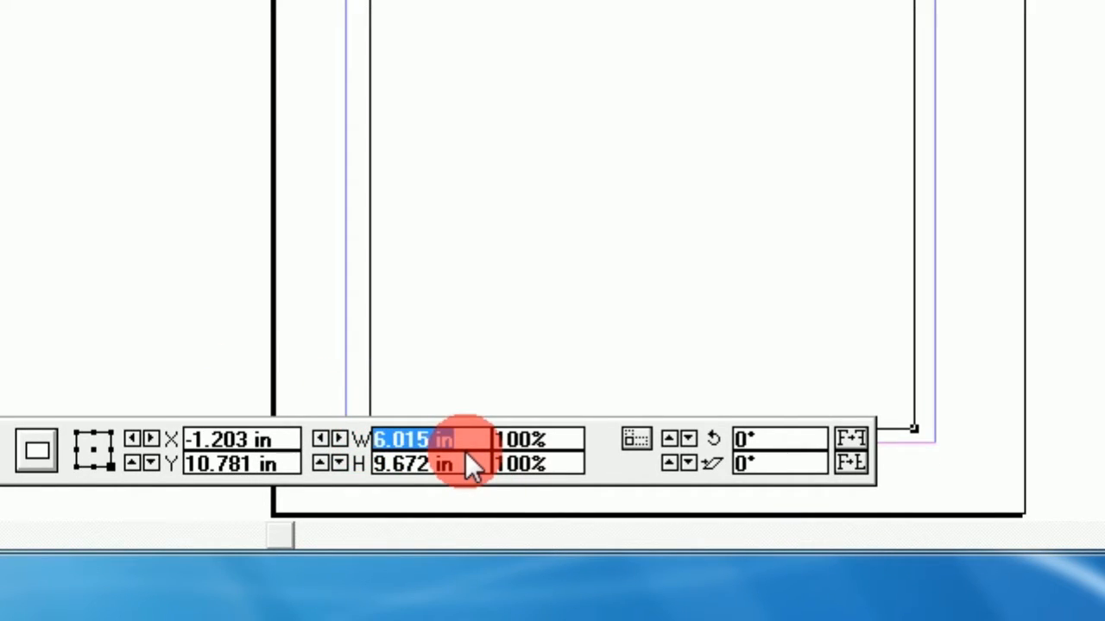
text(5)
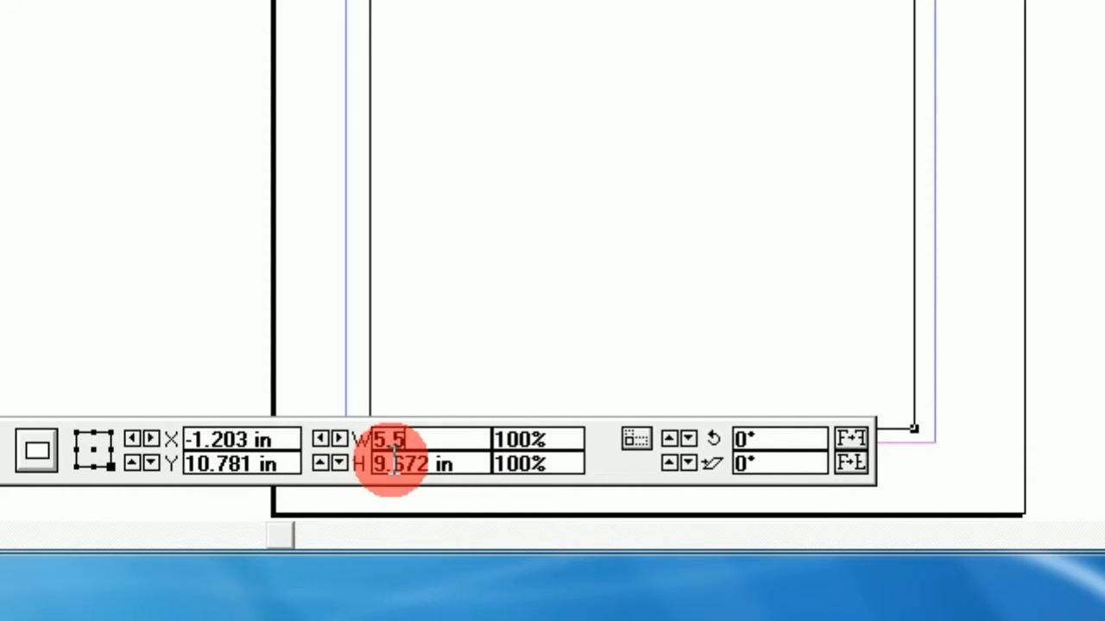
text(.5)
key(Return)
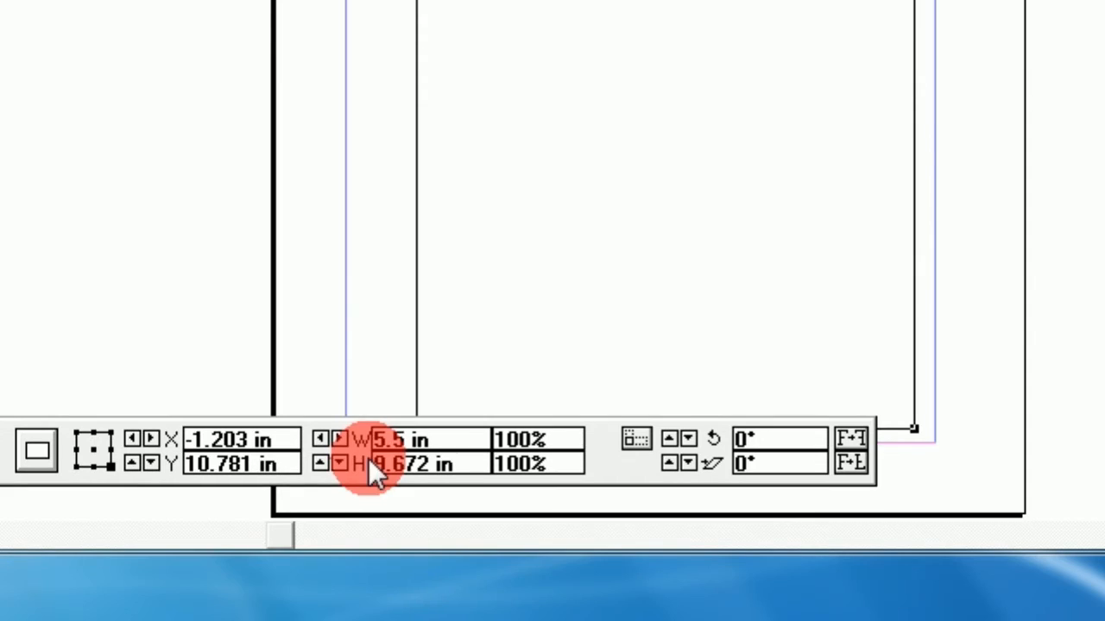
click(380, 470)
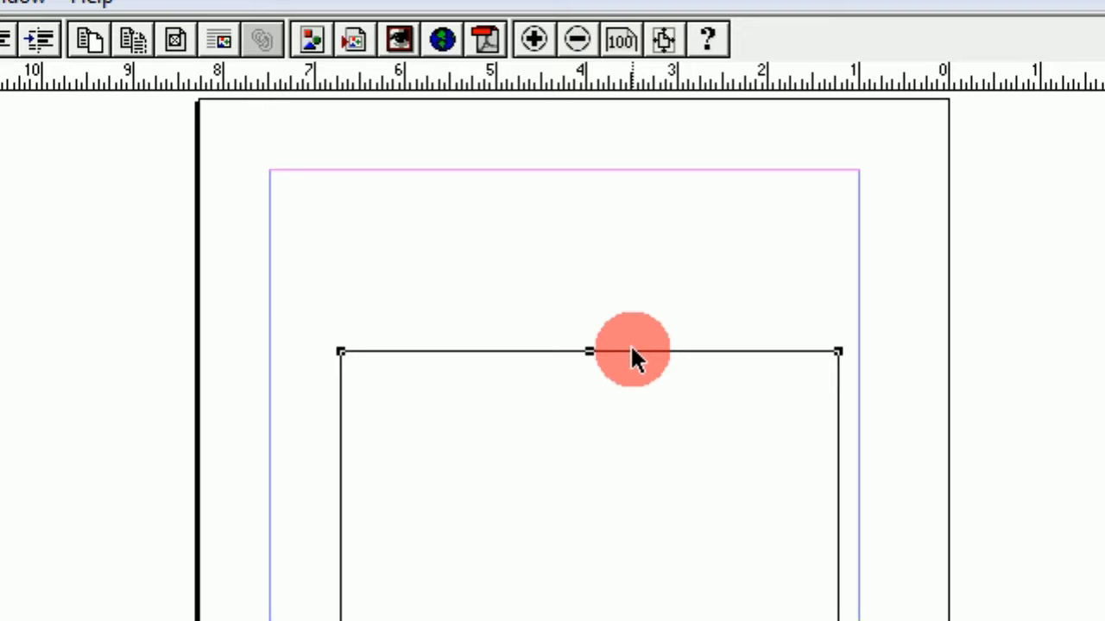
Step: Nudge the rectangle up and to the left until it is centred horizontally near the upper margin of page 2
key(Up)
key(Up)
key(Up)
key(Up)
key(Up)
key(Up)
key(Up)
key(Up)
key(Up)
key(Up)
key(Up)
key(Up)
key(Up)
key(Up)
key(Up)
key(Up)
key(Up)
key(Up)
key(Up)
key(Up)
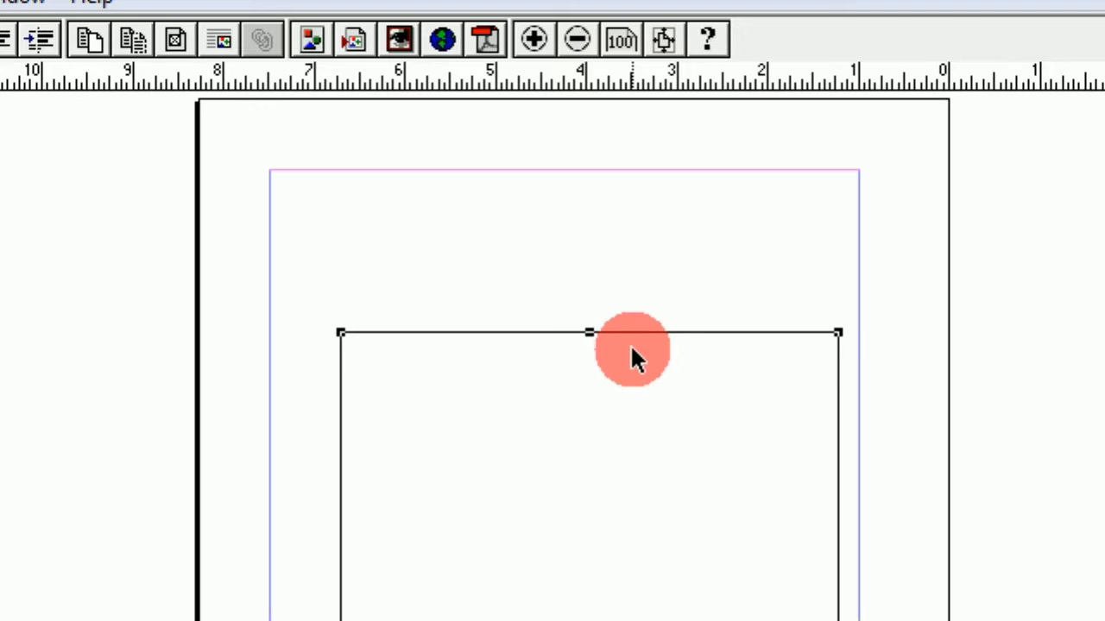
key(Up)
key(Up)
key(Up)
key(Up)
key(Up)
key(Up)
key(Up)
key(Up)
key(Up)
key(Up)
key(Up)
key(Up)
key(Up)
key(Up)
key(Up)
key(Up)
key(Up)
key(Up)
key(Up)
key(Up)
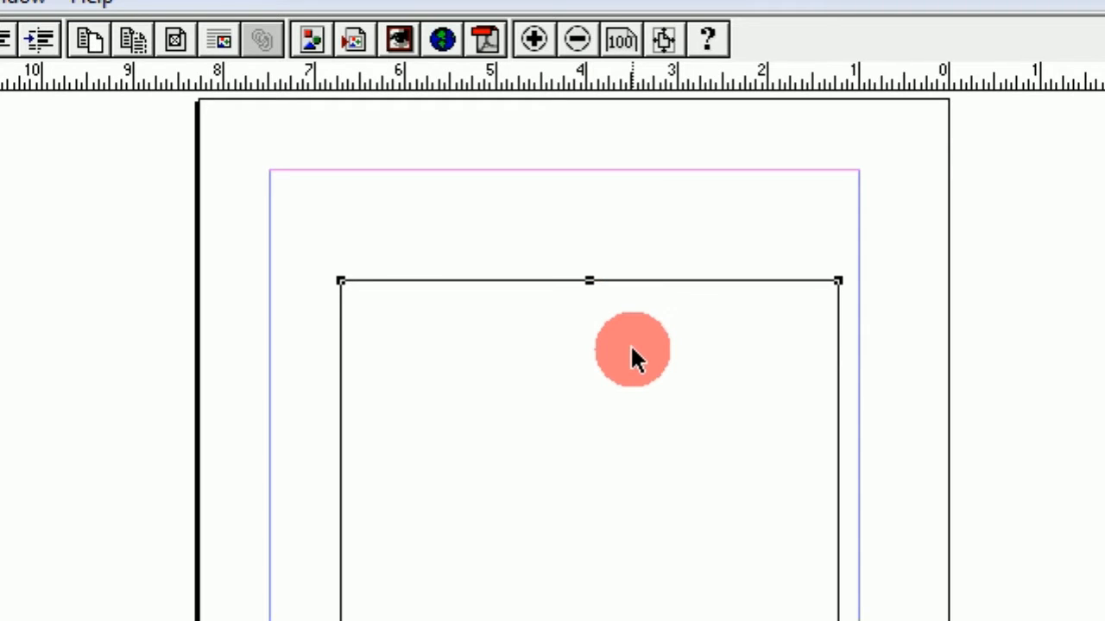
key(Up)
key(Up)
key(Up)
key(Up)
key(Up)
key(Up)
key(Up)
key(Up)
key(Up)
key(Up)
key(Up)
key(Up)
key(Up)
key(Up)
key(Up)
key(Up)
key(Up)
key(Up)
key(Up)
key(Up)
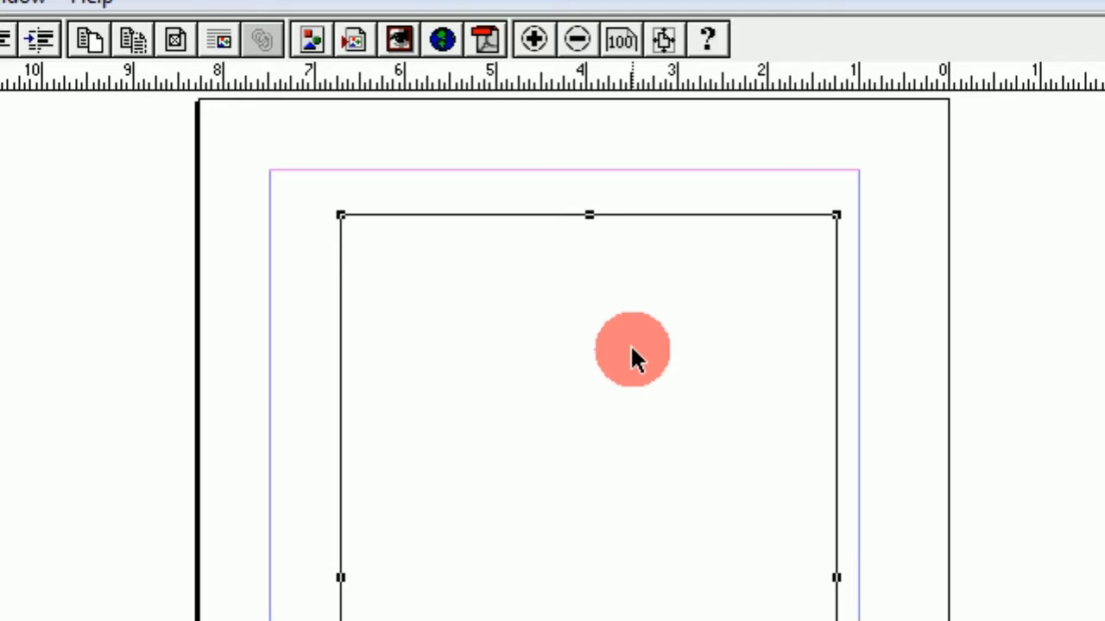
key(Left)
key(Left)
key(Left)
key(Left)
key(Left)
key(Left)
key(Left)
key(Left)
key(Left)
key(Left)
key(Left)
key(Left)
key(Left)
key(Left)
key(Left)
key(Left)
key(Left)
key(Left)
key(Left)
key(Left)
key(Left)
key(Left)
key(Left)
key(Left)
key(Left)
key(Left)
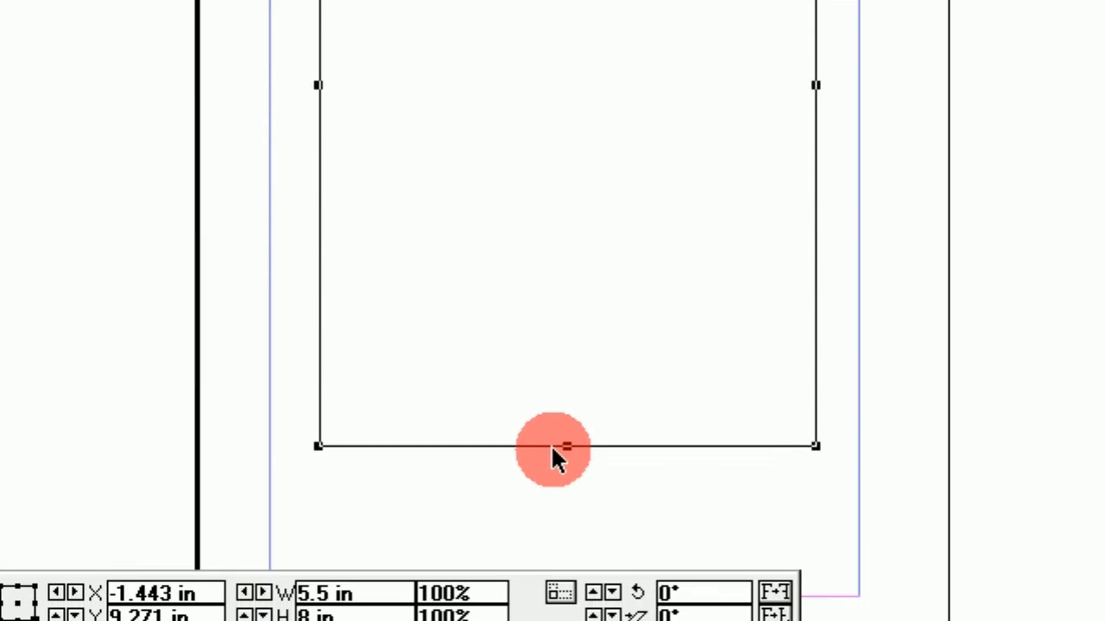
drag(557, 620, 561, 466)
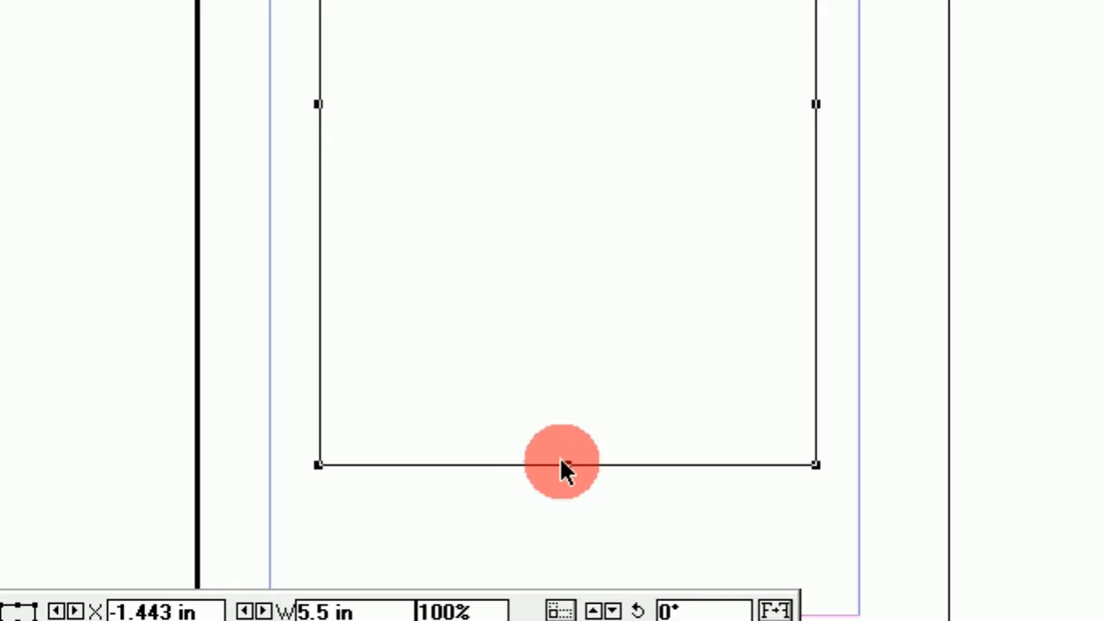
Step: Check the sample memo on page 1 again and return to page 2
click(69, 537)
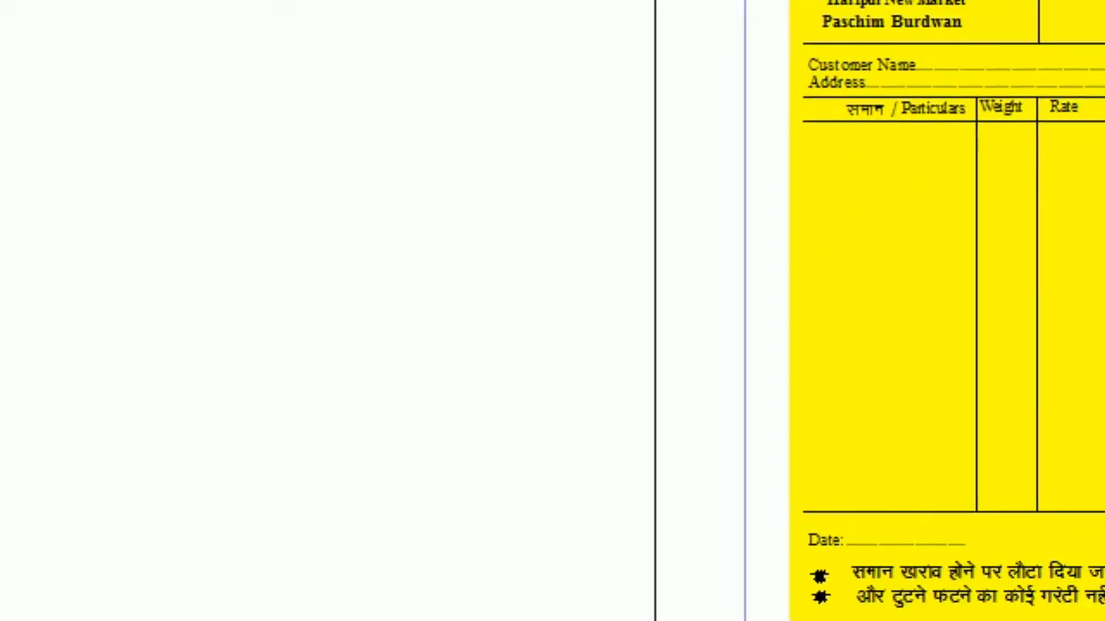
click(117, 535)
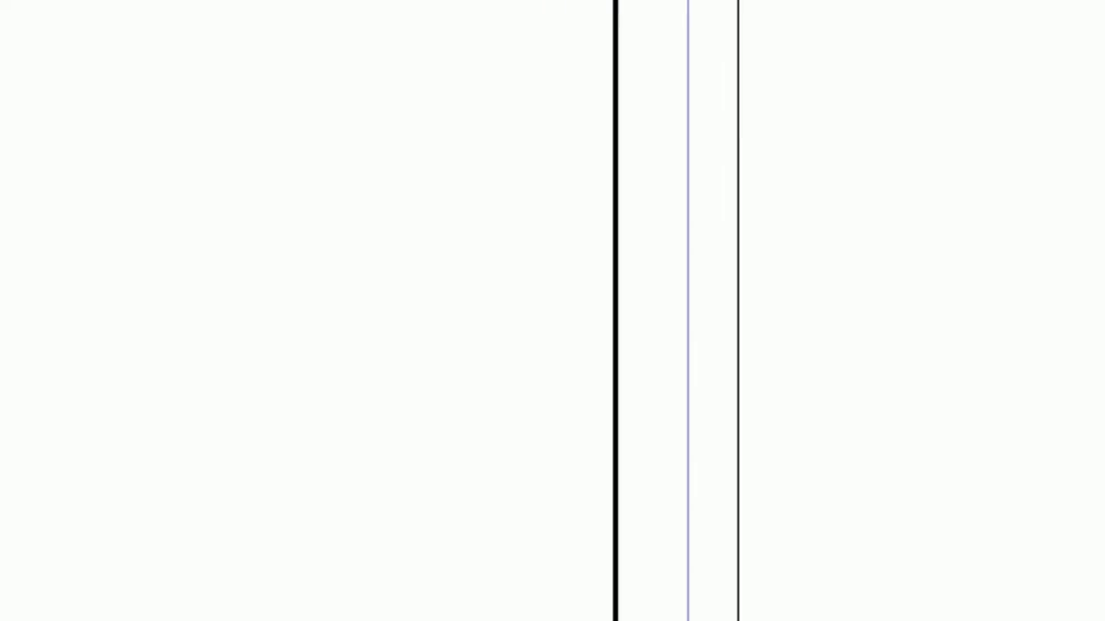
Step: Set up two column guides on page 2, keeping the space between columns at 0.167 inches
click(354, 54)
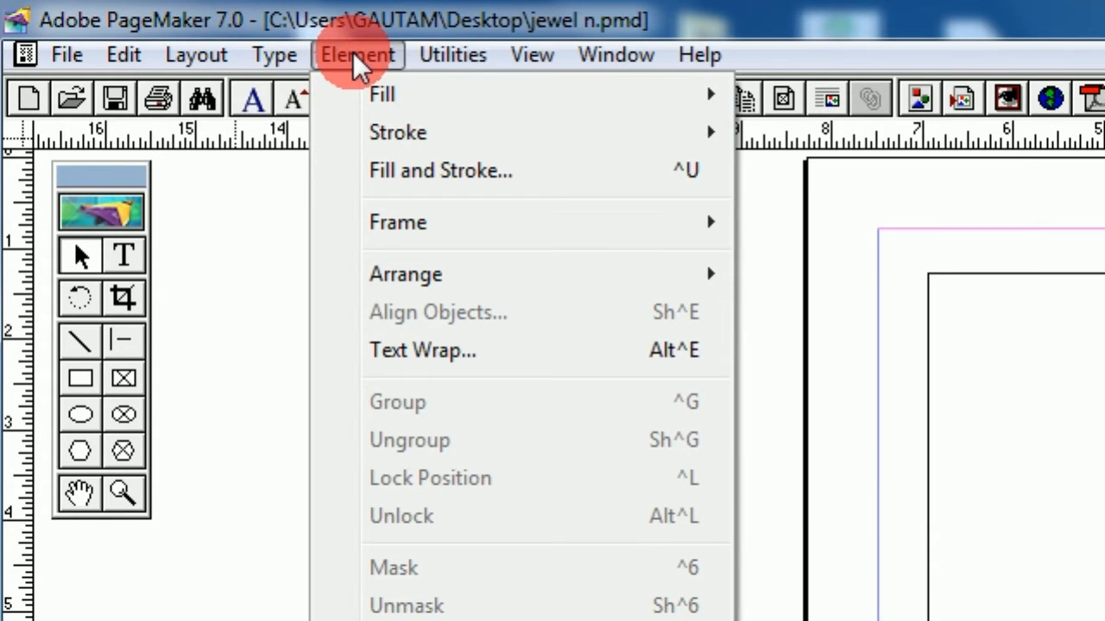
click(346, 54)
click(192, 57)
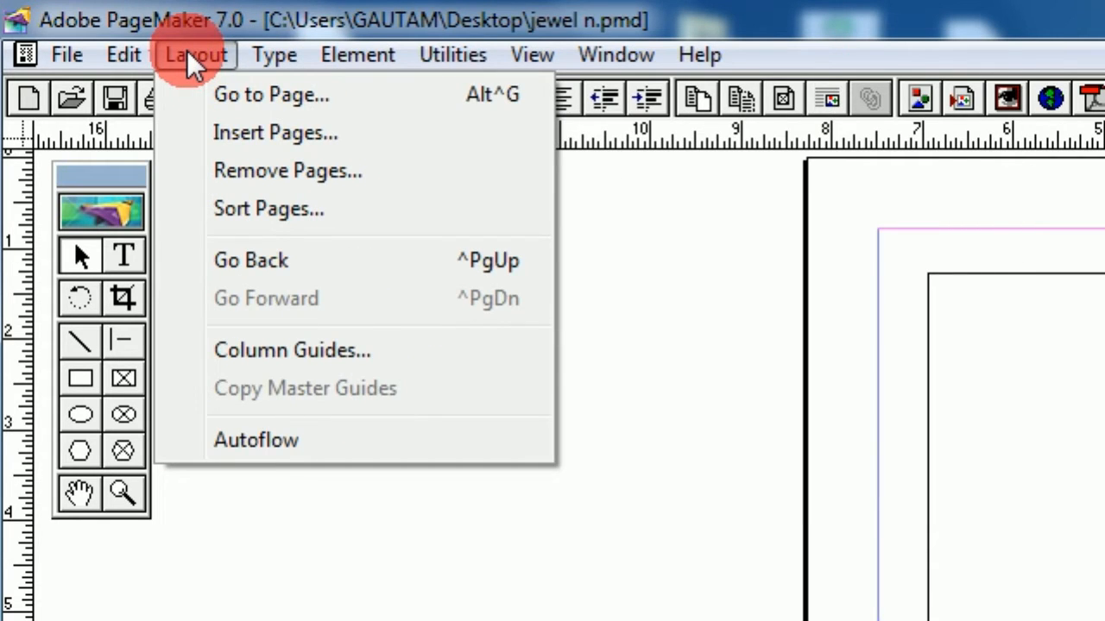
click(261, 352)
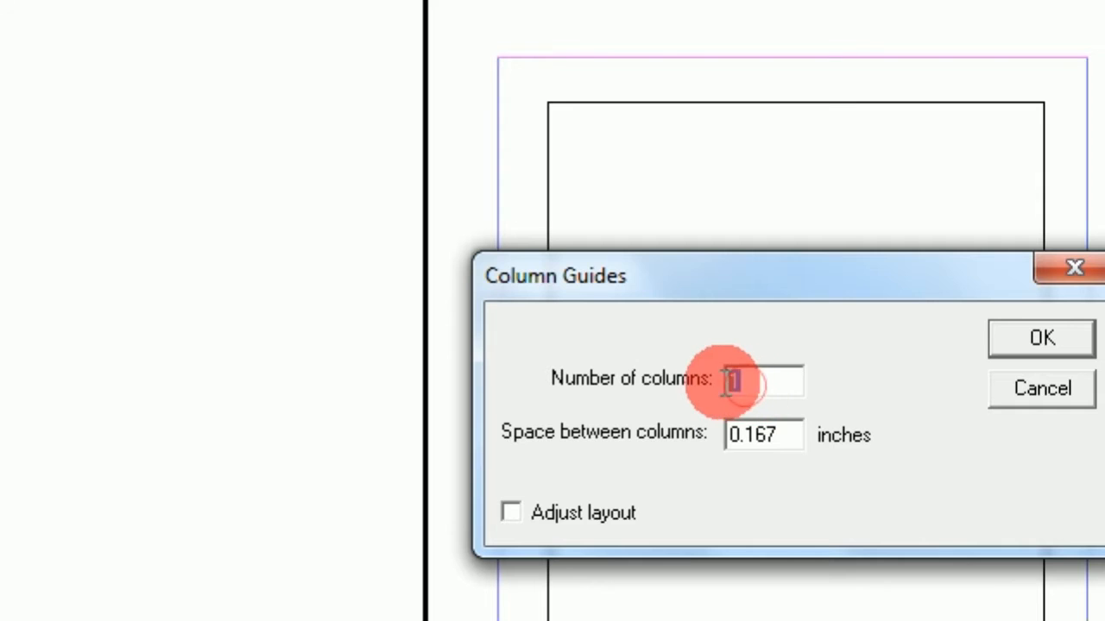
text(2)
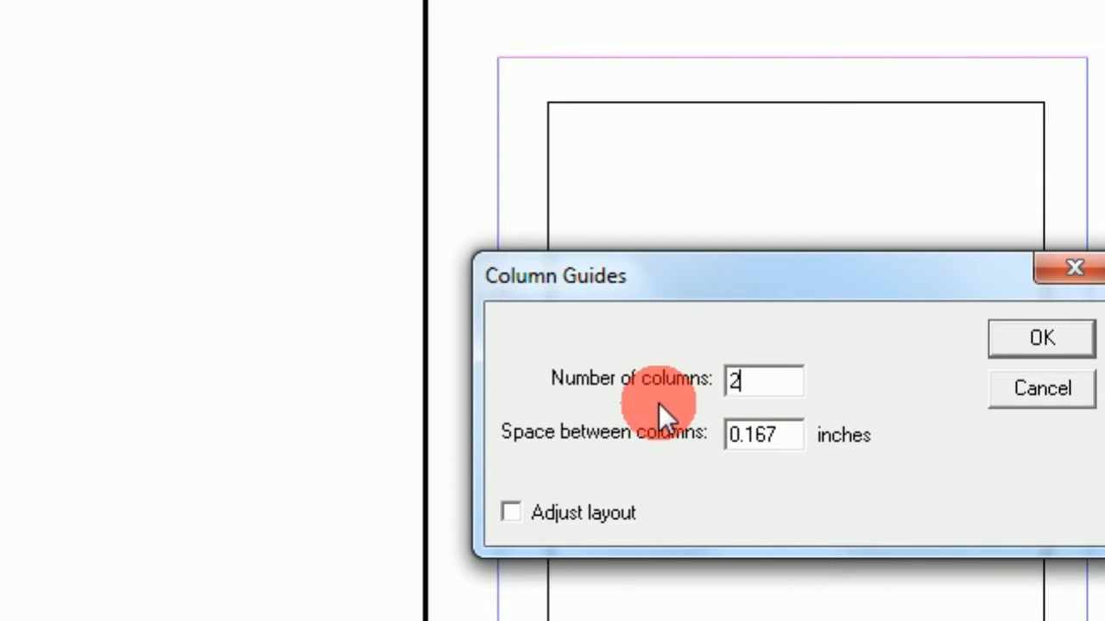
click(830, 321)
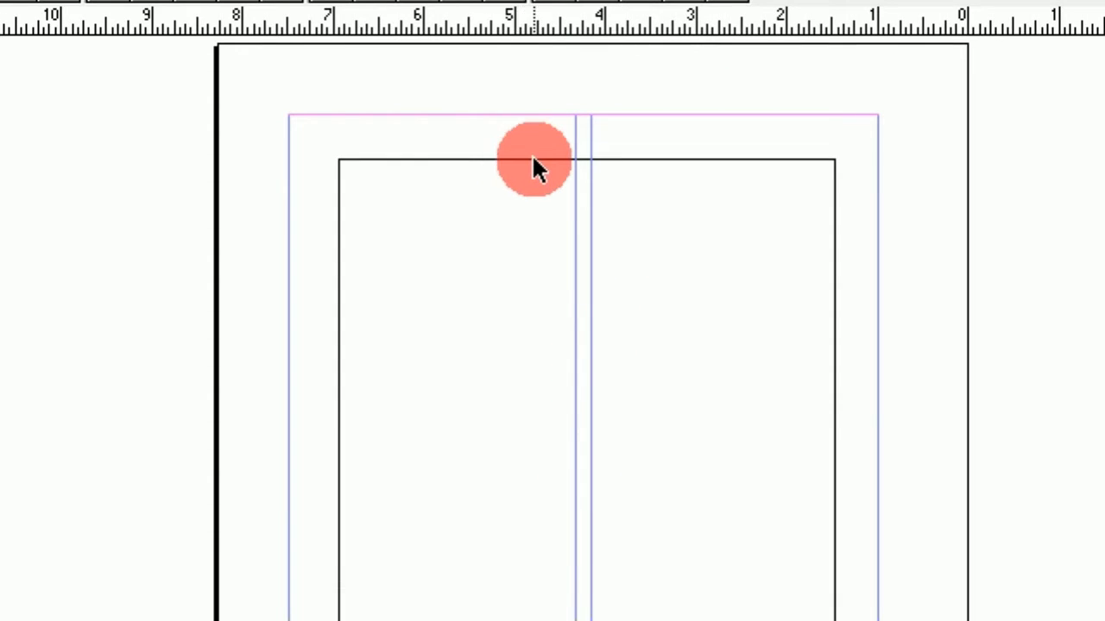
Step: Try nudging the rectangle right and back left against the centre column guides
click(533, 160)
key(Right)
key(Left)
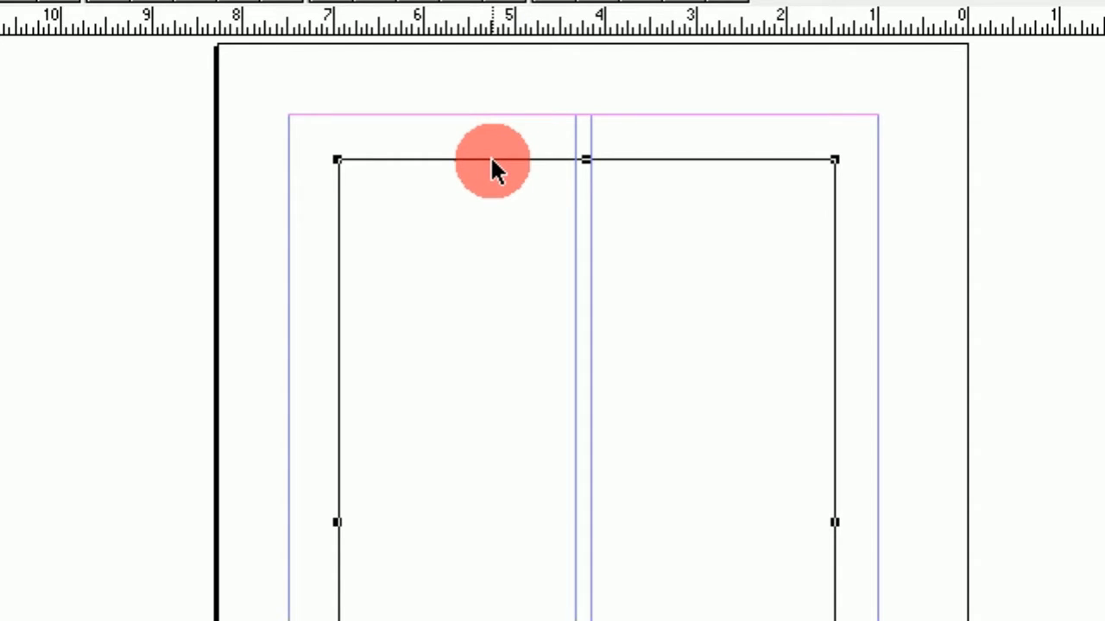
Step: Show page 2 at actual size and lock the position of the 5.5 by 8 in rectangle
right_click(485, 296)
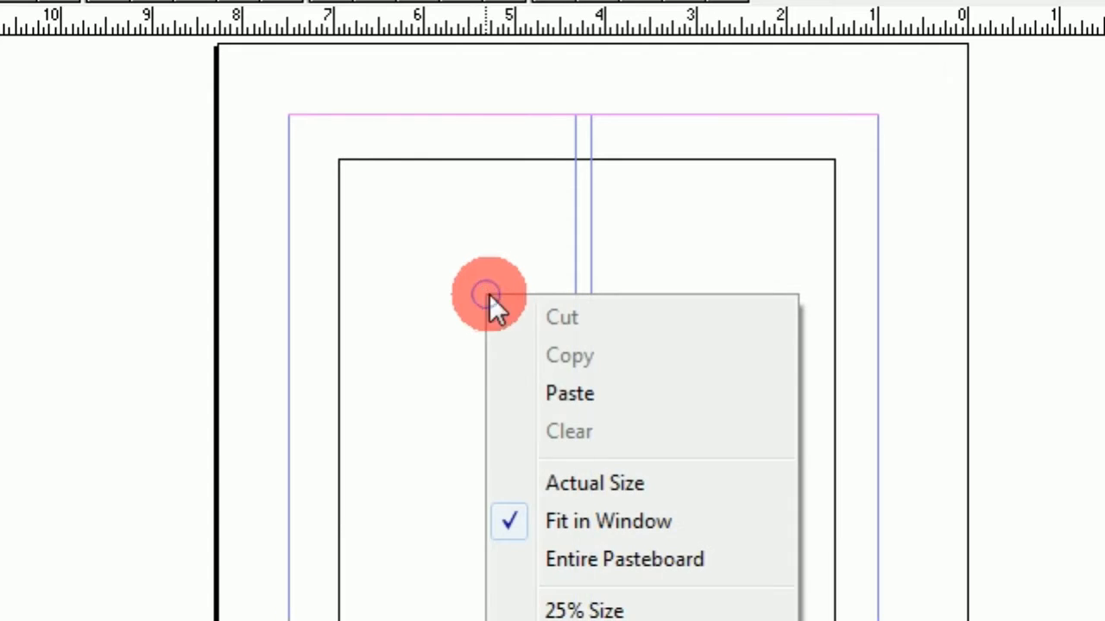
click(561, 491)
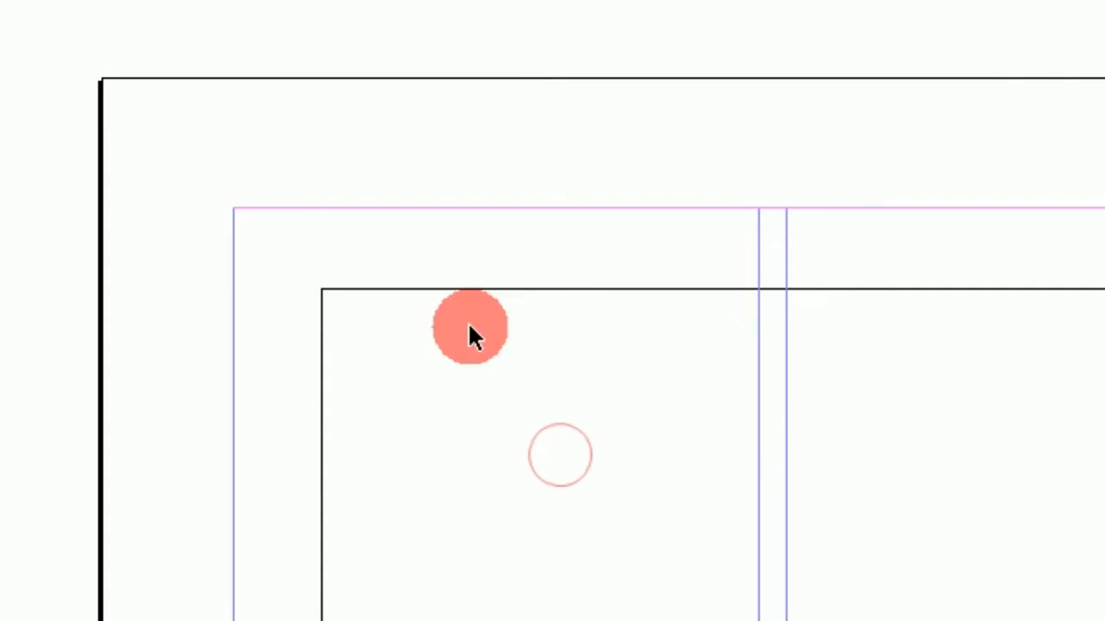
click(79, 339)
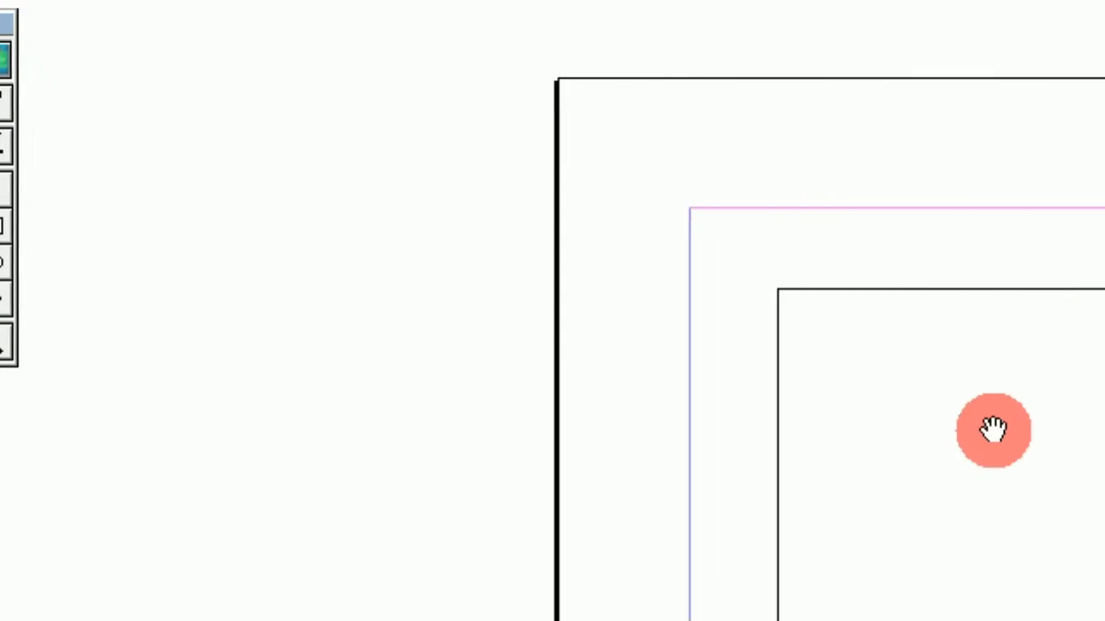
drag(993, 430, 673, 371)
drag(794, 379, 848, 285)
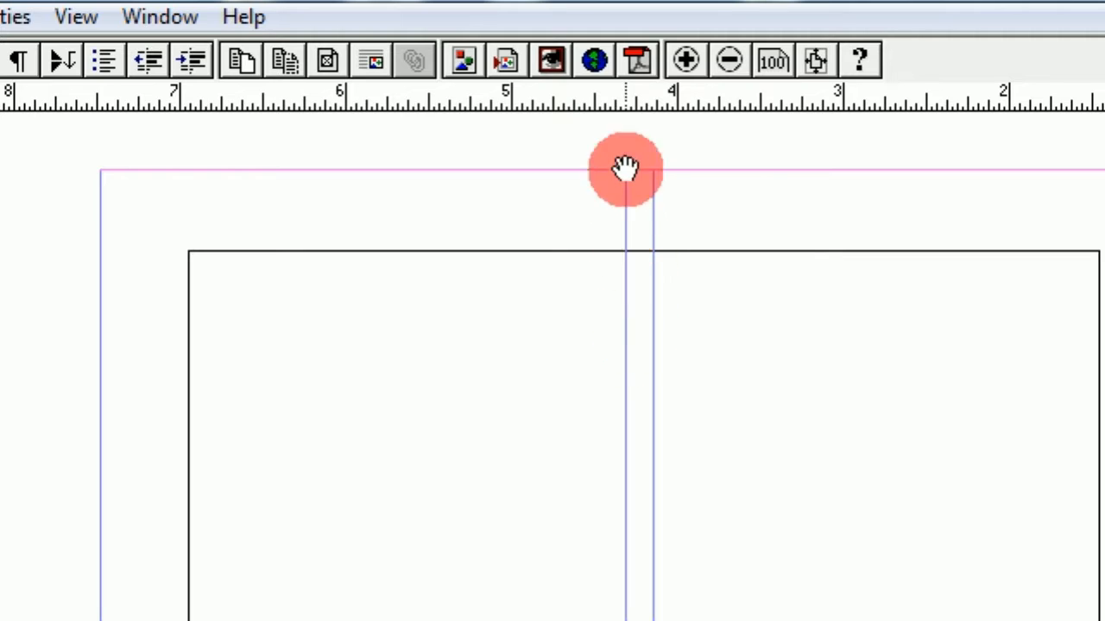
click(76, 217)
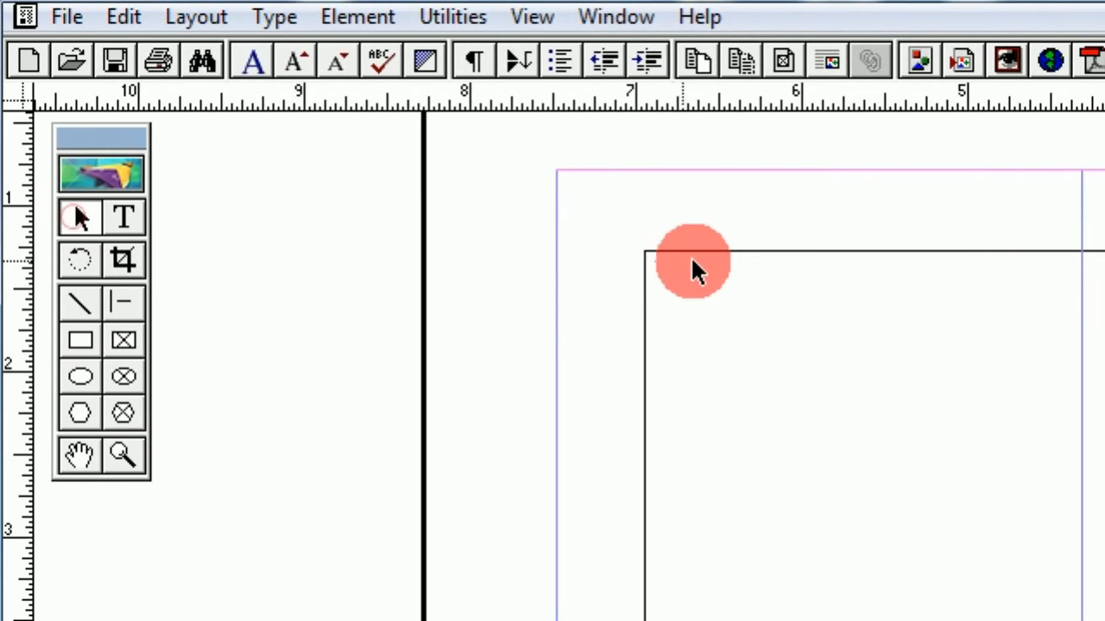
click(707, 253)
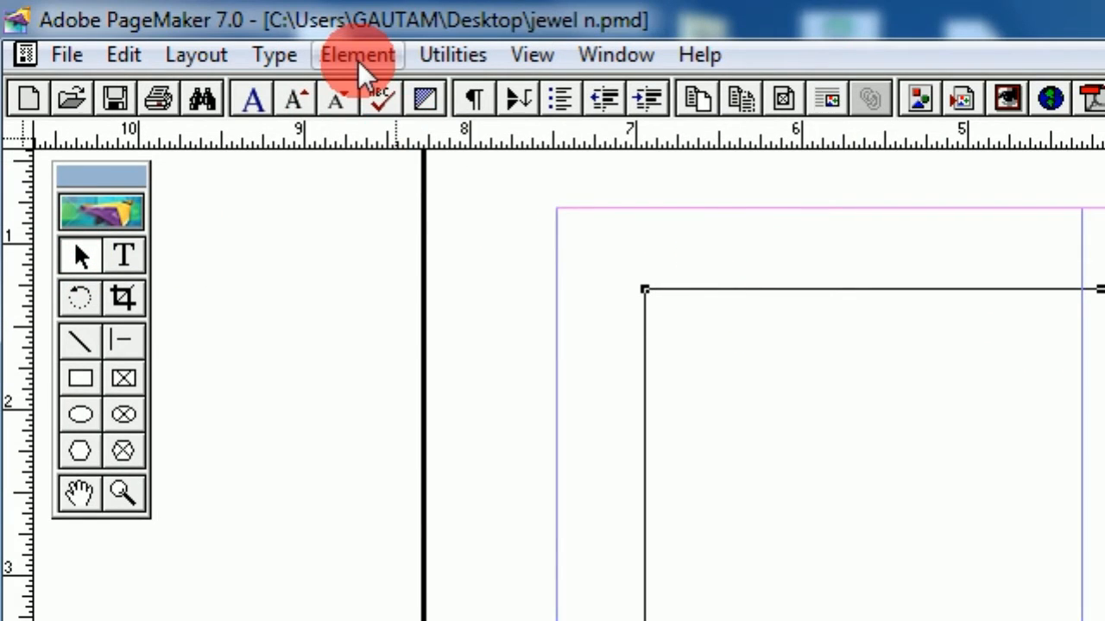
click(357, 25)
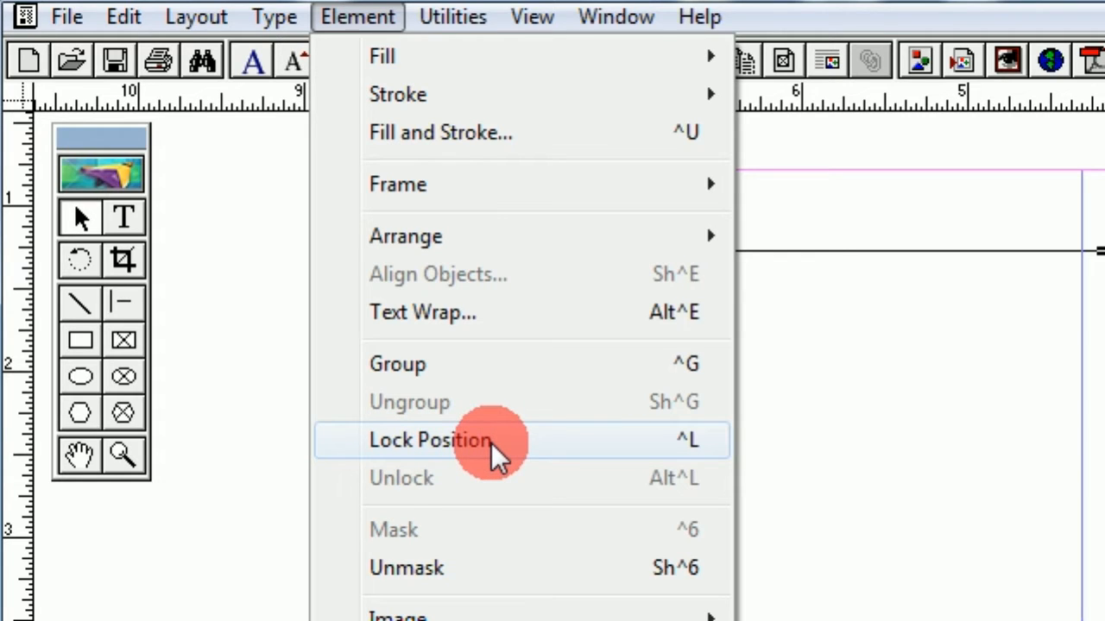
click(479, 456)
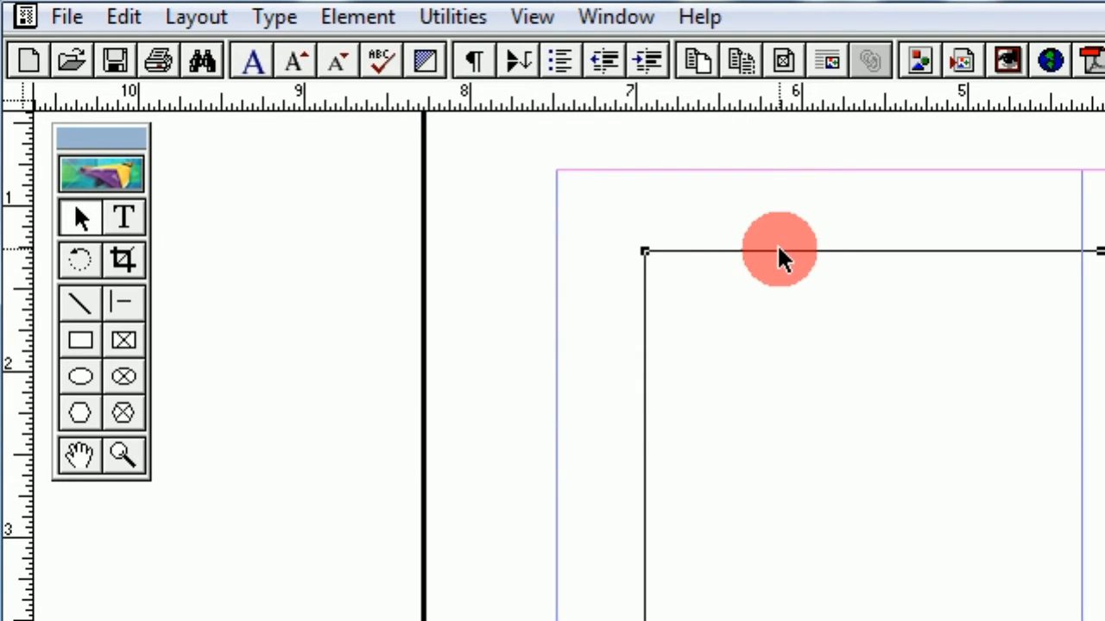
Step: Try to move the locked rectangle to test its position lock
drag(779, 249, 779, 217)
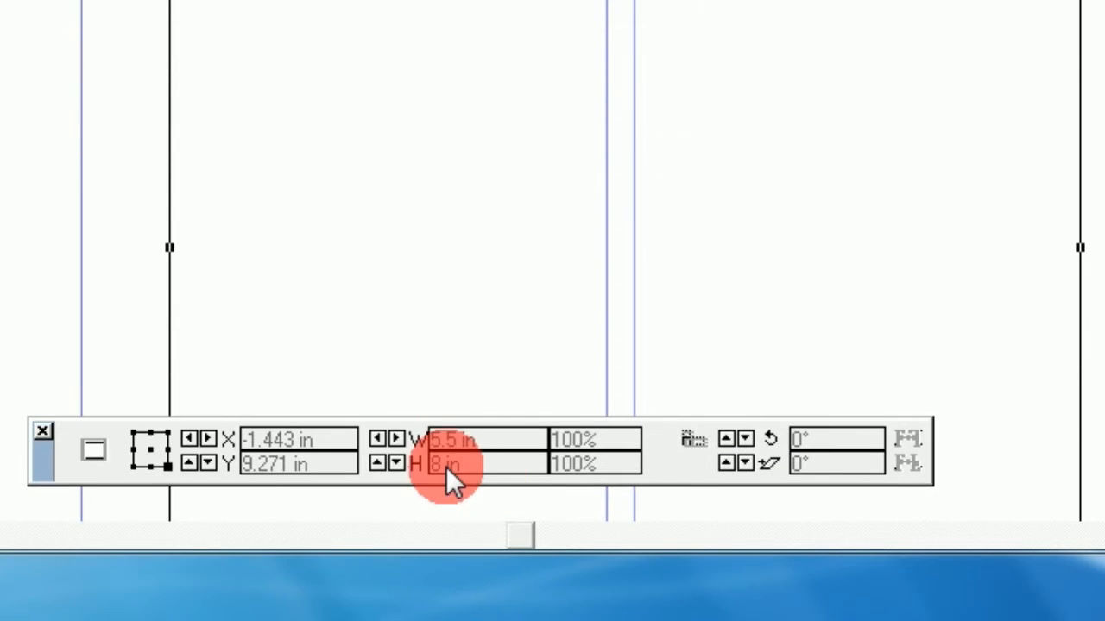
drag(301, 152, 302, 96)
drag(308, 253, 330, 203)
drag(347, 247, 348, 227)
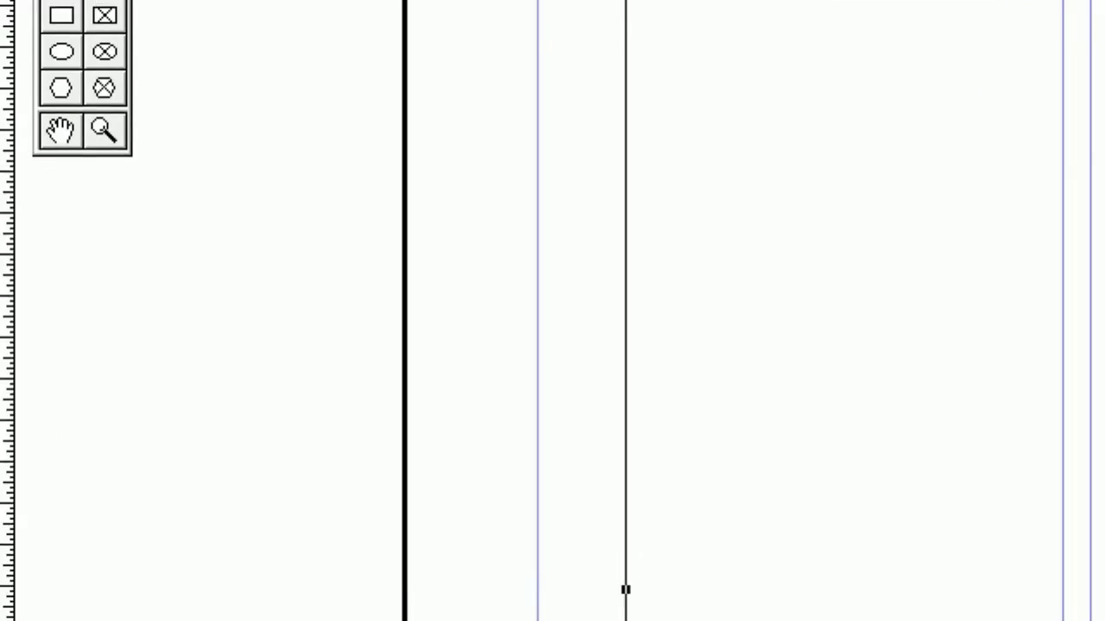
Step: Examine the heading of the sample cash memo on page 1 at actual size and return to page 2
click(101, 538)
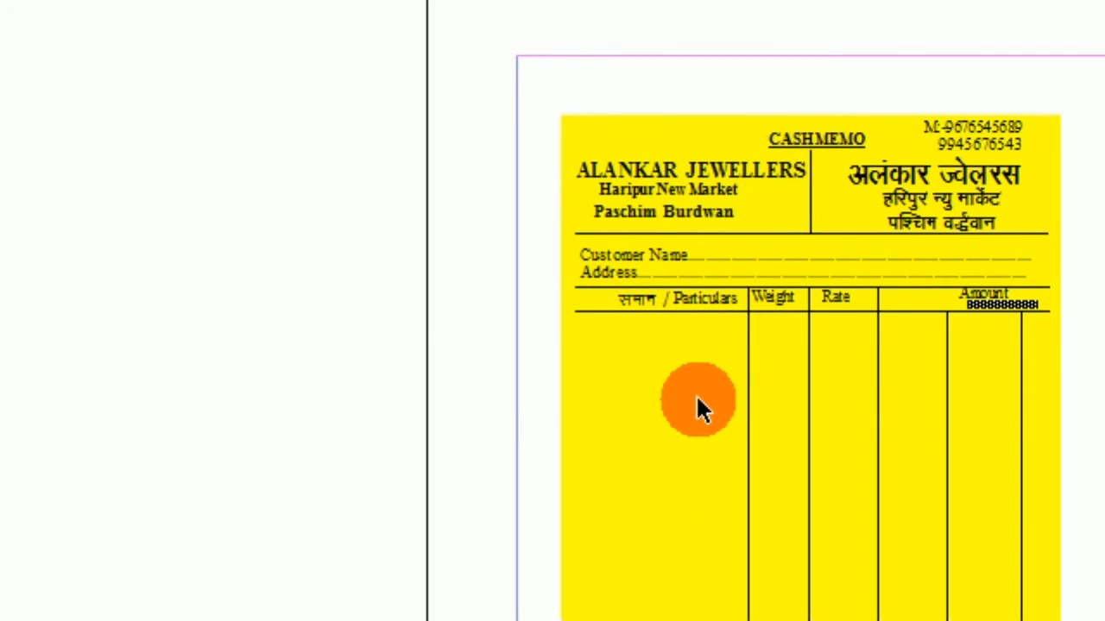
right_click(469, 309)
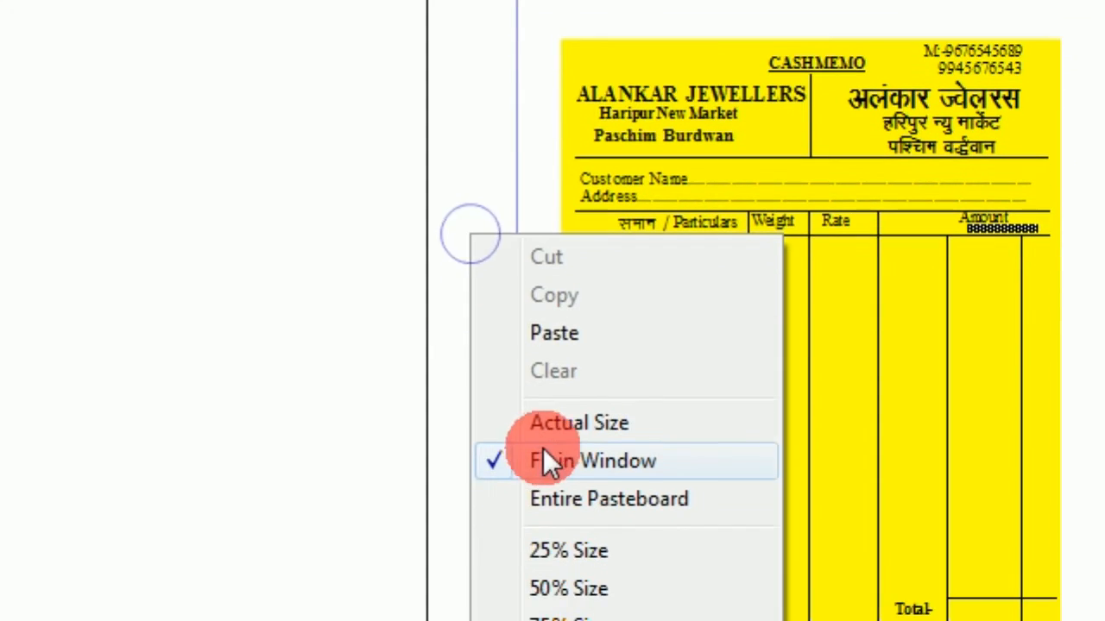
click(551, 432)
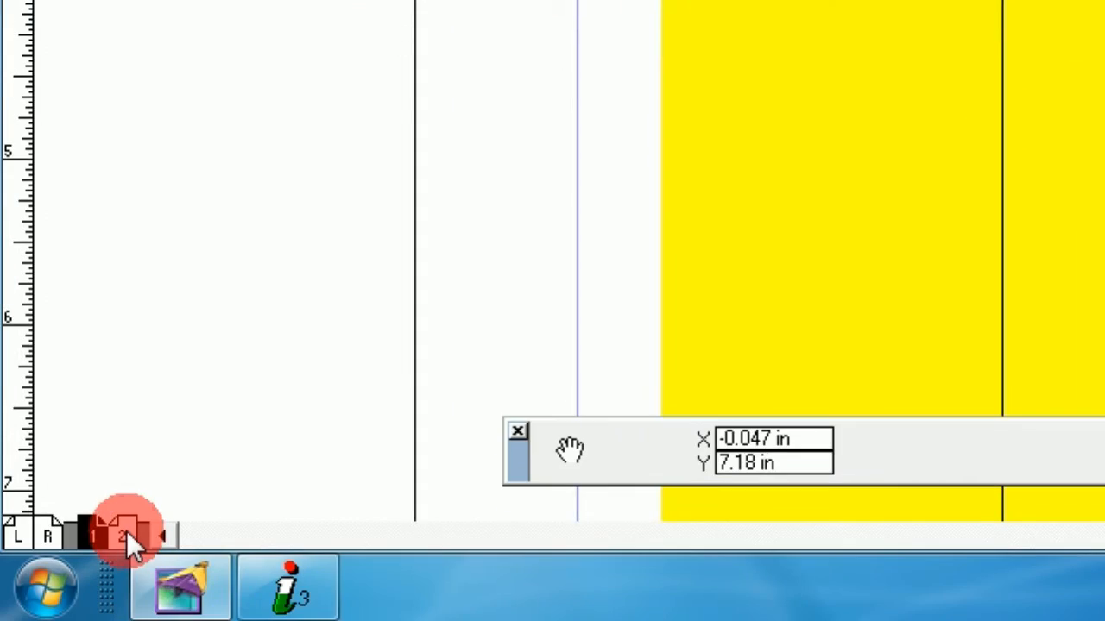
click(125, 533)
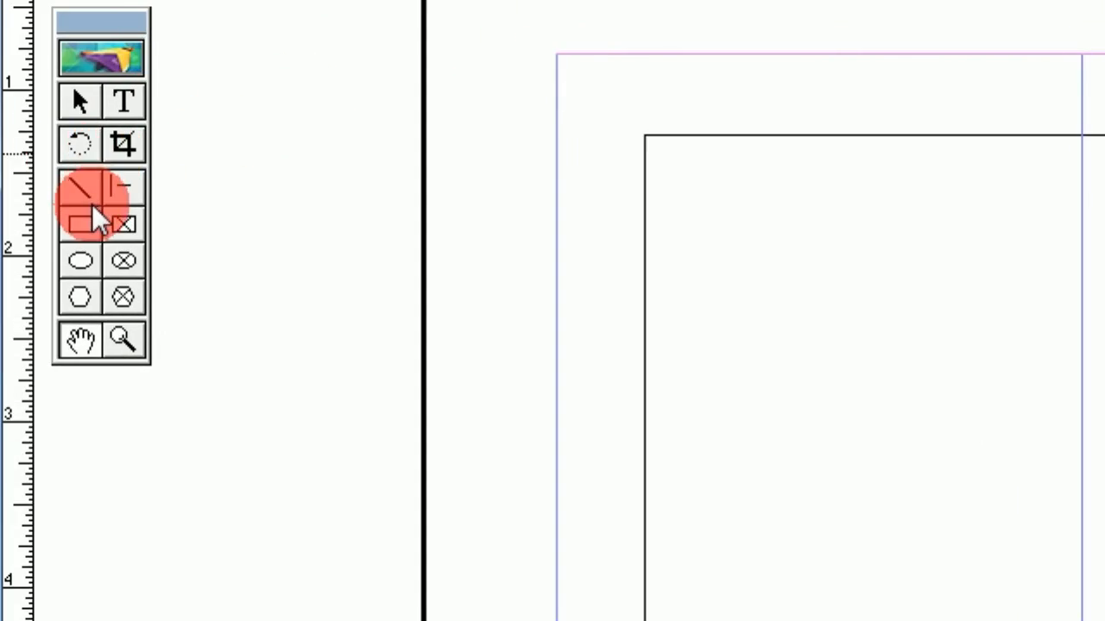
Step: Add a text block reading "CASH MEMO" inside the upper part of the rectangle
click(124, 101)
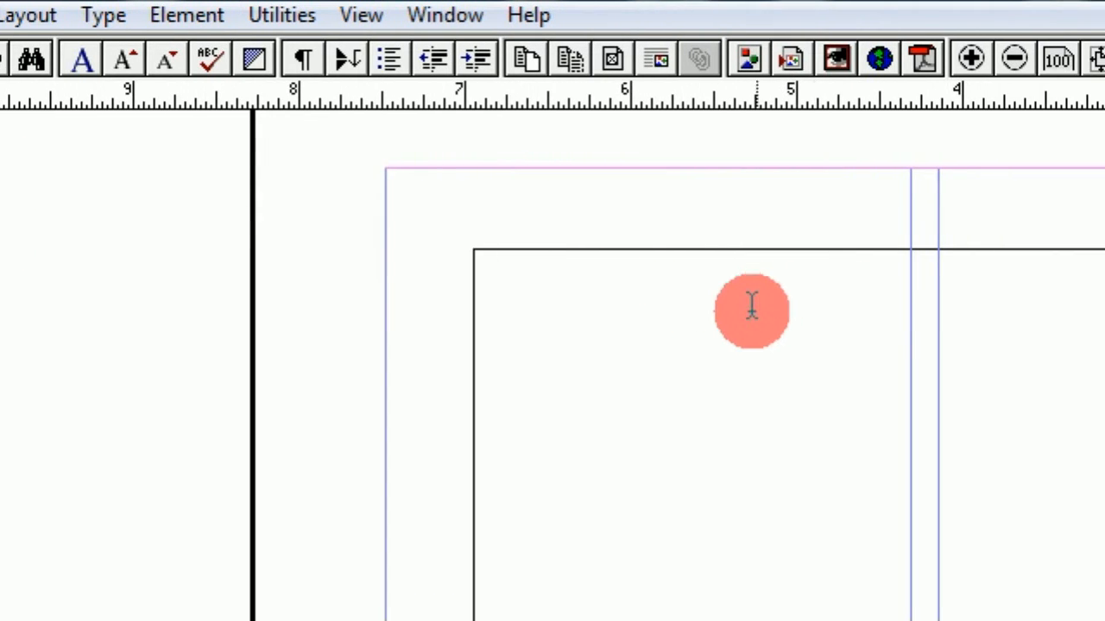
drag(479, 323, 895, 415)
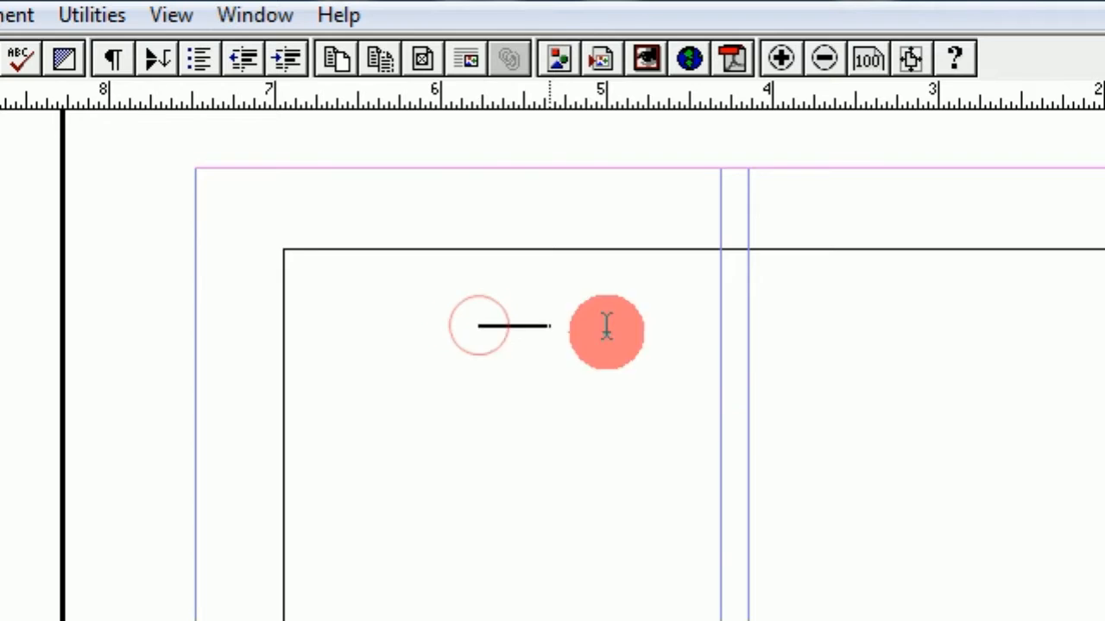
drag(820, 416, 819, 417)
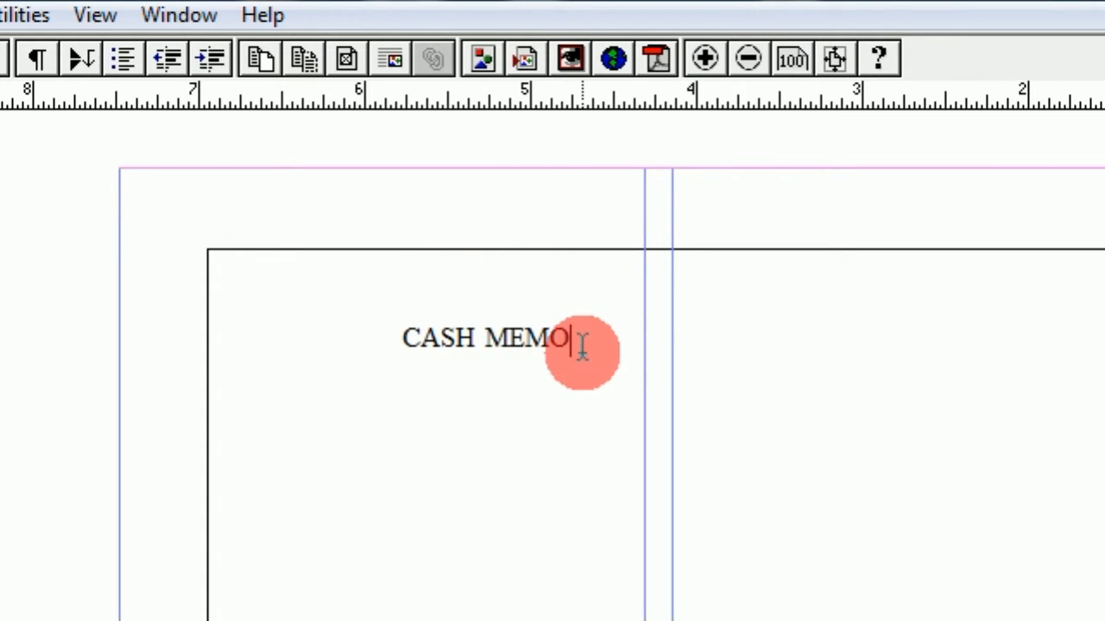
Step: Make the "CASH MEMO" heading bold and underlined
drag(583, 345, 395, 346)
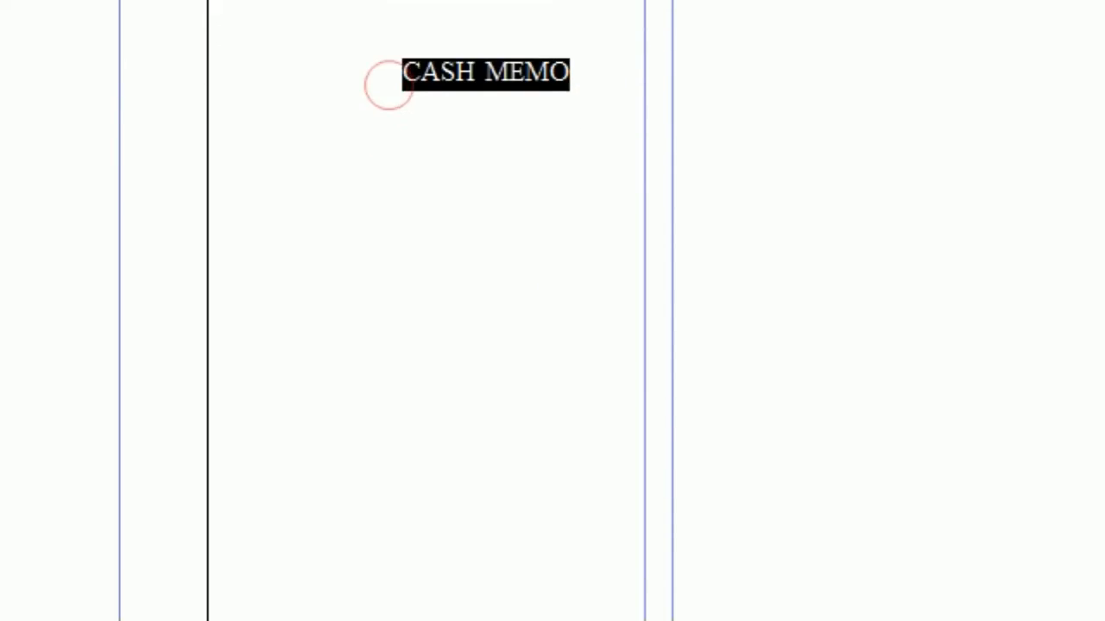
click(292, 501)
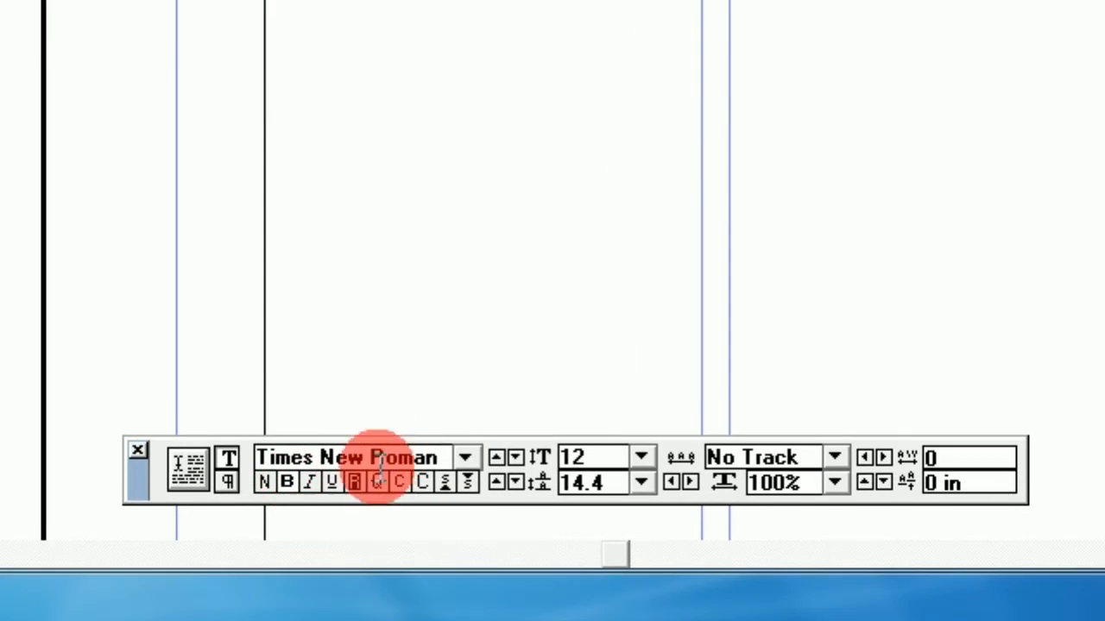
click(331, 462)
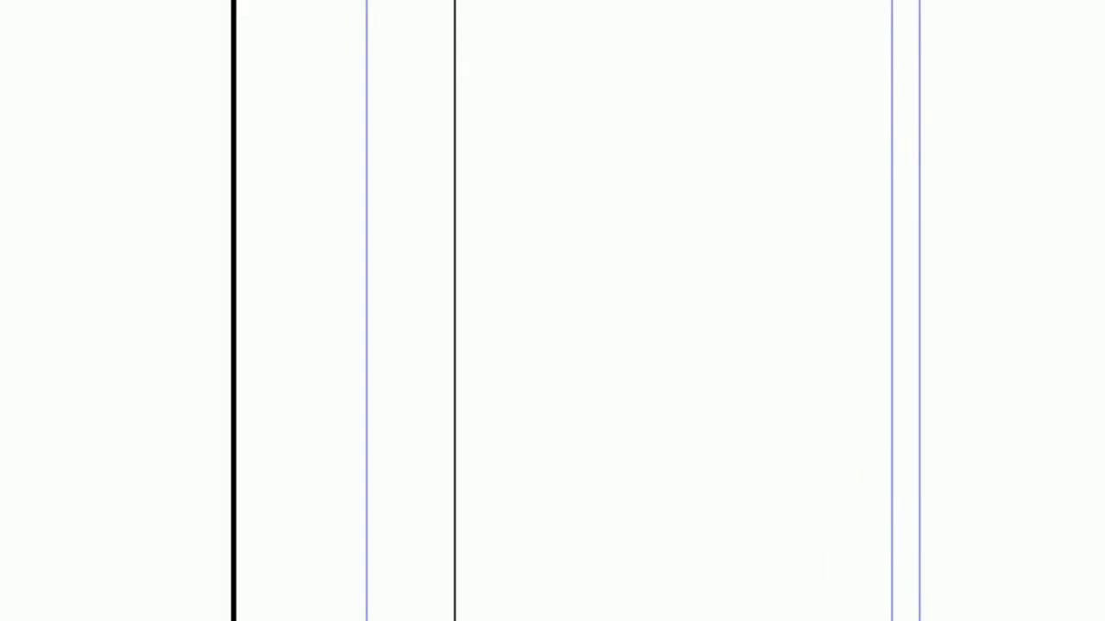
Step: Shrink the "CASH MEMO" text block around its text and move it to the centre, just below the rectangle's upper edge
click(82, 108)
drag(903, 280, 1054, 245)
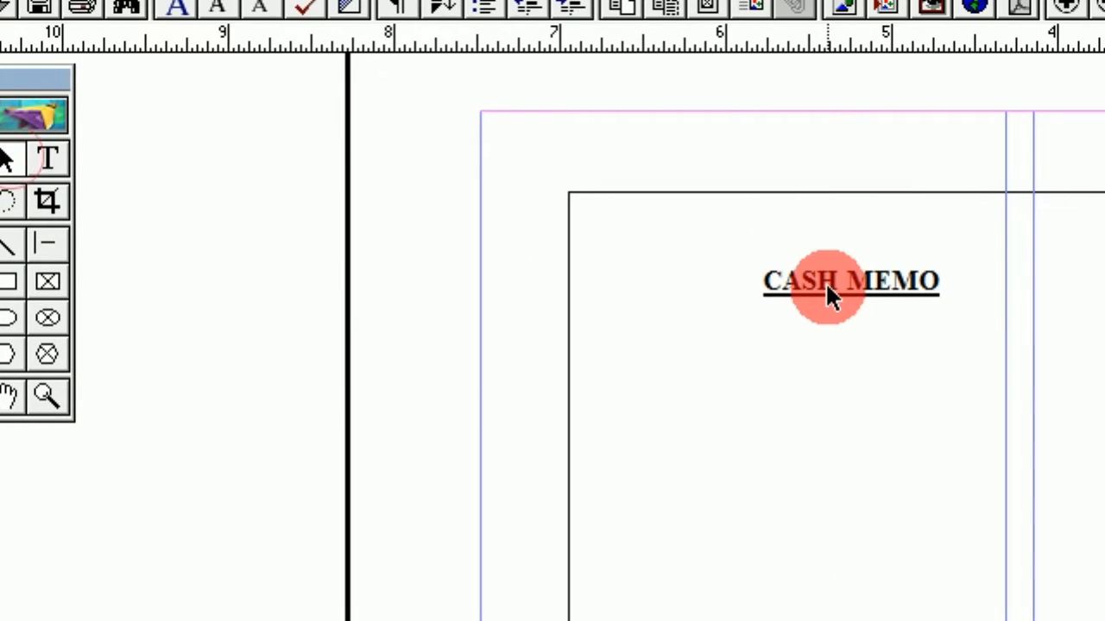
drag(845, 245, 596, 218)
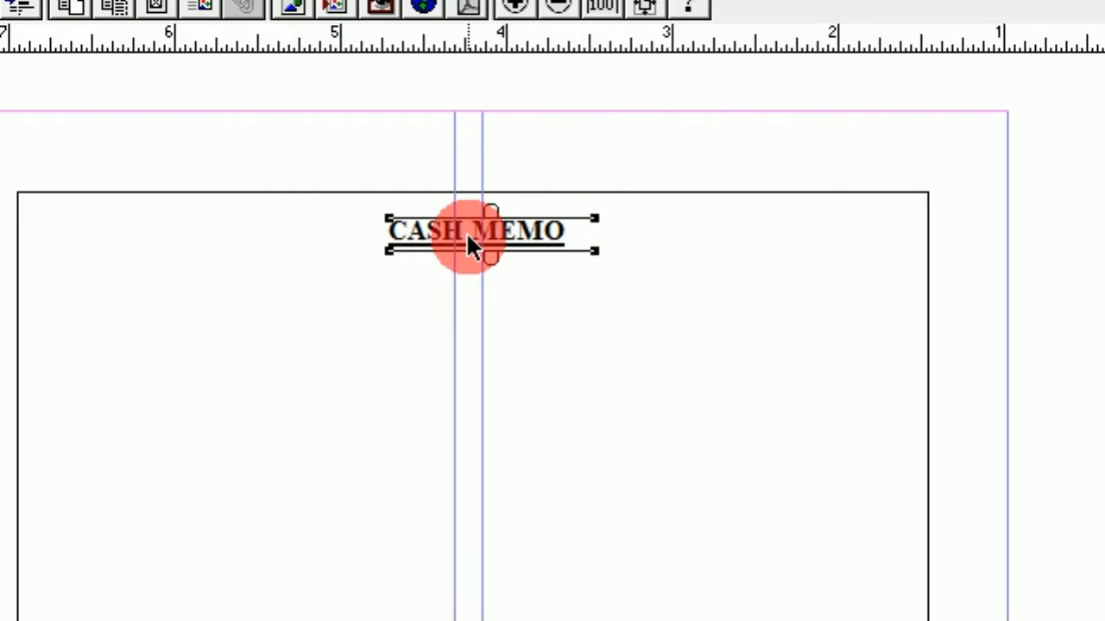
Step: Widen the gap between "CASH" and "MEMO" with extra spaces and shift the centre column guides slightly to the right
click(122, 157)
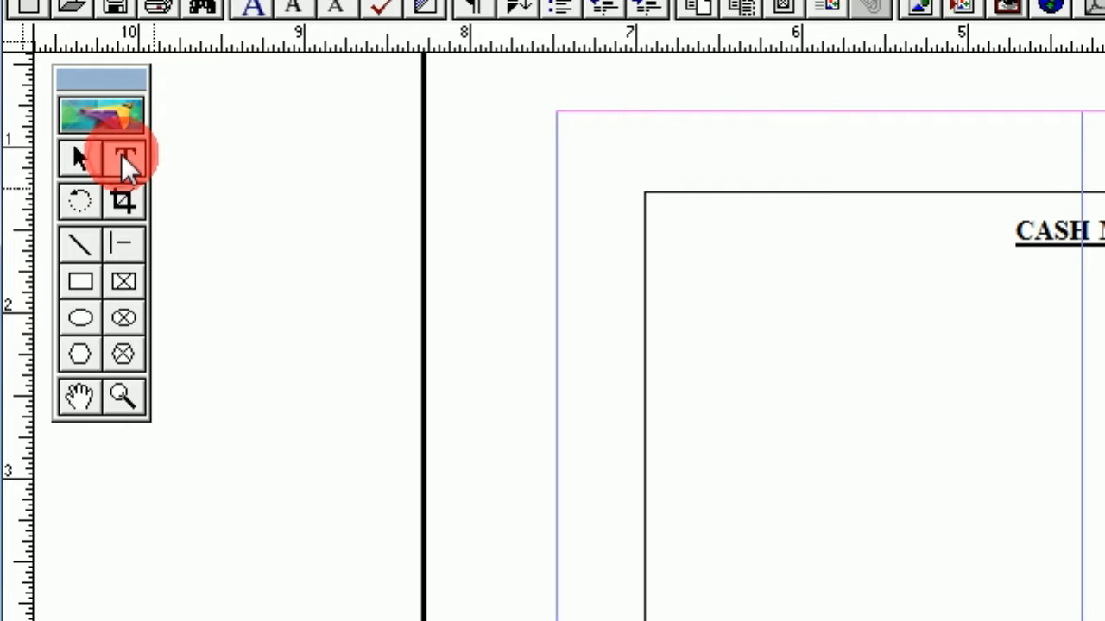
click(820, 229)
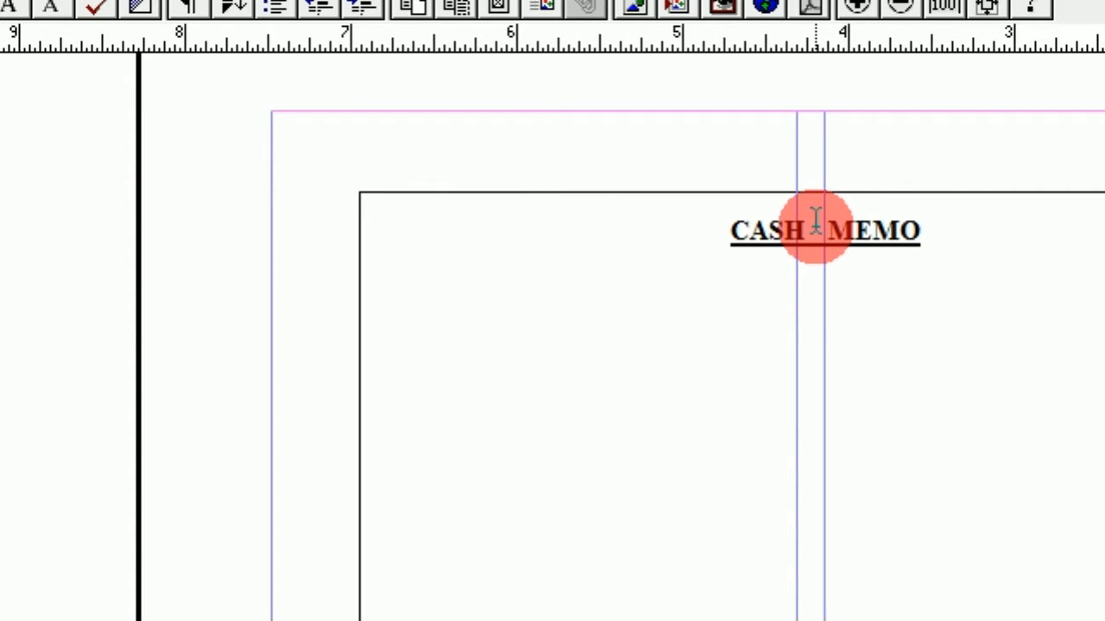
click(72, 216)
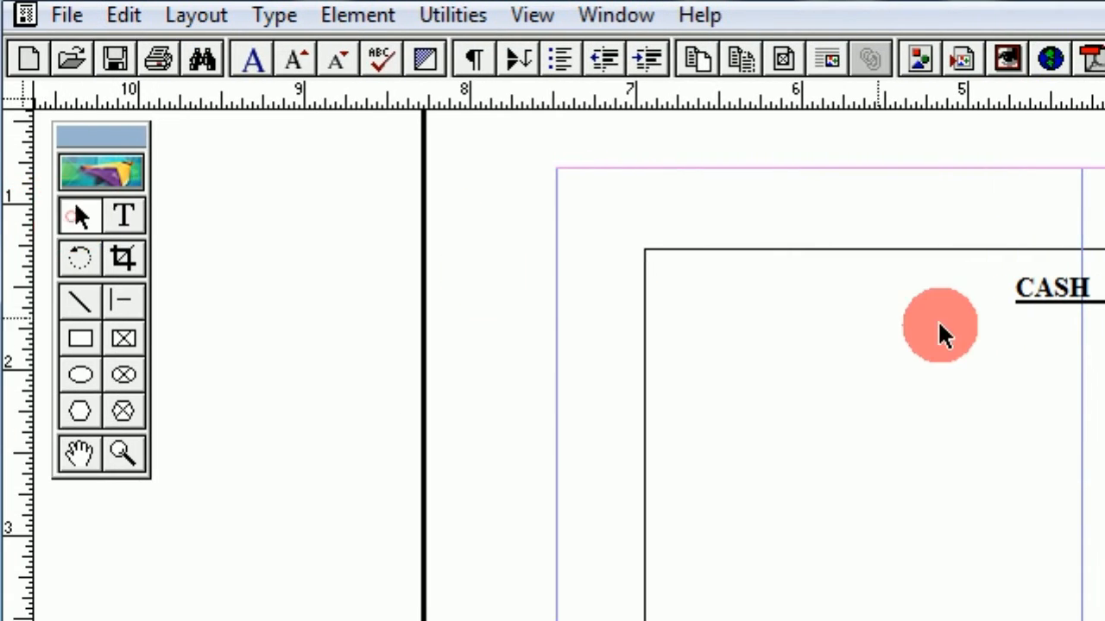
drag(1082, 297, 1073, 298)
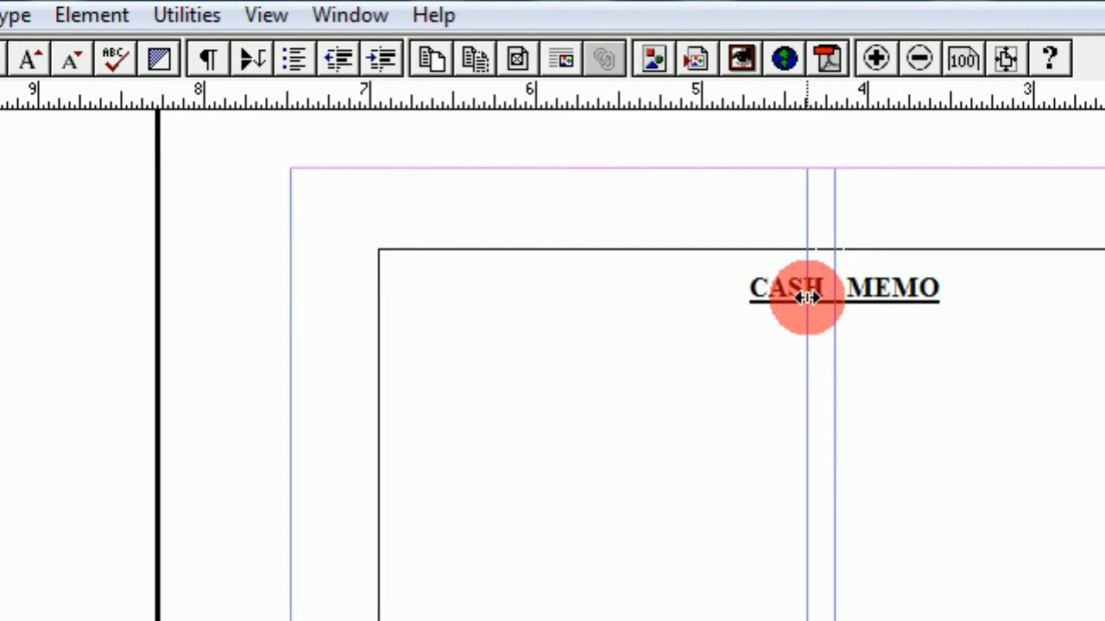
drag(808, 297, 822, 297)
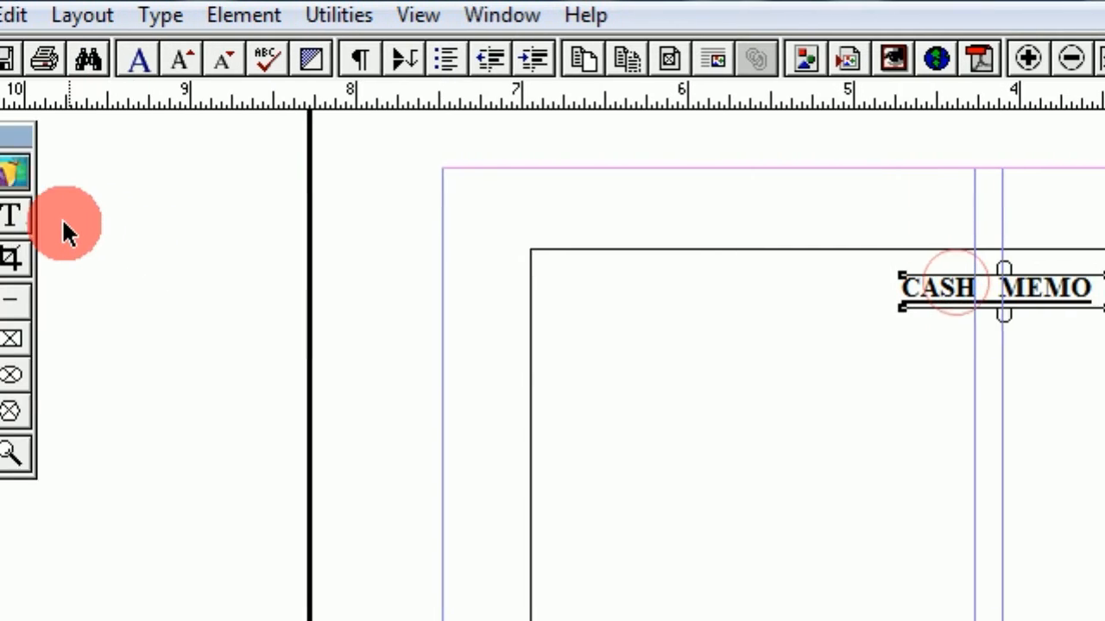
Step: Remove the extra spaces between "CASH" and "MEMO" in the heading
click(139, 214)
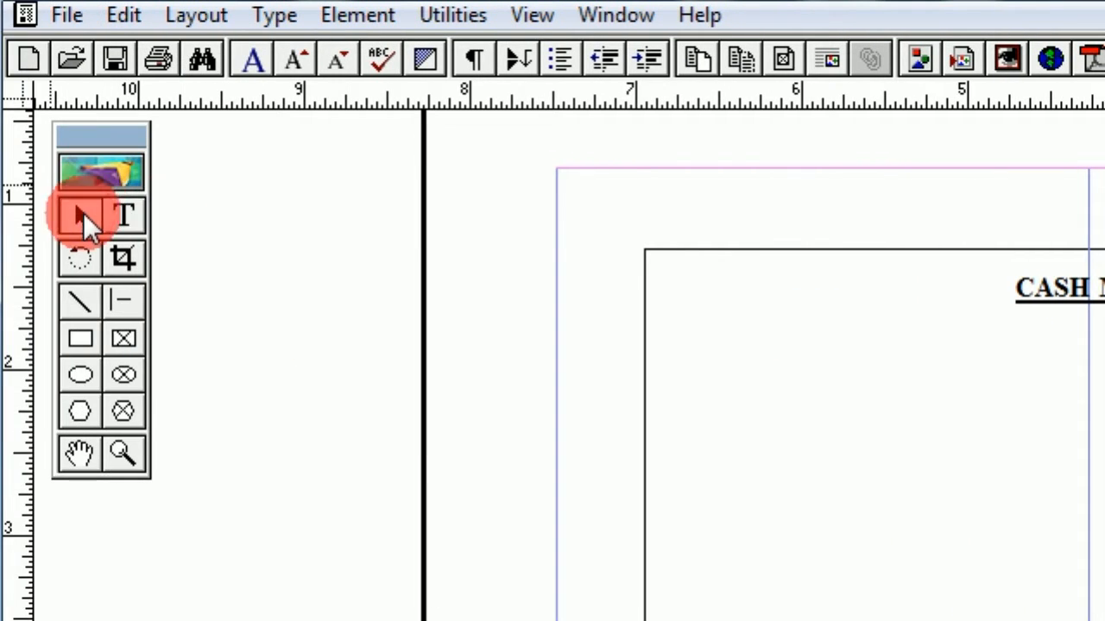
click(83, 213)
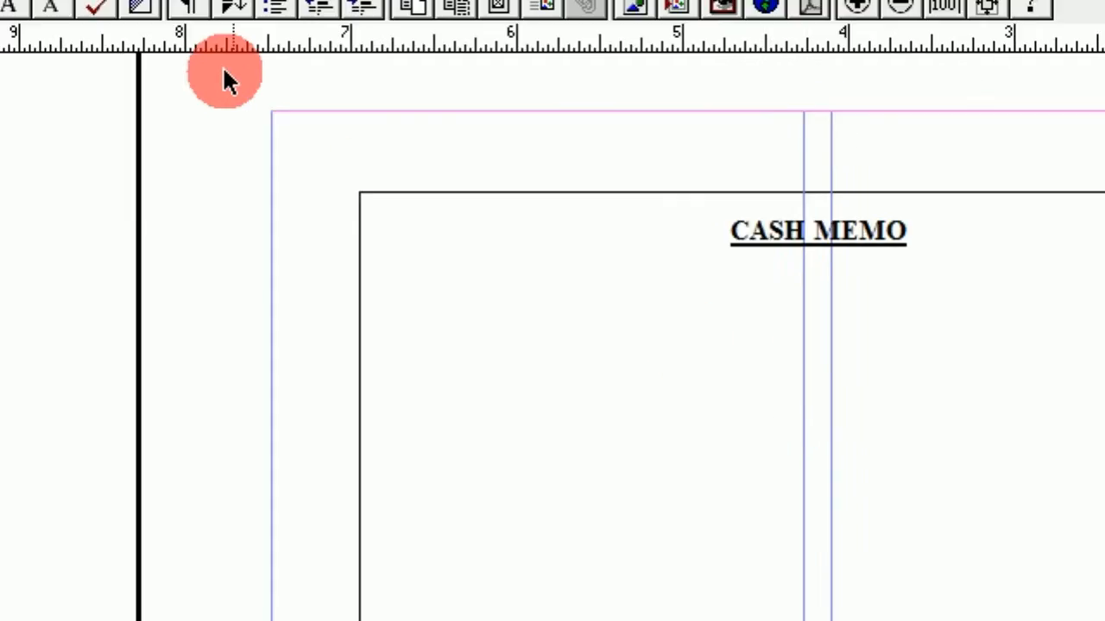
click(195, 54)
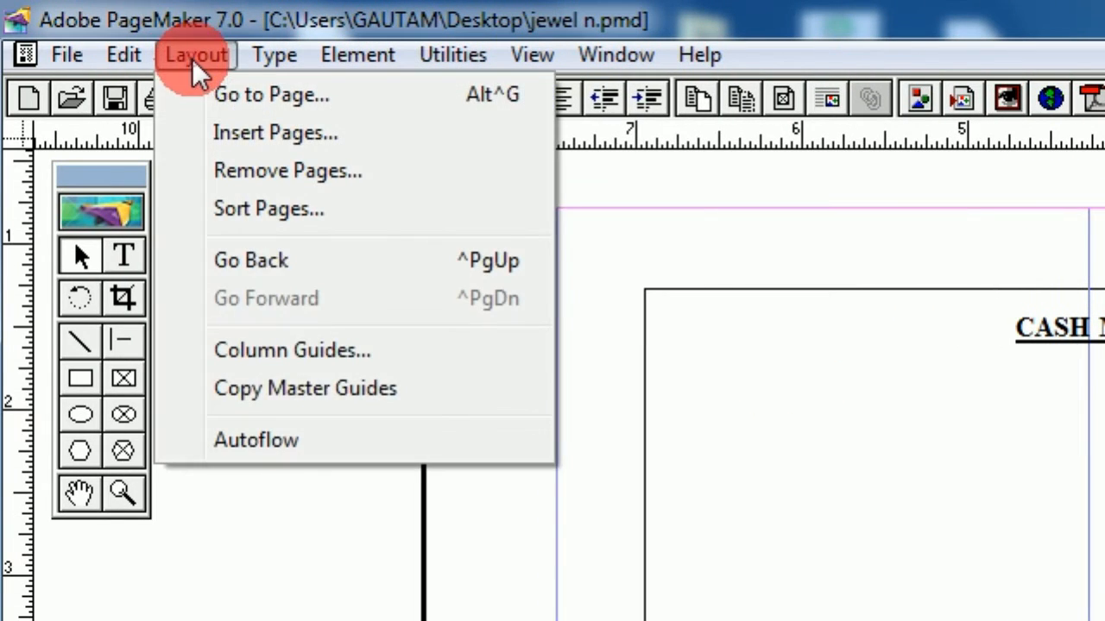
click(272, 351)
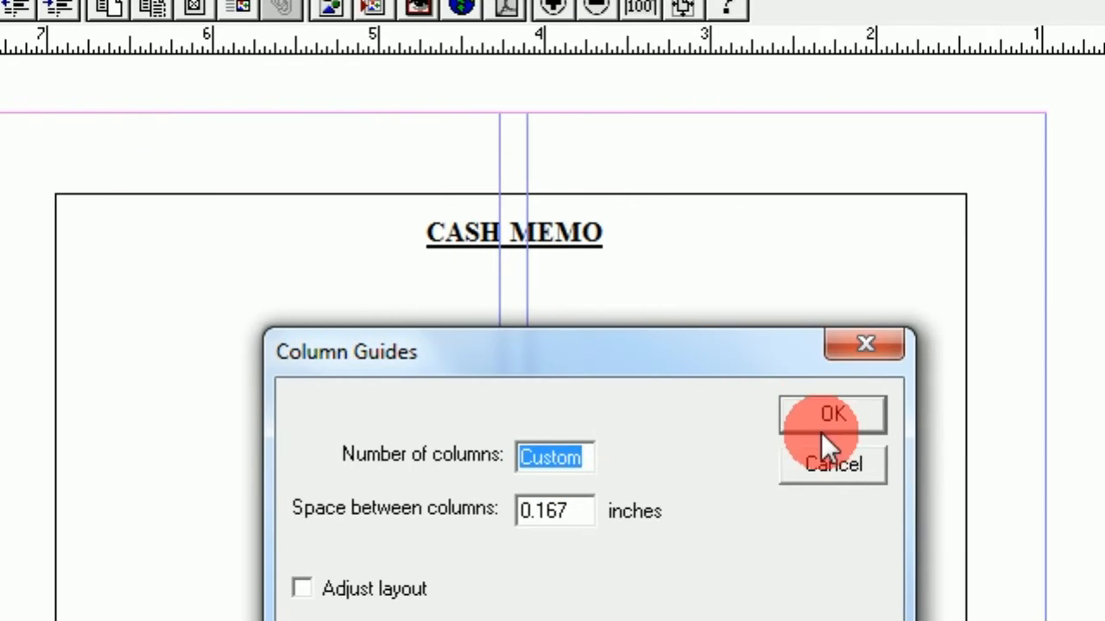
click(1058, 466)
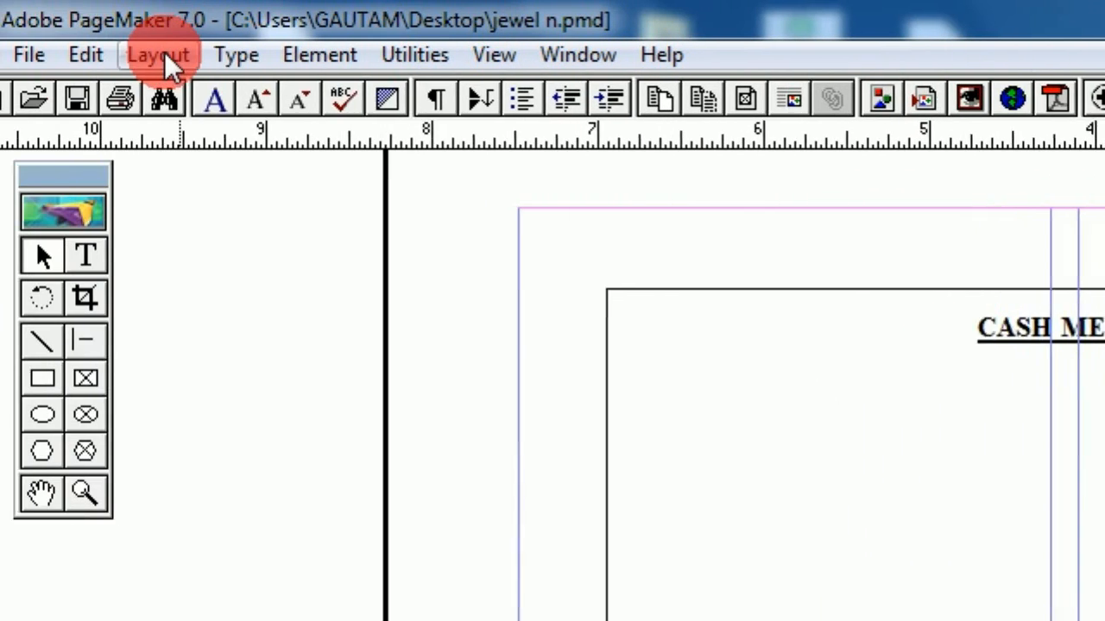
Step: Remove the centre guides from page 2 by setting the number of columns to 1
click(164, 52)
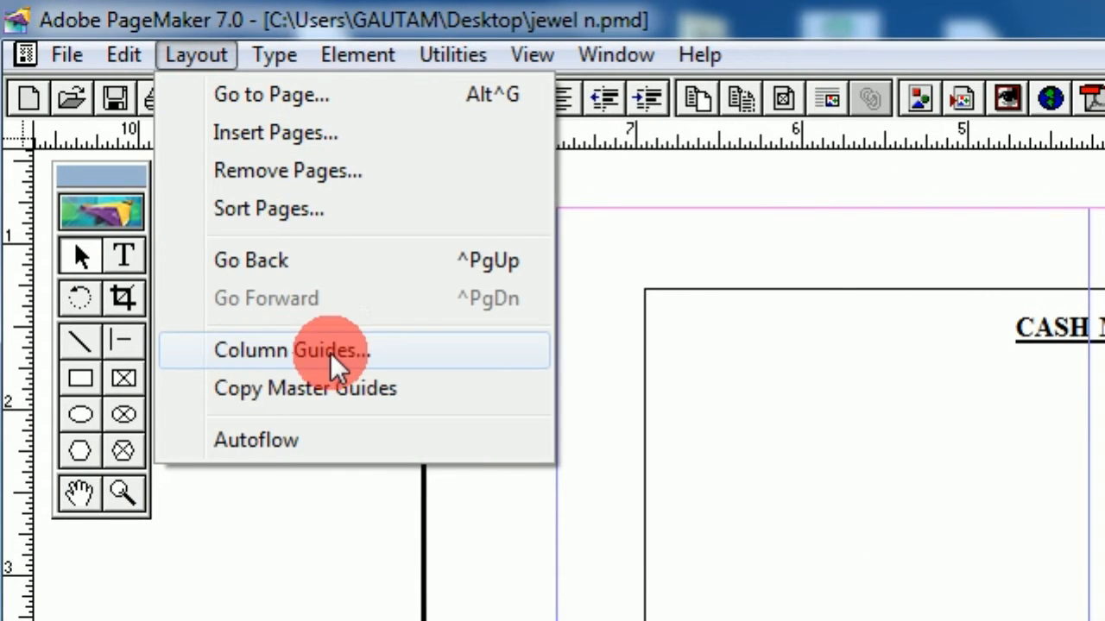
click(304, 354)
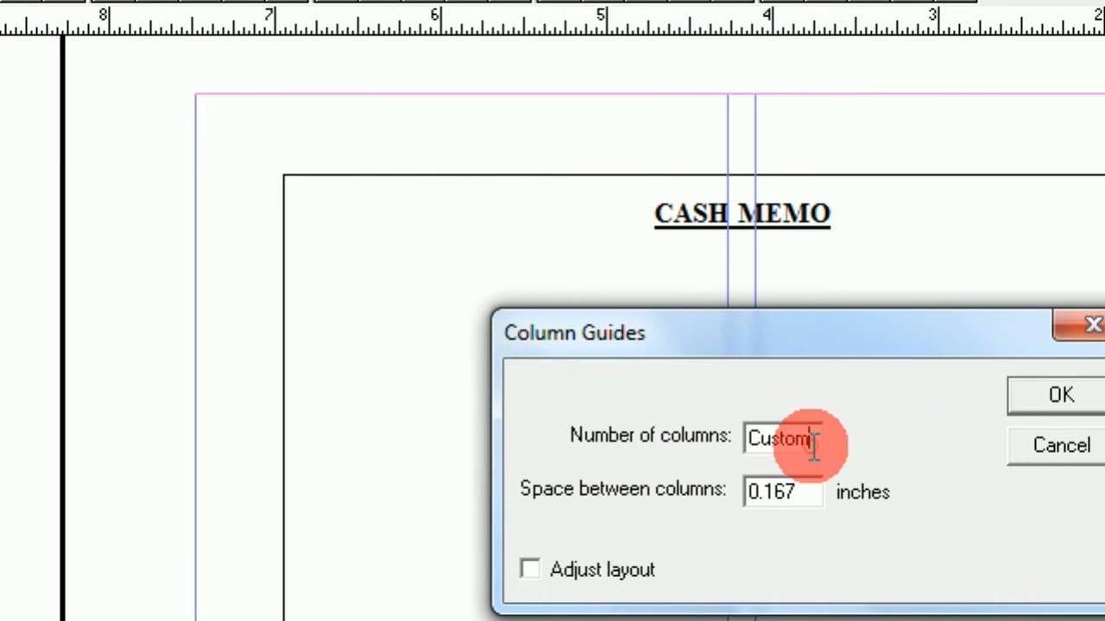
drag(820, 442, 706, 445)
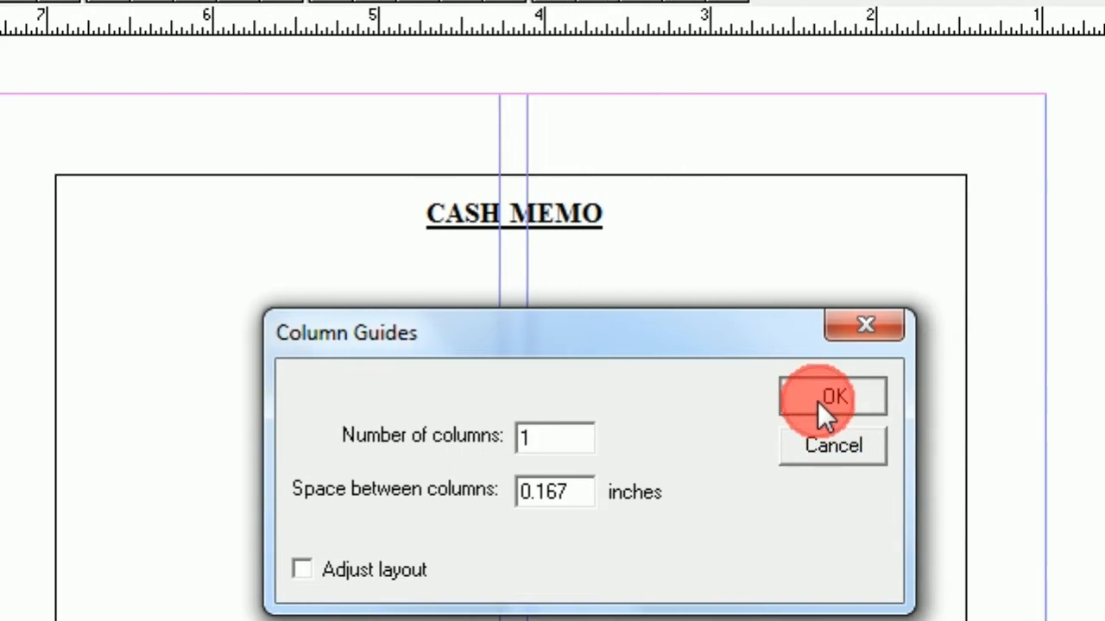
click(833, 397)
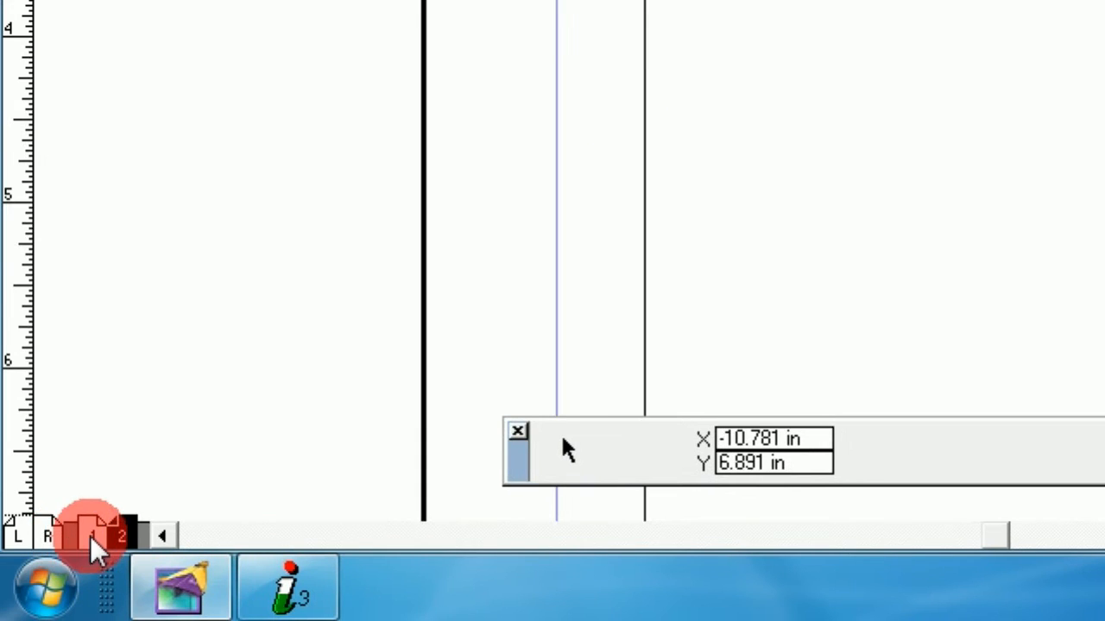
Step: Check page 1's memo and add a text block below the page 2 heading with "M:-" and the shop's two mobile numbers on separate lines
click(91, 536)
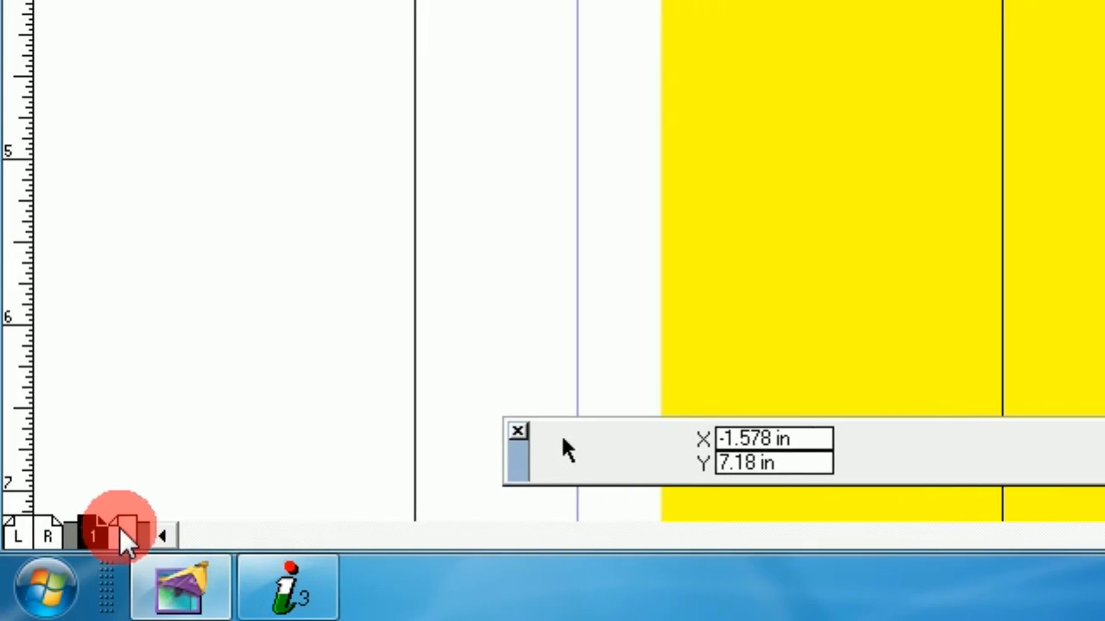
double_click(123, 532)
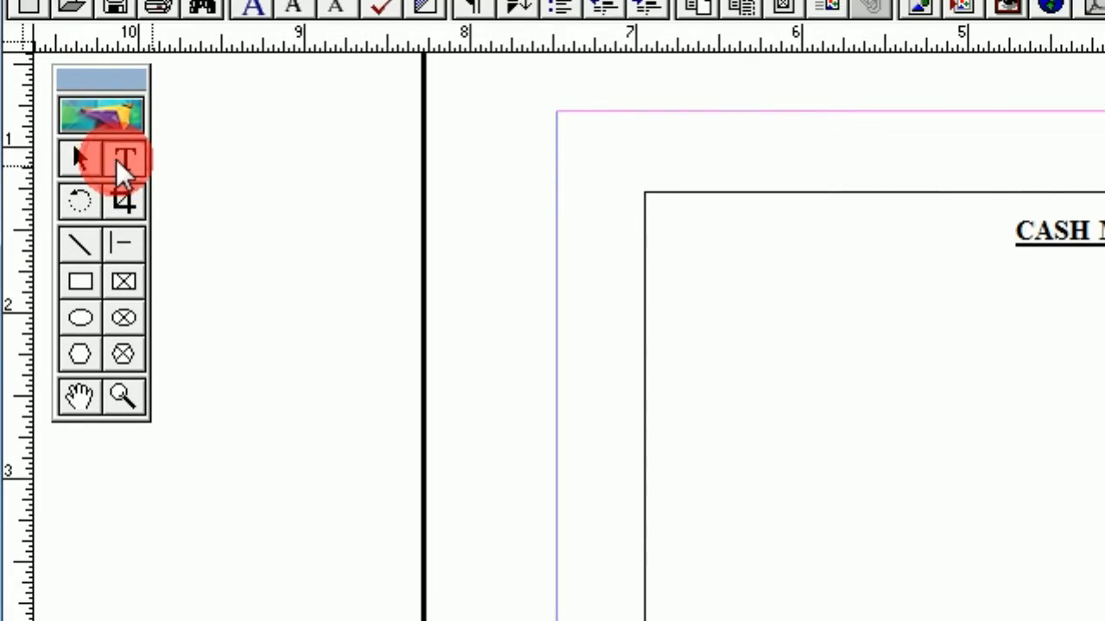
click(117, 161)
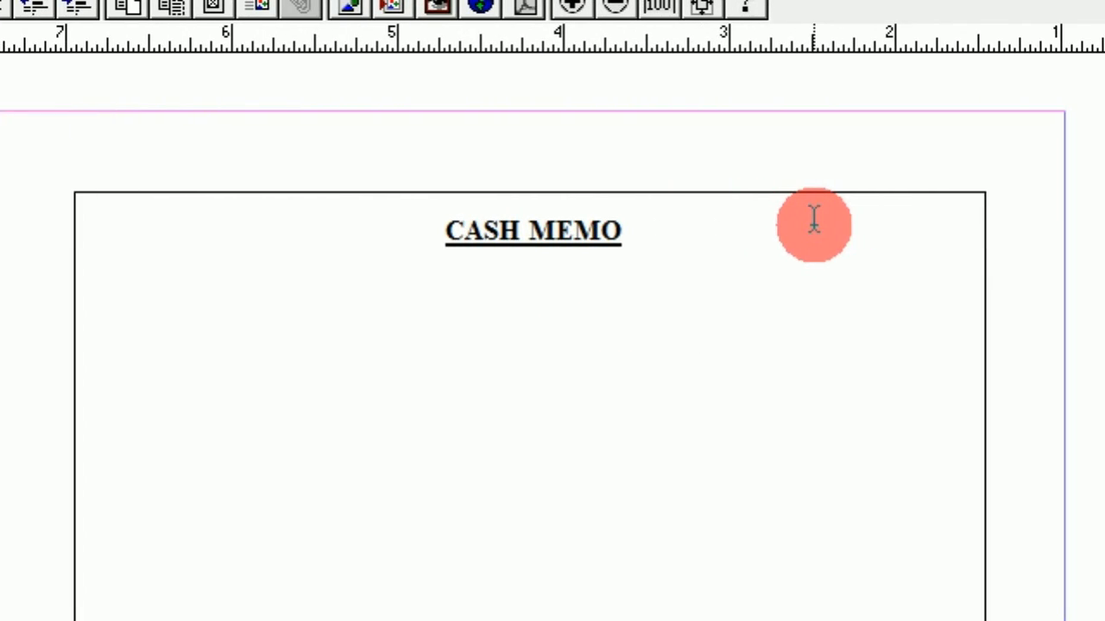
drag(536, 337, 814, 434)
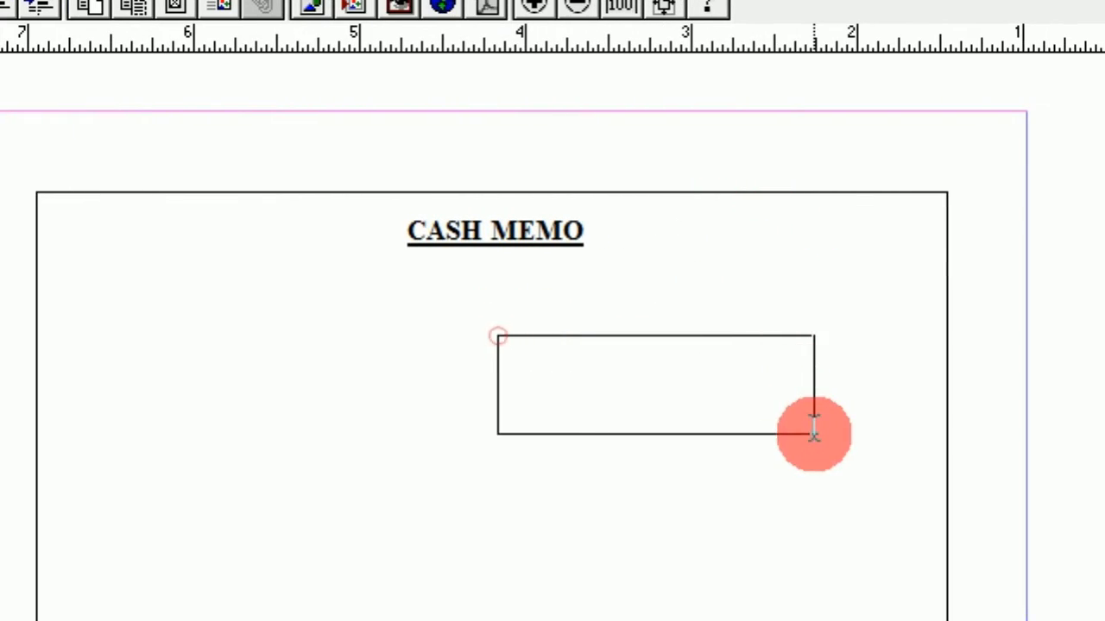
text(m)
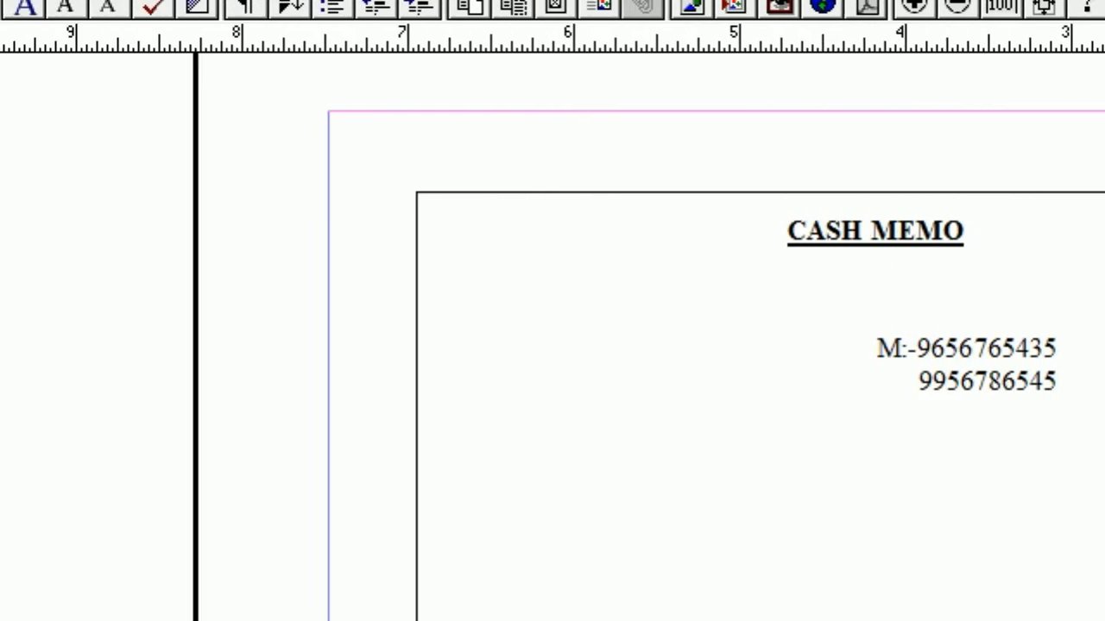
Step: Narrow the mobile-number text block around its text and move it into the rectangle's upper-right corner
click(954, 361)
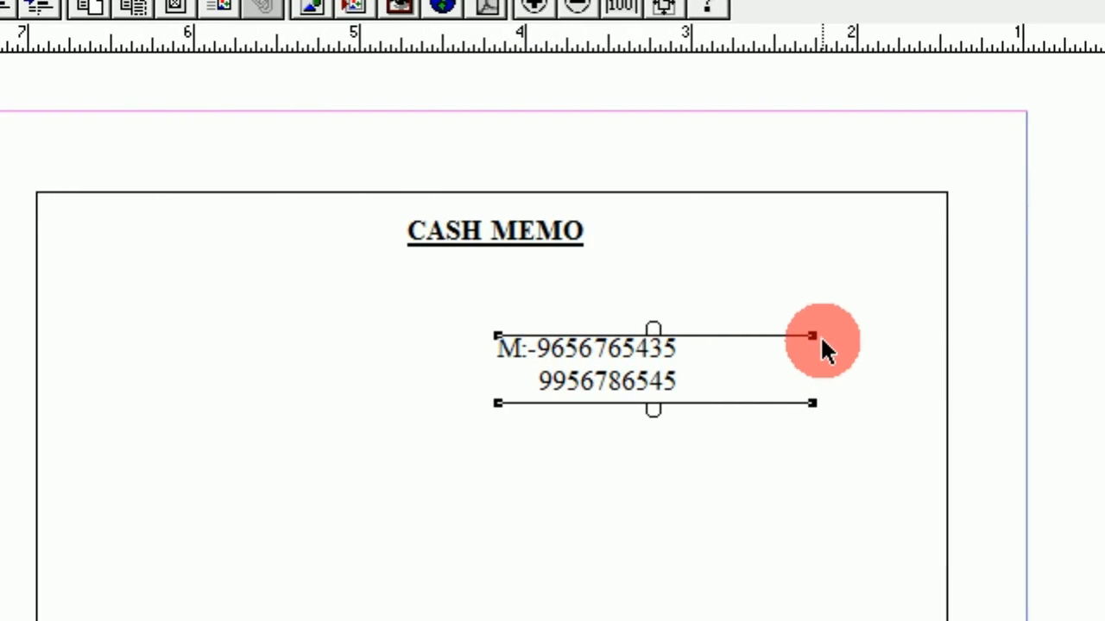
drag(811, 336, 696, 335)
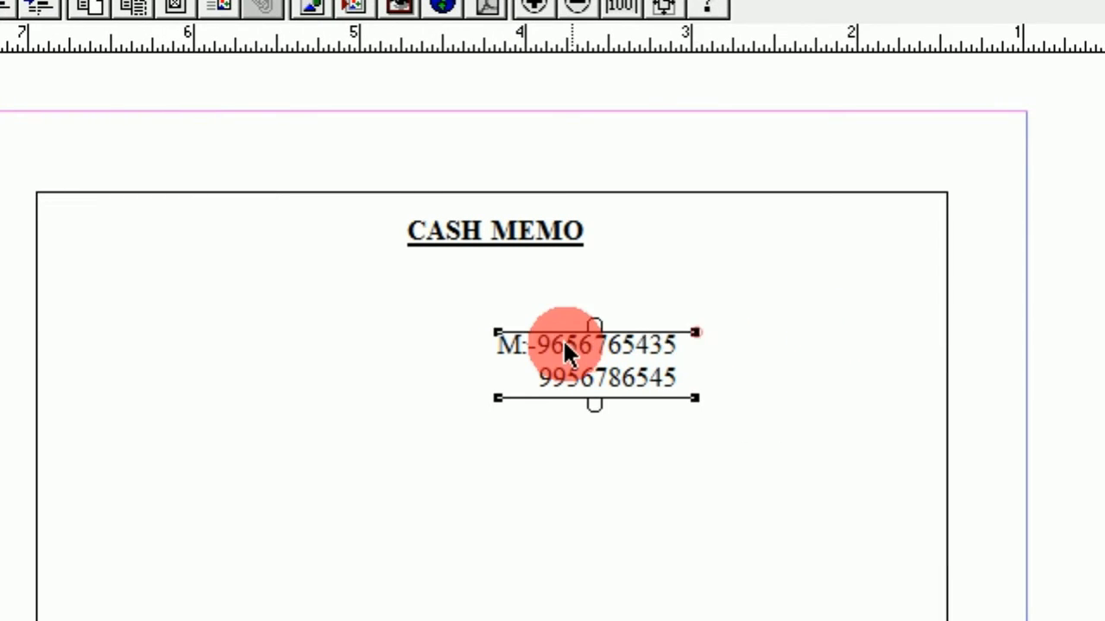
drag(589, 337, 728, 321)
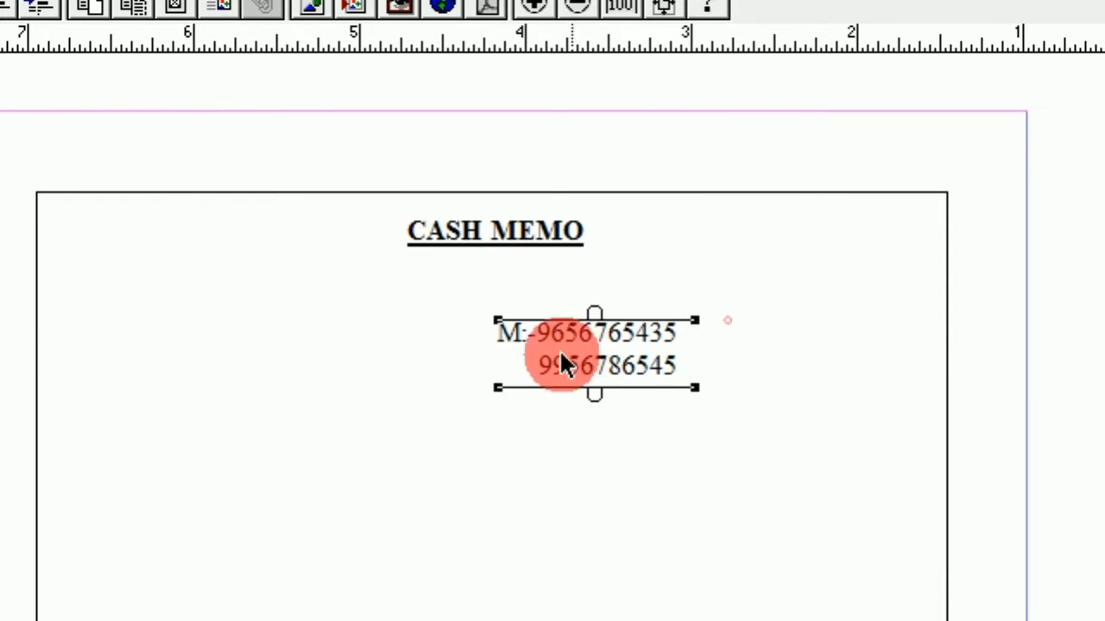
drag(592, 349, 837, 244)
click(708, 324)
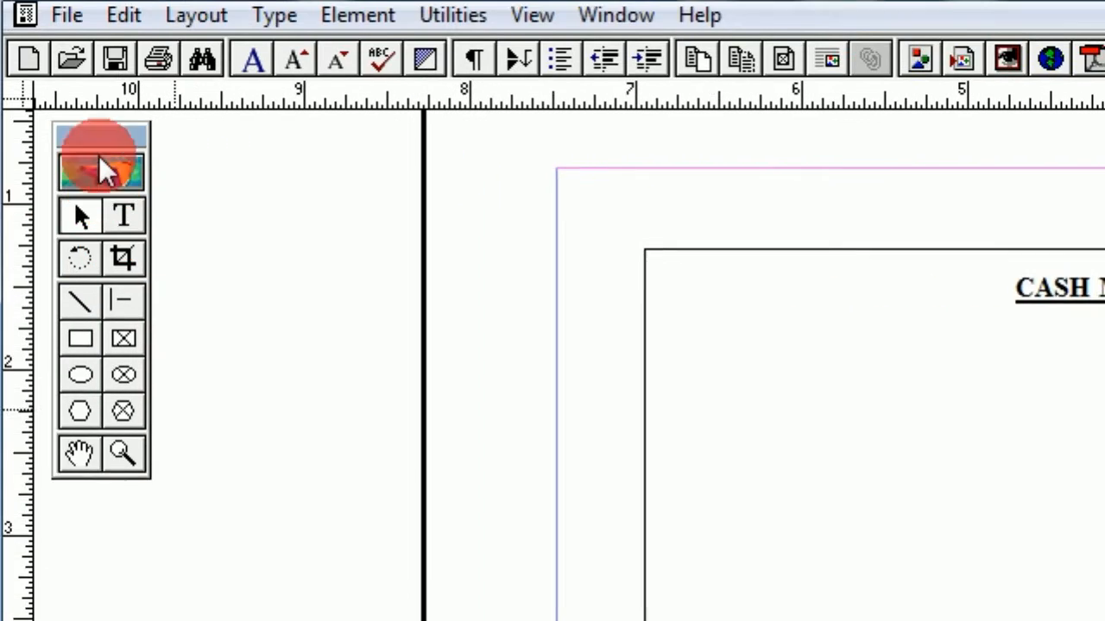
Step: Draw a short vertical line straight down from the middle of the "CASH MEMO" heading and colour it Black
click(115, 347)
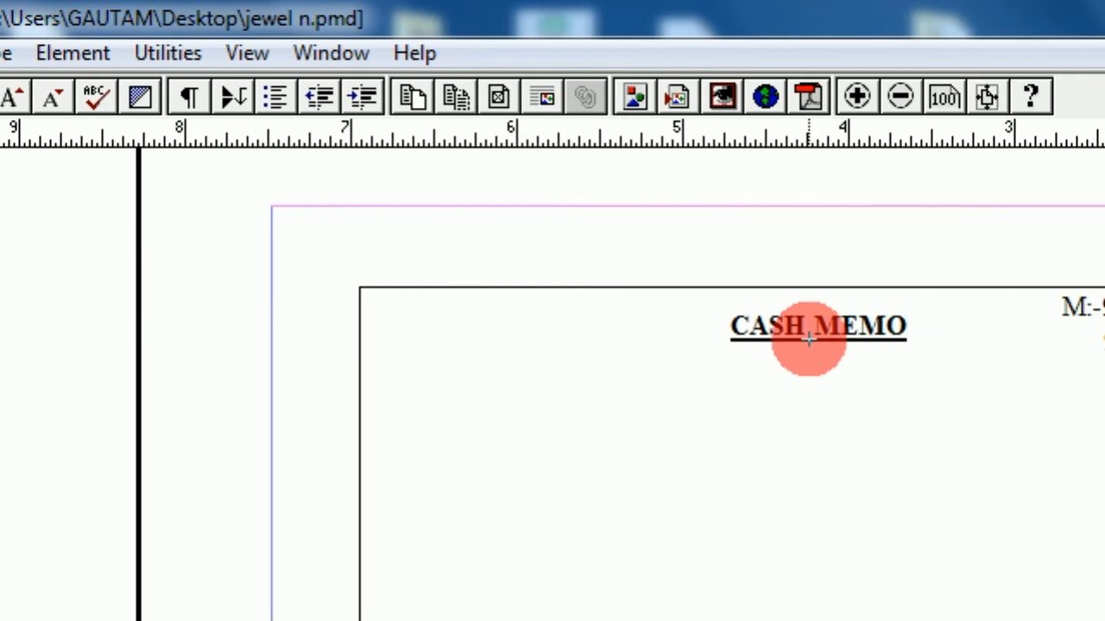
drag(809, 339, 809, 447)
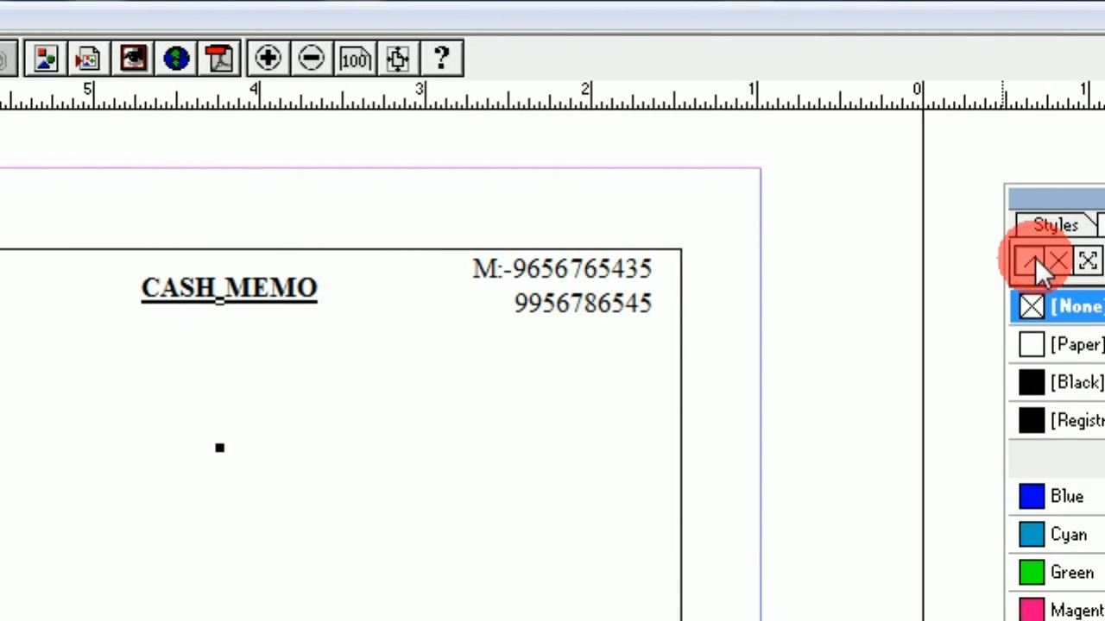
click(1046, 390)
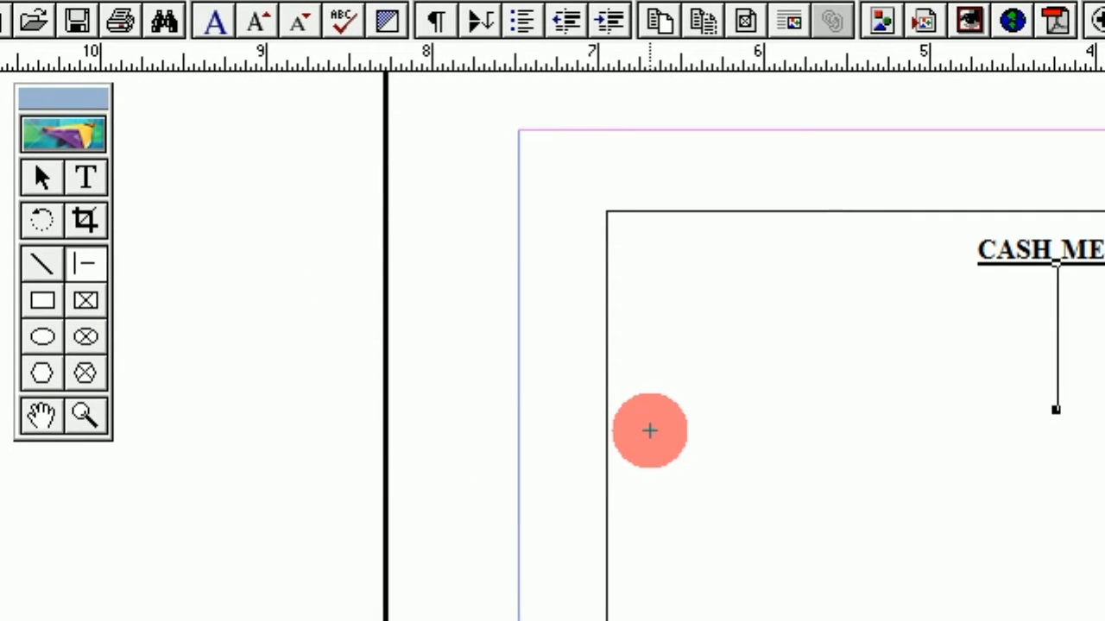
Step: Draw a horizontal line about 5.2 in long across the rectangle below the vertical line and make it visible
drag(650, 429, 1104, 432)
drag(827, 433, 828, 432)
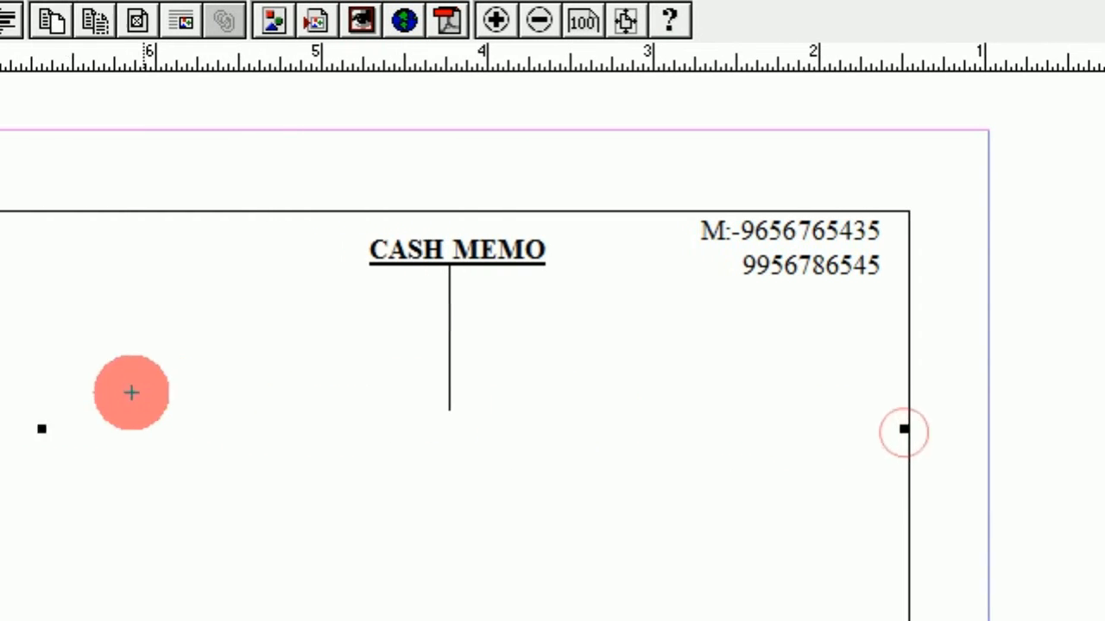
click(824, 345)
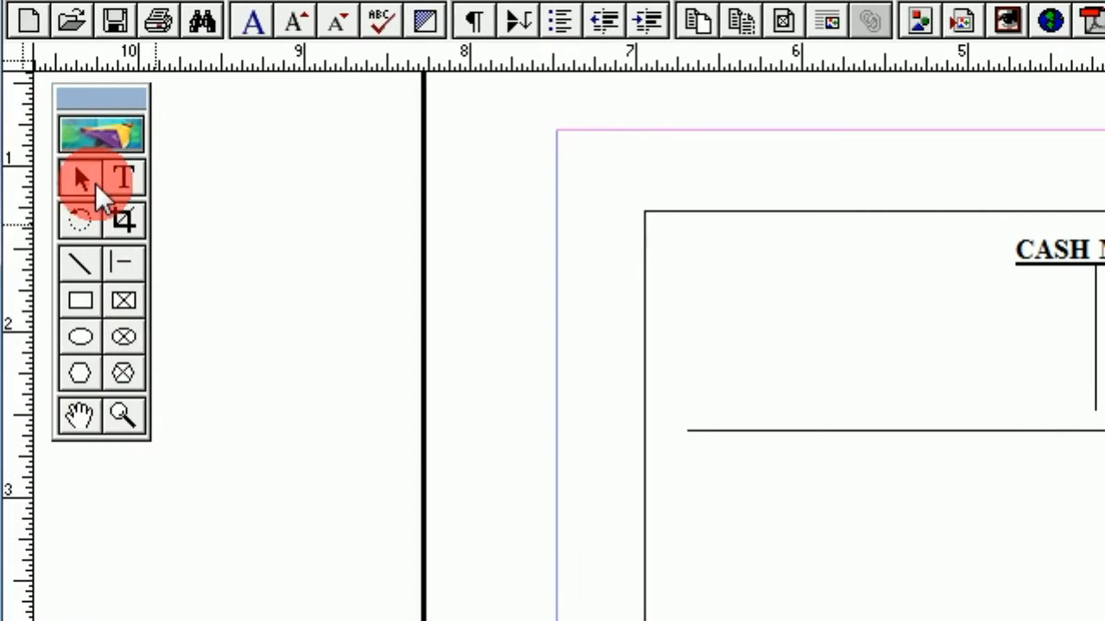
Step: Extend the vertical line down towards the horizontal line and nudge the horizontal line up until the two meet
click(1095, 398)
drag(810, 409, 810, 423)
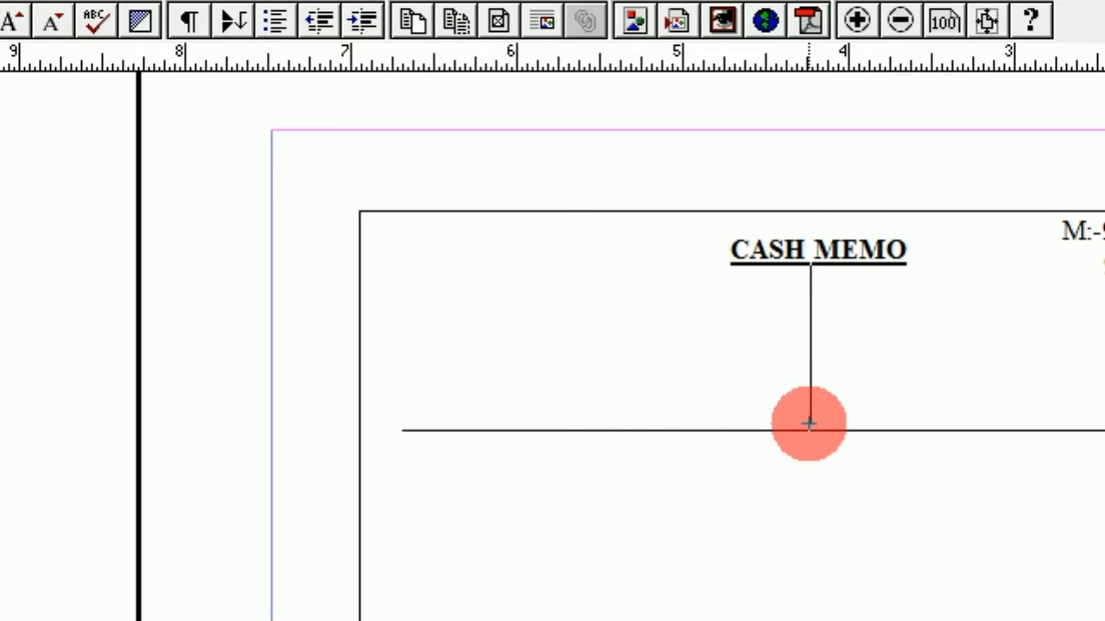
click(829, 430)
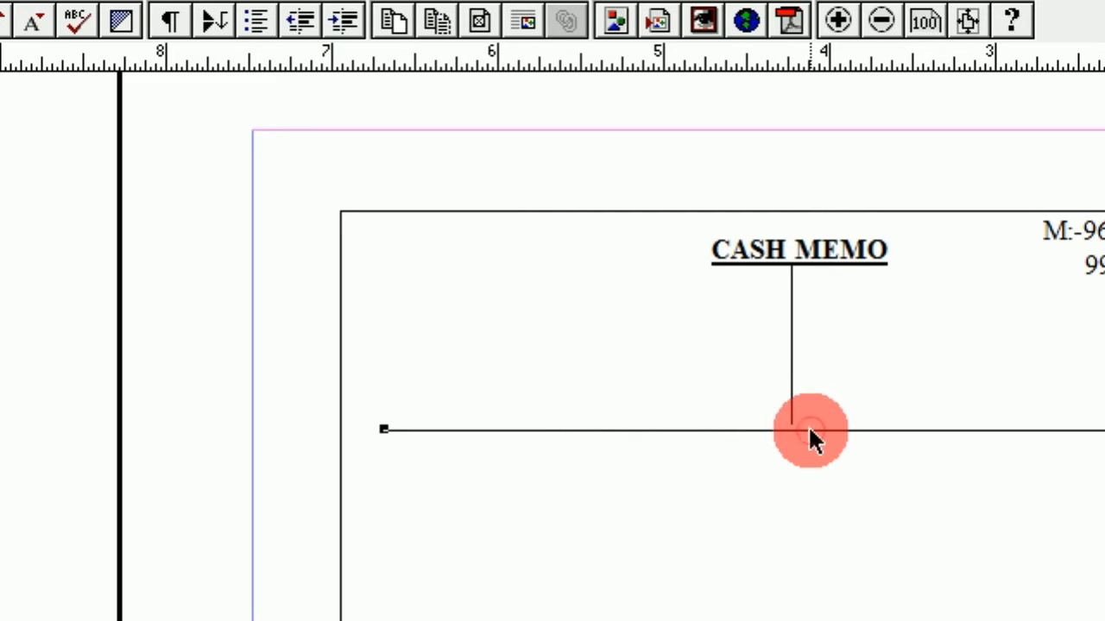
key(Up)
key(Up)
key(Up)
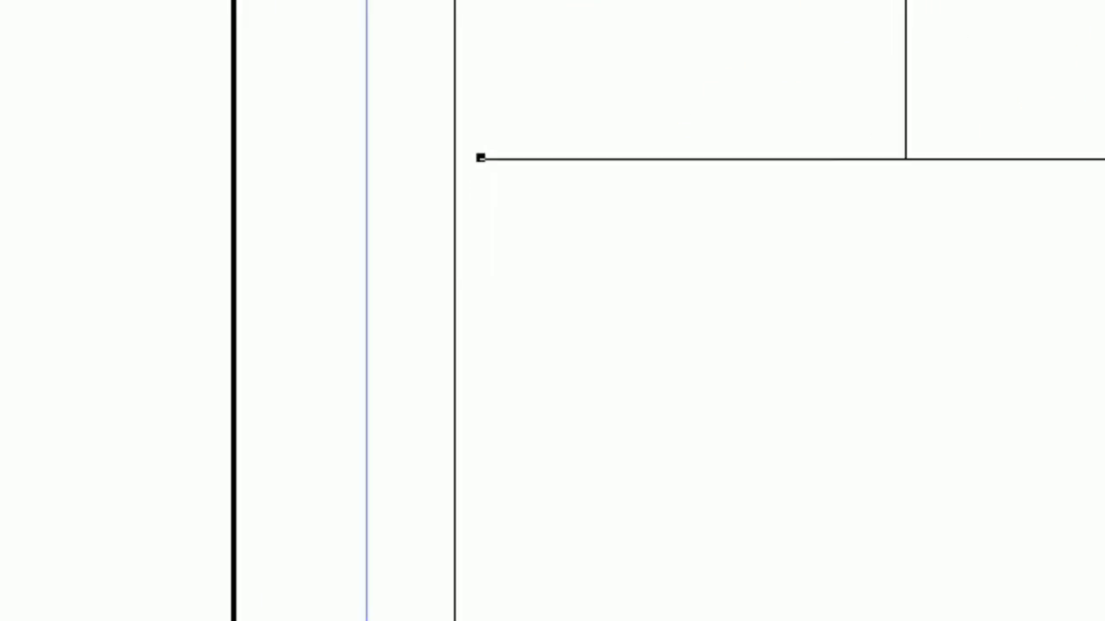
Step: Compare with page 1's memo and start a wide text block on page 2 just below the horizontal line
mouse_move(190, 599)
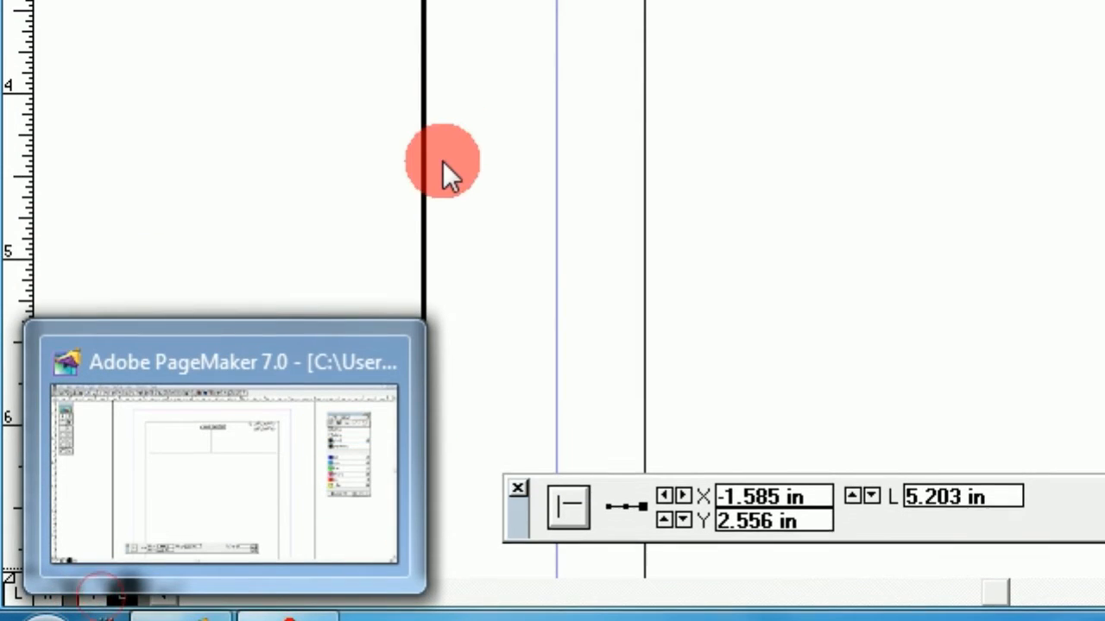
click(430, 89)
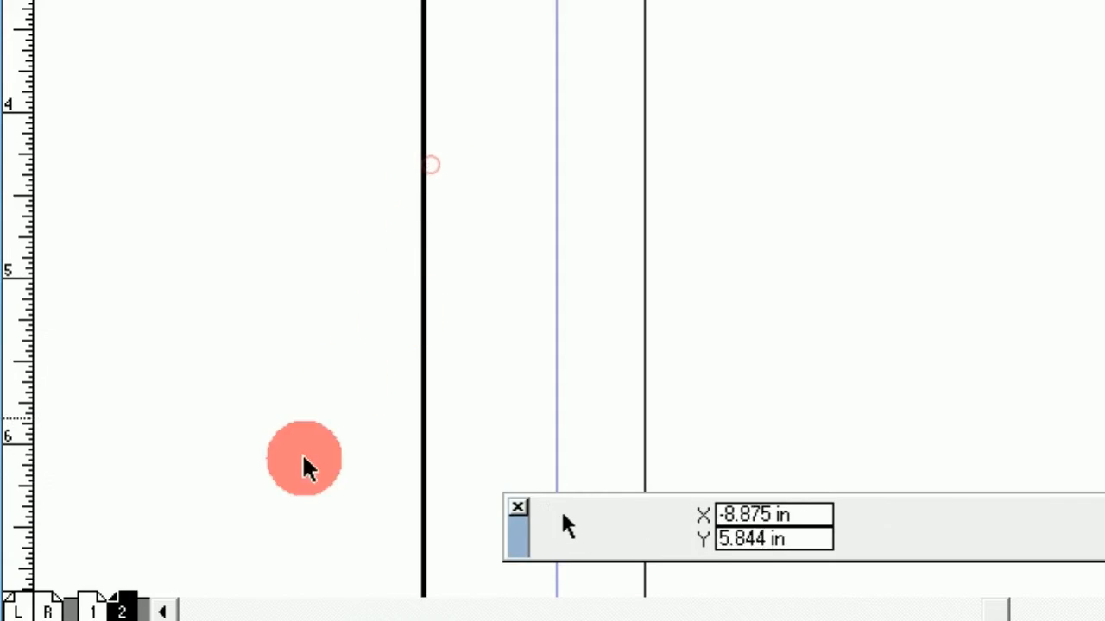
click(90, 526)
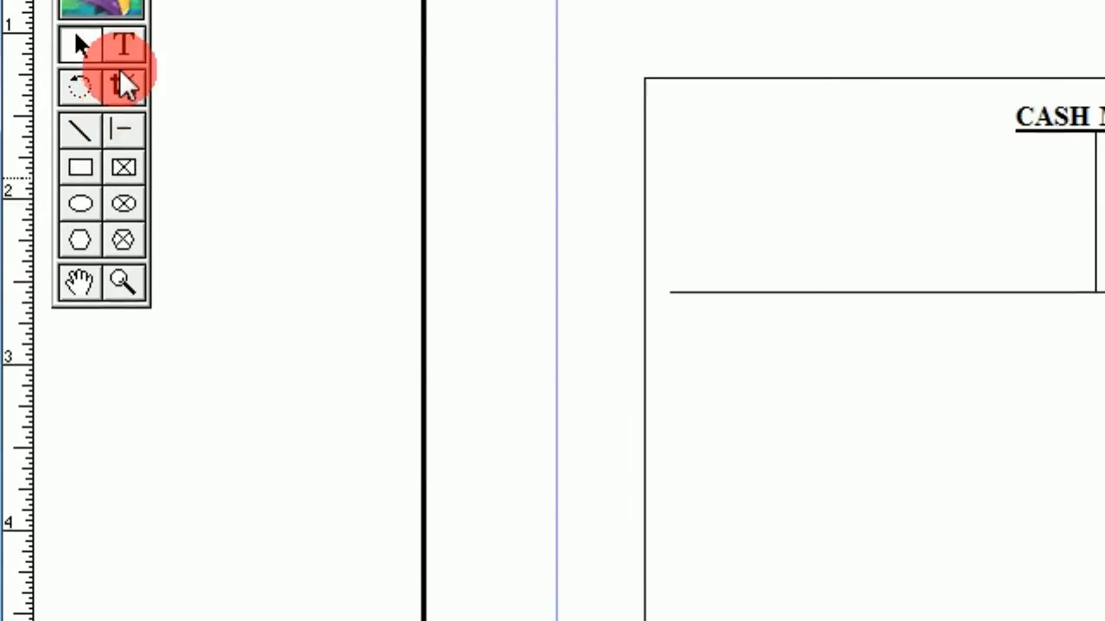
click(123, 51)
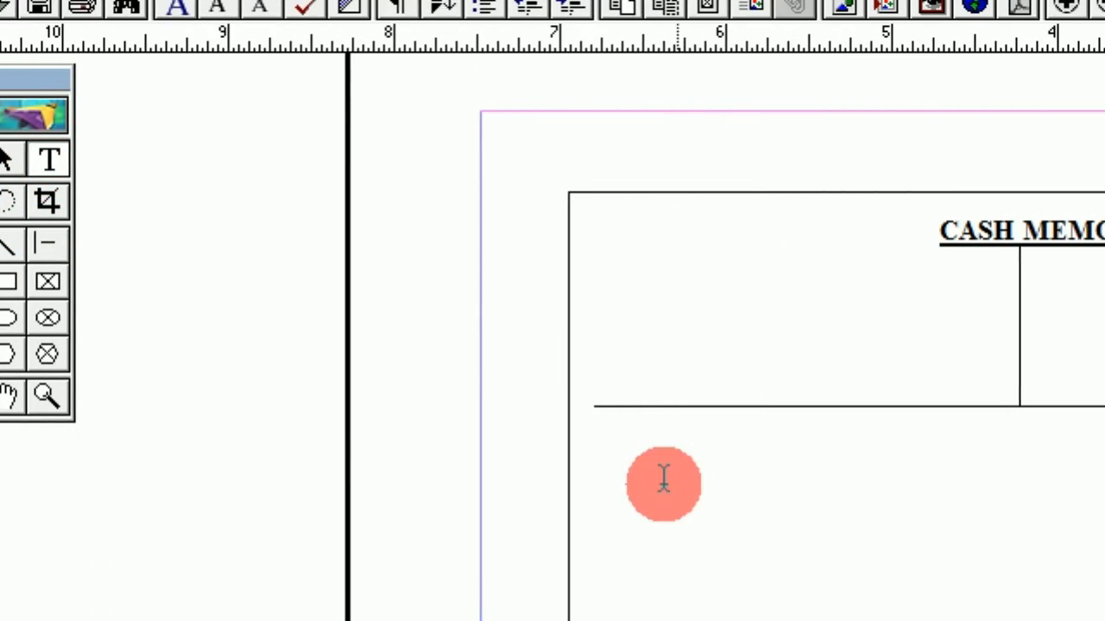
drag(610, 397, 956, 457)
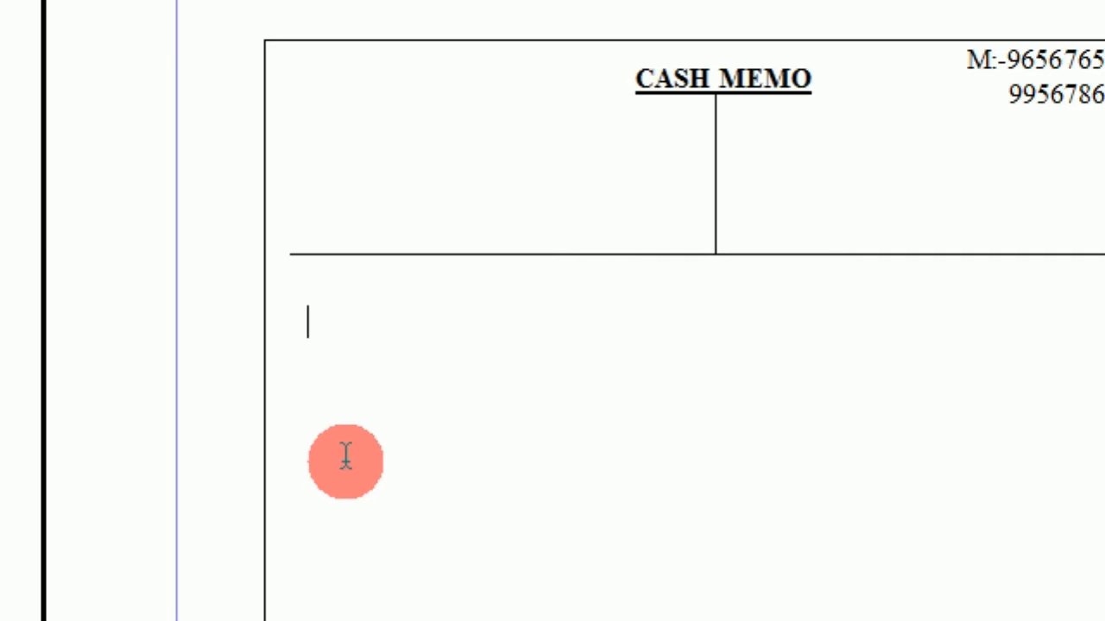
Step: Check the shop name on page 1 and enter "ALANKAR JEWELLERS" in the text block below page 2's horizontal line
click(82, 539)
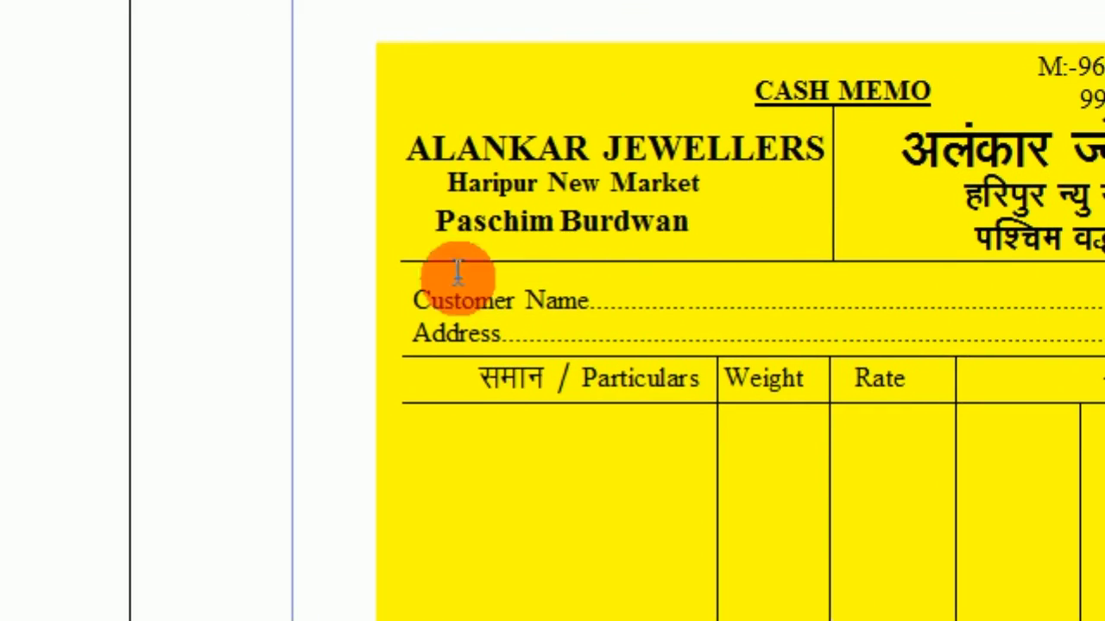
click(131, 532)
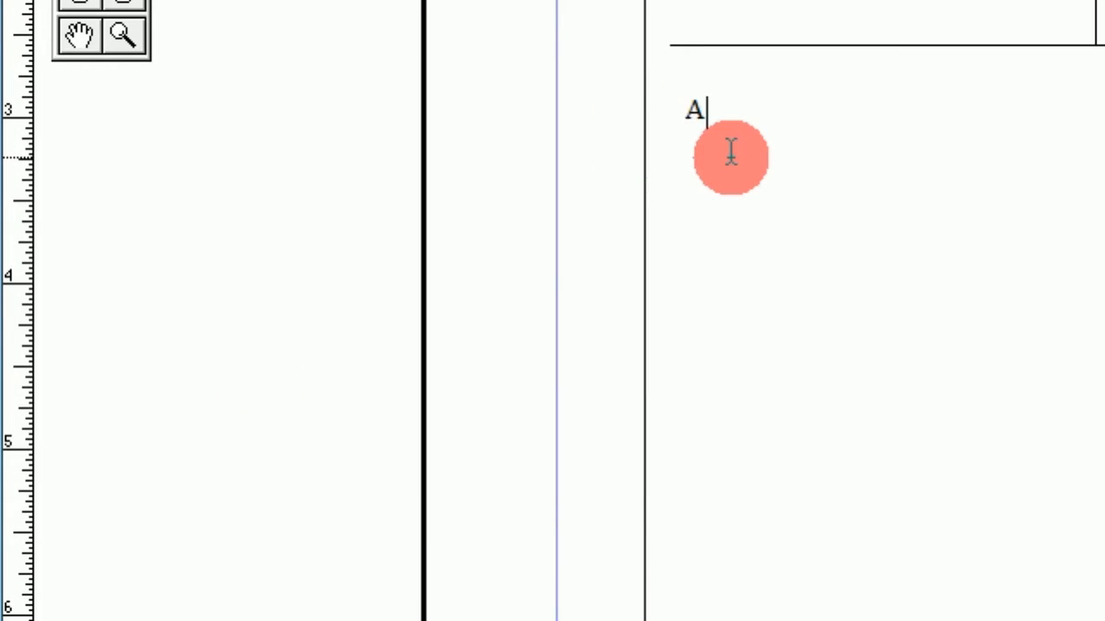
text(N)
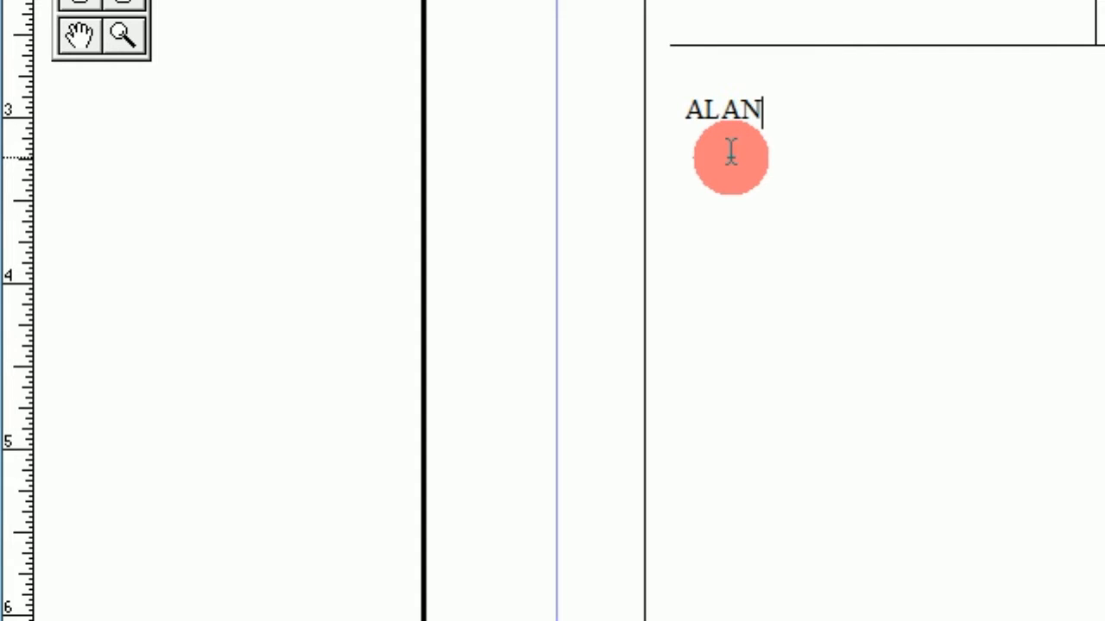
text(KAR)
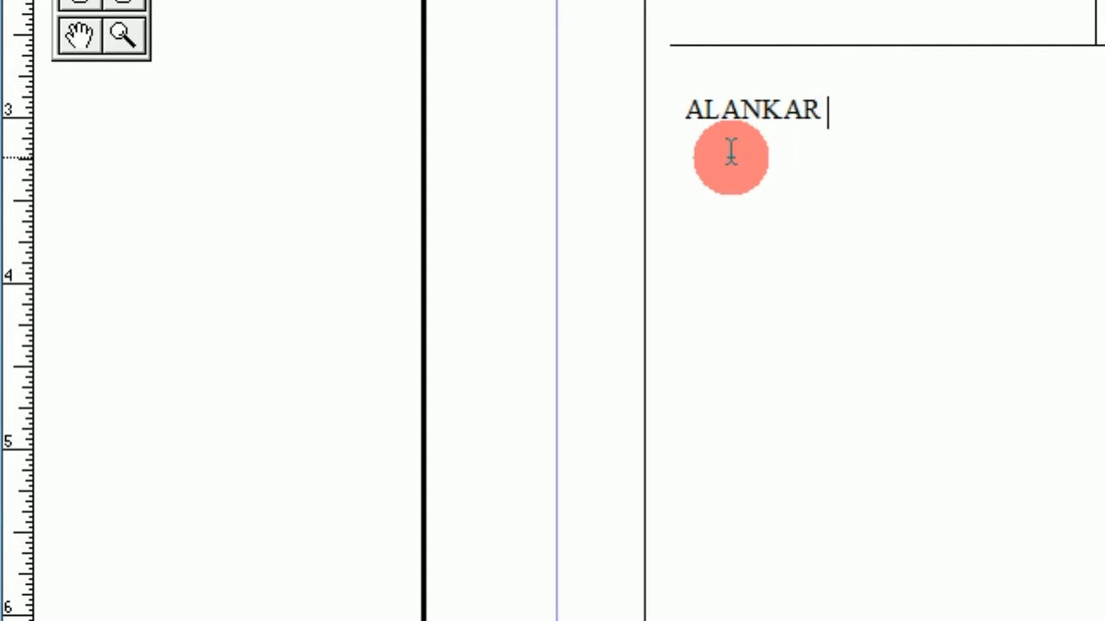
text( JE)
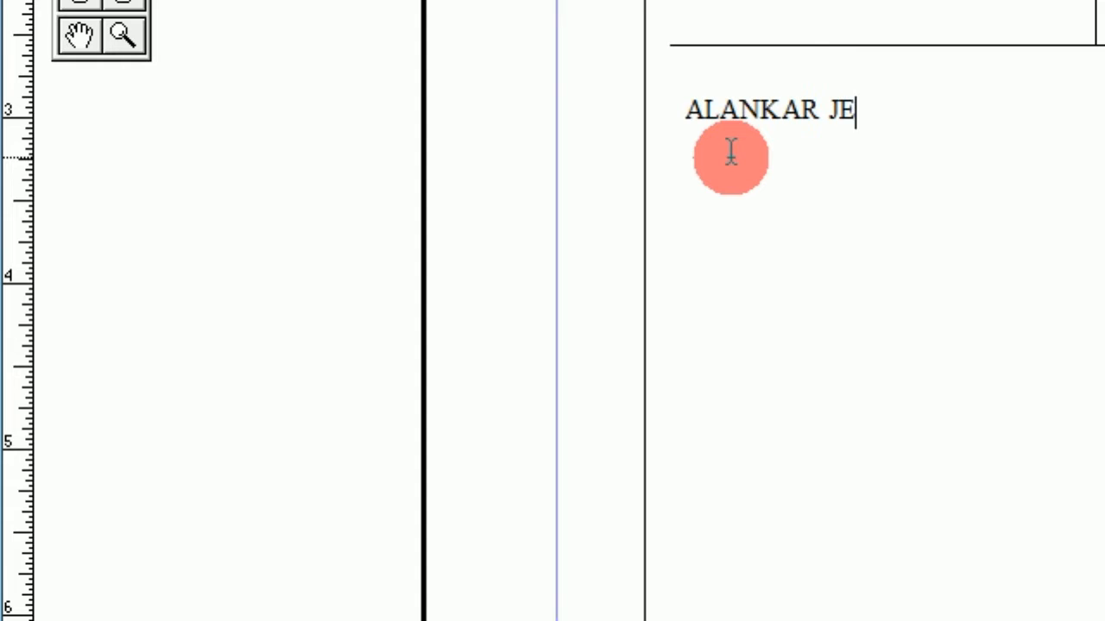
text(WEL)
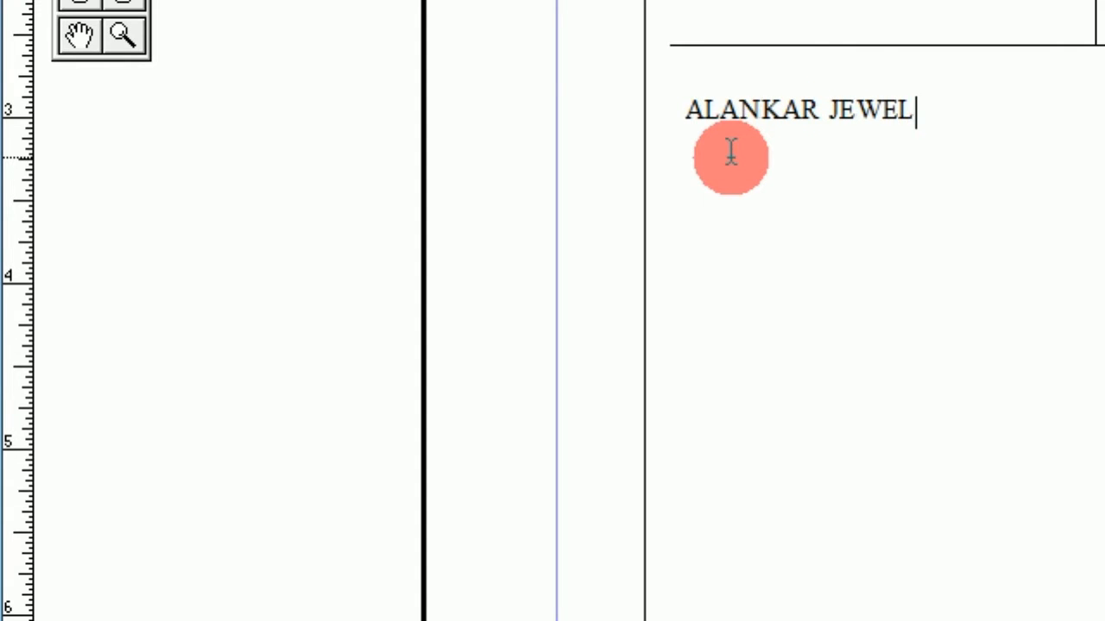
text(LERSD)
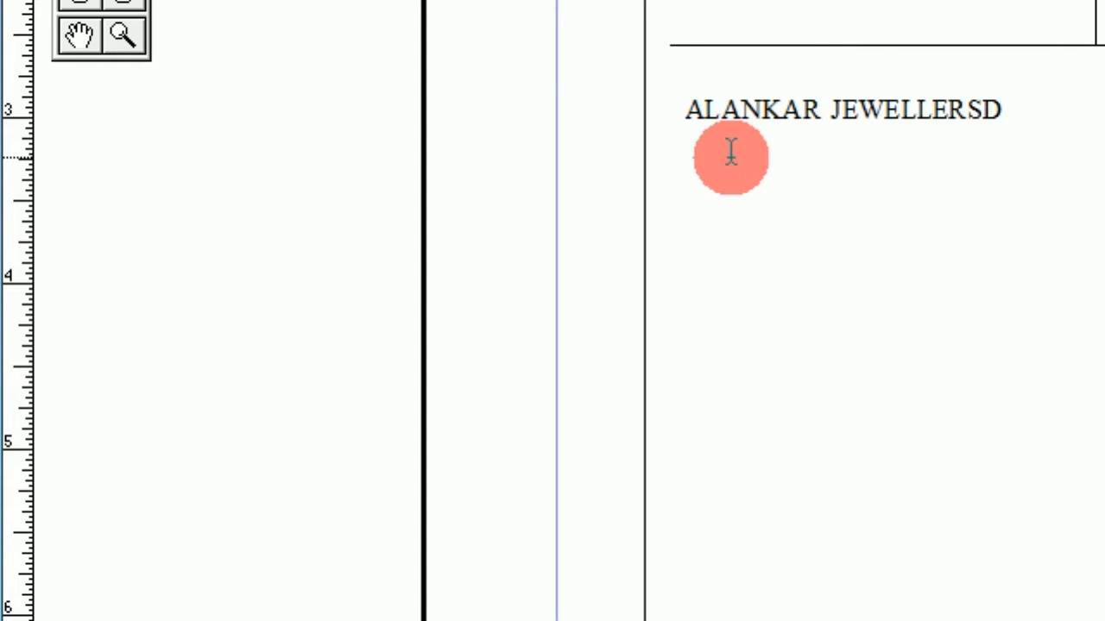
key(BackSpace)
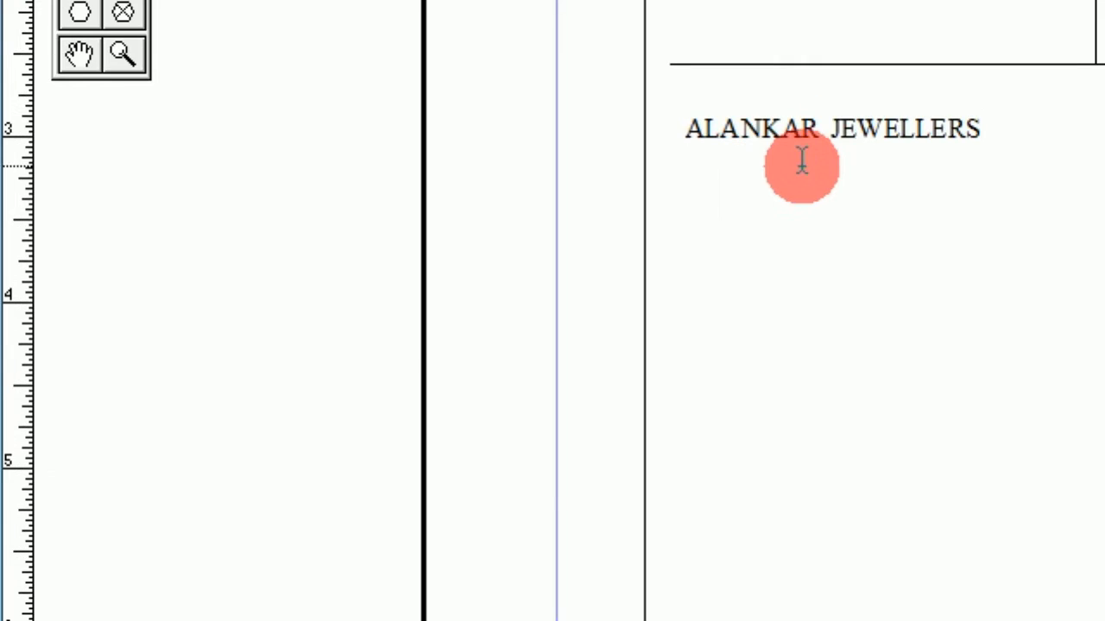
Step: Format the "ALANKAR JEWELLERS" text as bold at 18 pt
drag(828, 156, 525, 153)
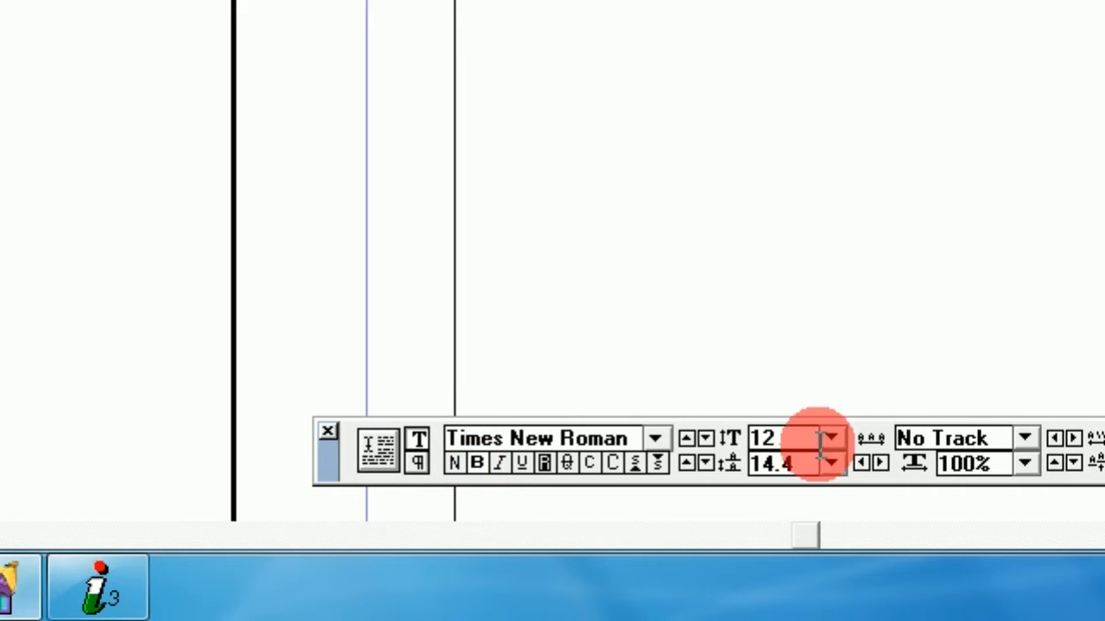
click(850, 437)
click(745, 363)
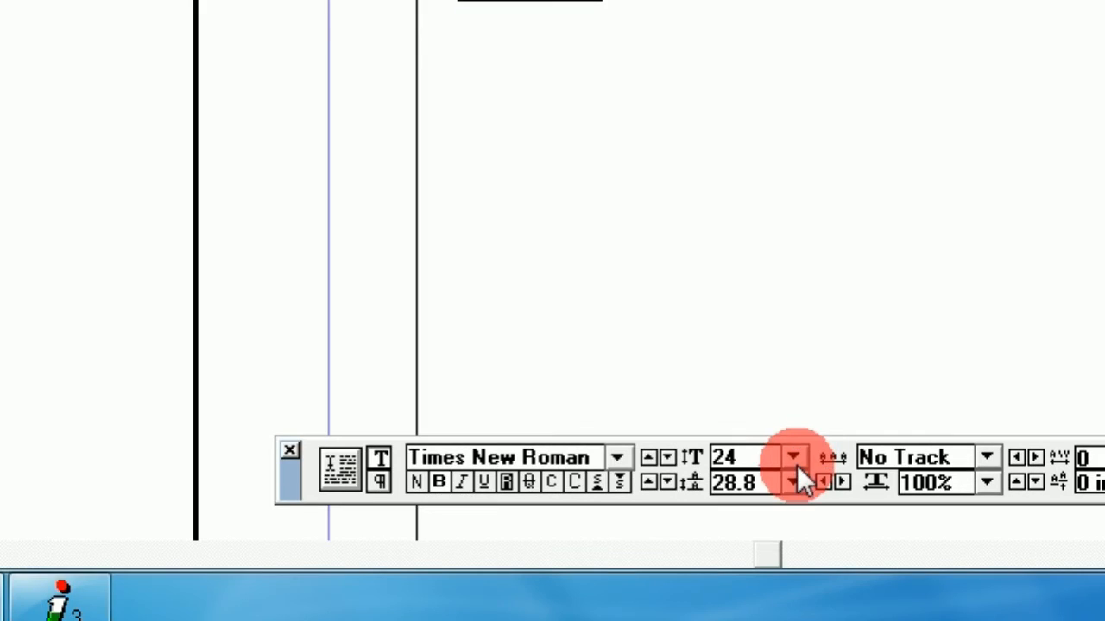
click(812, 552)
click(789, 319)
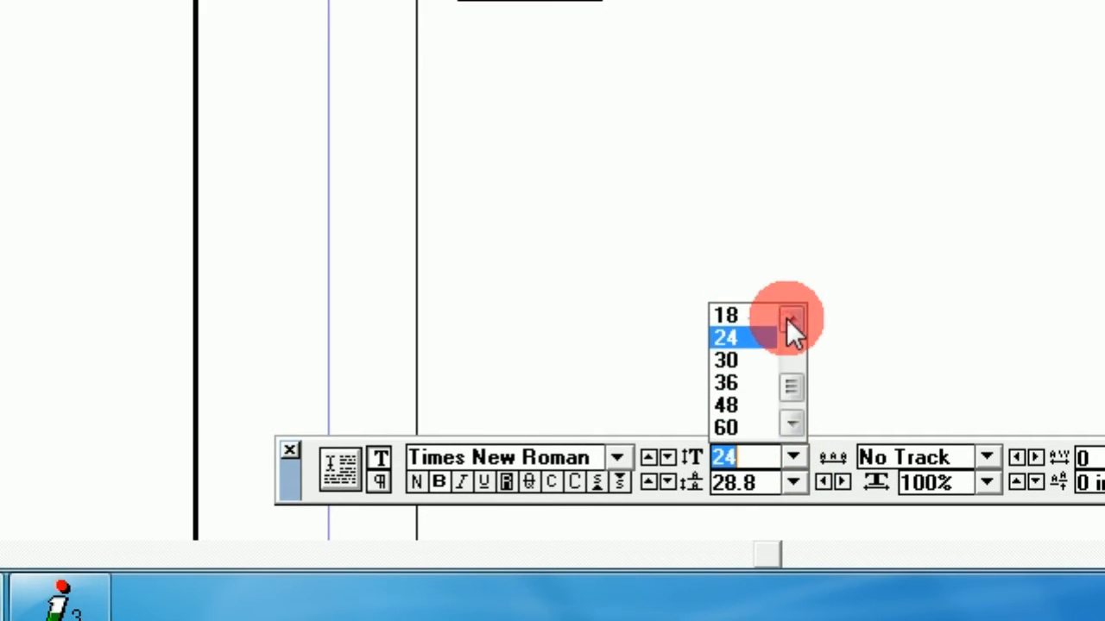
click(724, 316)
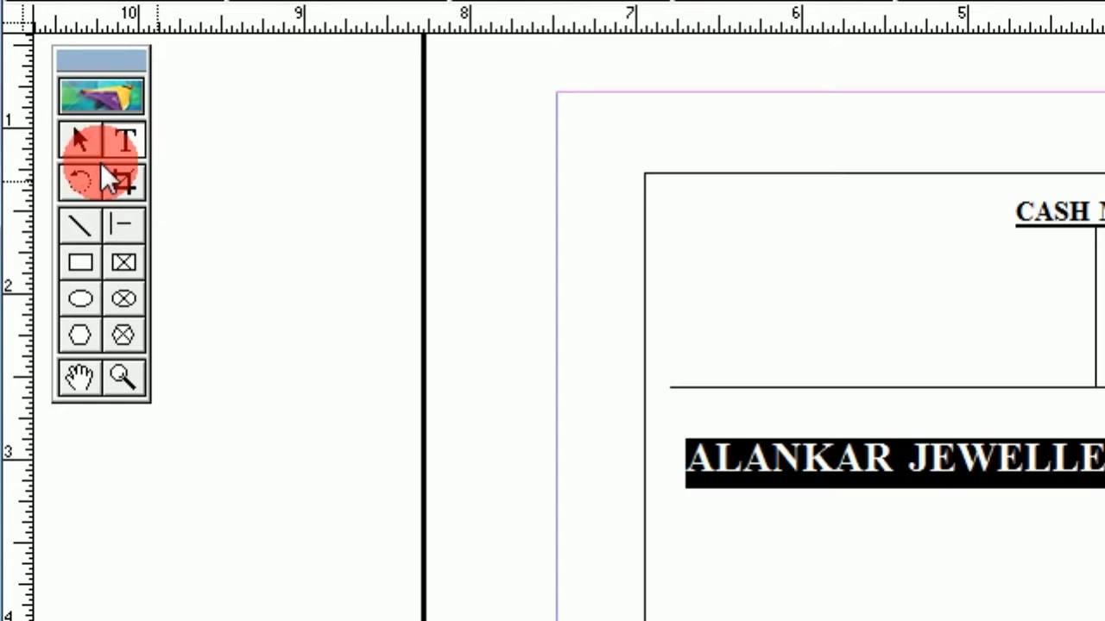
Step: Move the "ALANKAR JEWELLERS" block above the horizontal line, just below the "CASH MEMO" heading and against the frame's left edge
click(84, 138)
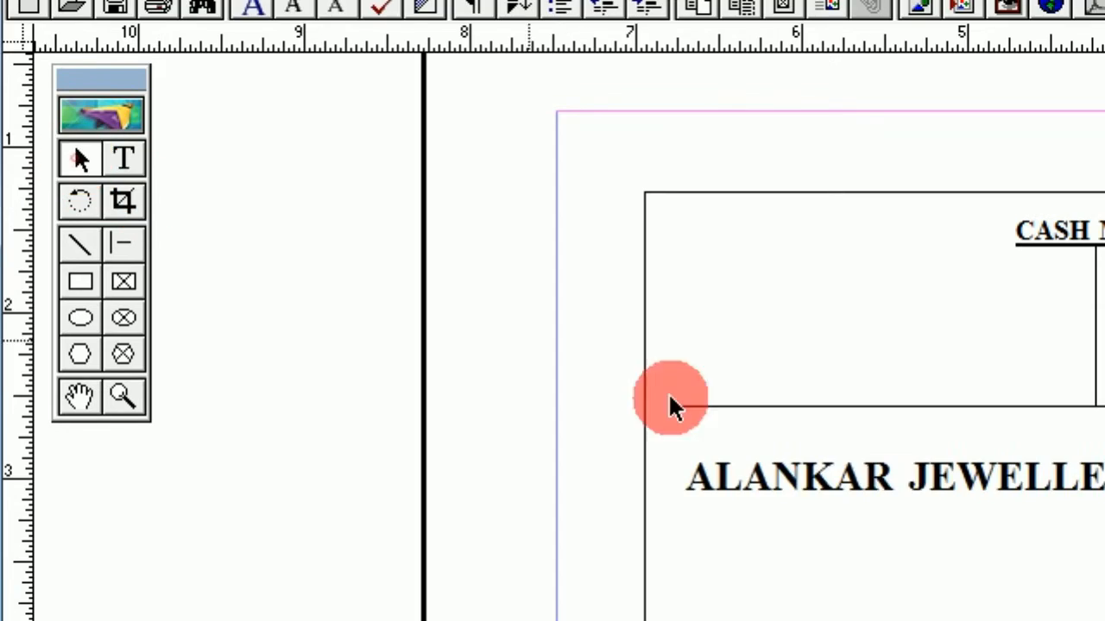
drag(927, 451, 898, 269)
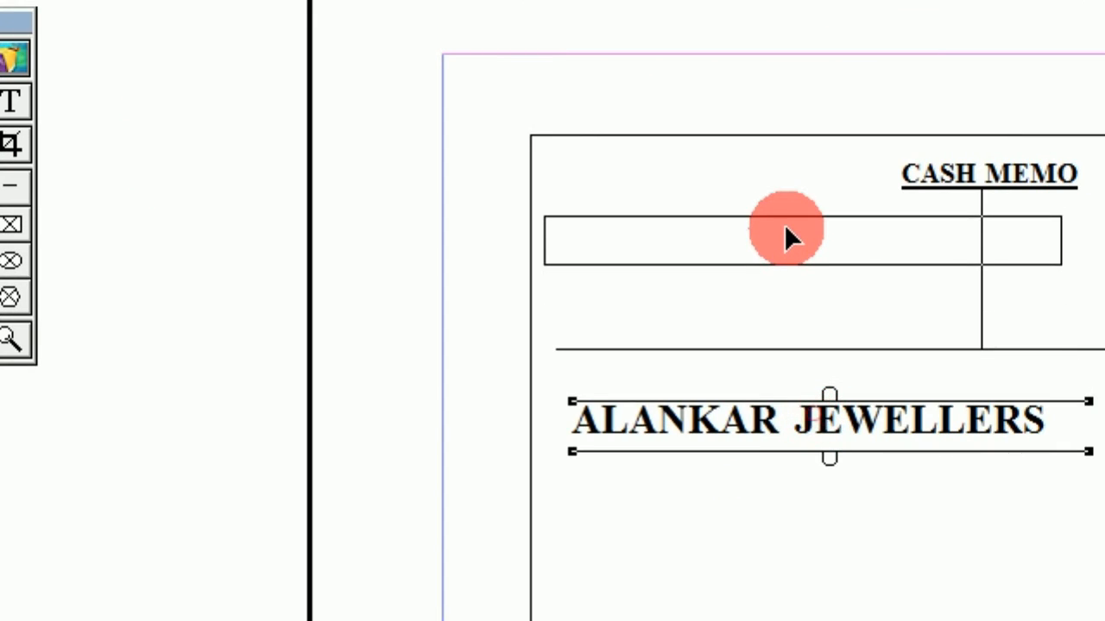
drag(785, 240, 820, 207)
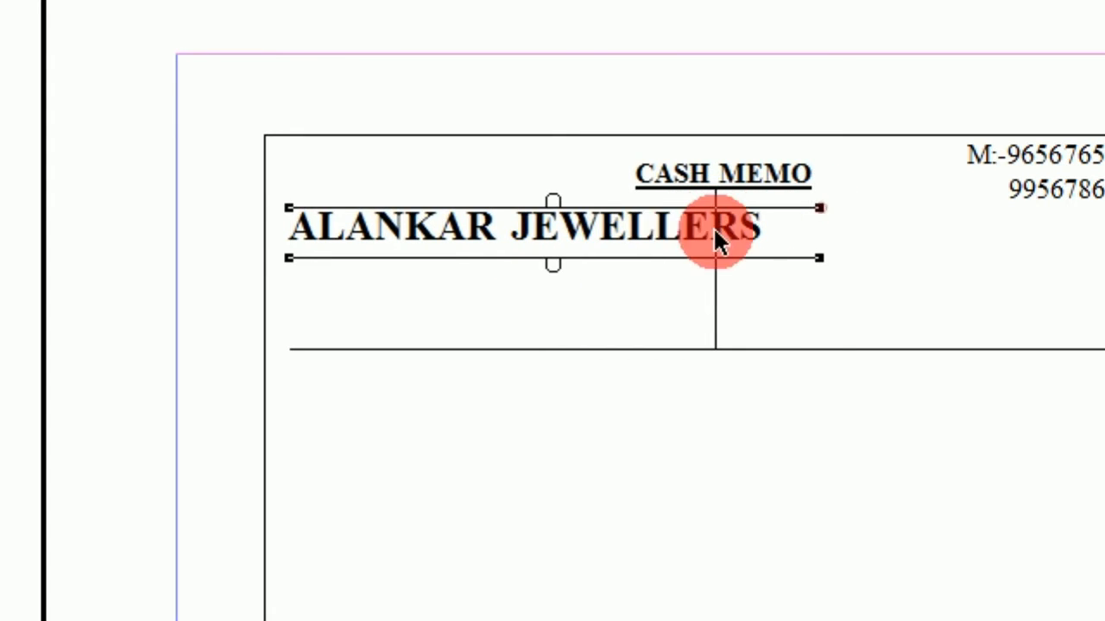
drag(629, 222, 617, 221)
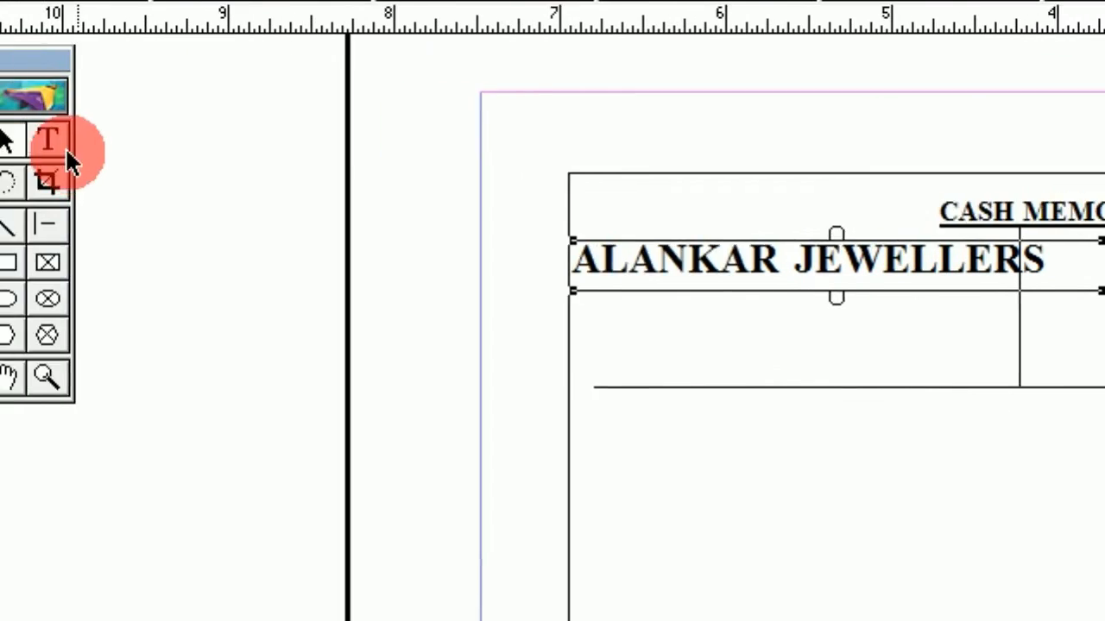
Step: Reduce the "ALANKAR JEWELLERS" text to 17 pt so it fits left of the vertical line
click(67, 155)
drag(573, 267, 855, 291)
click(654, 456)
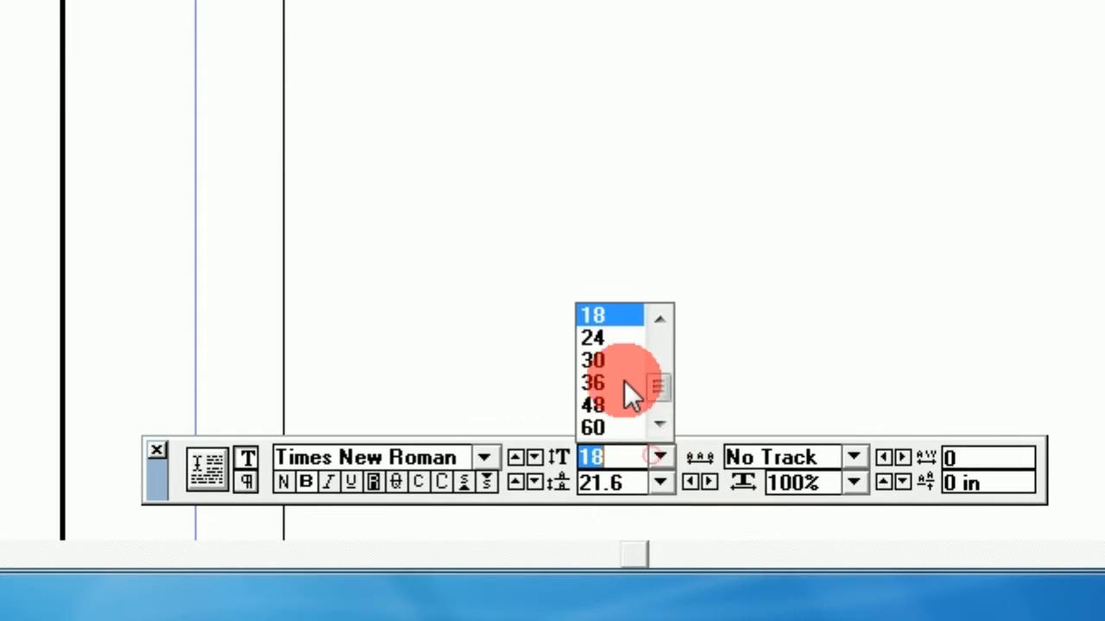
click(661, 320)
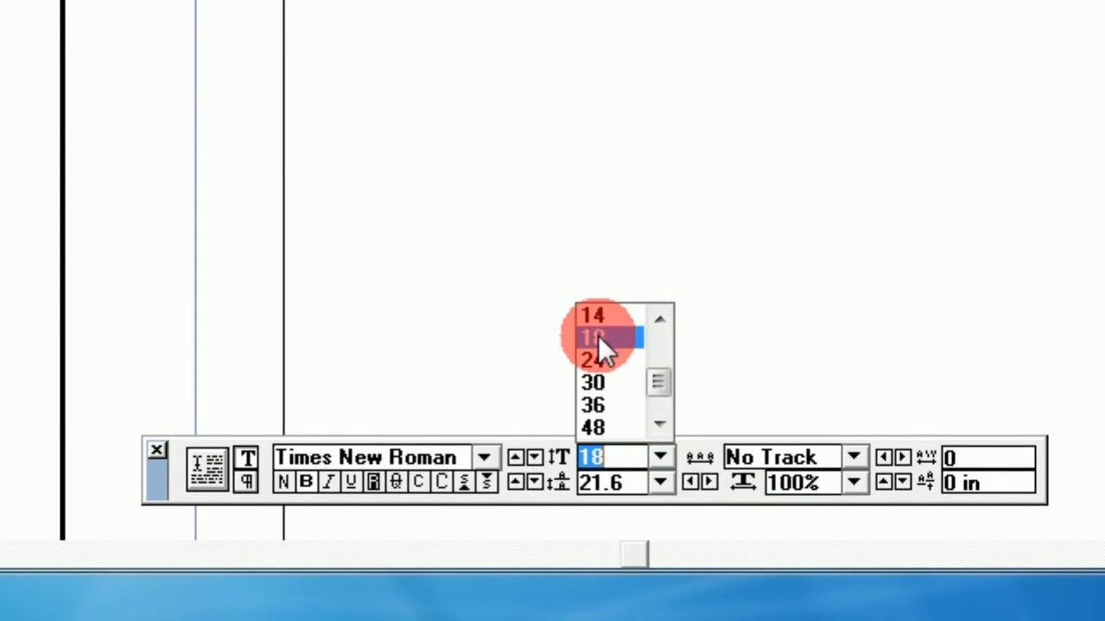
click(614, 455)
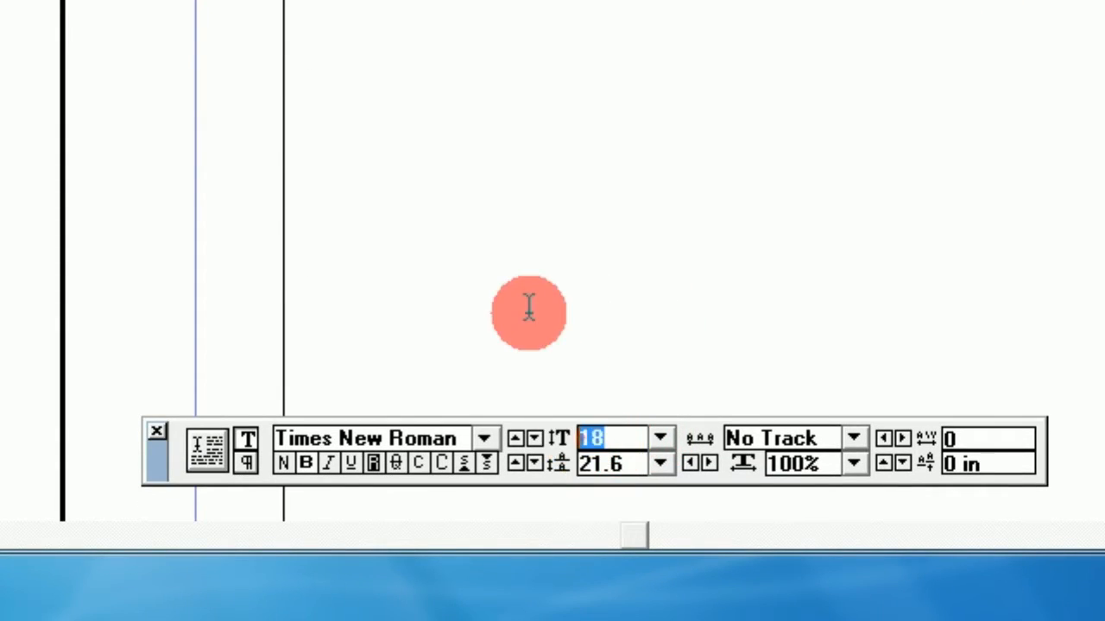
text(1)
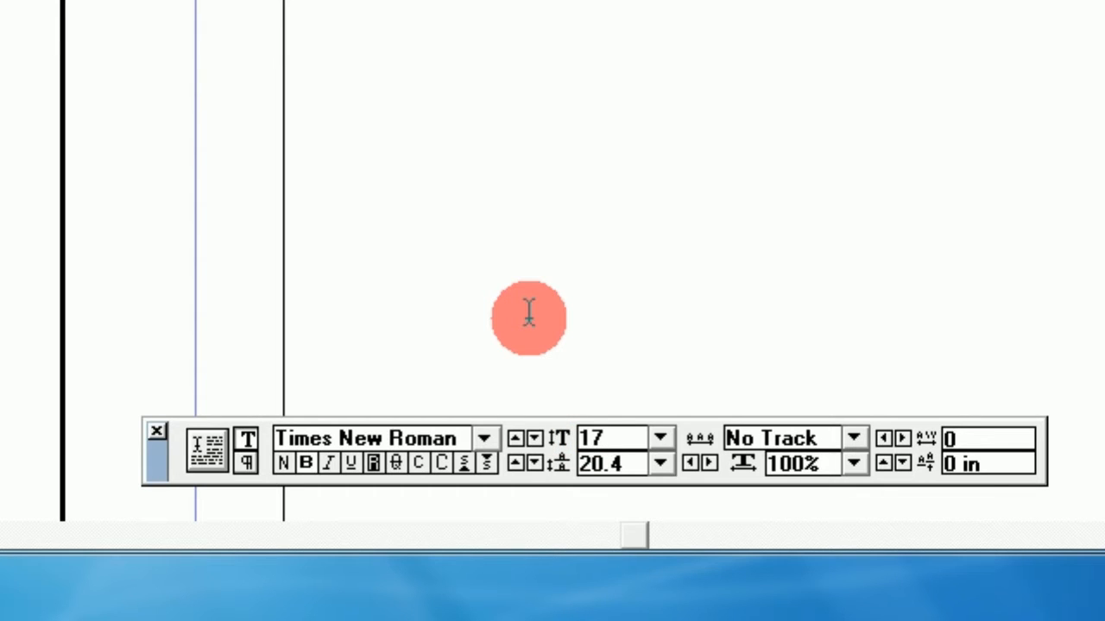
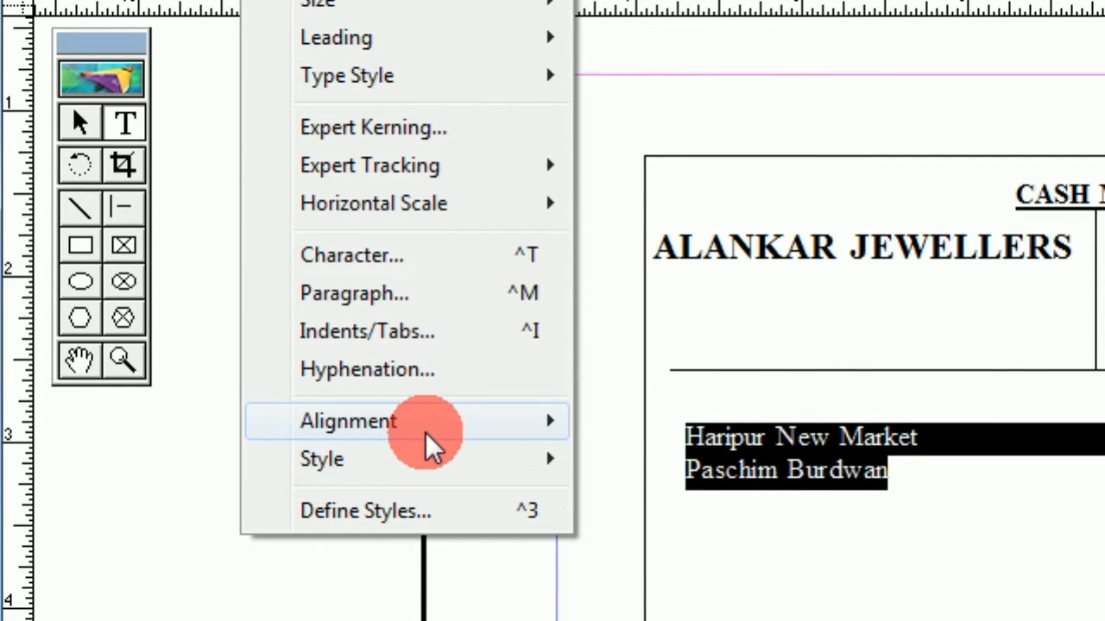
Step: Centre-align the two shop address lines and move their block directly under "ALANKAR JEWELLERS"
mouse_move(426, 433)
click(678, 457)
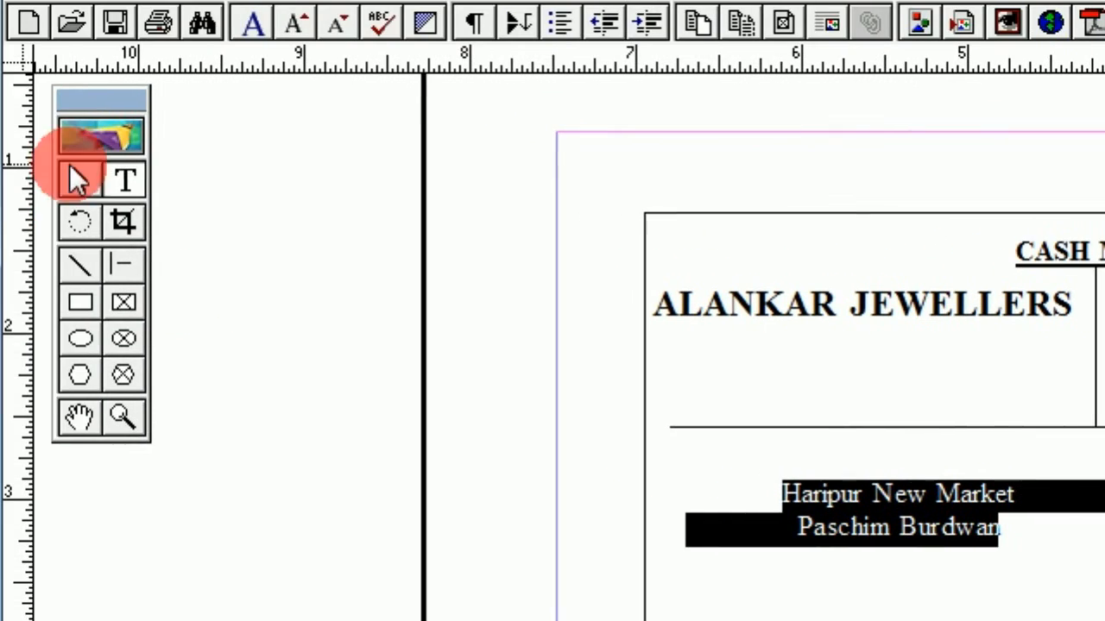
click(83, 178)
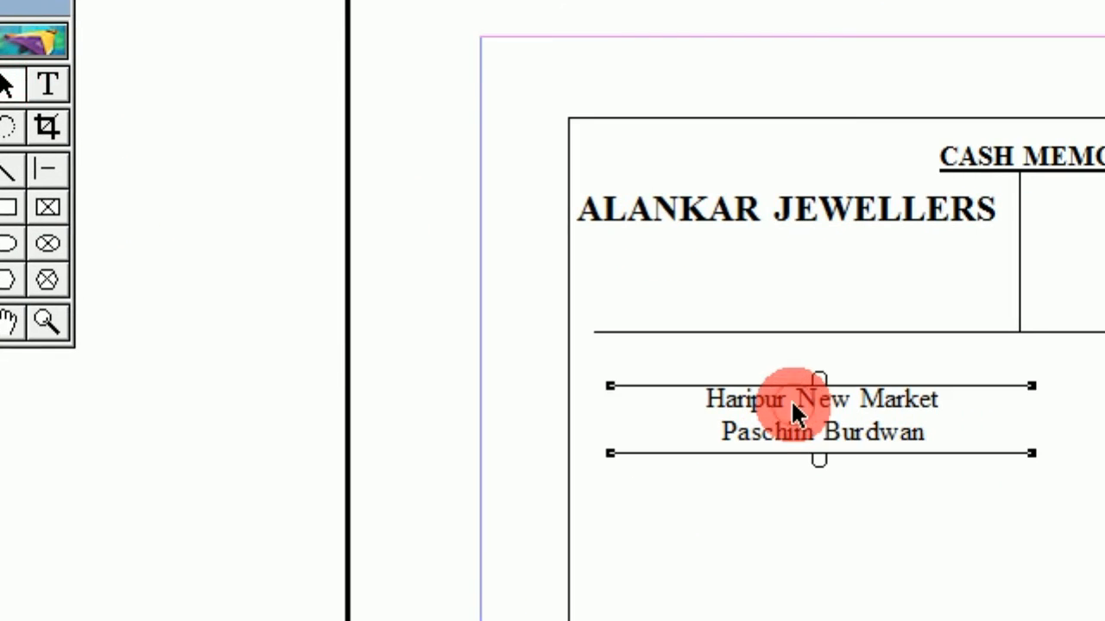
drag(791, 399, 762, 252)
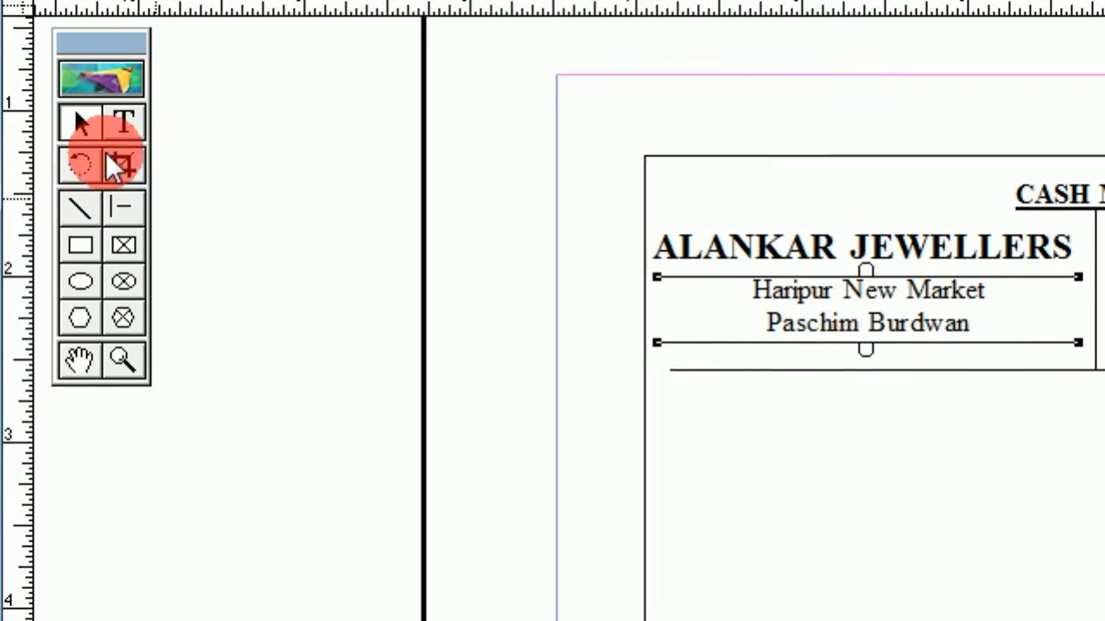
Step: Make both shop address lines under the shop name bold
click(123, 122)
click(836, 320)
drag(745, 296, 948, 308)
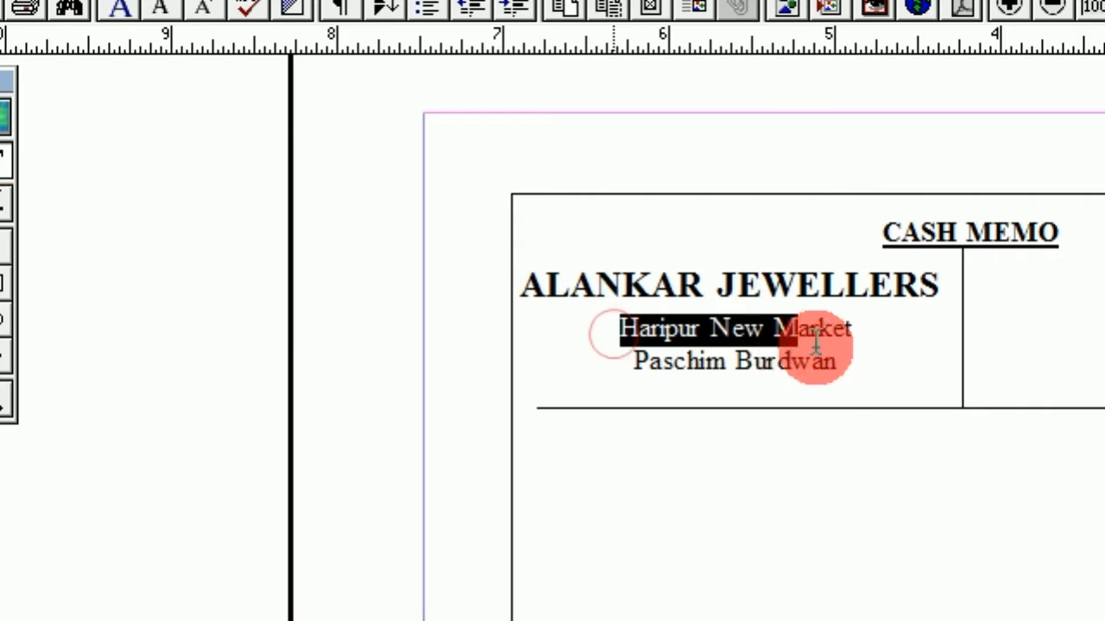
drag(815, 345, 806, 388)
click(474, 482)
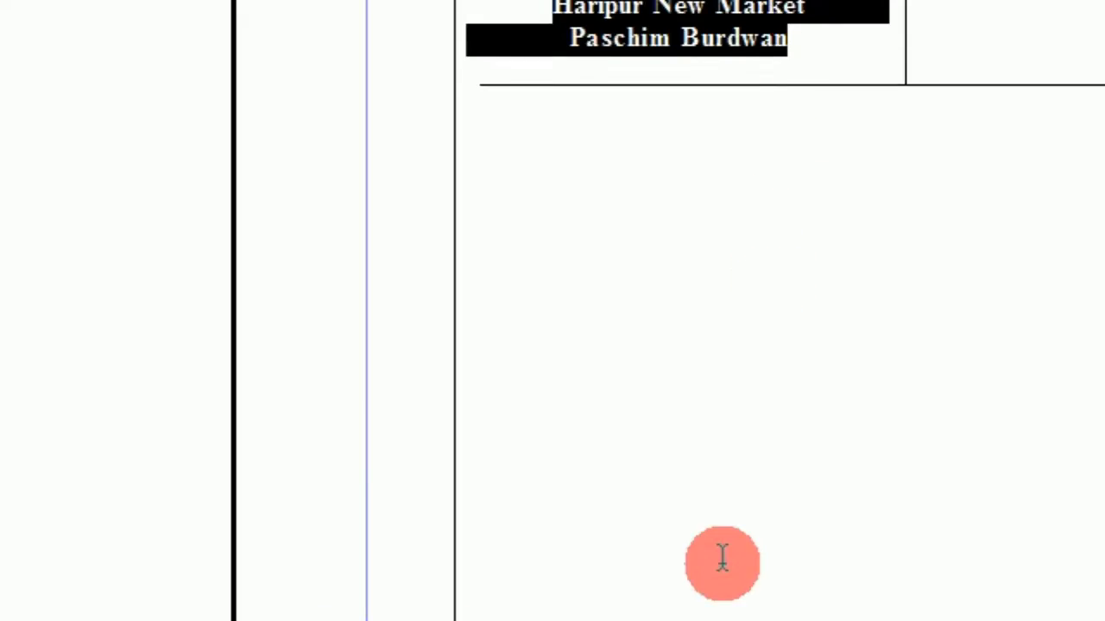
click(760, 361)
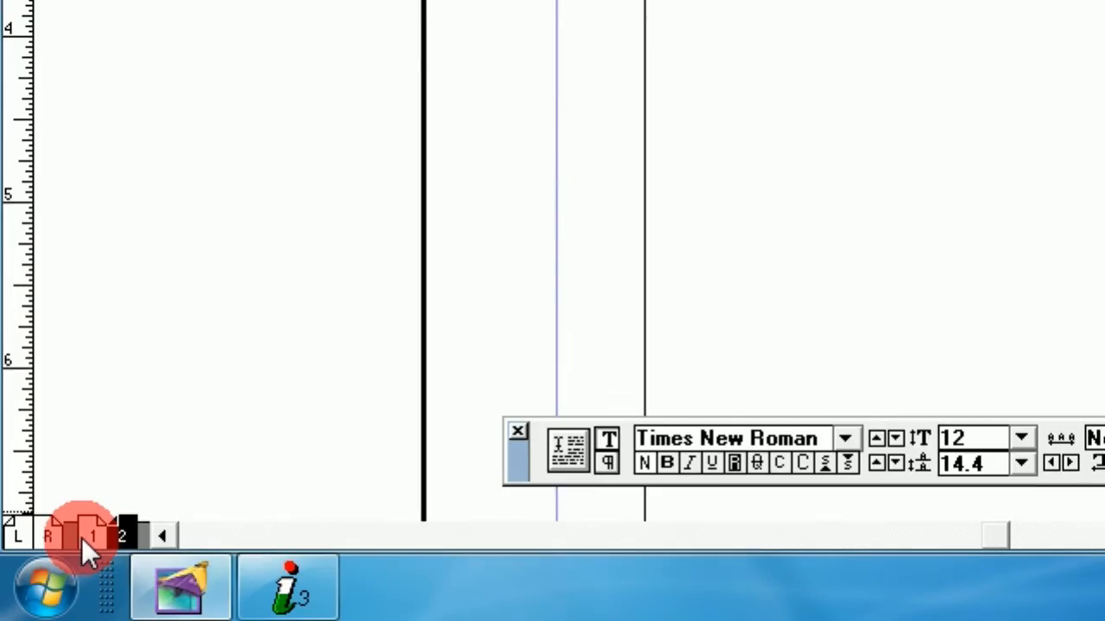
Step: Check page 1's memo, switch to the Hindi text editor and copy the shop name "अलंकार ज्वेलरस"
click(82, 536)
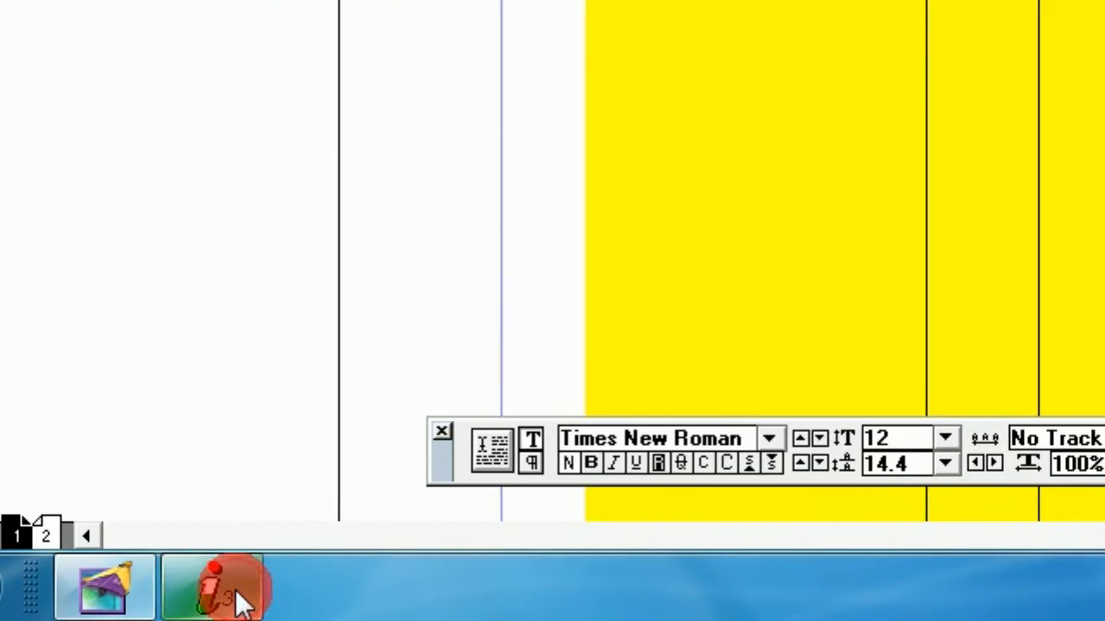
click(239, 594)
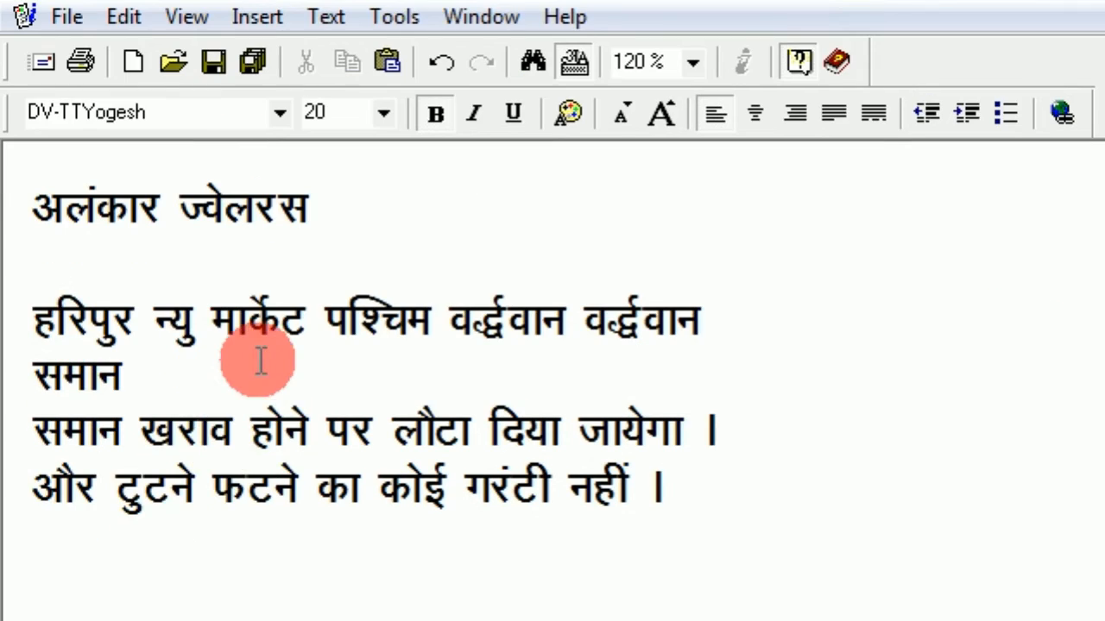
drag(326, 207, 100, 191)
right_click(120, 207)
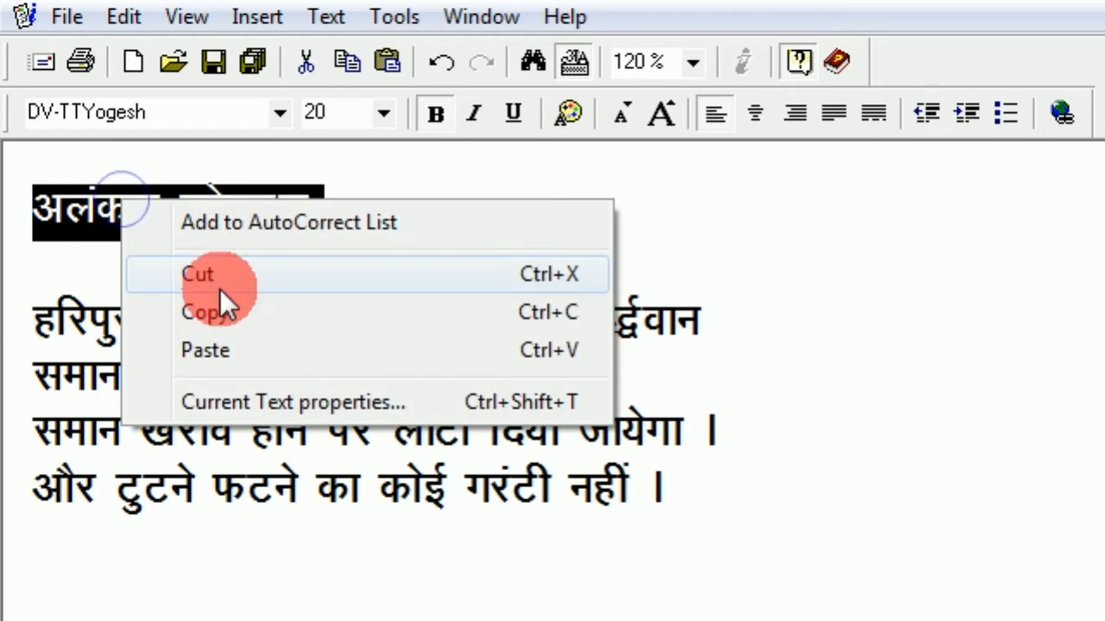
click(217, 314)
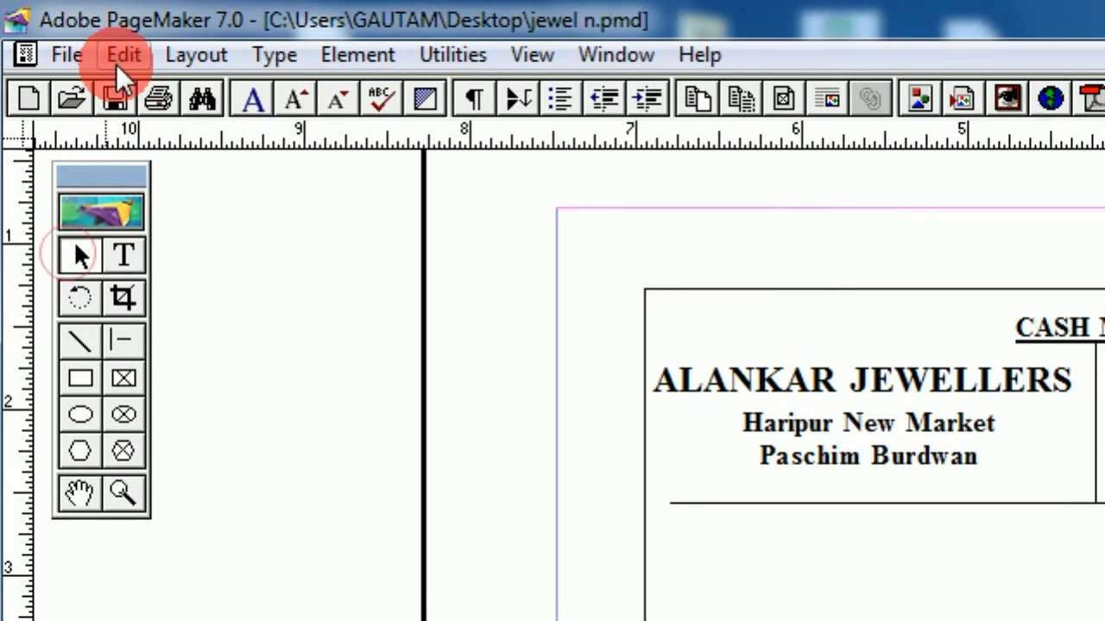
Step: Paste the Hindi shop name on page 2, narrow its block to fit and place it right of the vertical line, below the mobile numbers
click(124, 55)
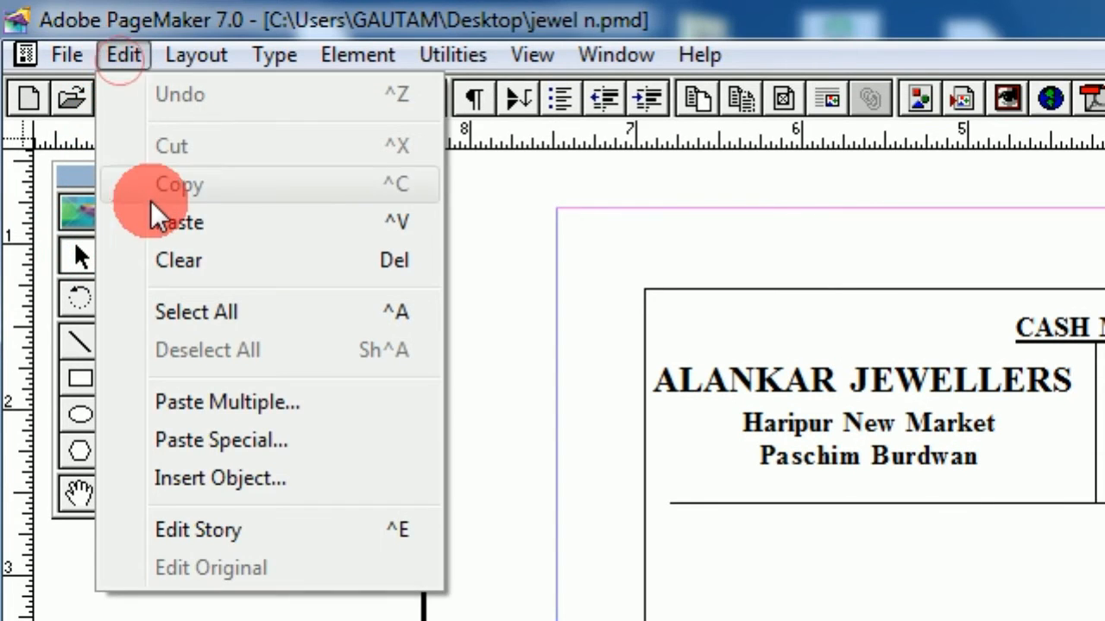
click(166, 220)
drag(740, 185, 826, 620)
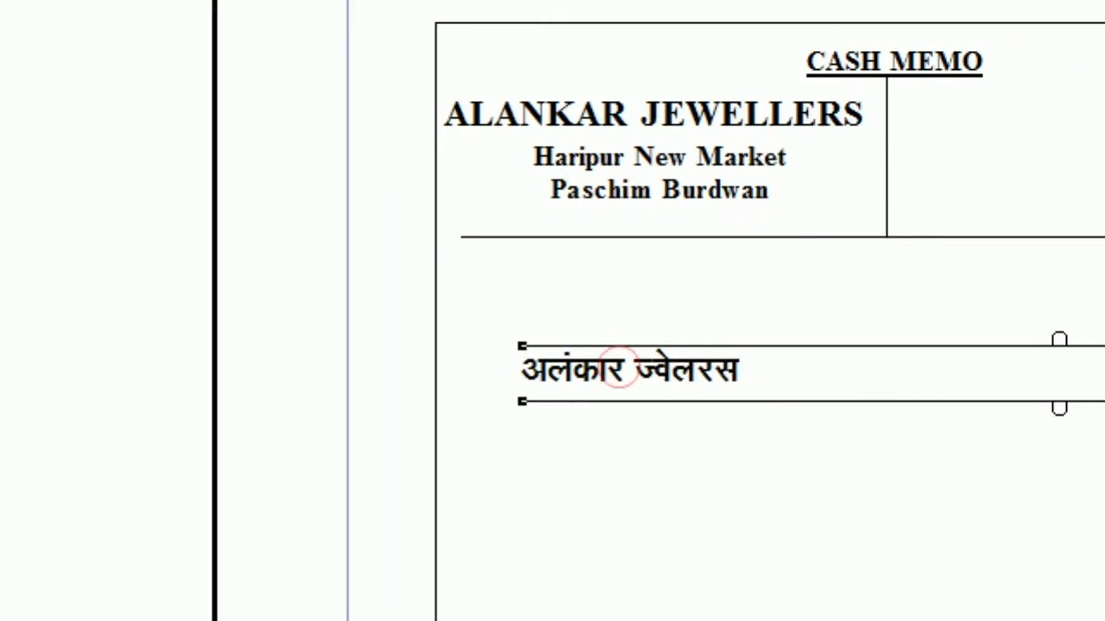
drag(1085, 347, 276, 331)
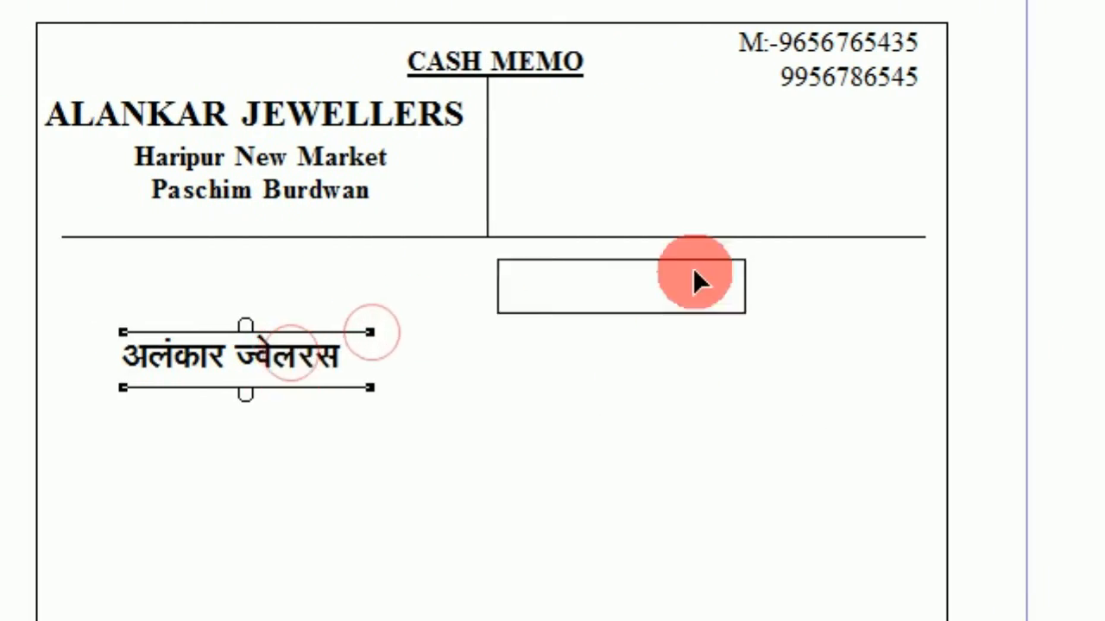
drag(693, 269, 716, 114)
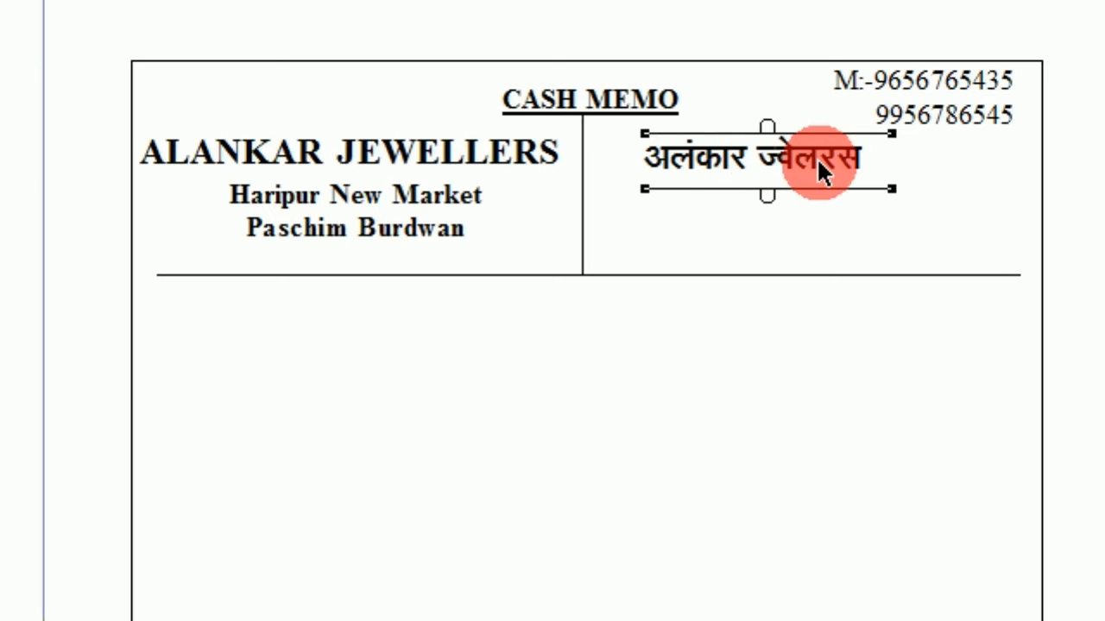
Step: Widen the Hindi shop name's text block and enlarge its lettering to size 24
drag(893, 134, 982, 134)
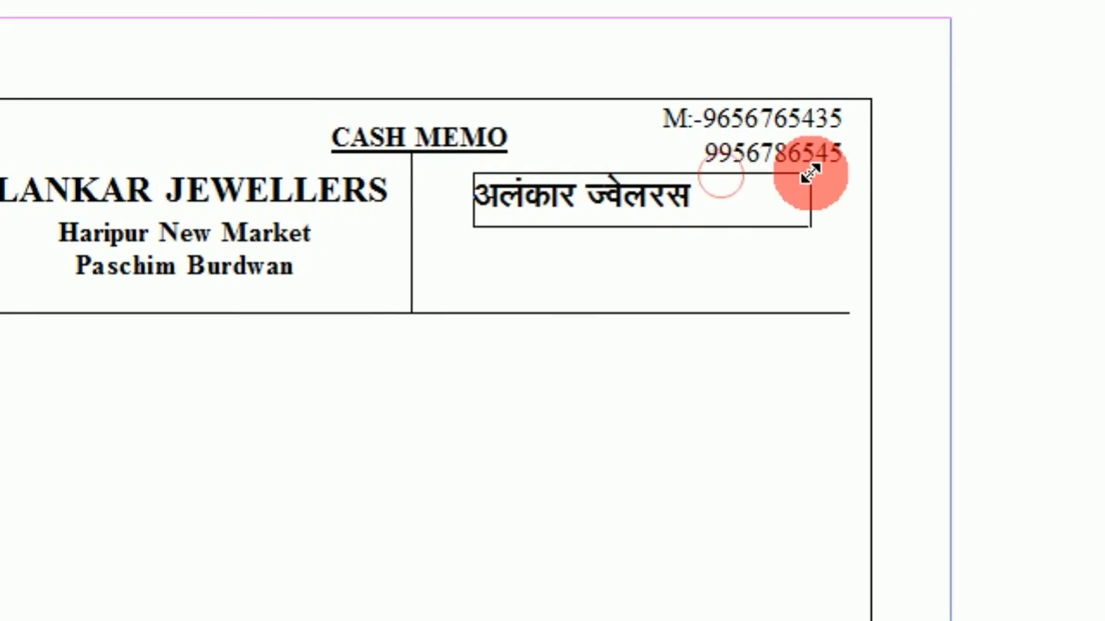
drag(809, 172, 810, 172)
click(12, 160)
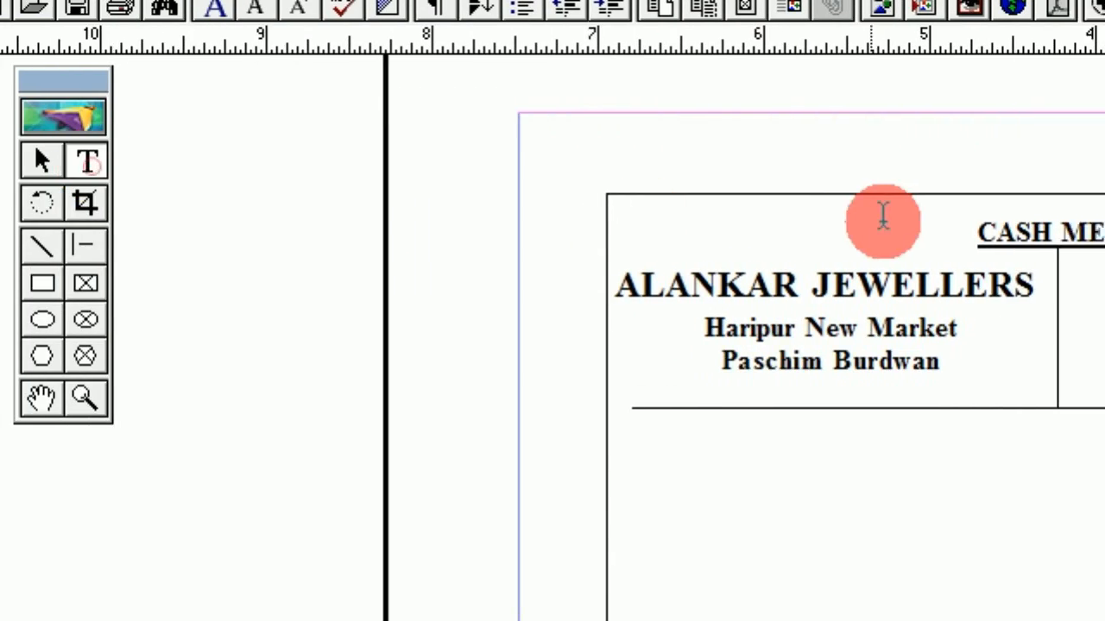
drag(824, 292, 630, 285)
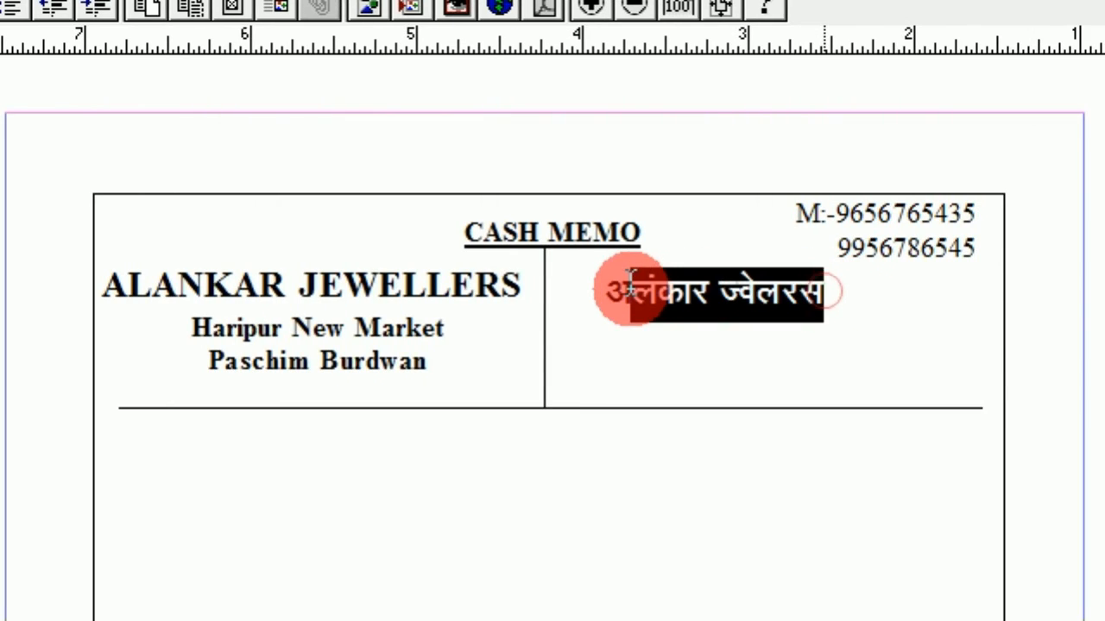
click(463, 460)
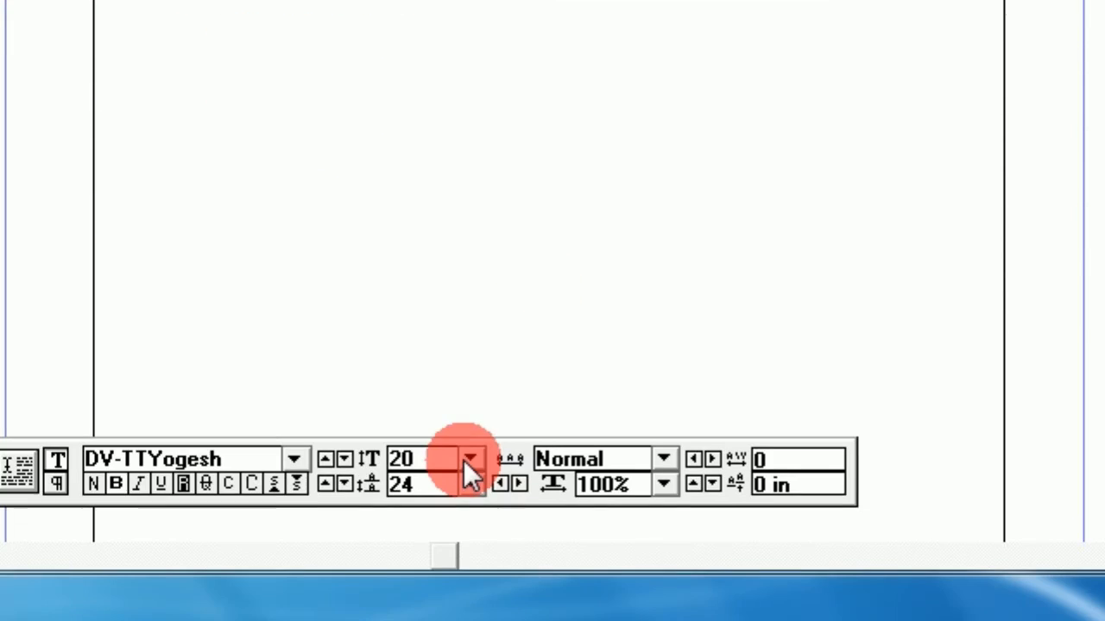
click(466, 426)
click(466, 426)
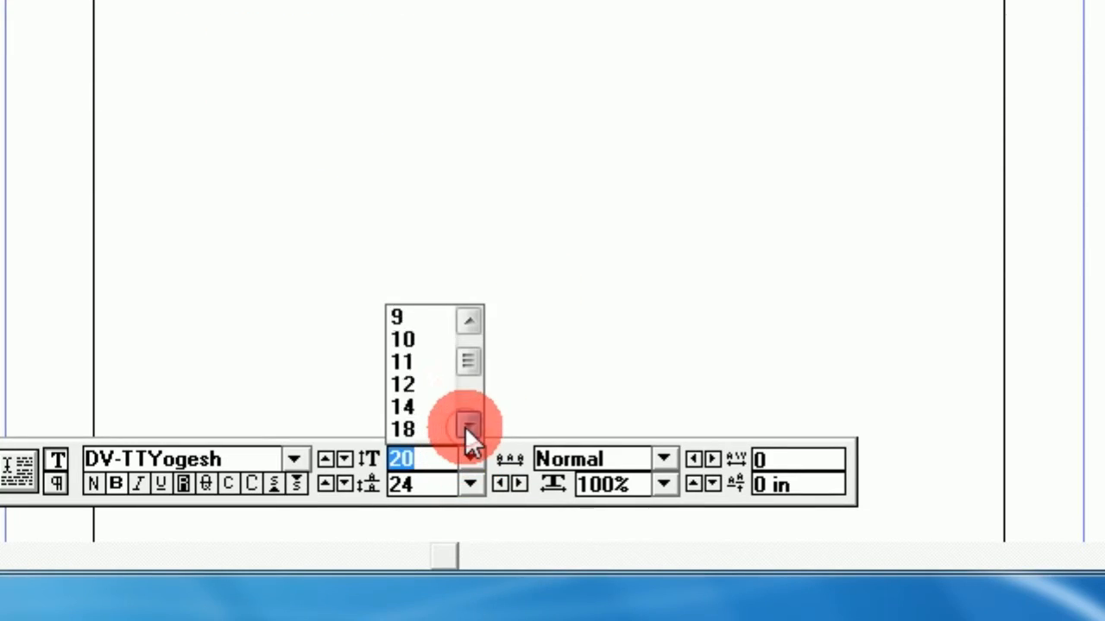
click(466, 426)
click(404, 429)
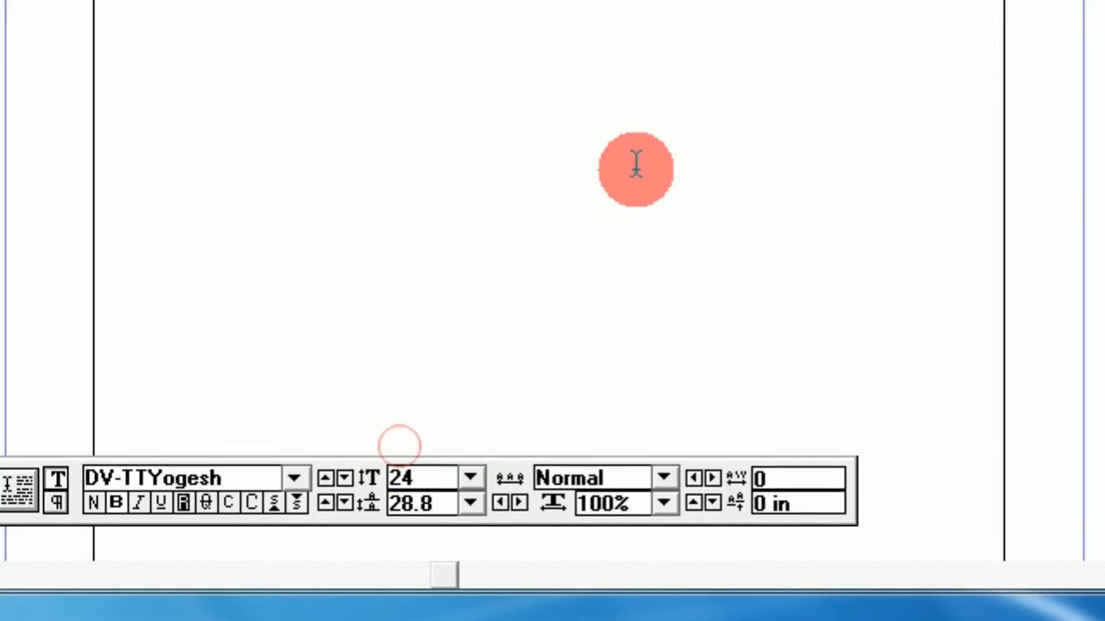
Step: Set the entire Hindi shop name to size 30 and nudge its block up just beneath the mobile numbers
click(815, 170)
drag(815, 170, 533, 170)
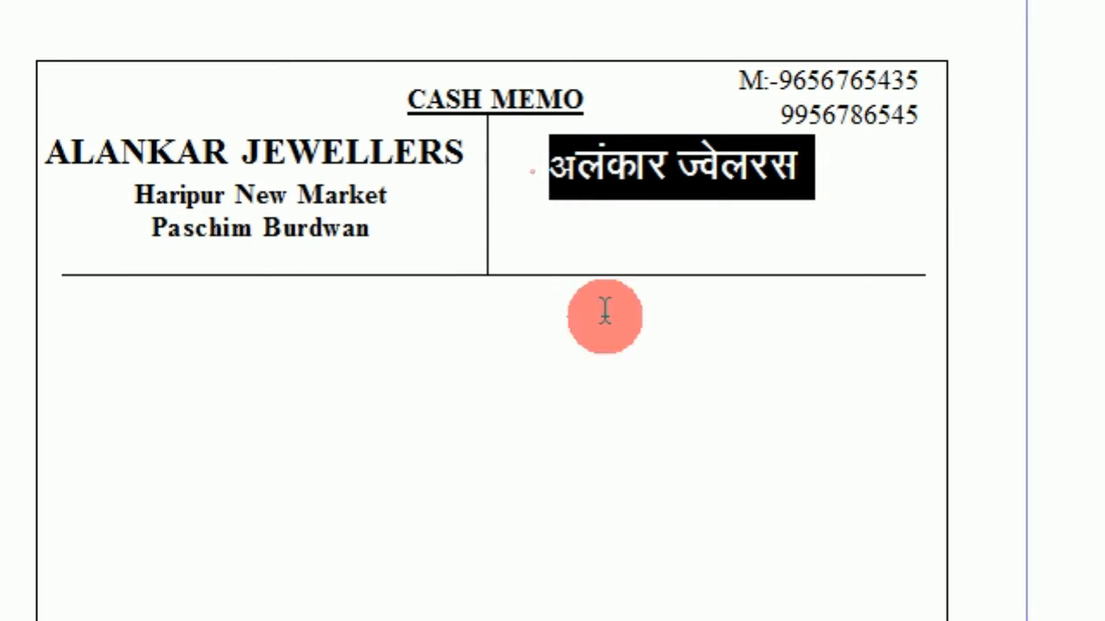
click(416, 458)
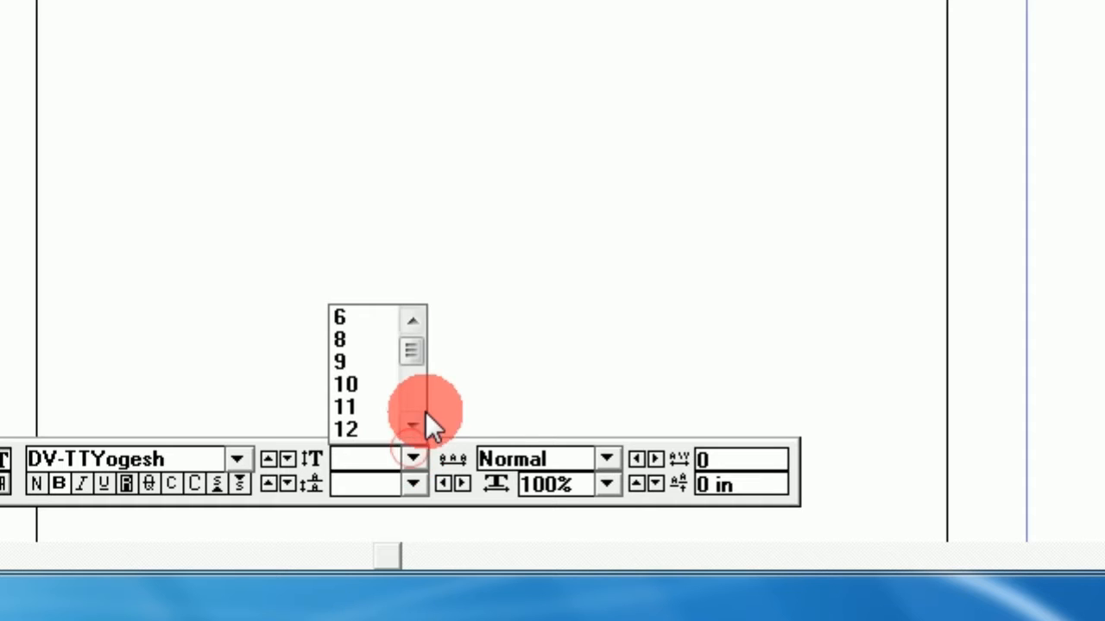
click(415, 422)
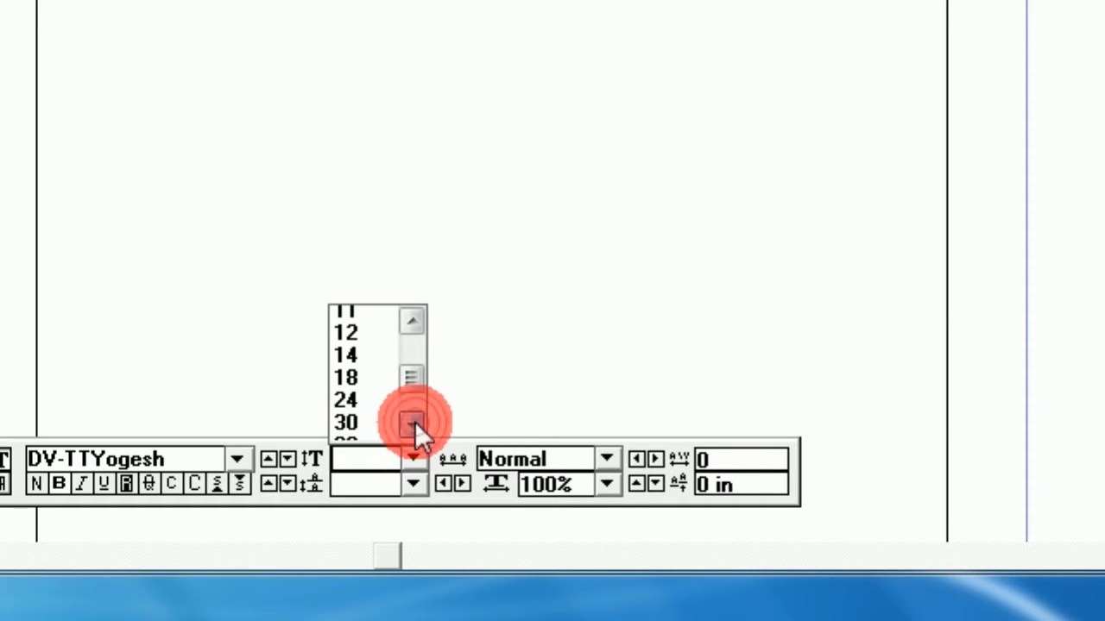
click(353, 407)
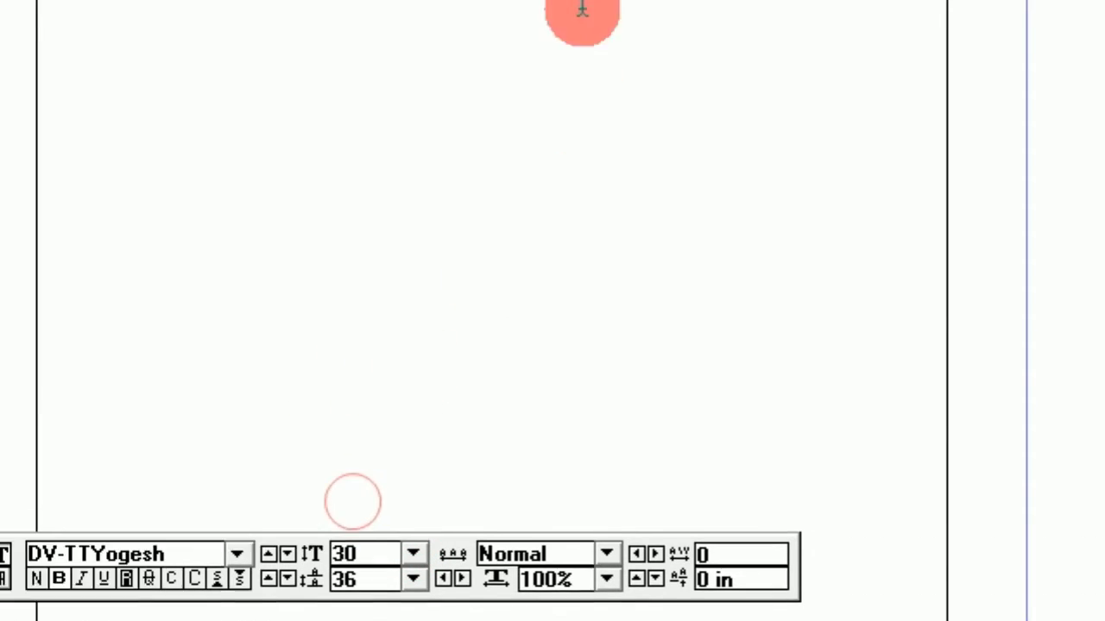
click(653, 254)
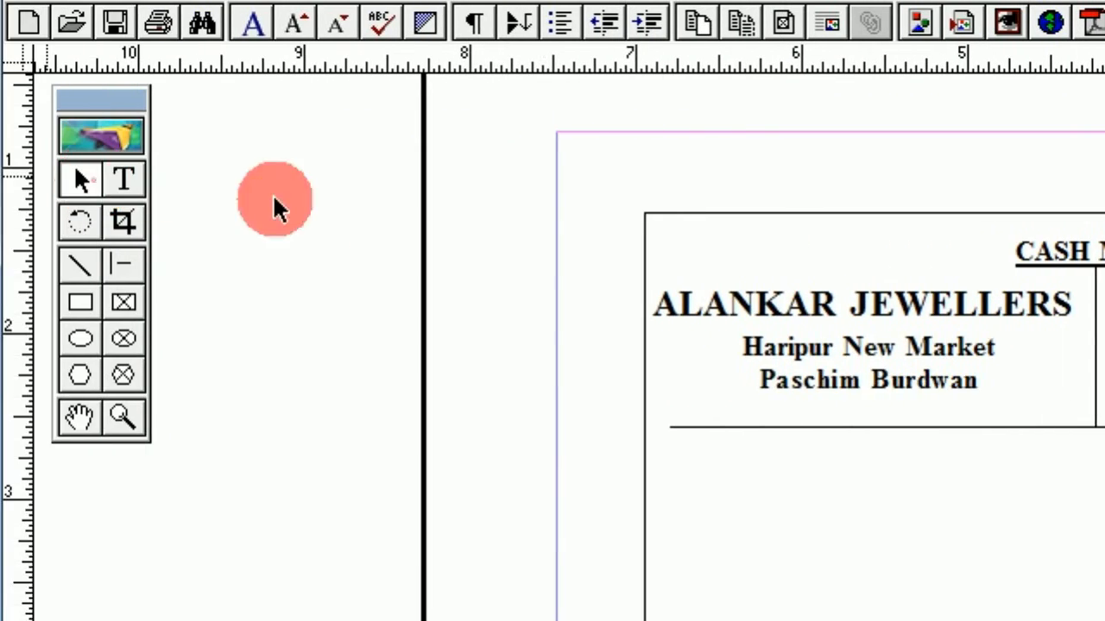
click(895, 316)
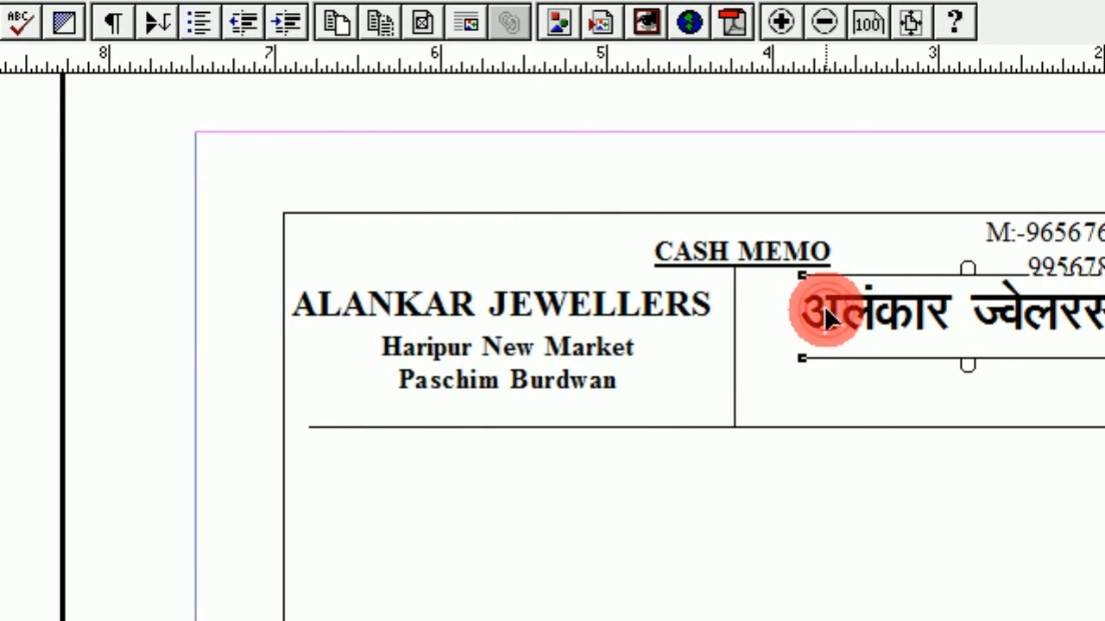
click(1087, 522)
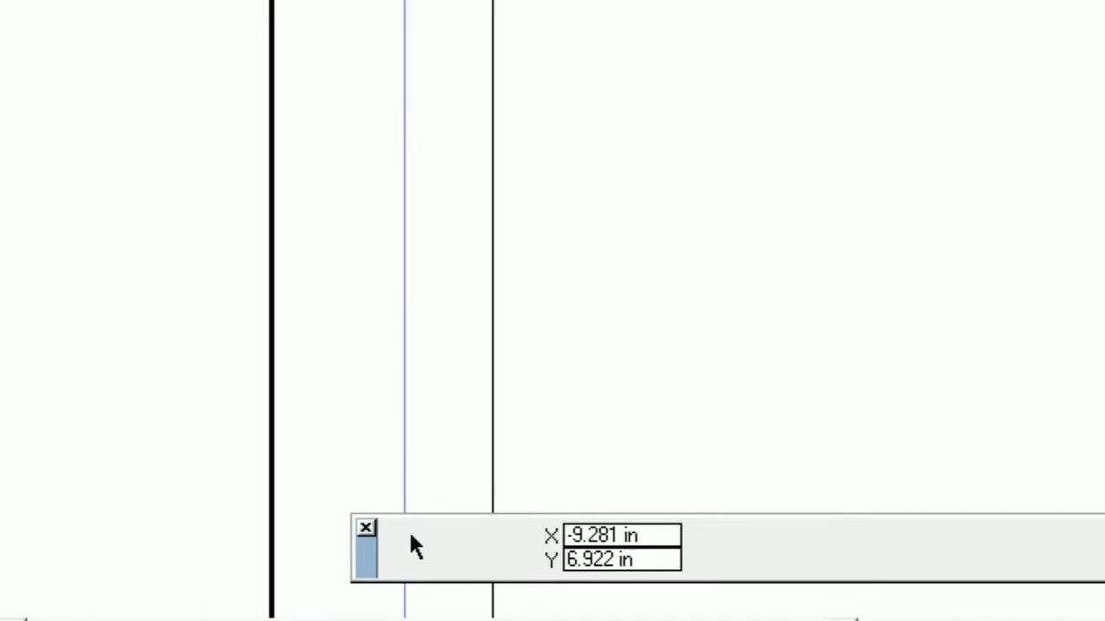
Step: Check page 1's memo, switch to the Hindi text editor and copy the market line of the Hindi shop address
click(90, 532)
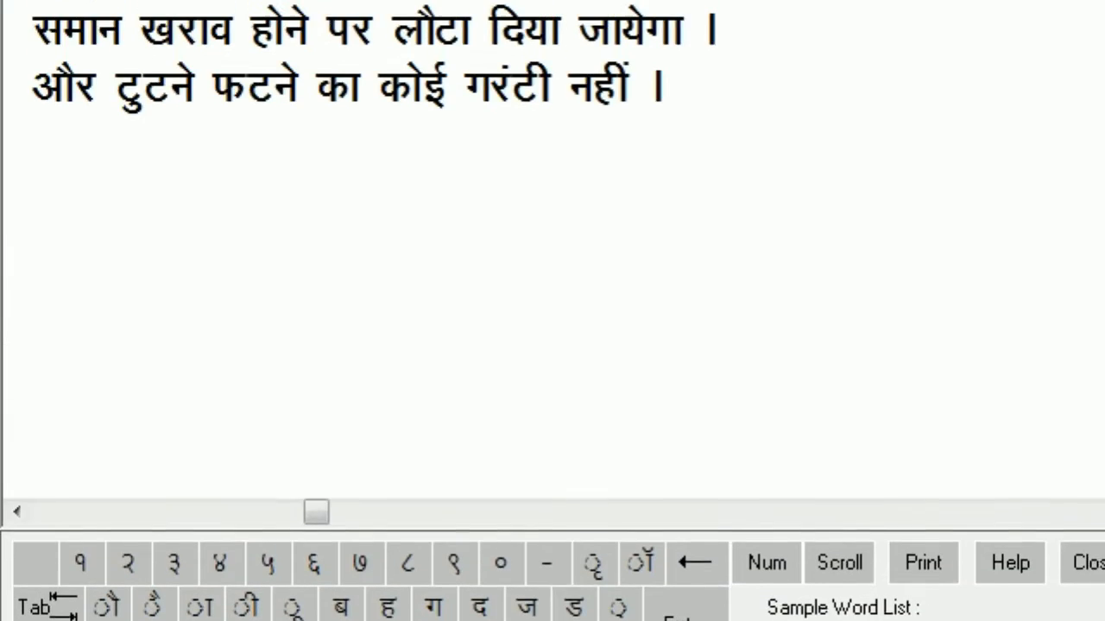
click(244, 231)
click(335, 224)
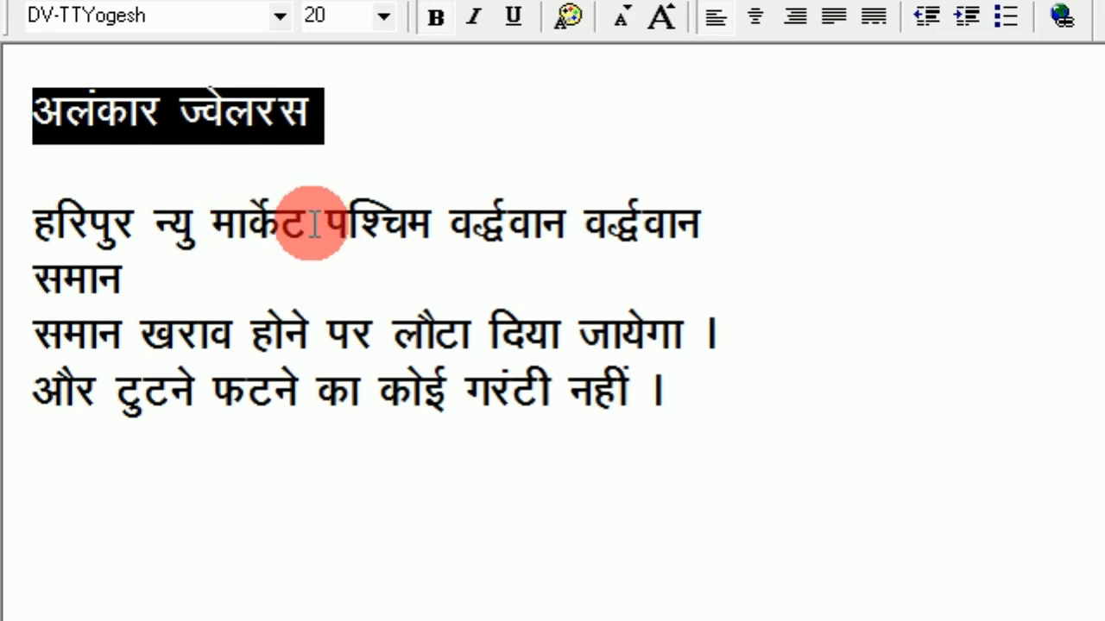
drag(314, 224, 48, 212)
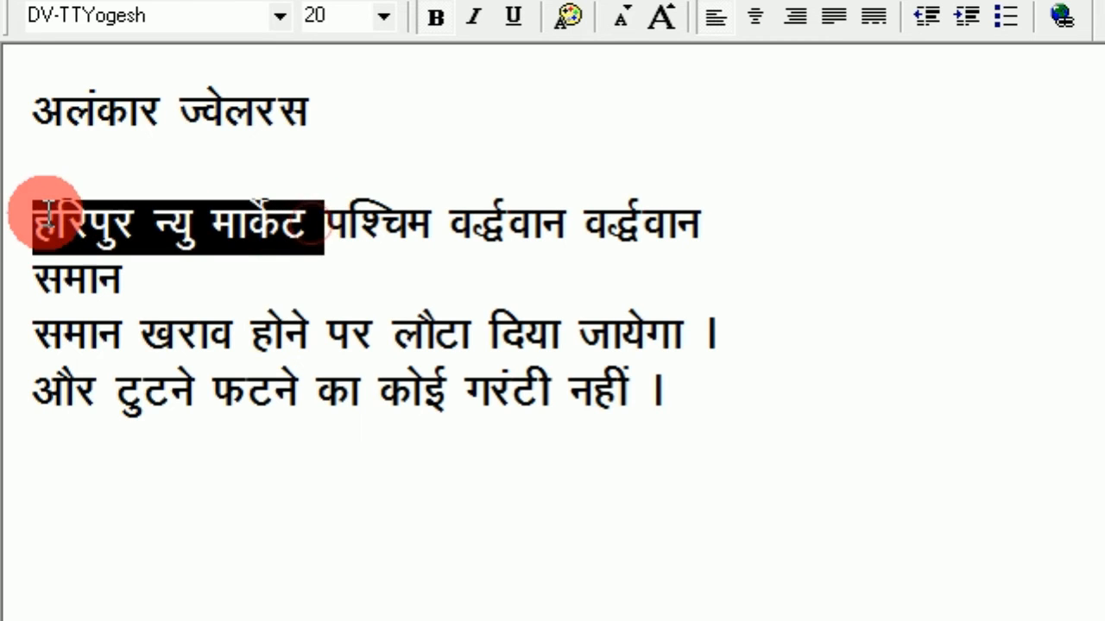
right_click(179, 222)
click(315, 341)
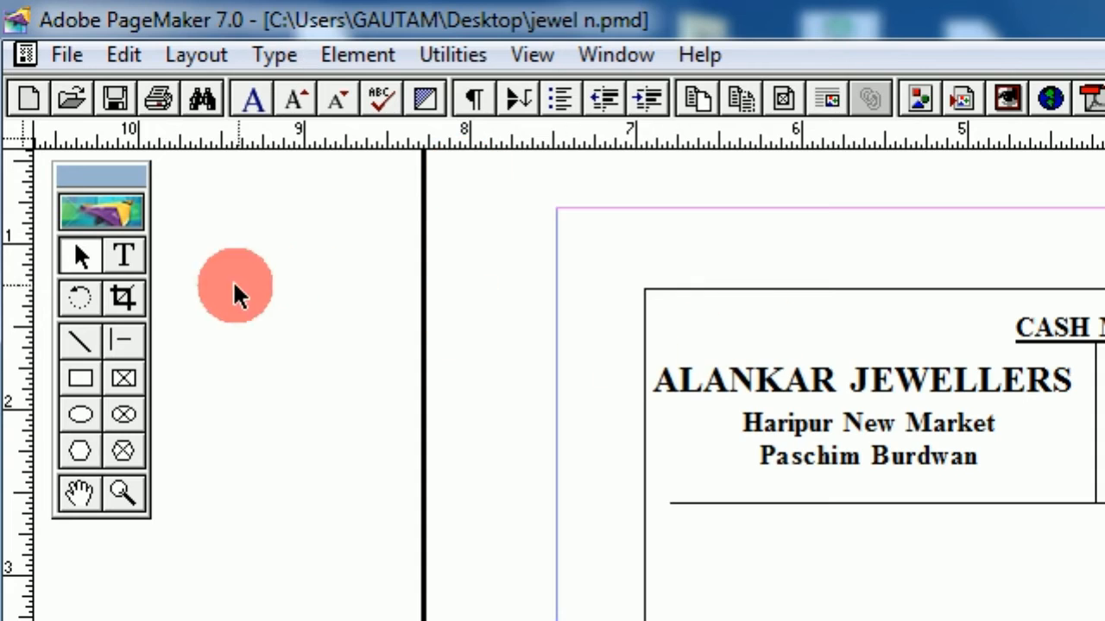
Step: Paste the Hindi market line on page 2 and move it into the empty area below the header's horizontal line
click(116, 258)
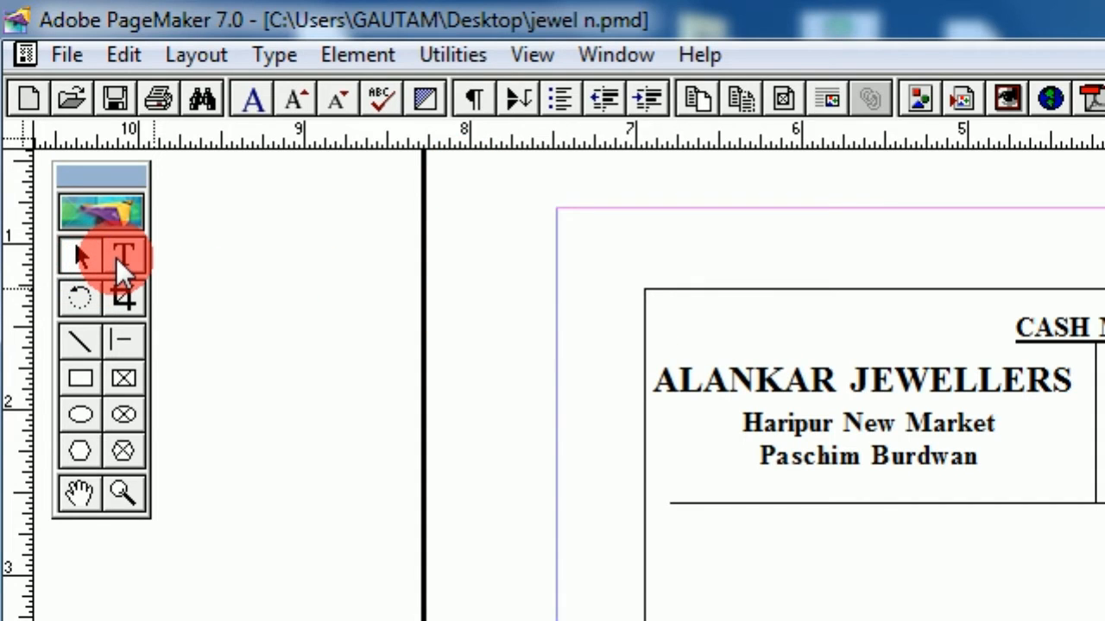
click(84, 259)
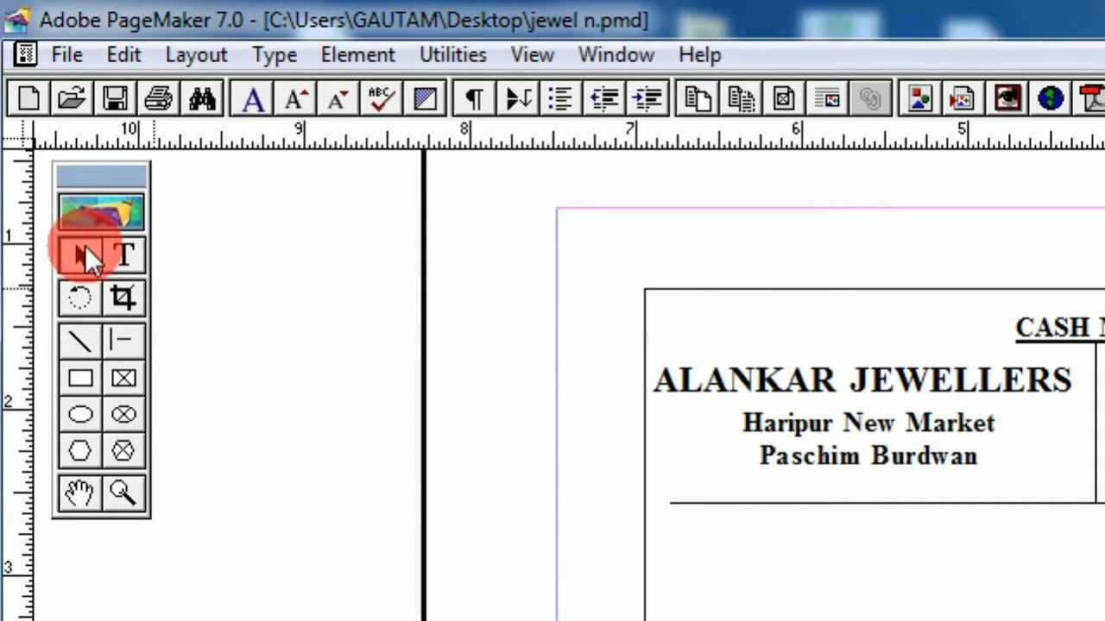
click(123, 54)
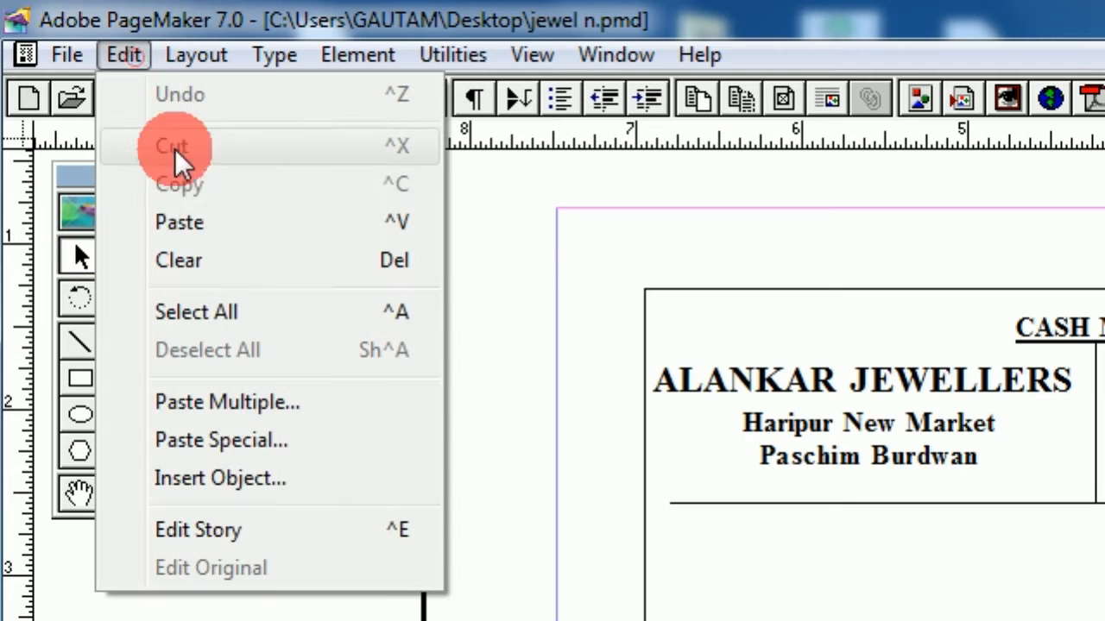
click(194, 222)
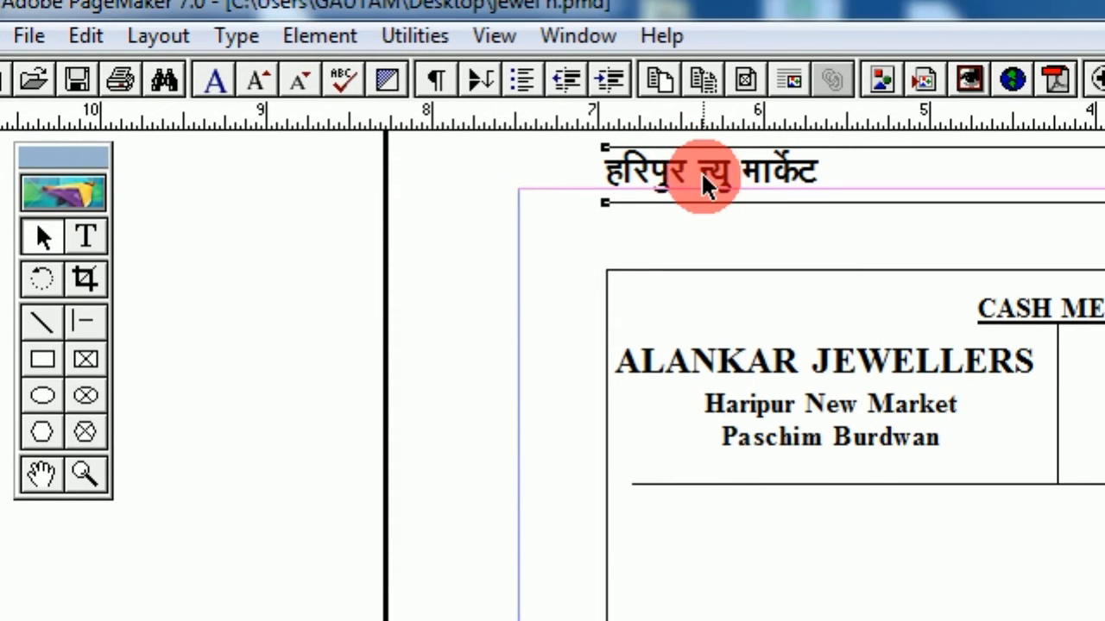
drag(708, 181, 745, 590)
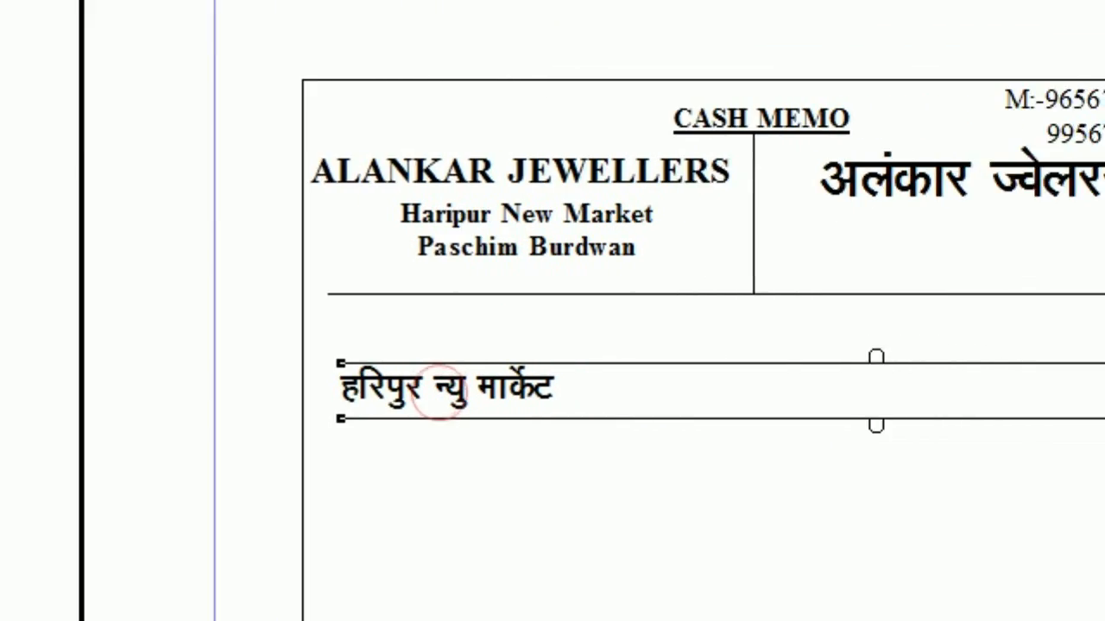
Step: Narrow the Hindi market line's block to fit its text and place it directly under the Hindi shop name
drag(849, 365, 461, 357)
drag(300, 360, 278, 359)
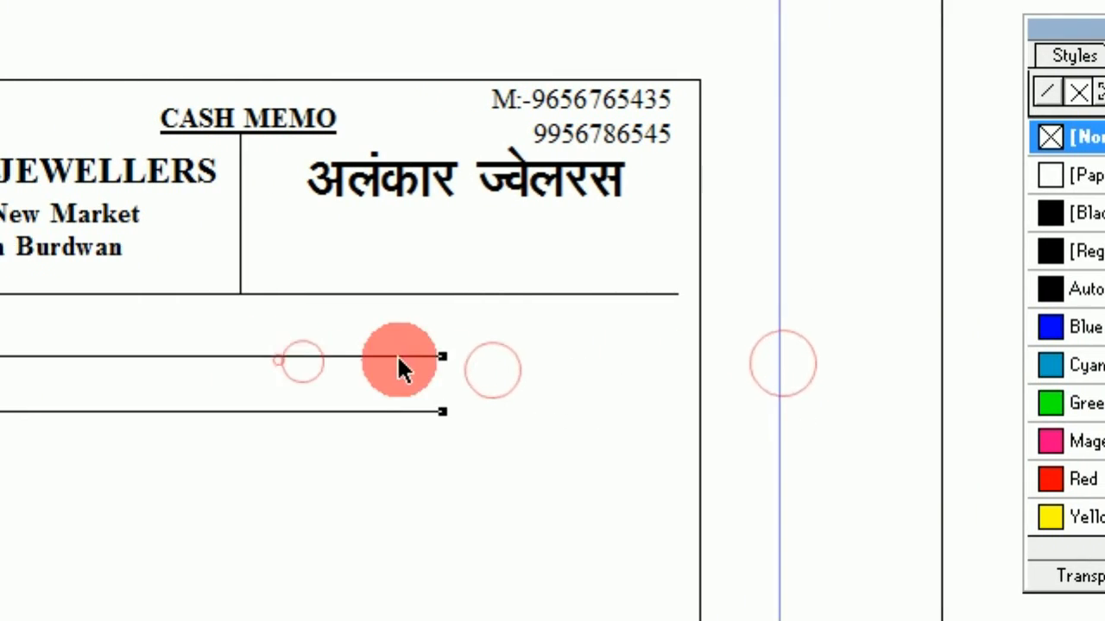
drag(443, 355, 224, 362)
mouse_move(82, 362)
mouse_down()
mouse_move(64, 371)
mouse_move(155, 355)
mouse_up()
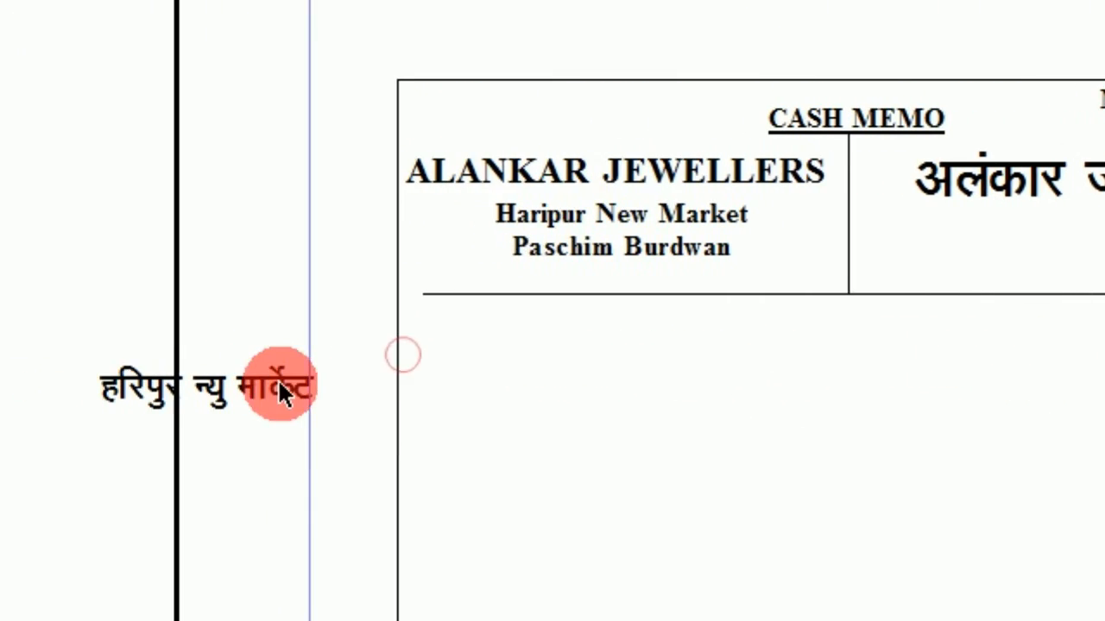
click(276, 381)
drag(833, 365, 370, 362)
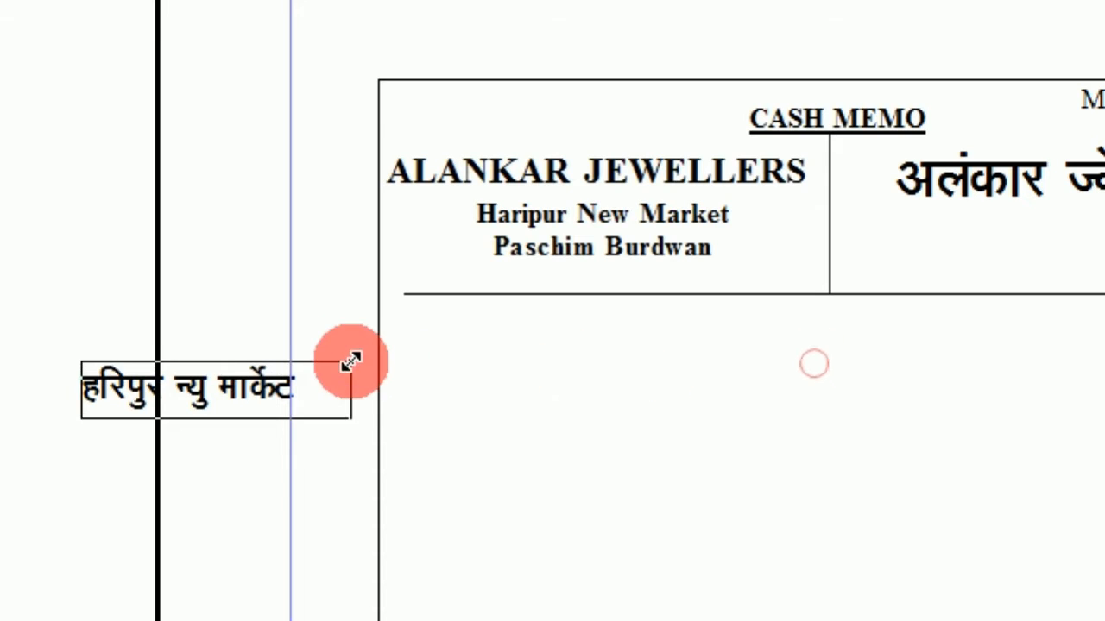
drag(249, 389, 1092, 250)
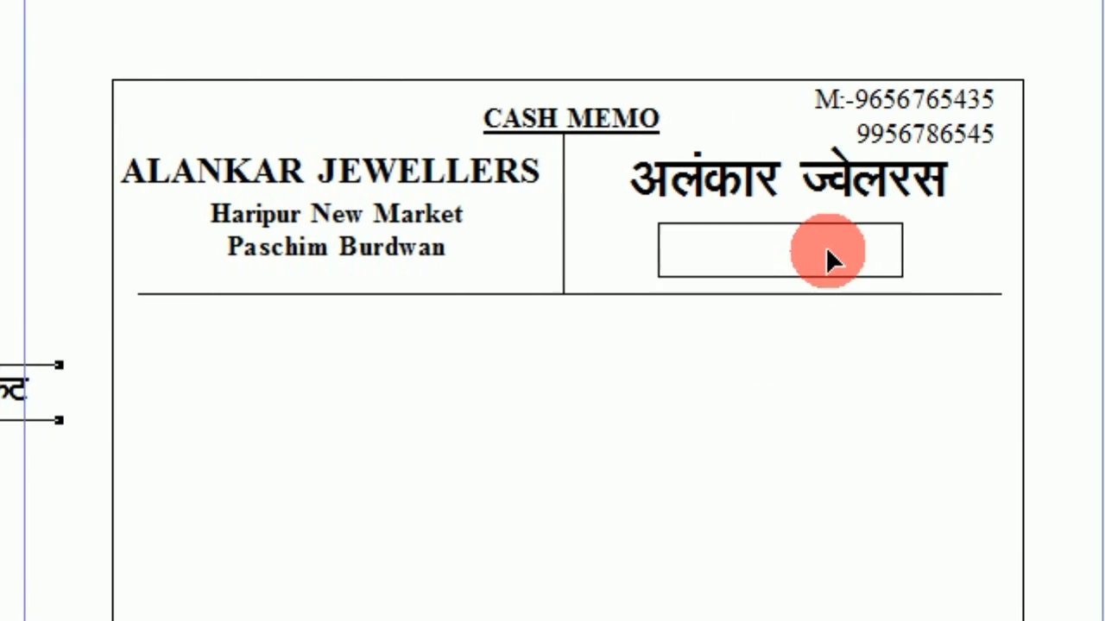
drag(826, 250, 814, 233)
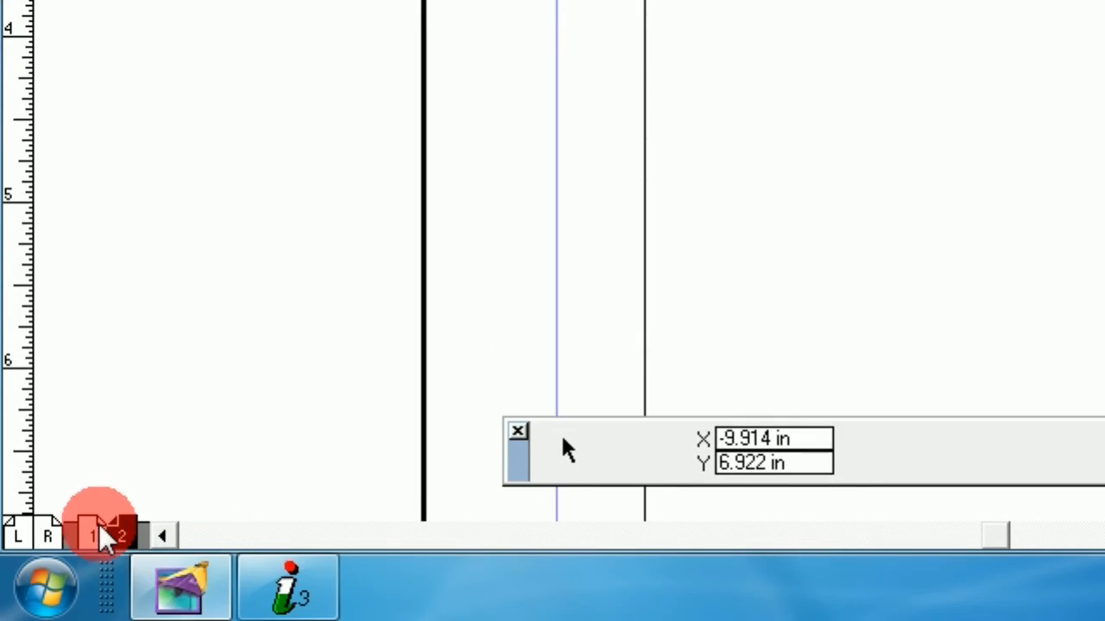
Step: Check page 1's memo again and copy the district line of the Hindi shop address from the Hindi text editor
click(100, 527)
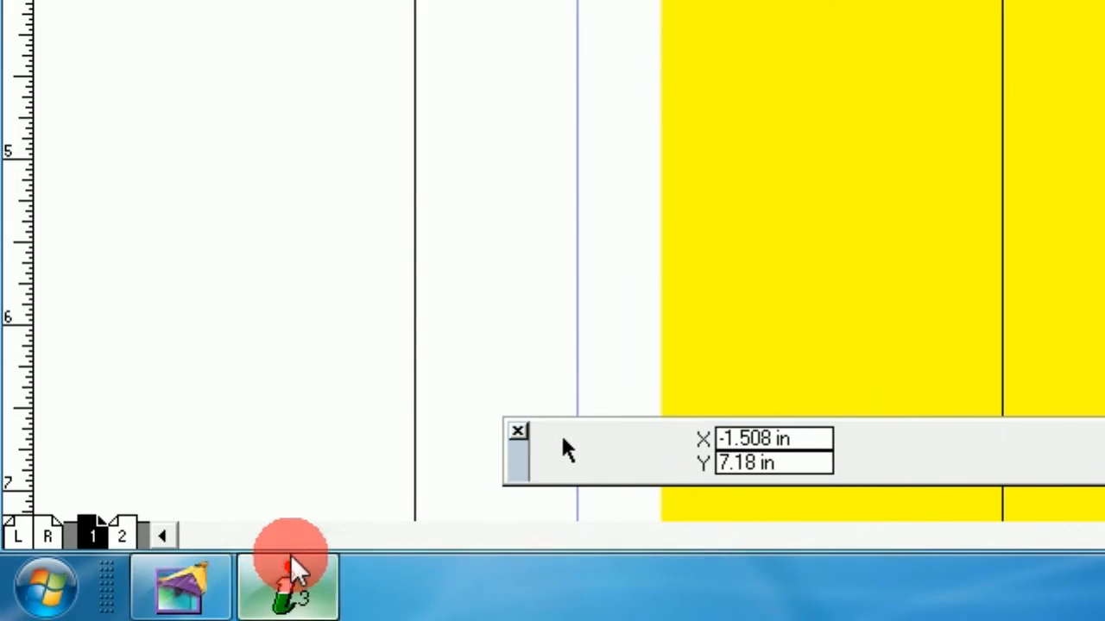
click(291, 570)
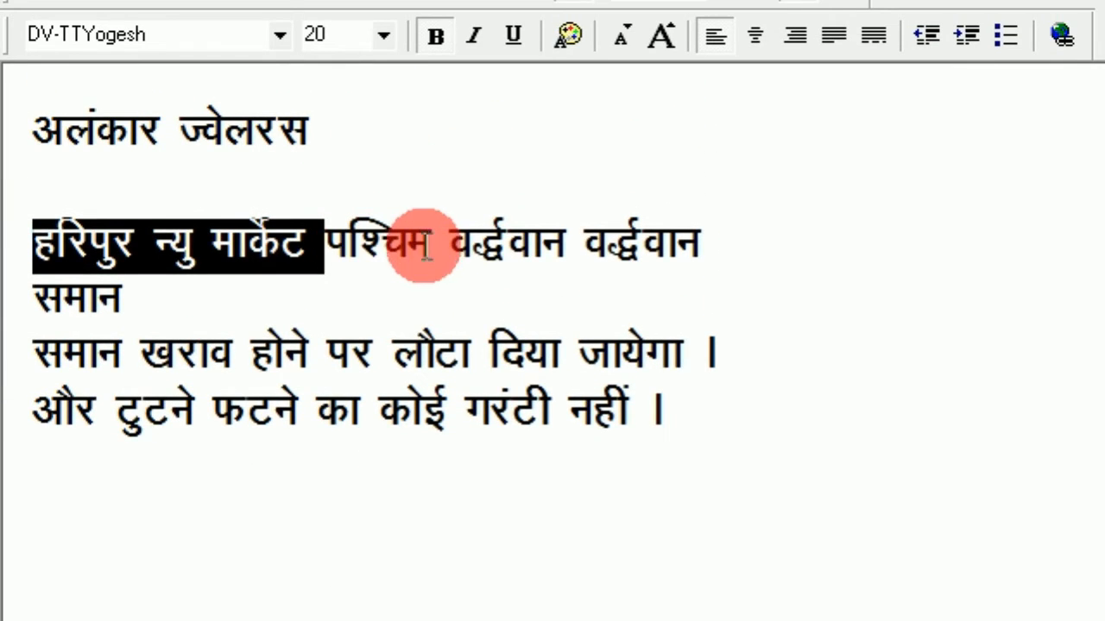
drag(567, 241, 412, 235)
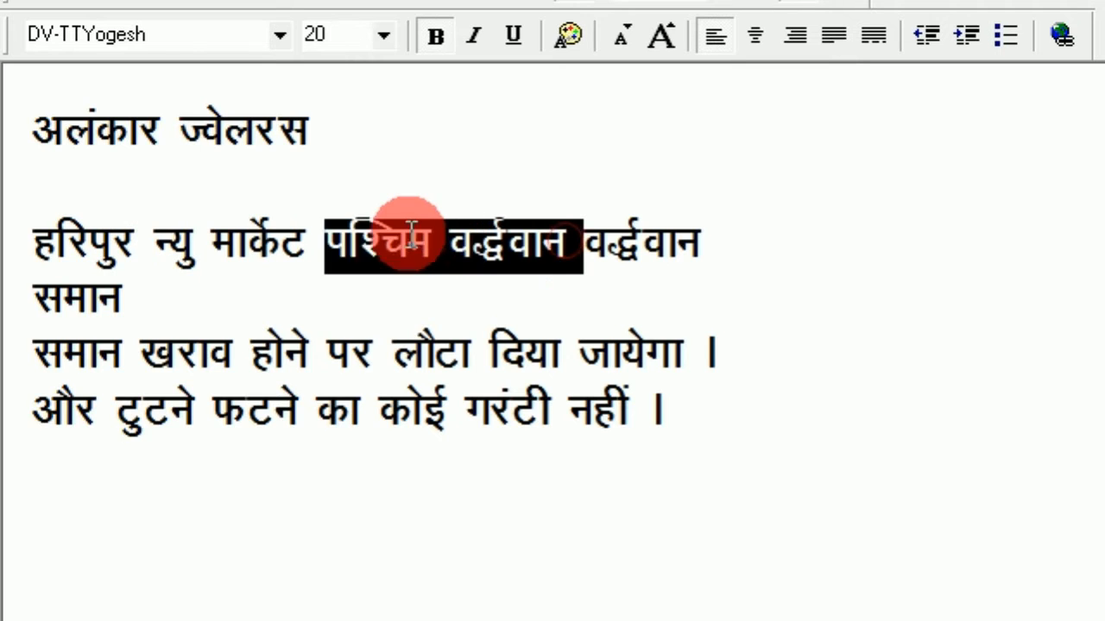
right_click(469, 237)
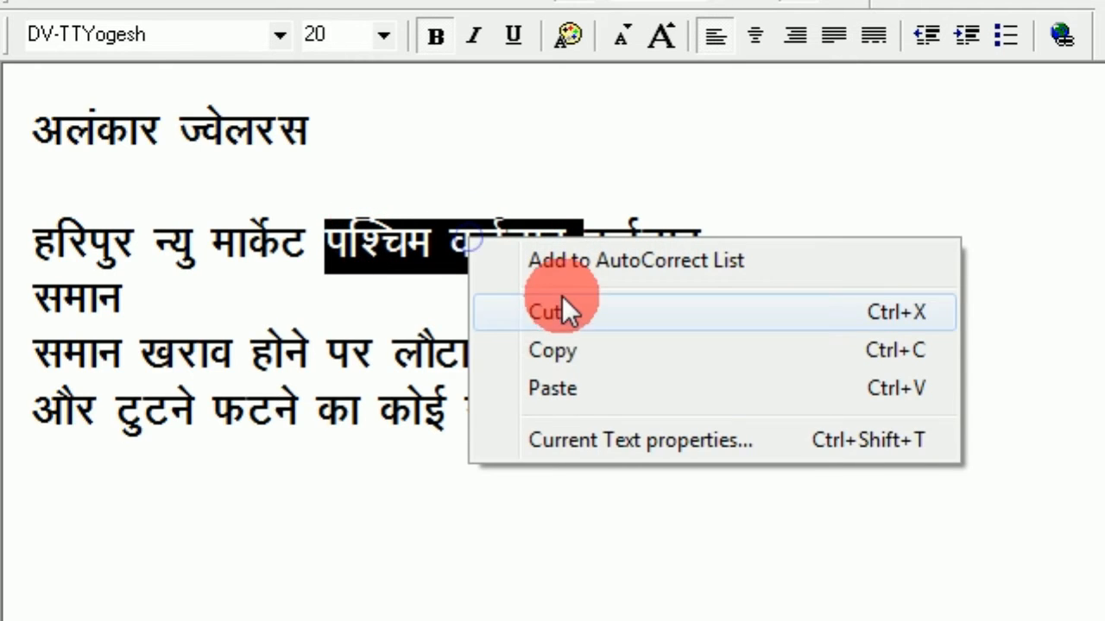
click(552, 346)
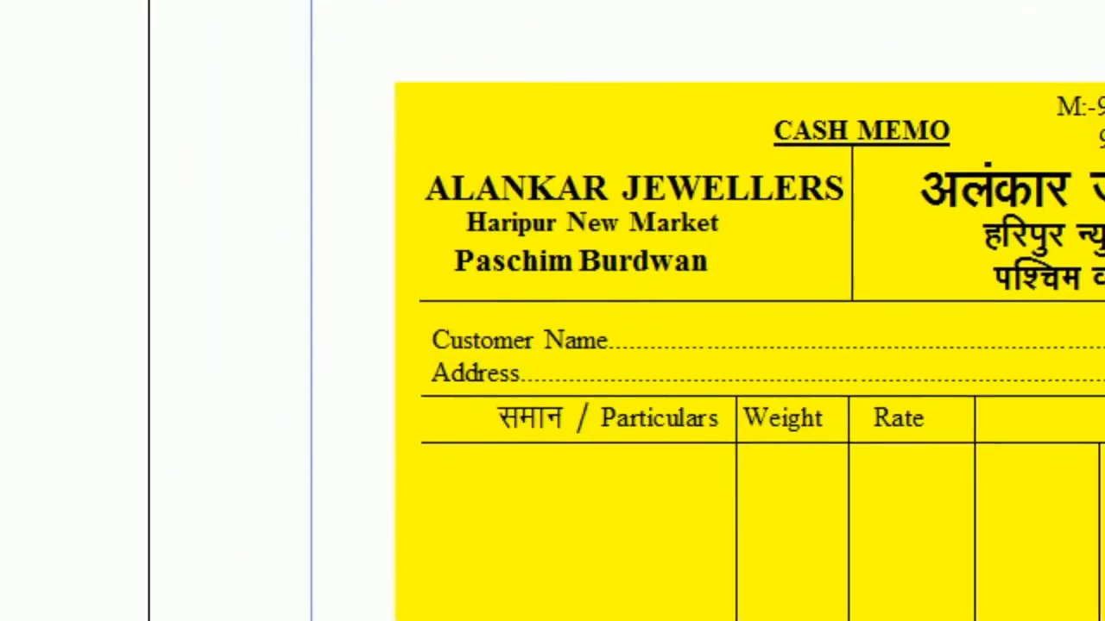
Step: Paste the Hindi district line on page 2 and narrow its block to fit the text
click(124, 535)
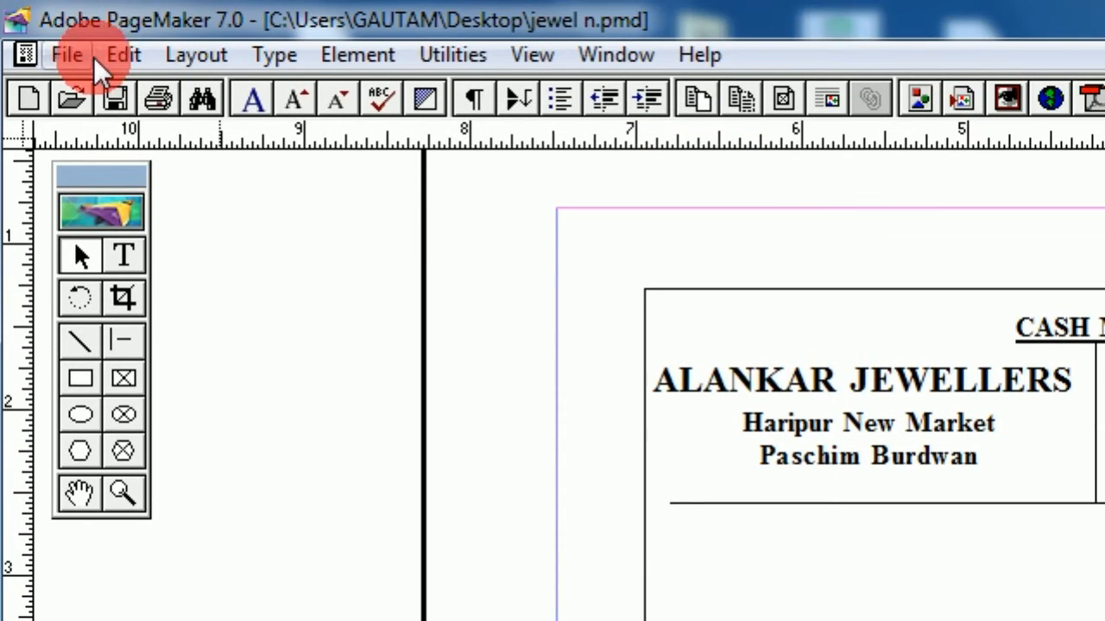
click(123, 55)
click(164, 226)
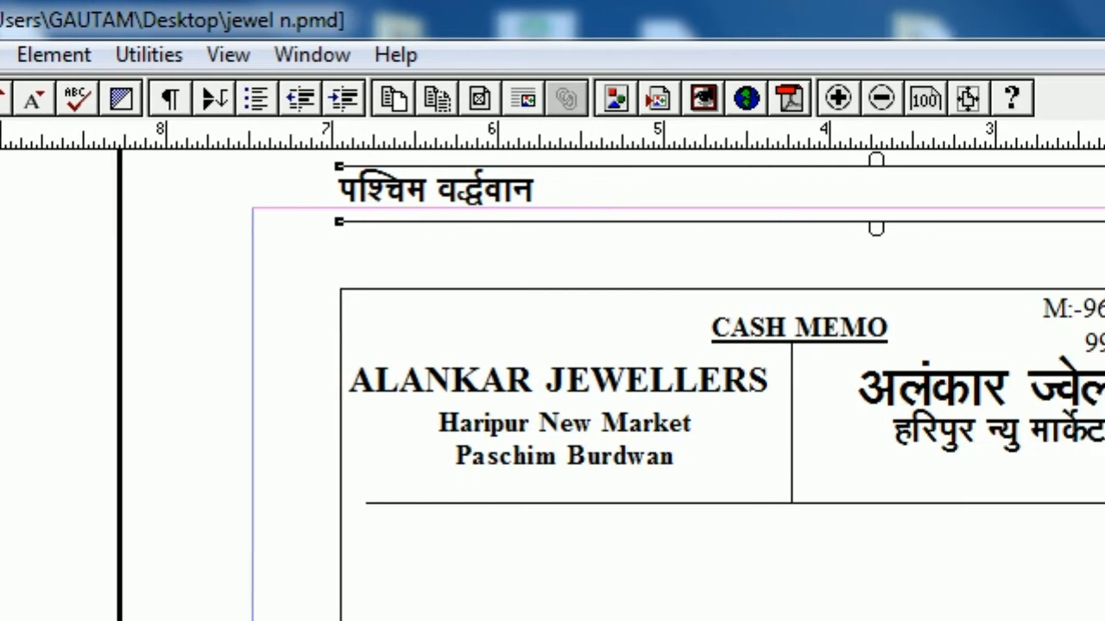
drag(808, 165, 0, 154)
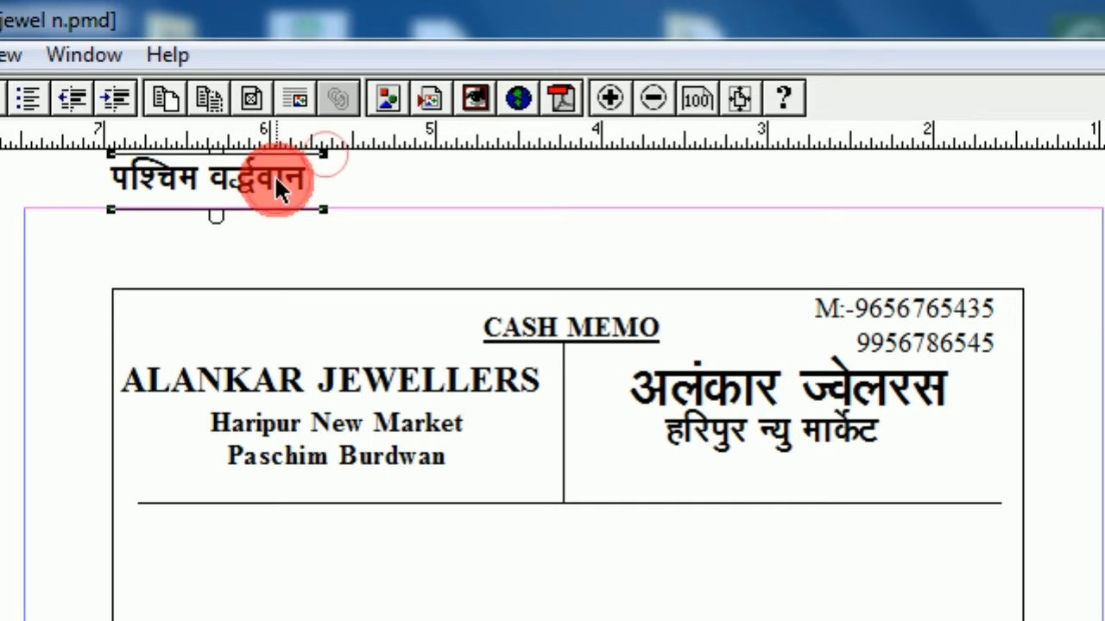
Step: Move the Hindi district line directly under the Hindi market line in the header on page 2
drag(276, 179, 831, 474)
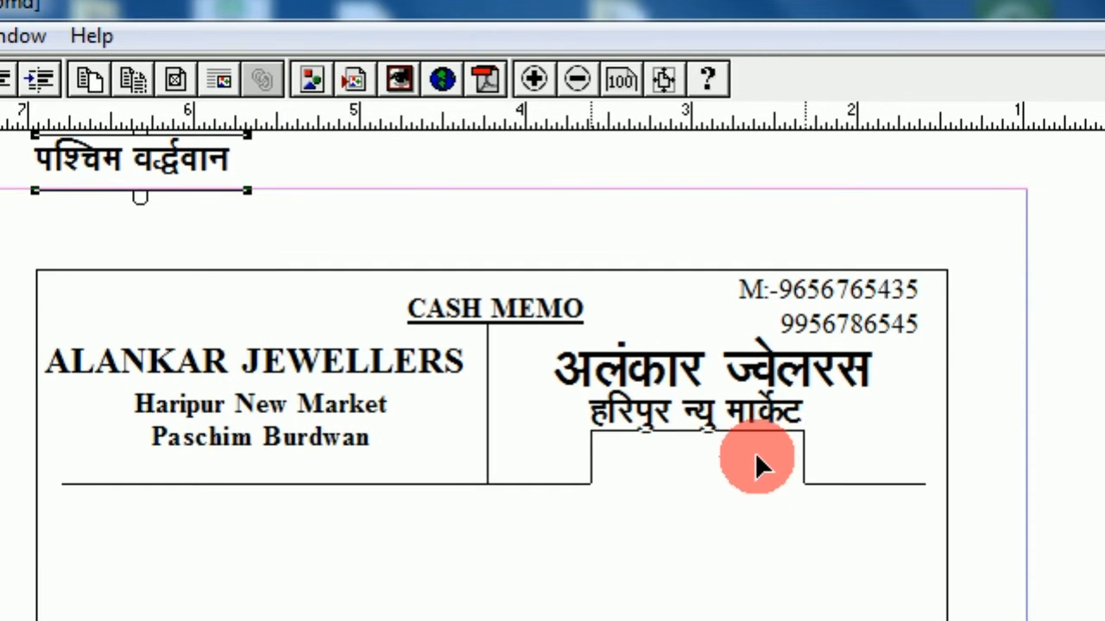
drag(753, 452, 751, 457)
click(643, 573)
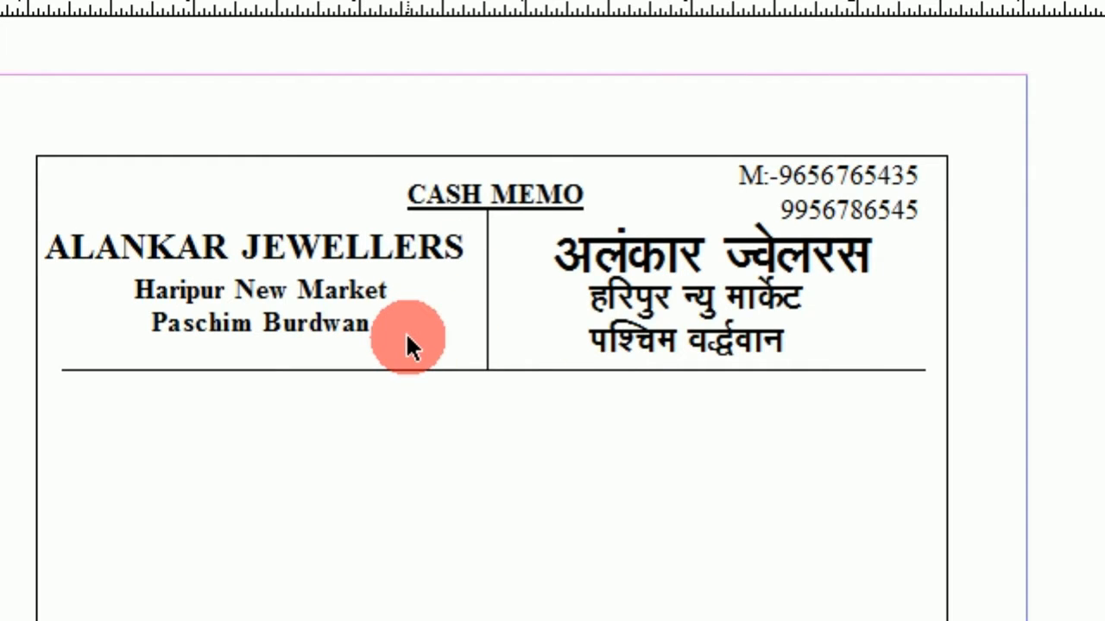
Step: Check page 1's memo again and draw a wide text block just below the header's horizontal line on page 2
click(27, 580)
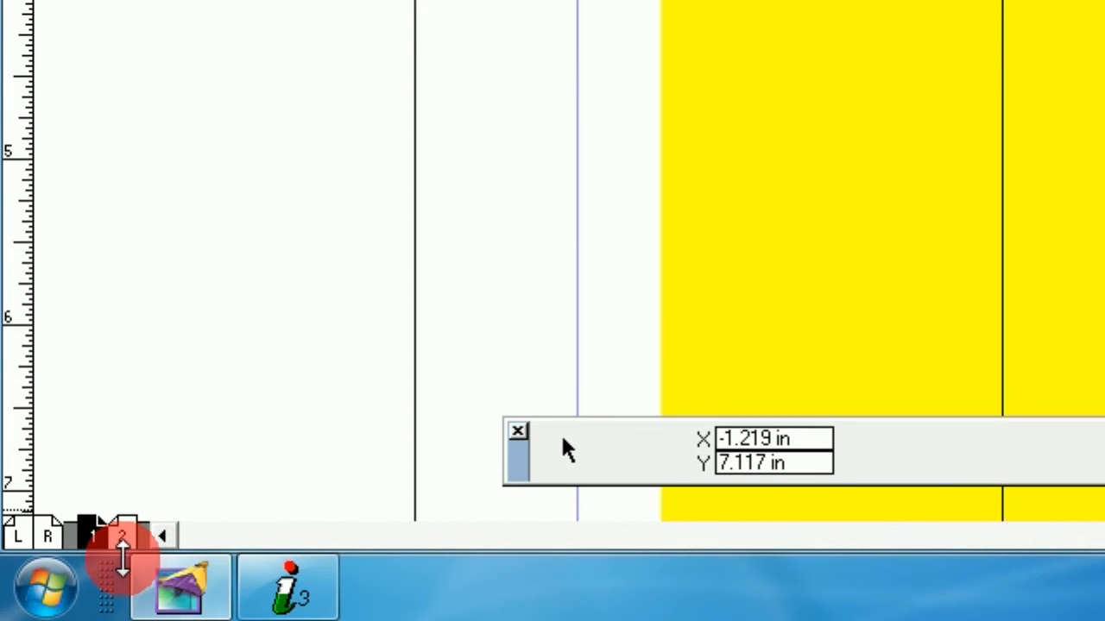
click(123, 539)
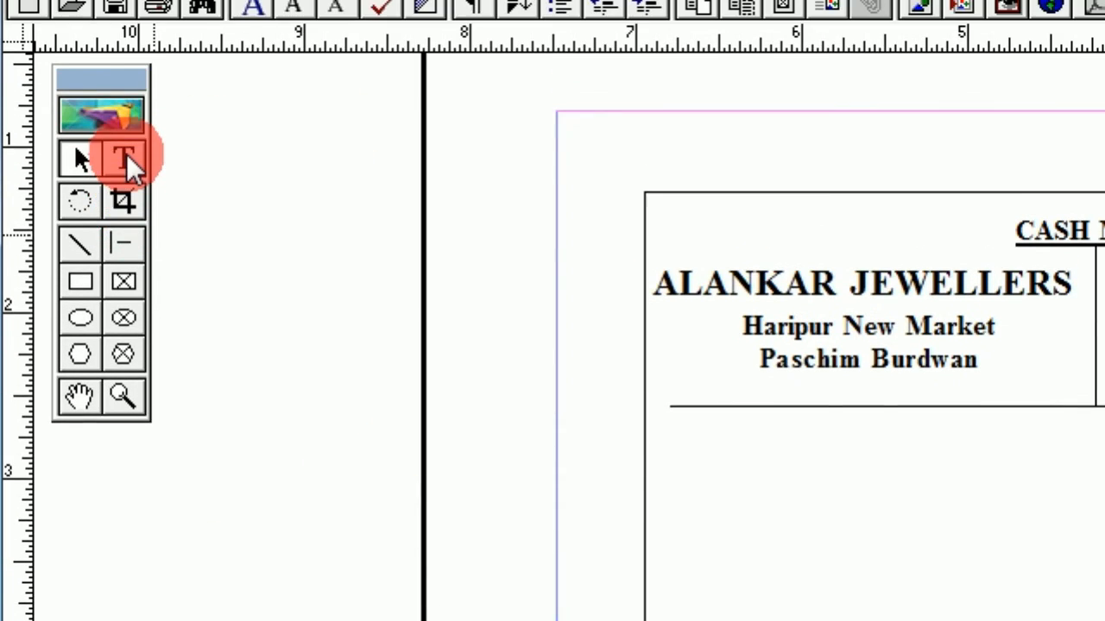
click(123, 26)
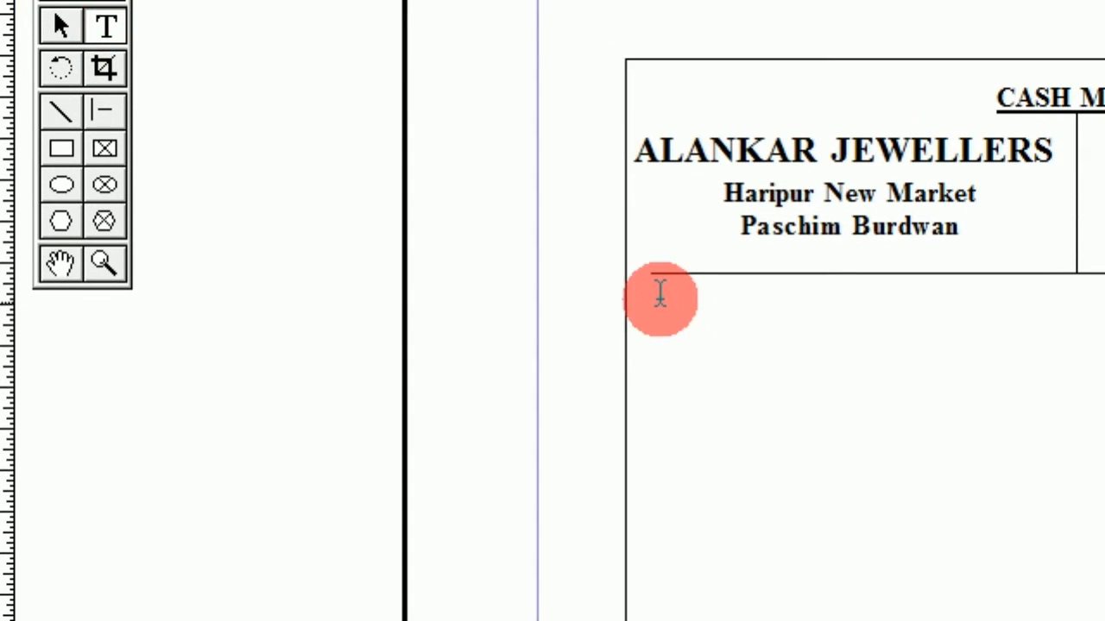
drag(661, 296, 1104, 393)
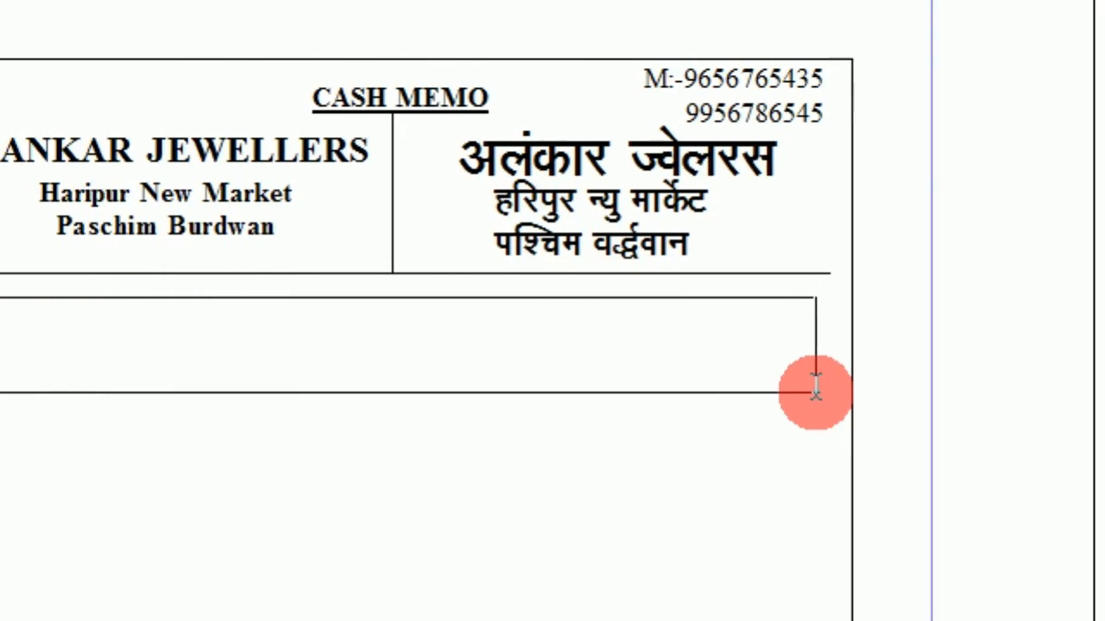
drag(816, 392, 828, 391)
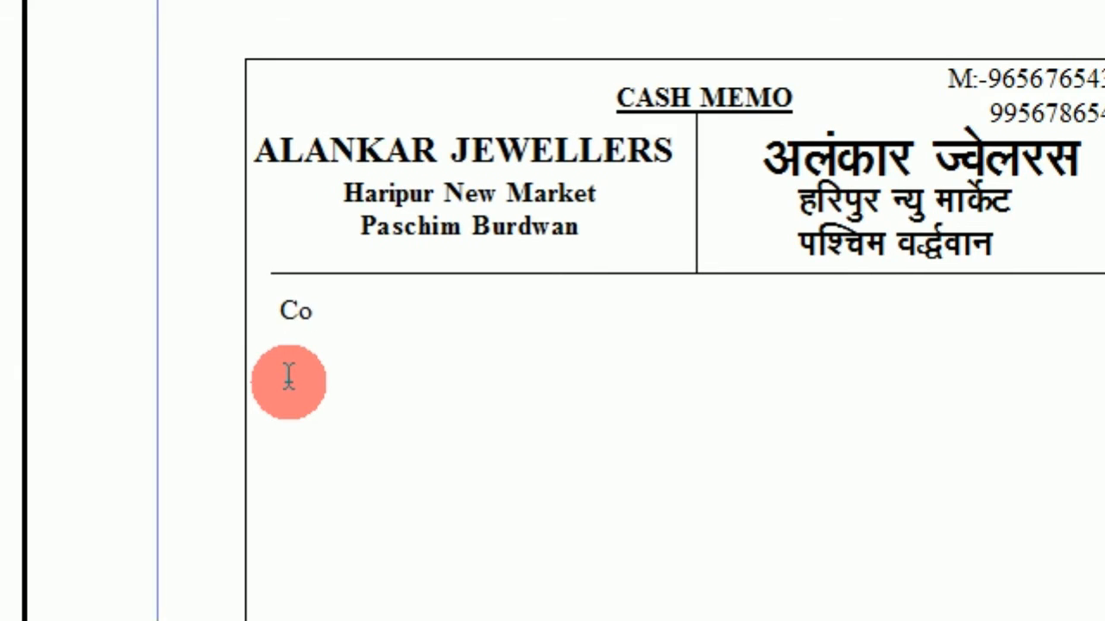
Step: Enter "Customer Name" followed by a long dotted line in the block below the header
text(Costom)
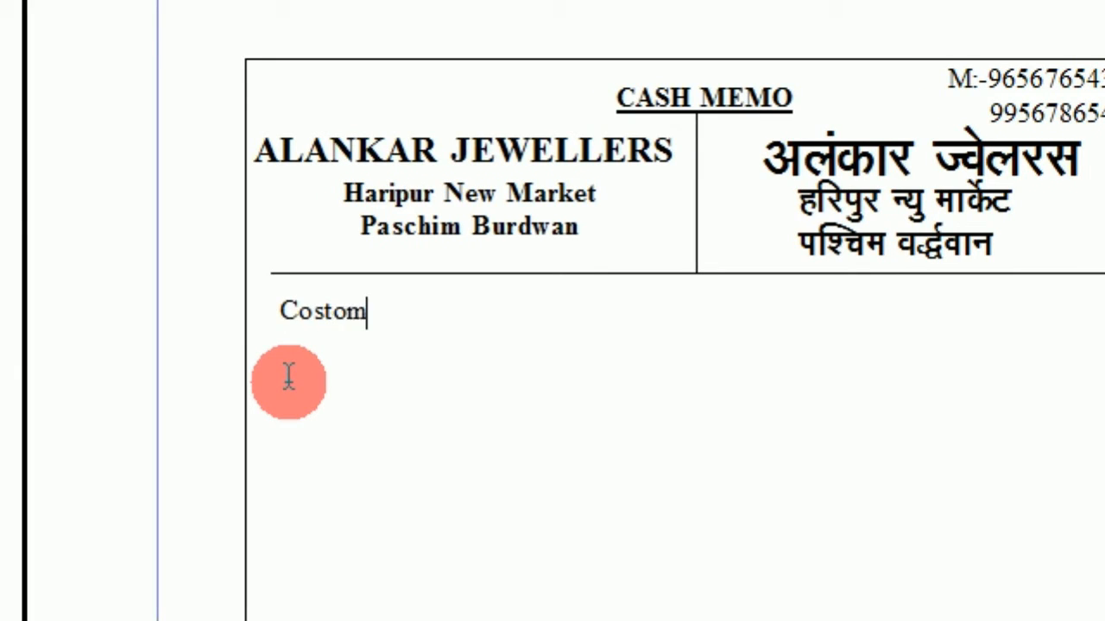
key(BackSpace)
key(BackSpace)
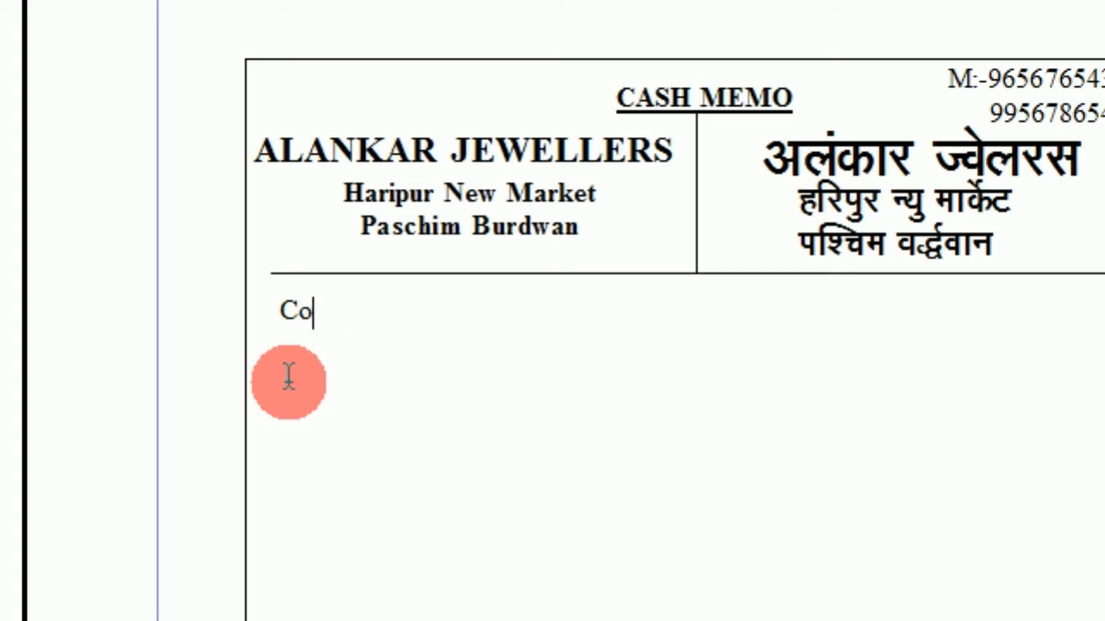
text(ust)
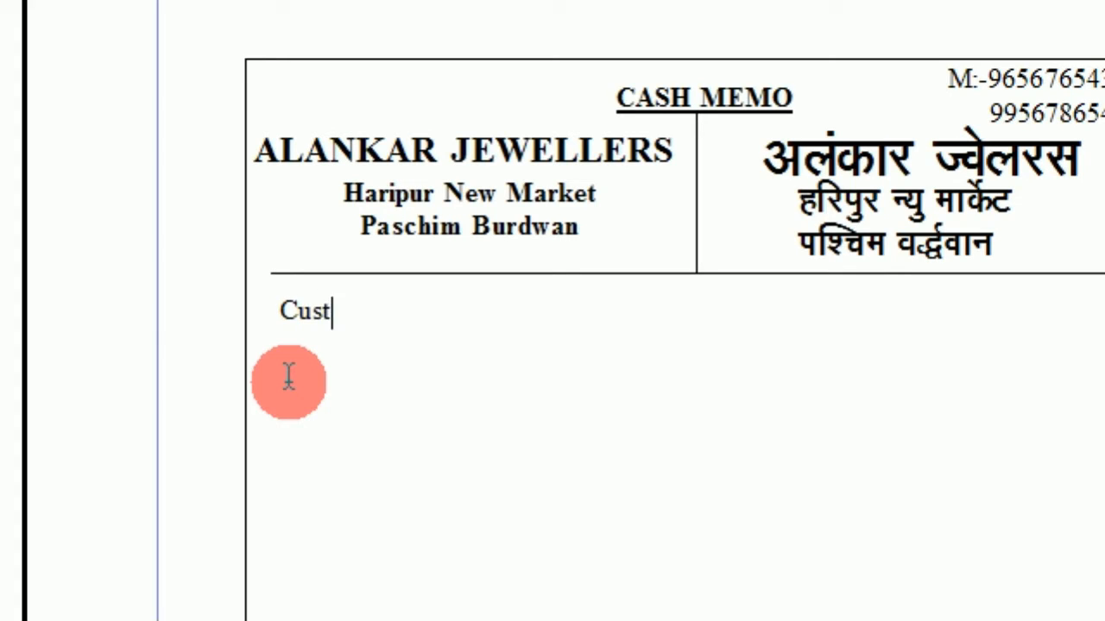
text(omer)
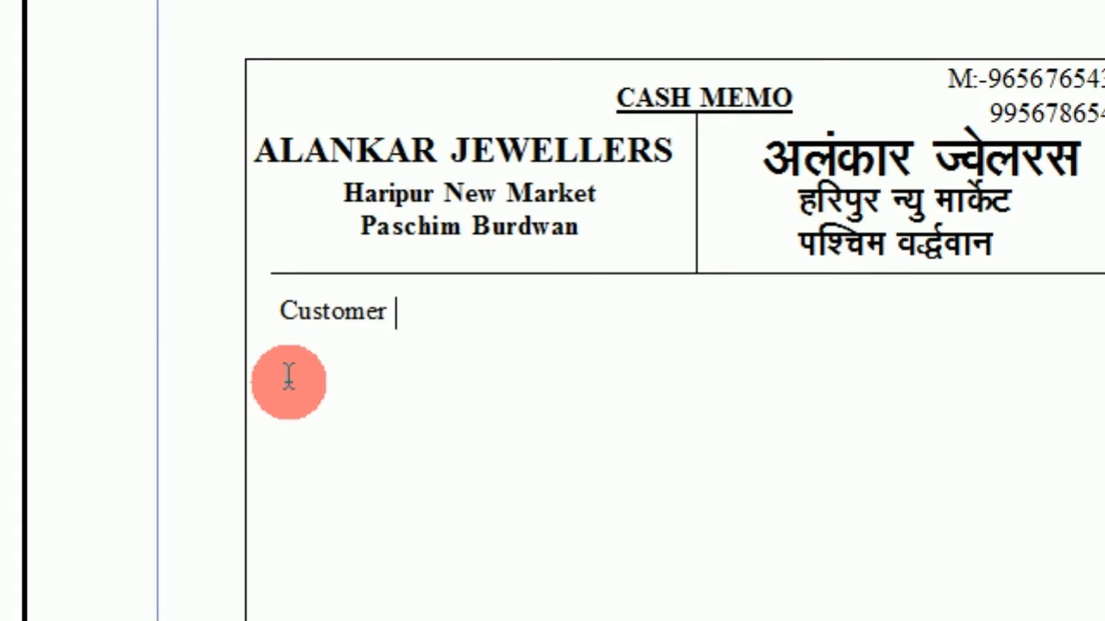
text( Name)
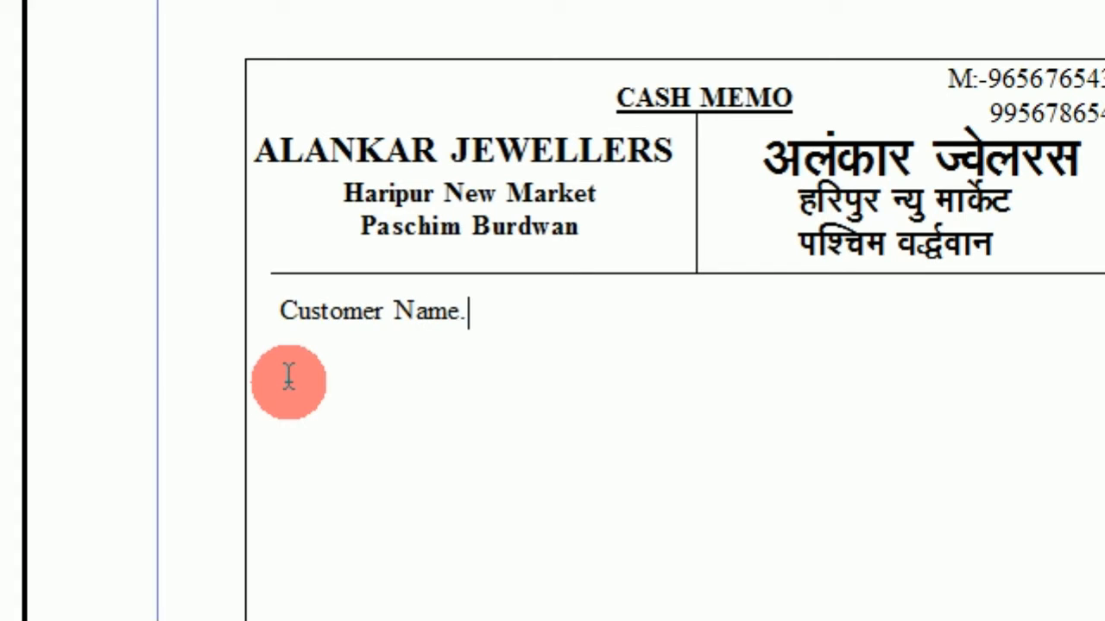
text(.............................................)
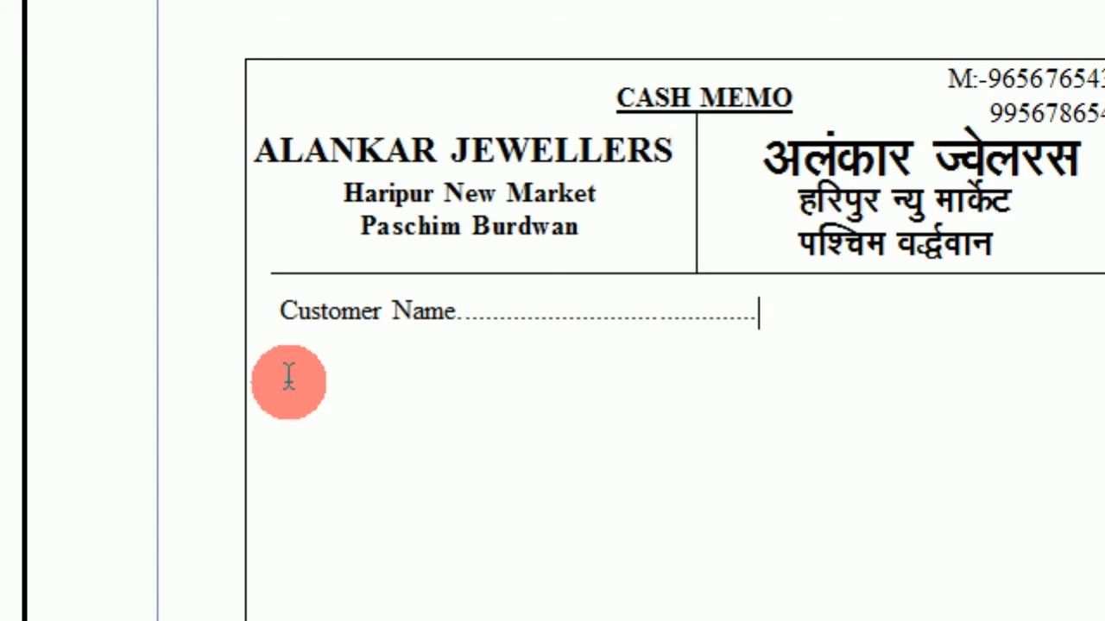
text(....................................)
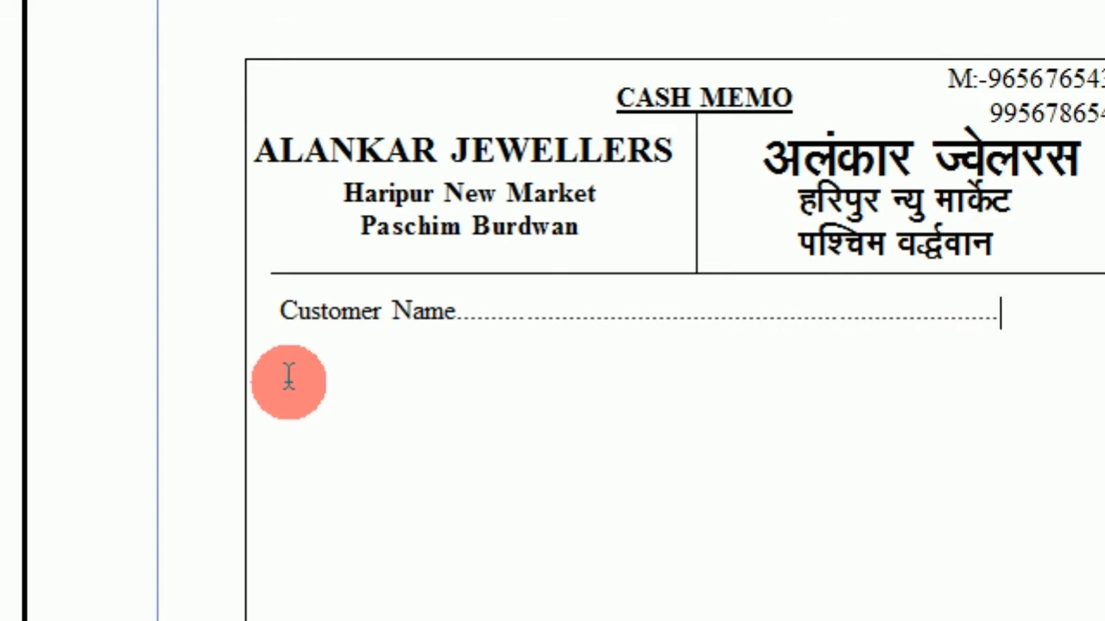
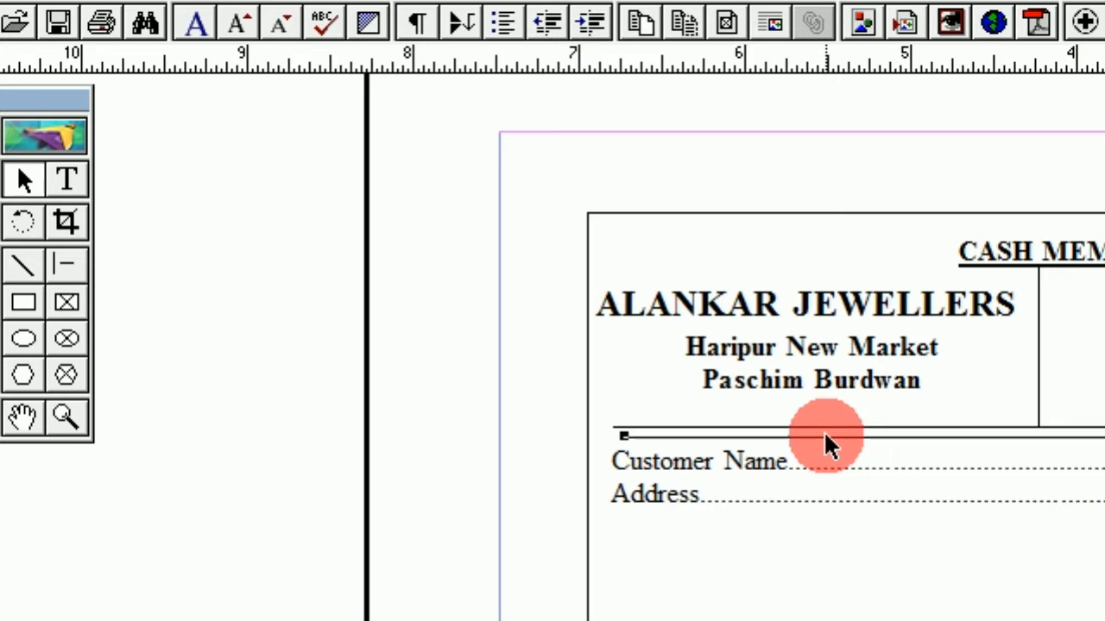
Step: Move the copied horizontal line to just below the Address row and align its ends with the header line
key(Down)
key(Down)
key(Down)
key(Down)
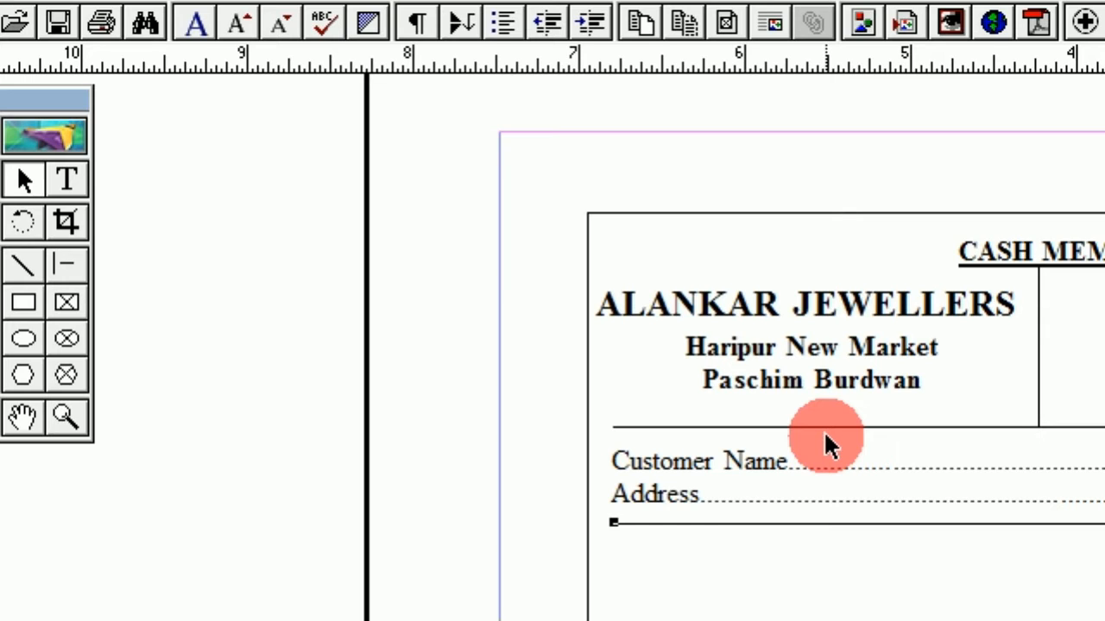
key(Down)
key(Down)
key(Down)
key(Down)
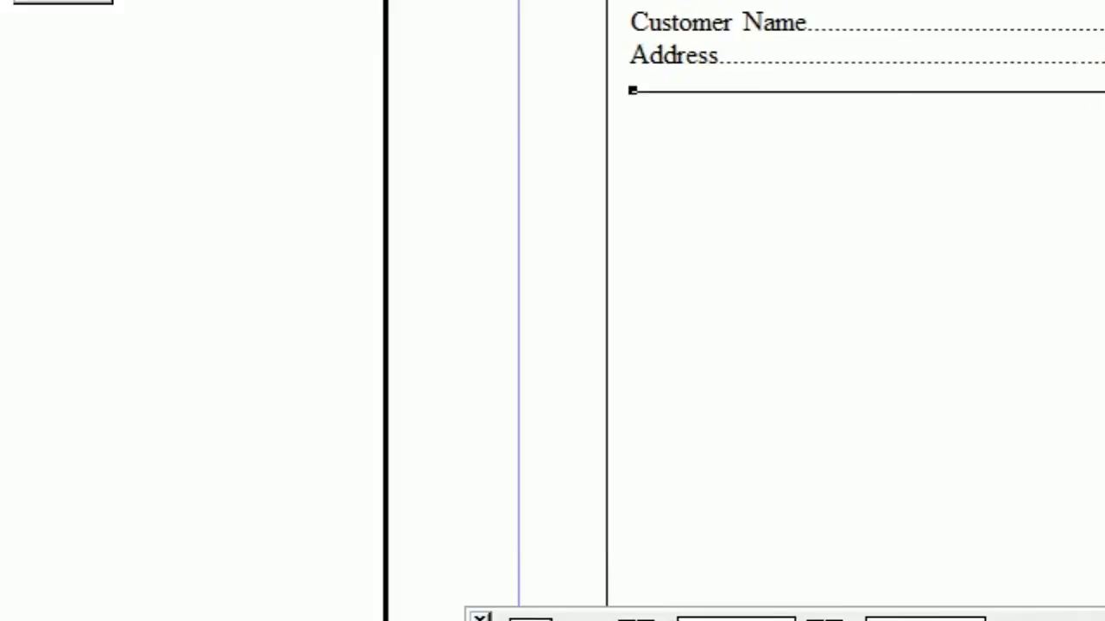
Step: Check the table heading row on page 1 and paste another copy of the horizontal line on page 2
click(99, 527)
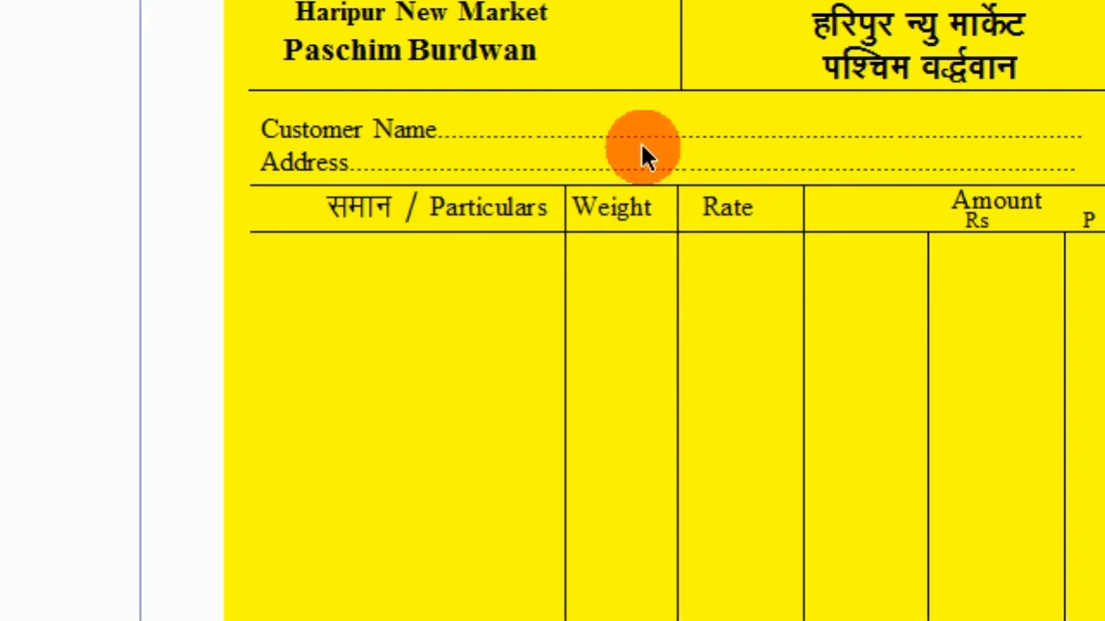
scroll(640, 158, up, 2)
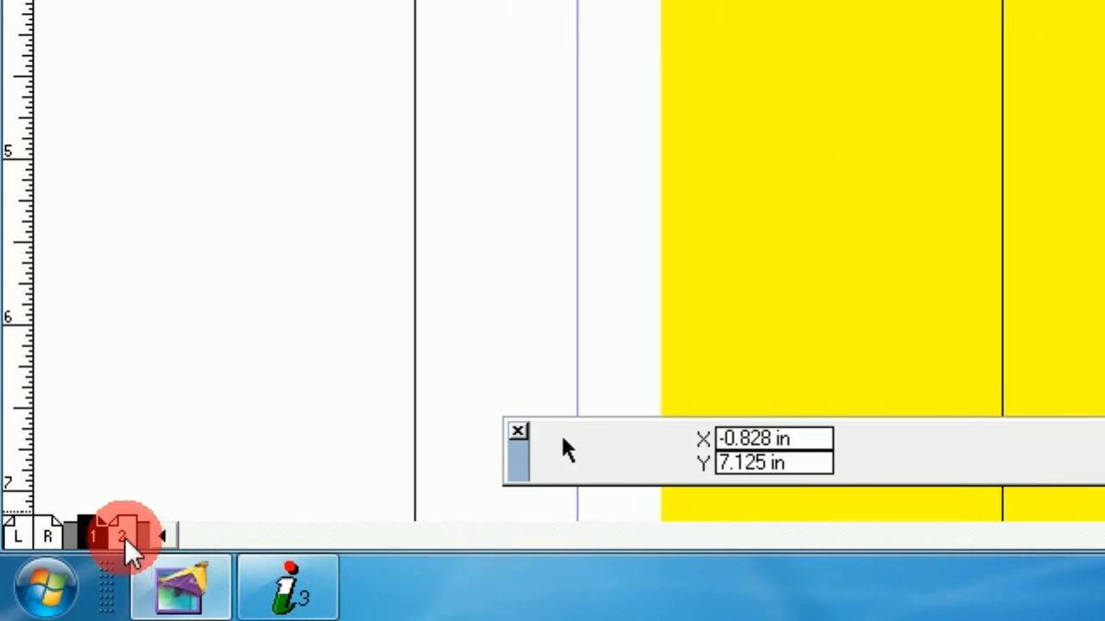
click(125, 535)
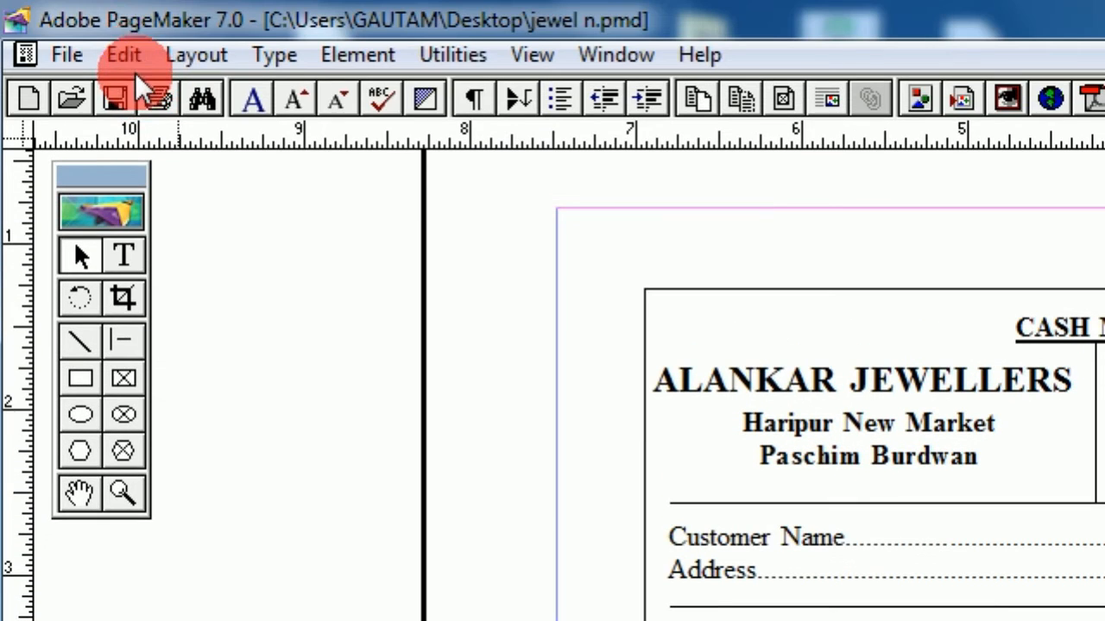
click(123, 54)
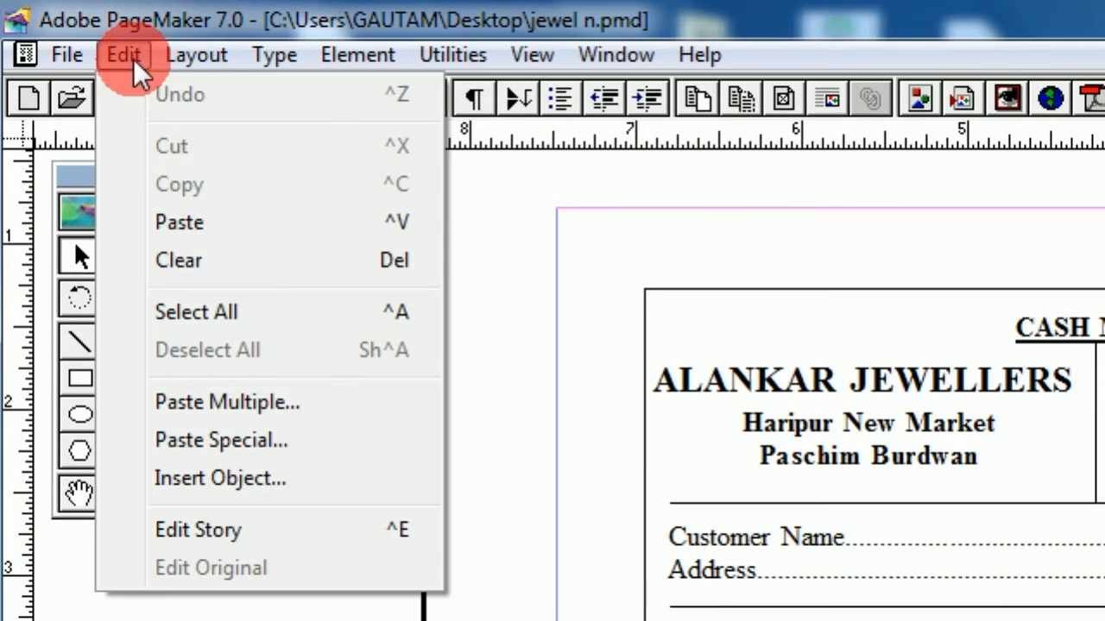
click(183, 222)
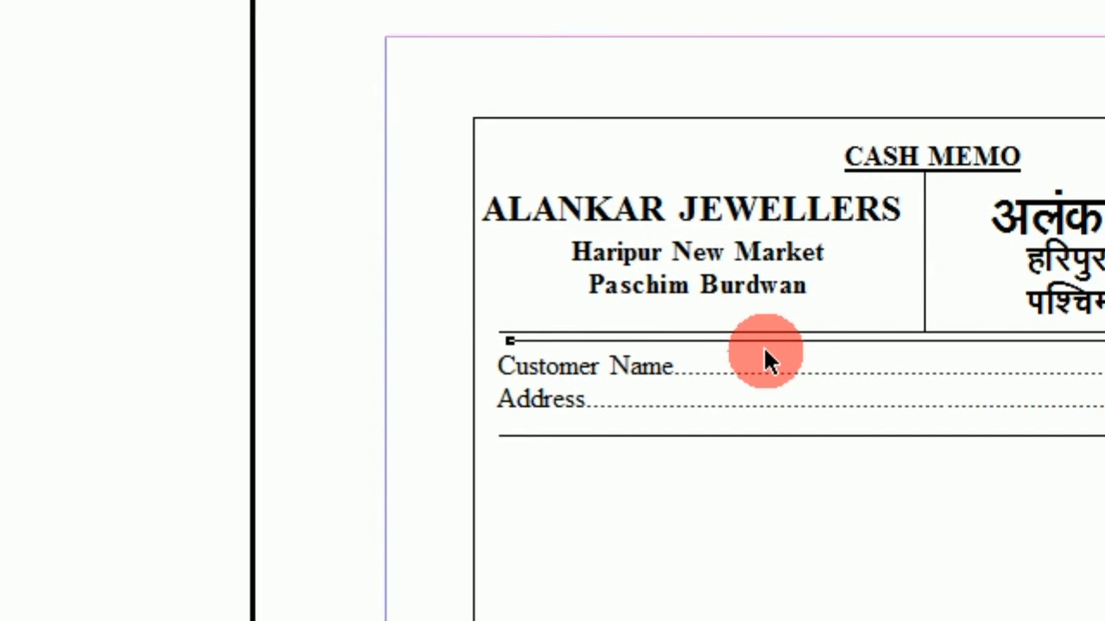
Step: Nudge the pasted horizontal line to a short distance below the line under Address, forming the table's heading row
key(Down)
key(Down)
key(Down)
key(Down)
key(Down)
key(Down)
key(Down)
key(Down)
key(Down)
key(Down)
key(Down)
key(Down)
key(Down)
key(Down)
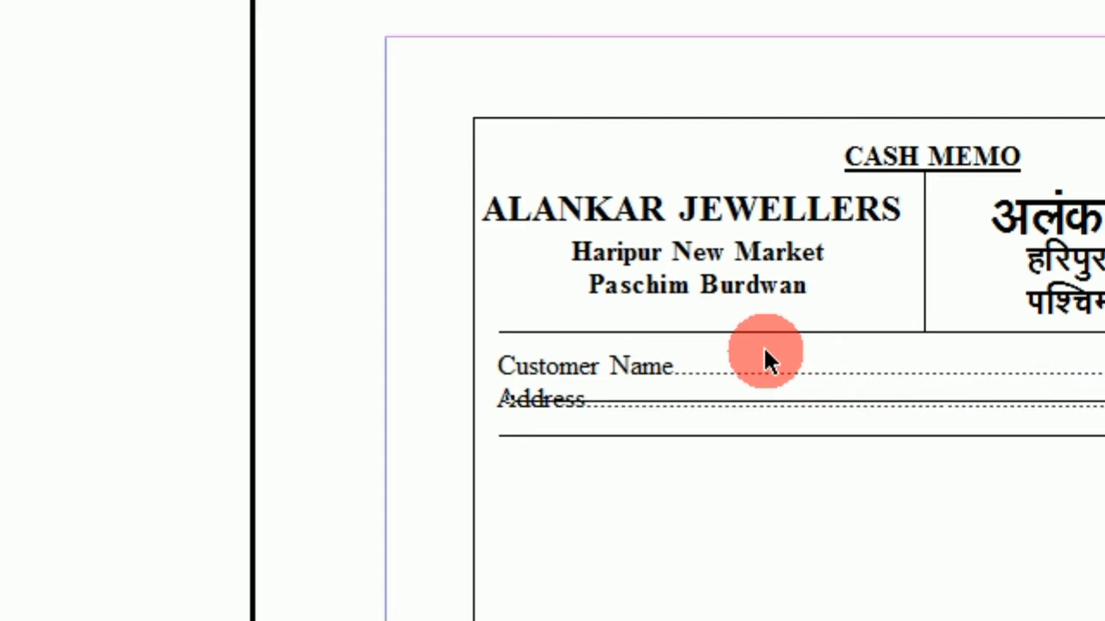
key(Down)
key(Down)
key(Down)
key(Down)
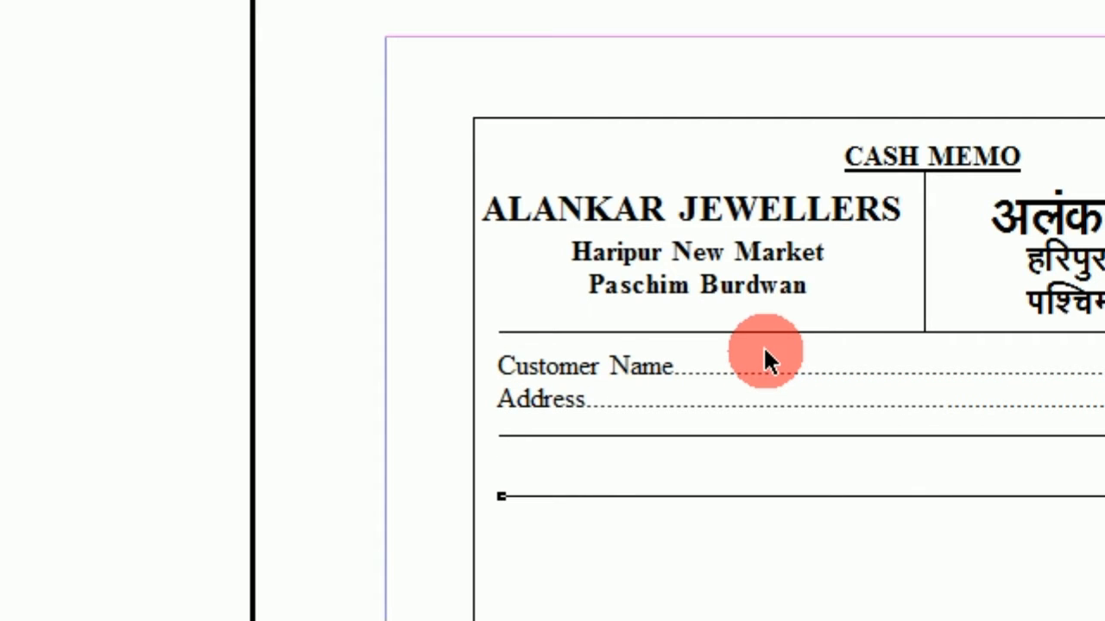
key(Up)
key(Up)
key(Up)
key(Up)
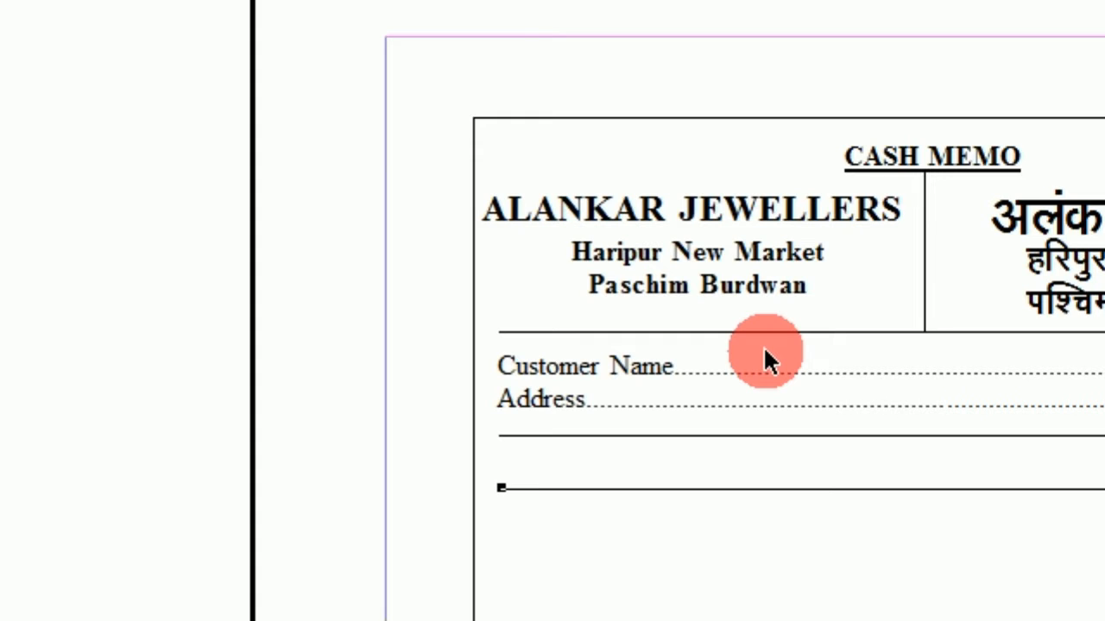
Step: Check page 1's column layout and activate the Constrained-line tool on page 2 for the table's vertical column dividers
scroll(767, 406, down, 1)
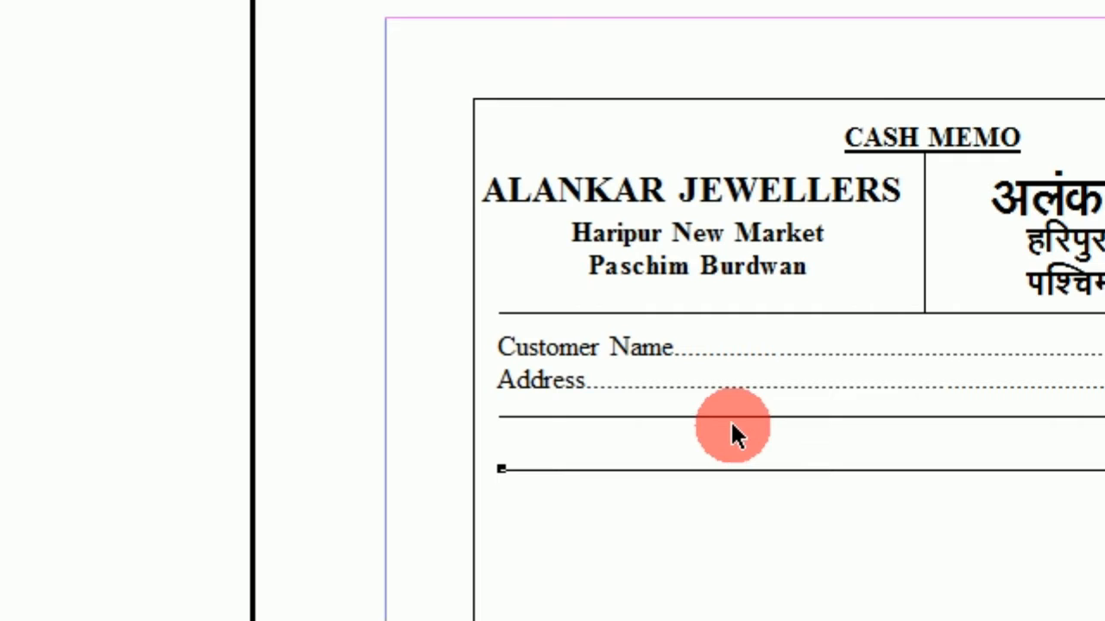
scroll(746, 436, down, 1)
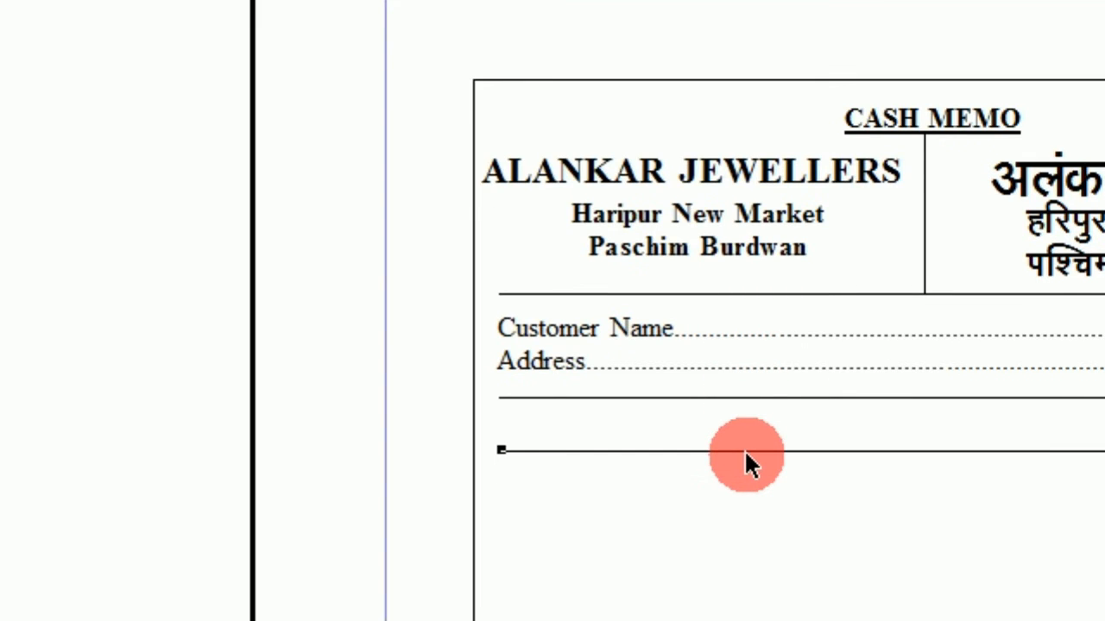
scroll(747, 458, down, 1)
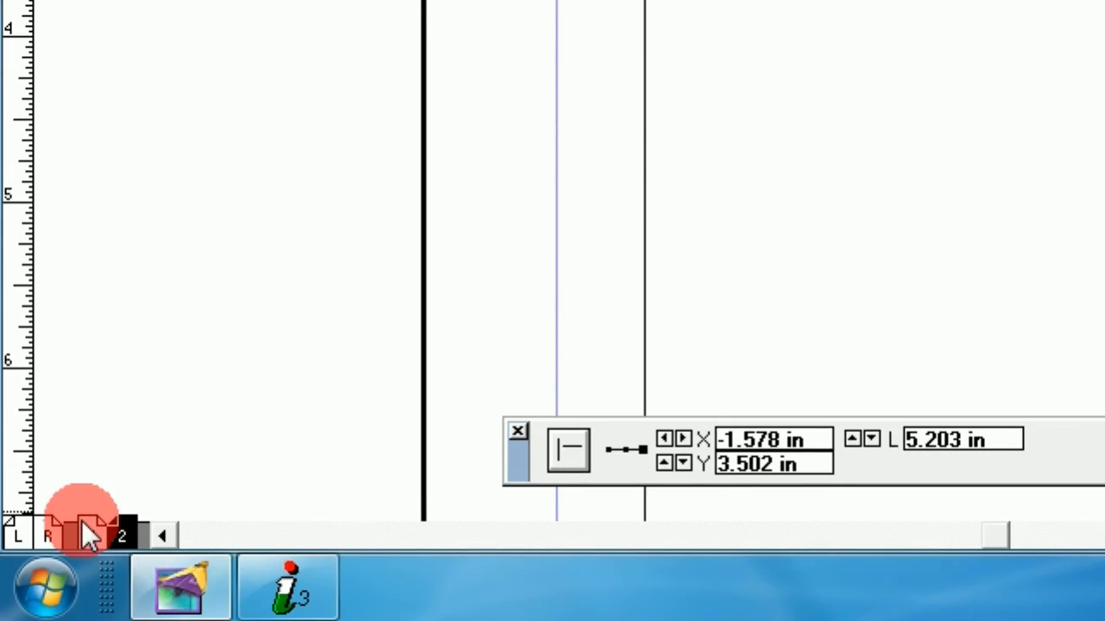
click(97, 531)
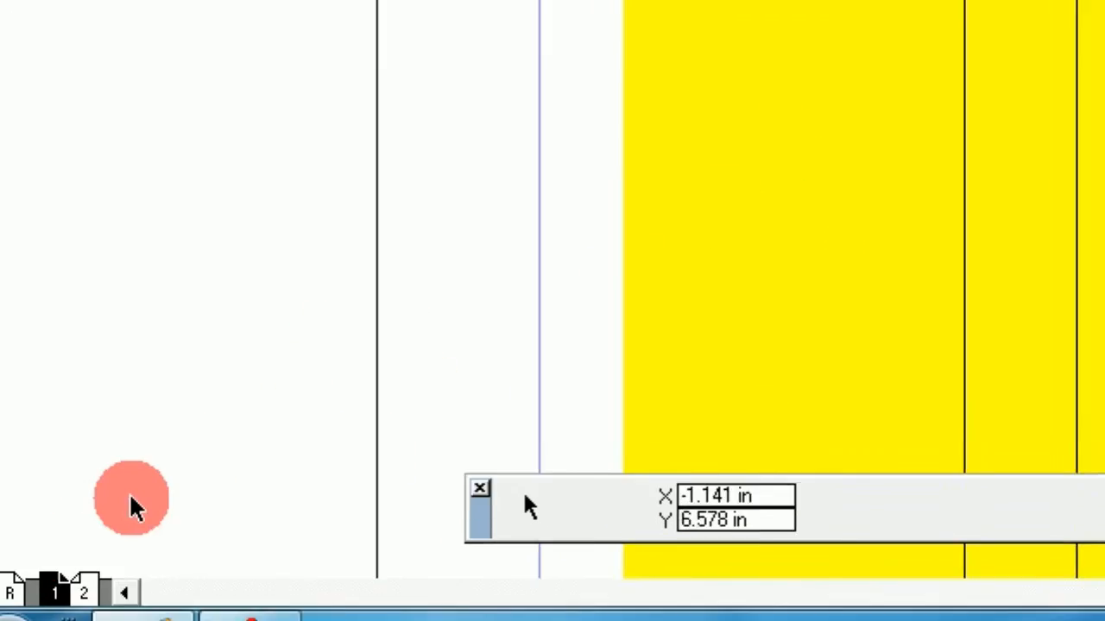
click(125, 535)
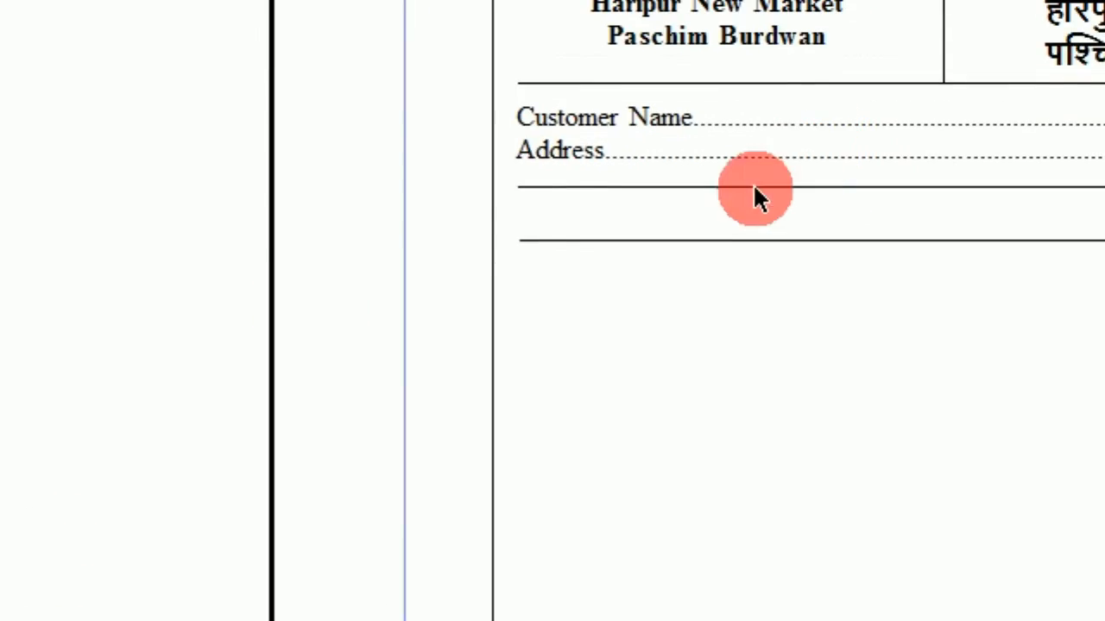
click(85, 150)
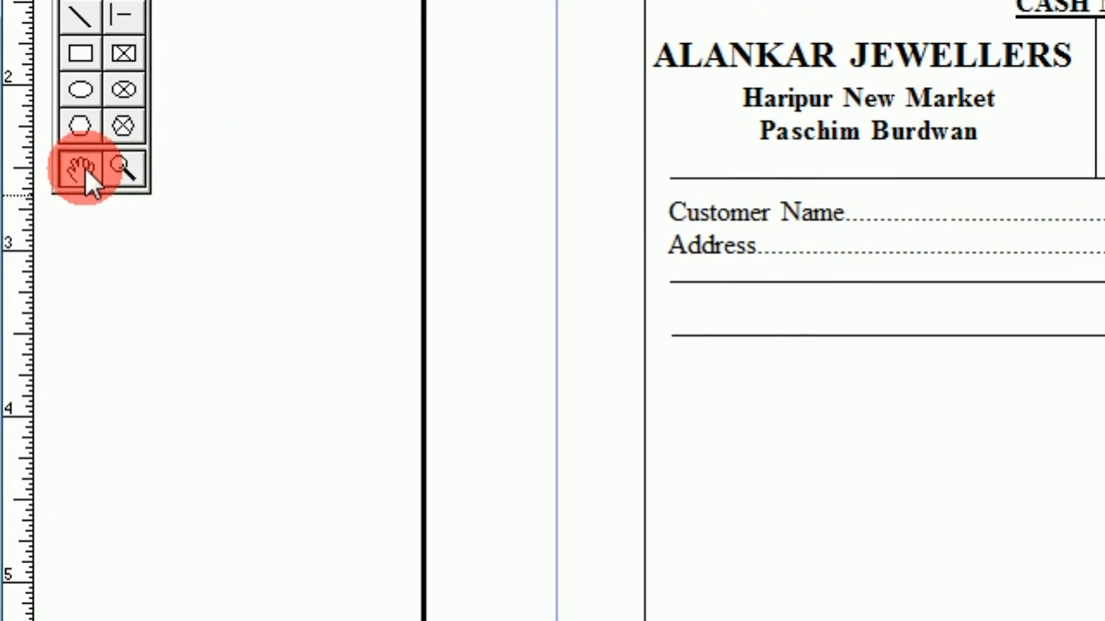
drag(890, 434, 891, 233)
drag(960, 388, 964, 352)
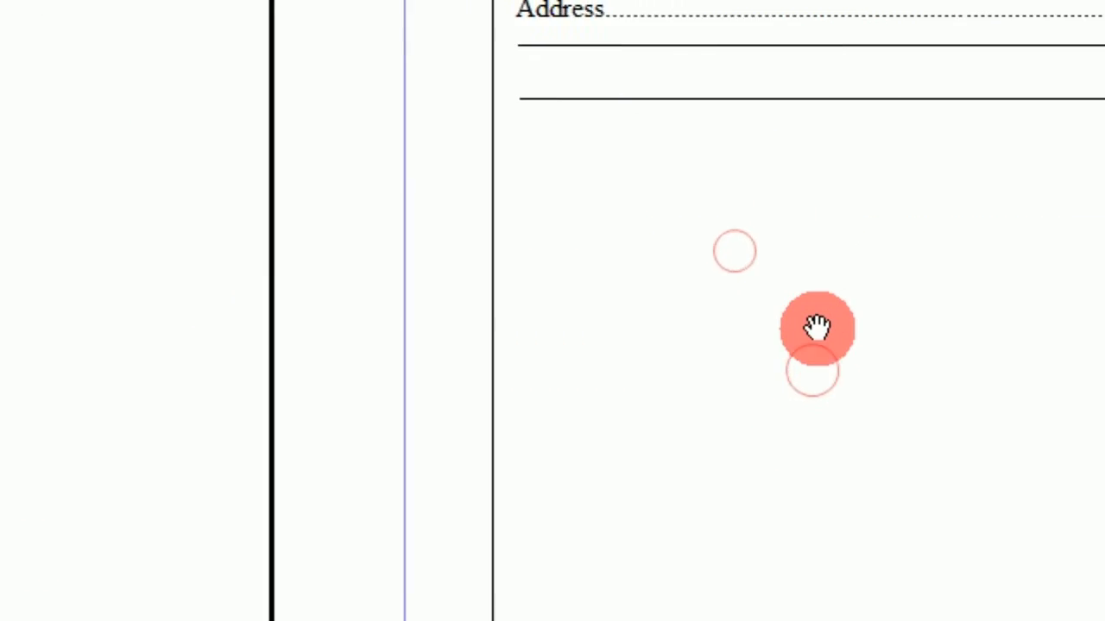
drag(817, 327, 816, 286)
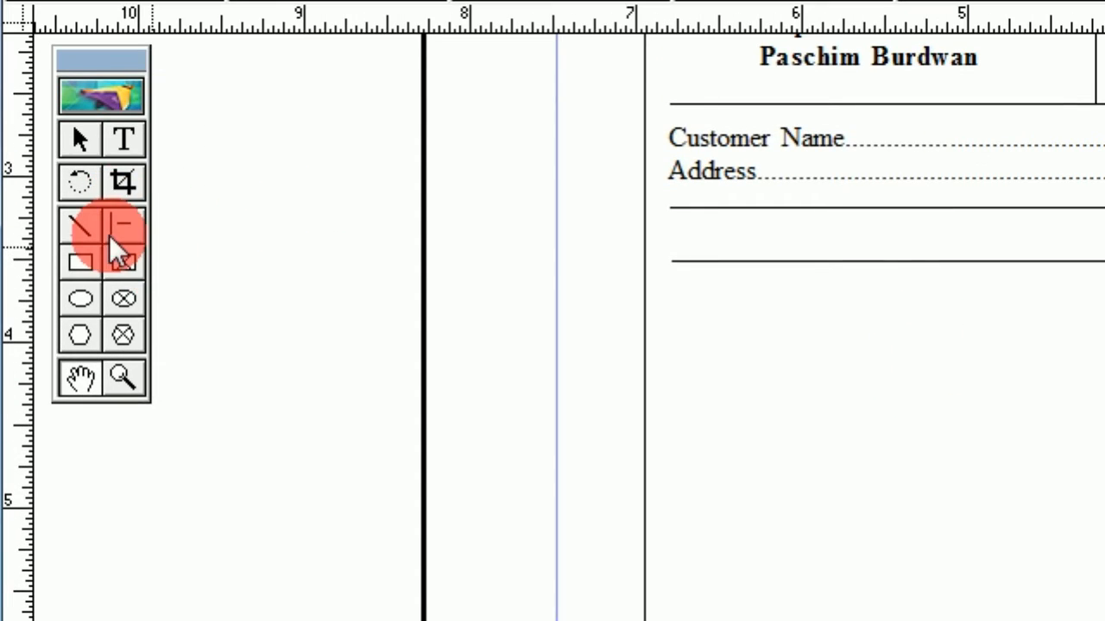
click(119, 232)
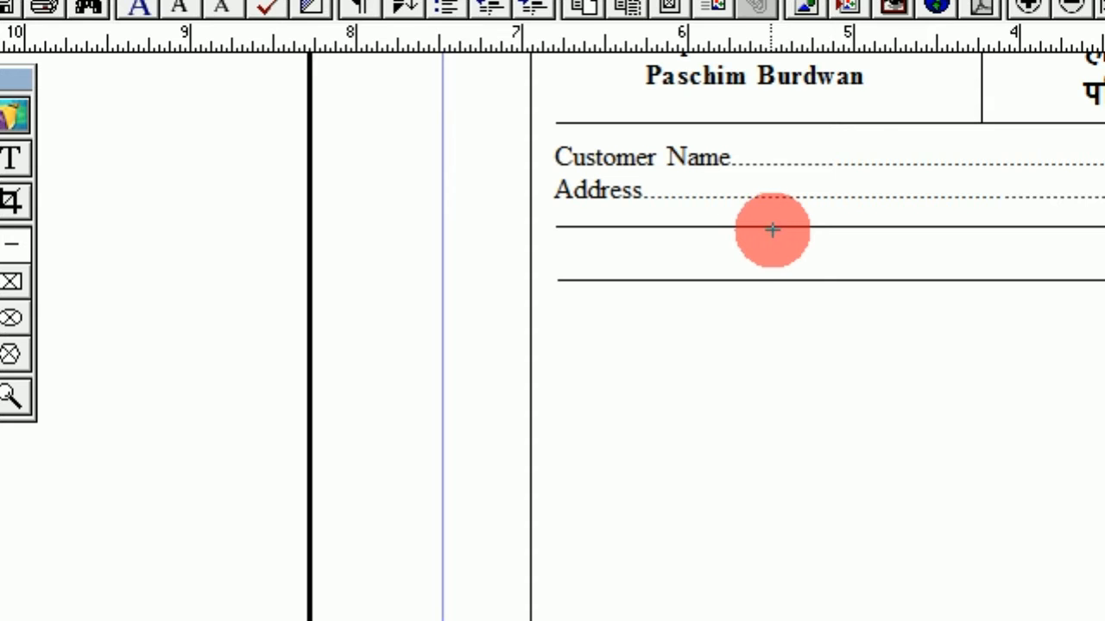
Step: Draw a vertical column line about 4.76 in long from the table's upper rule downward, at X about -5.281 in
drag(806, 228, 806, 620)
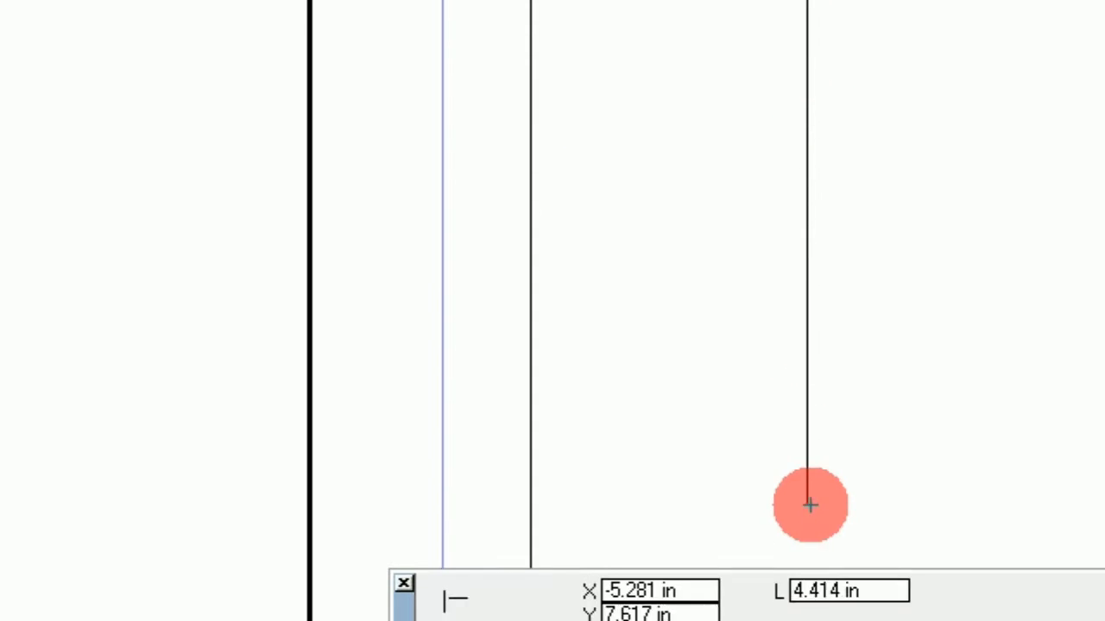
drag(814, 448, 814, 448)
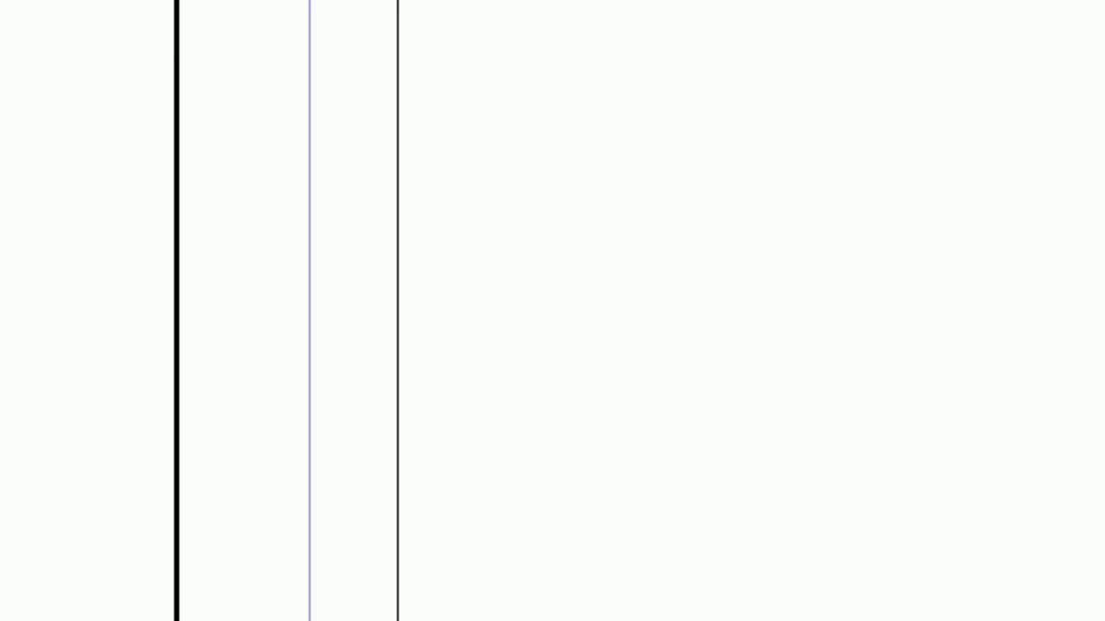
click(938, 164)
click(937, 287)
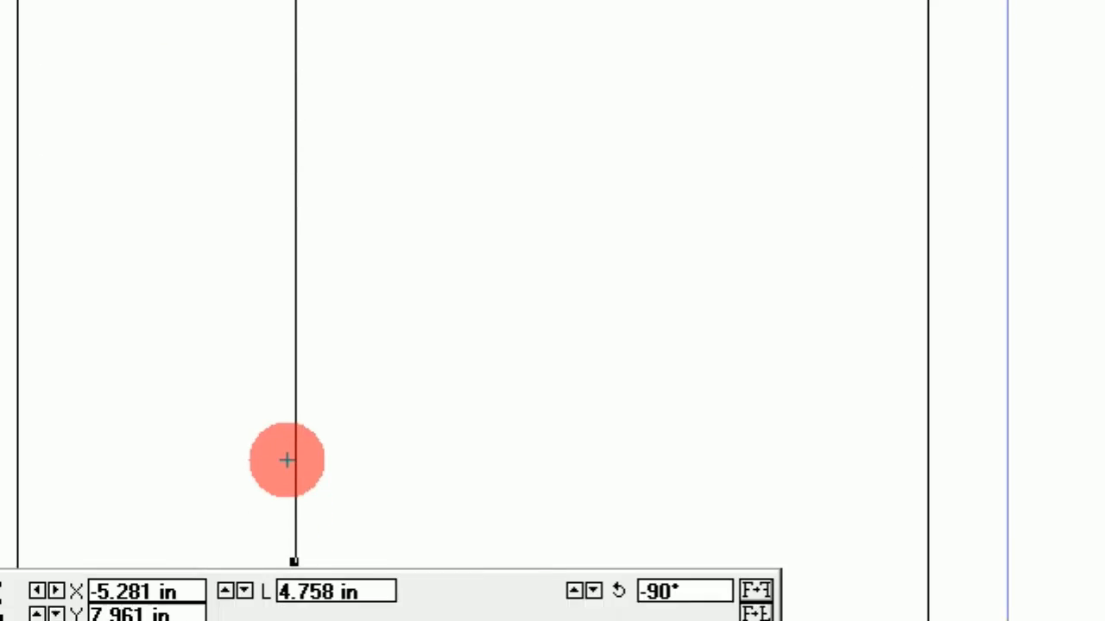
Step: Duplicate the vertical column line and move the copy about 1 in to its right, with its upper end near the table's upper rule
click(138, 51)
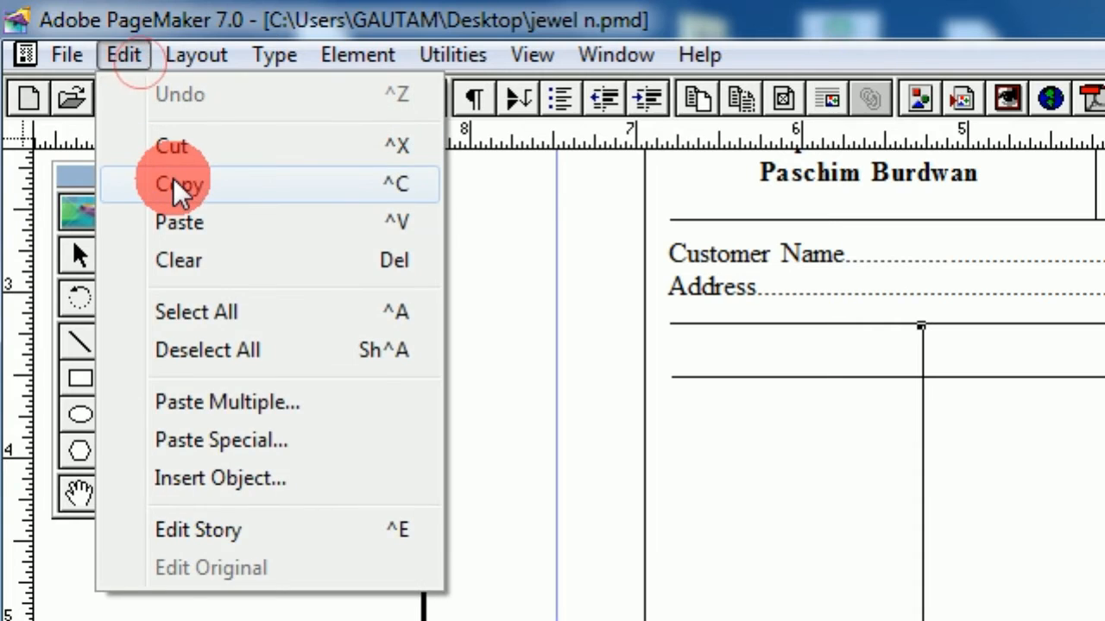
click(177, 185)
click(123, 54)
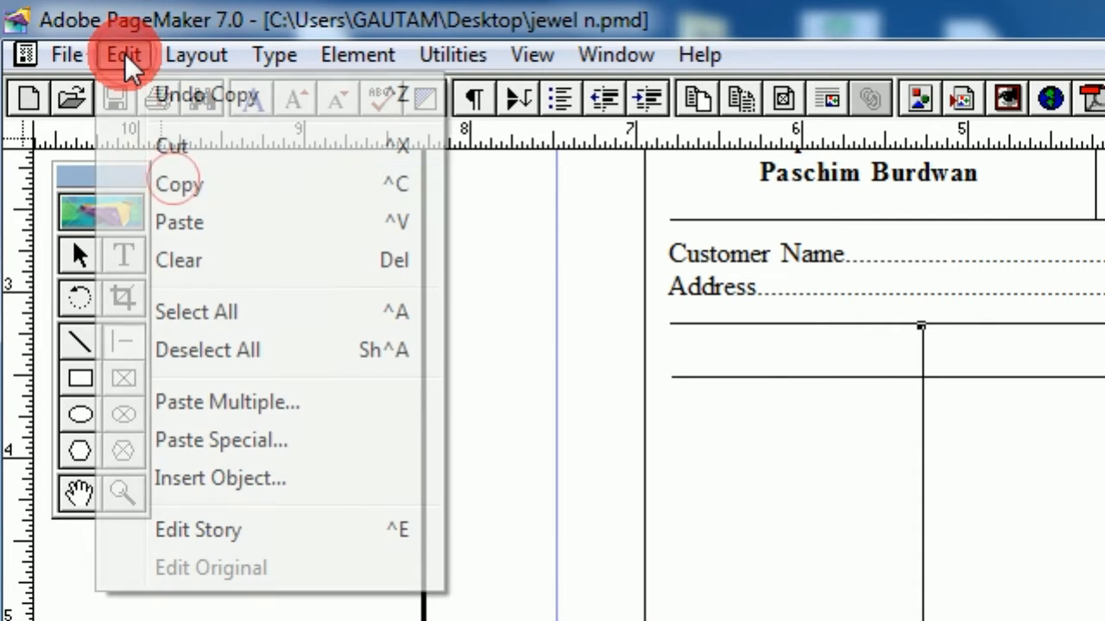
click(178, 222)
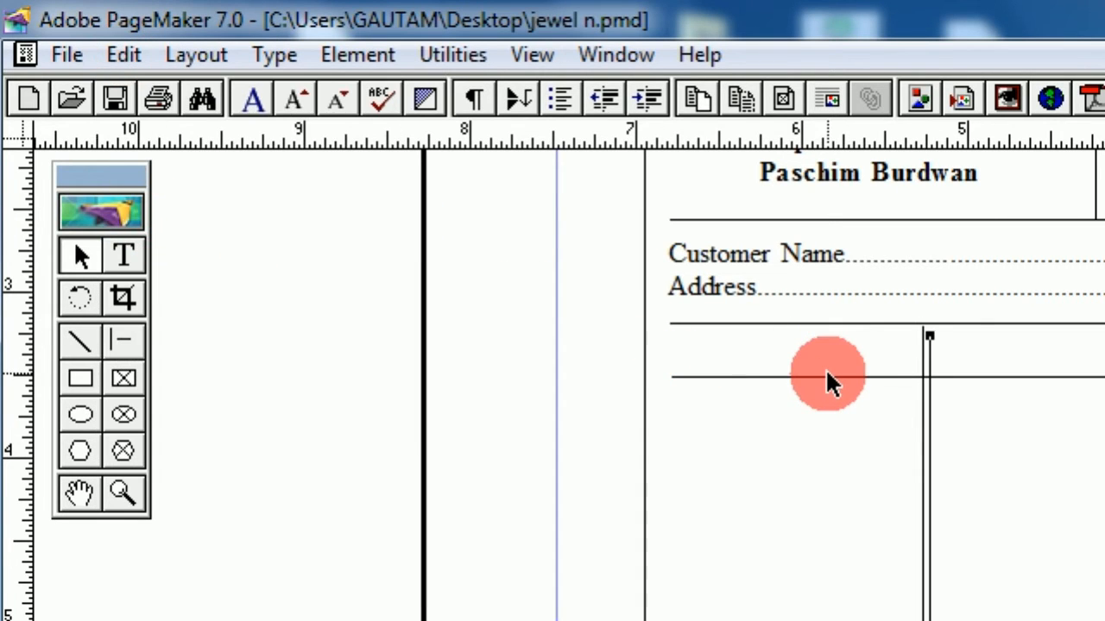
key(Right)
key(Right)
key(Right)
key(Right)
key(Right)
key(Right)
key(Right)
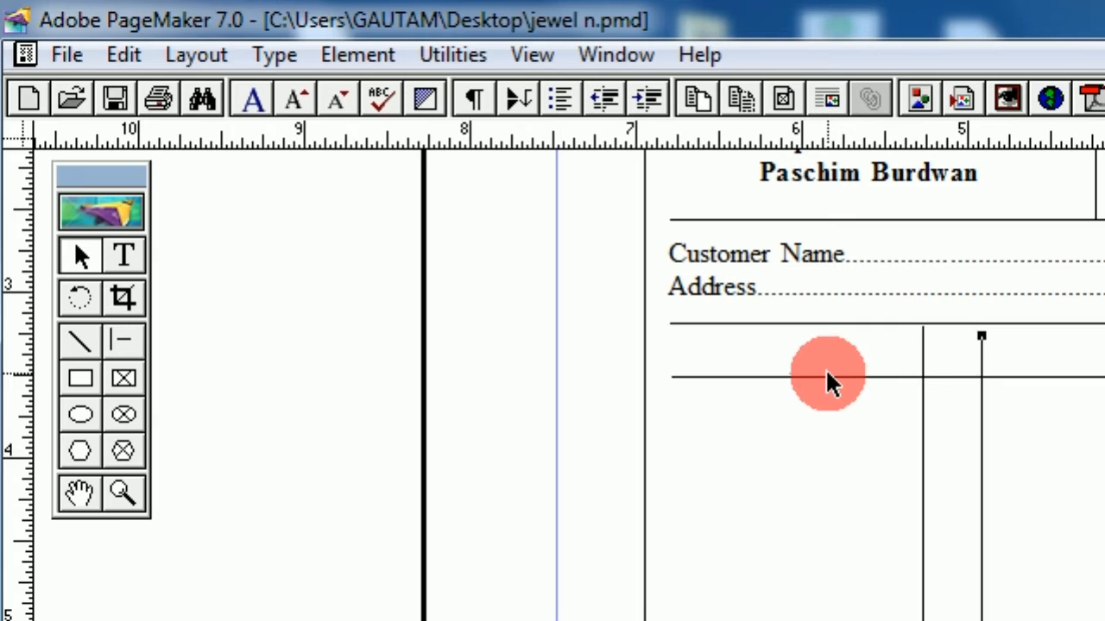
key(Right)
key(Right)
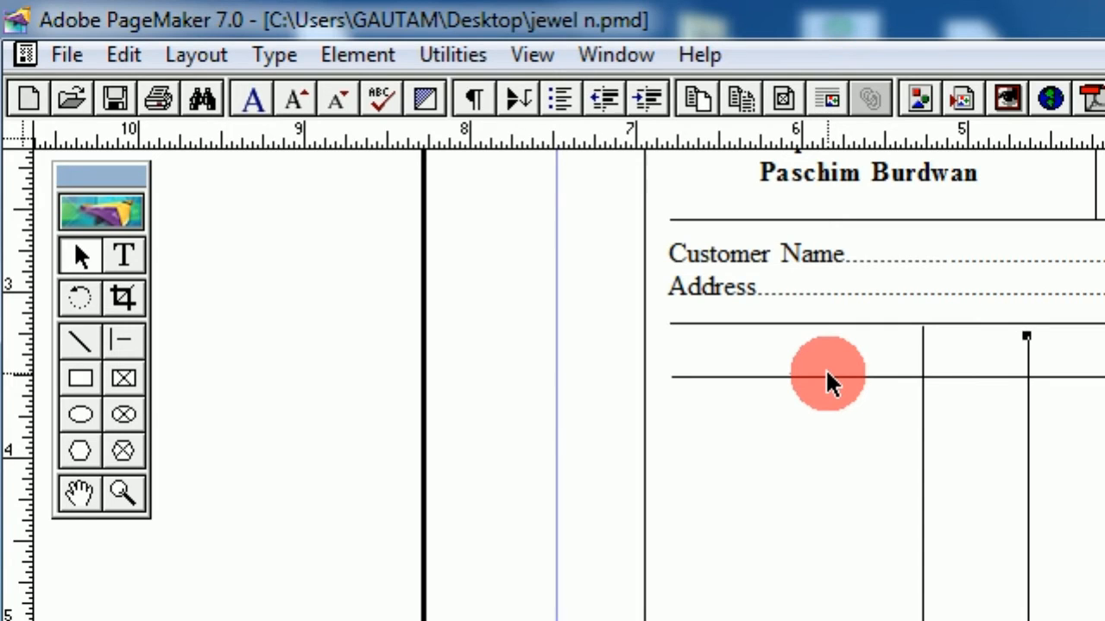
key(Right)
key(Right)
key(Right)
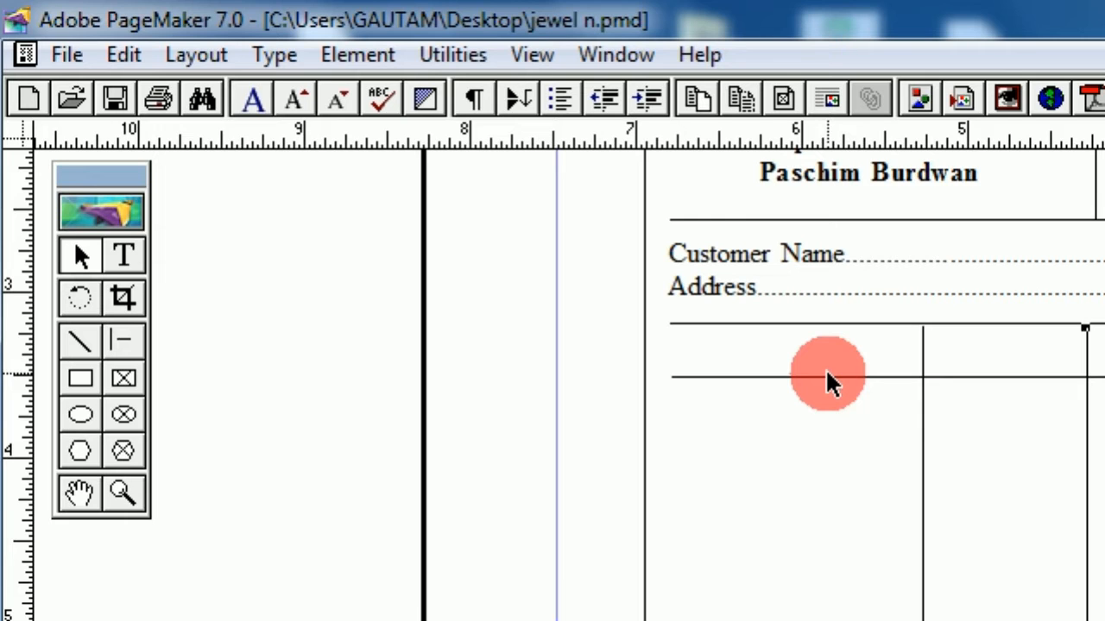
Step: Paste another copy of the vertical line and place it about 0.8 in right of the first column line
click(130, 57)
click(177, 221)
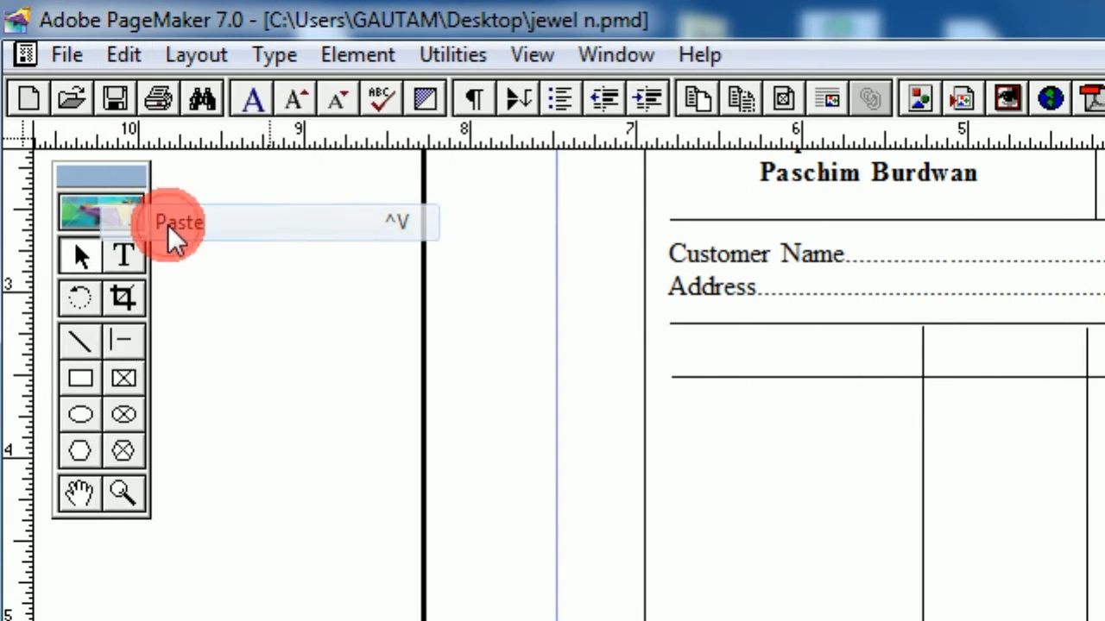
key(Right)
key(Right)
key(Right)
key(Right)
key(Right)
key(Right)
key(Right)
key(Right)
key(Right)
key(Right)
key(Right)
key(Right)
key(Right)
key(Right)
key(Right)
key(Right)
key(Right)
key(Right)
key(Right)
key(Right)
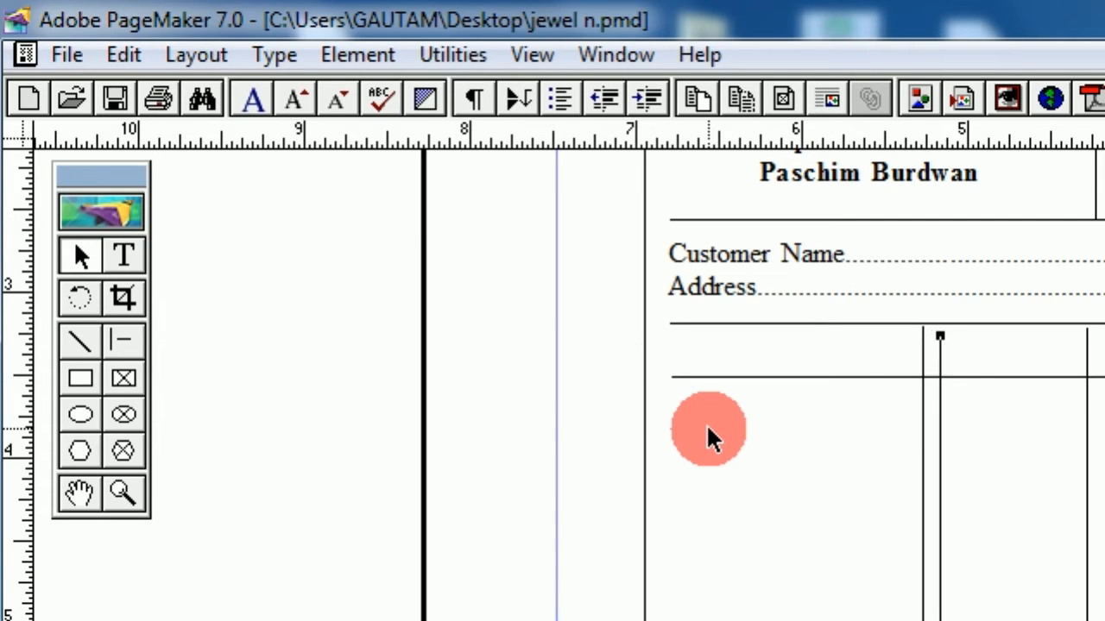
key(Right)
key(Right)
key(Right)
key(Right)
key(Right)
key(Right)
key(Right)
key(Right)
key(Right)
key(Right)
key(Right)
key(Right)
key(Right)
key(Right)
key(Right)
key(Right)
key(Right)
key(Right)
key(Right)
key(Right)
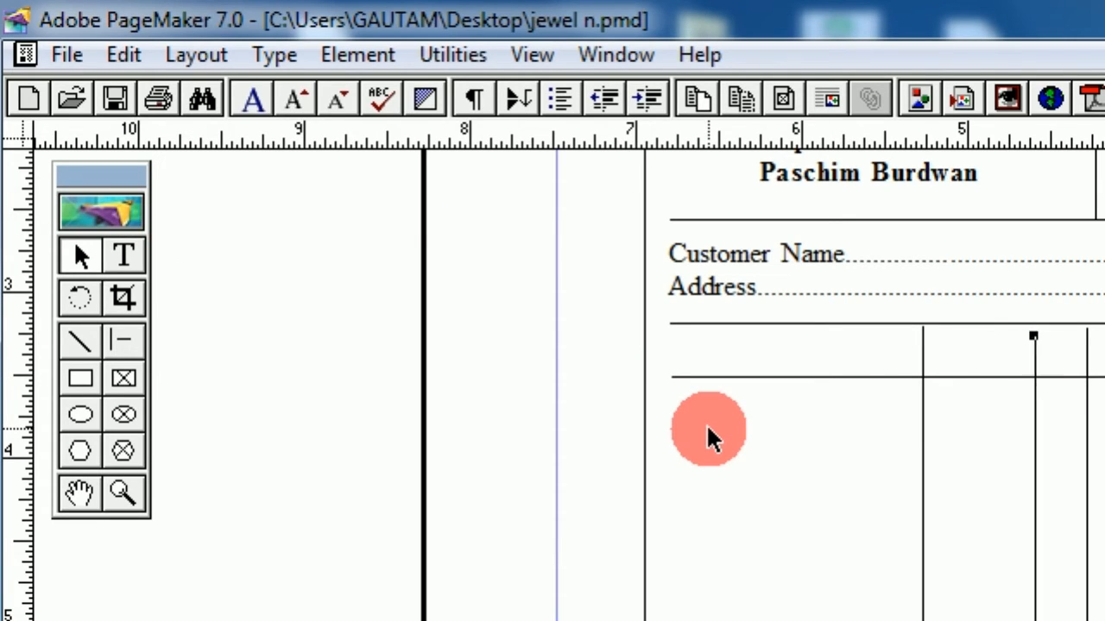
key(Right)
key(Right)
key(Right)
key(Right)
key(Right)
key(Right)
key(Right)
key(Right)
key(Right)
key(Right)
key(Right)
key(Right)
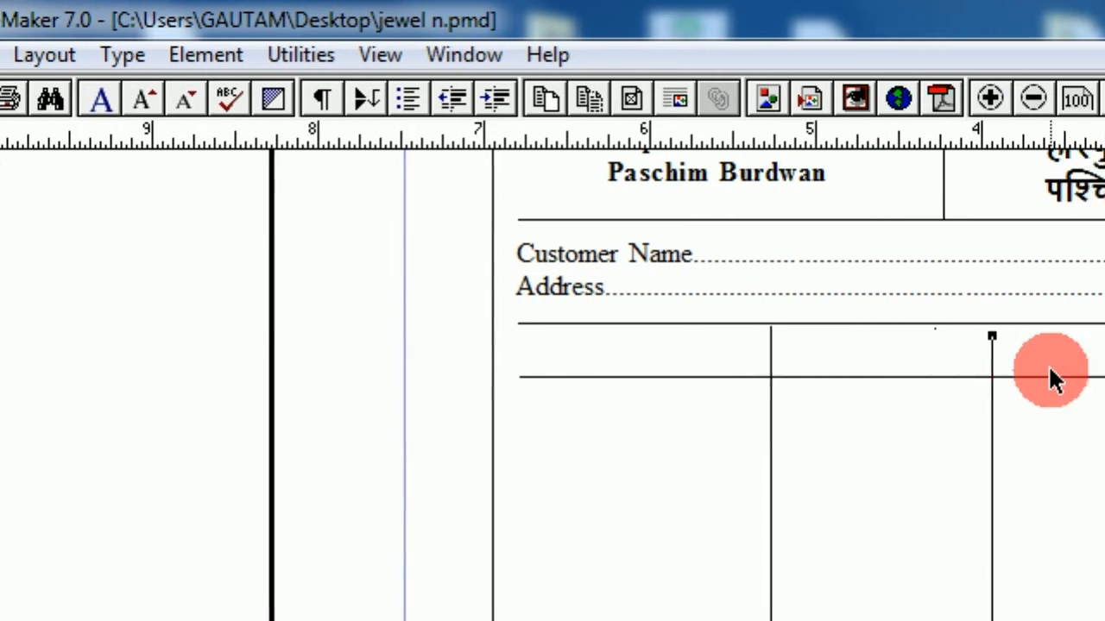
drag(820, 442, 734, 442)
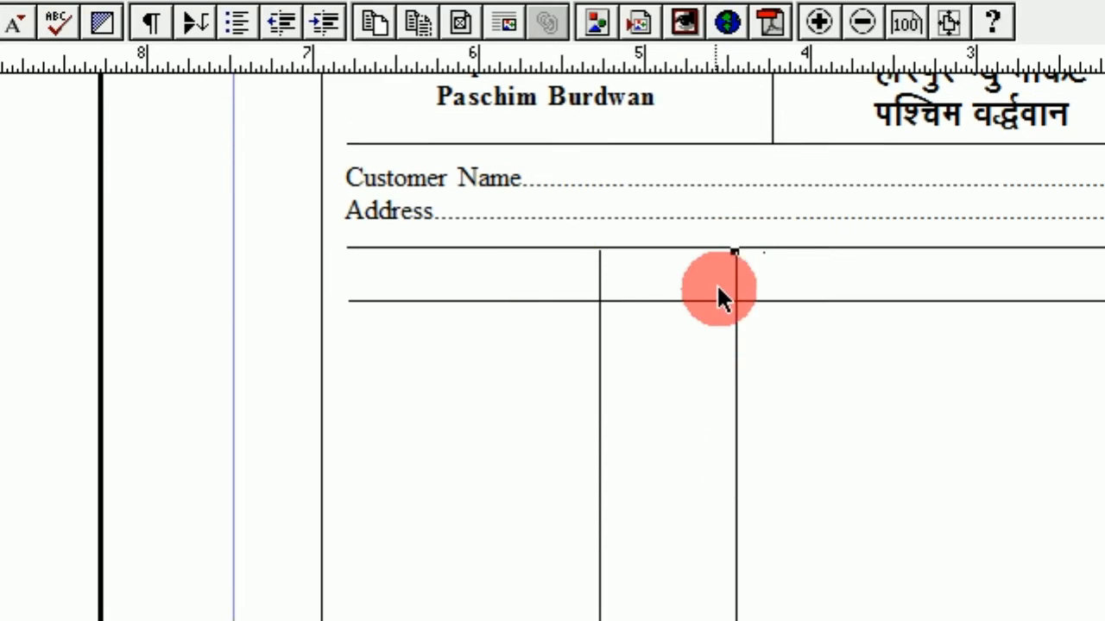
Step: Duplicate the second column line and move the copy about 0.9 in to its right as the third column line
click(123, 55)
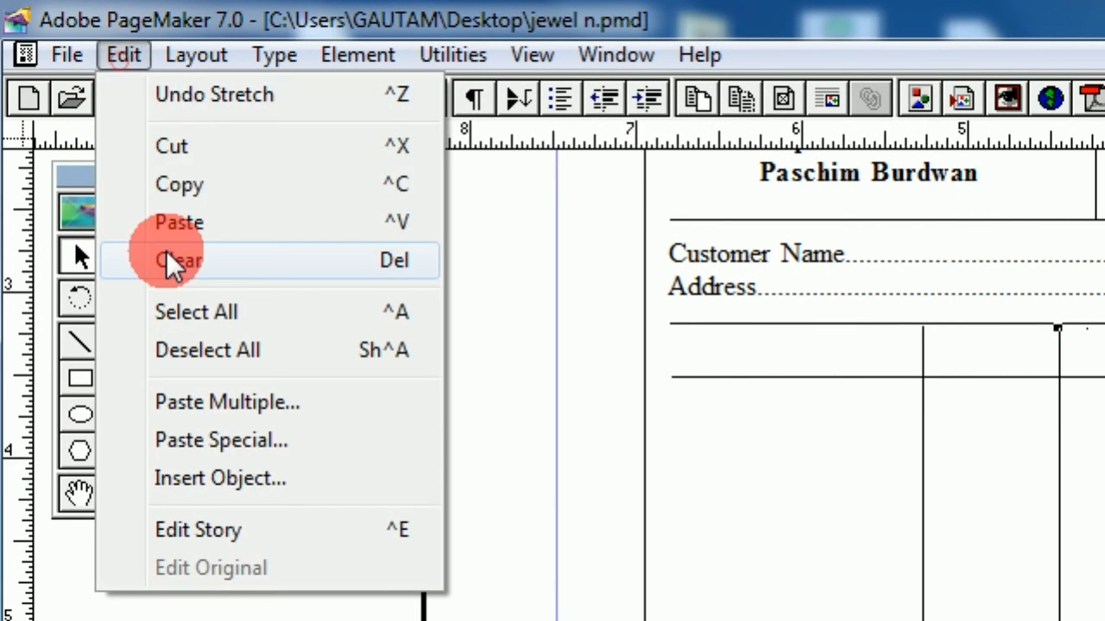
click(176, 194)
click(123, 54)
click(229, 222)
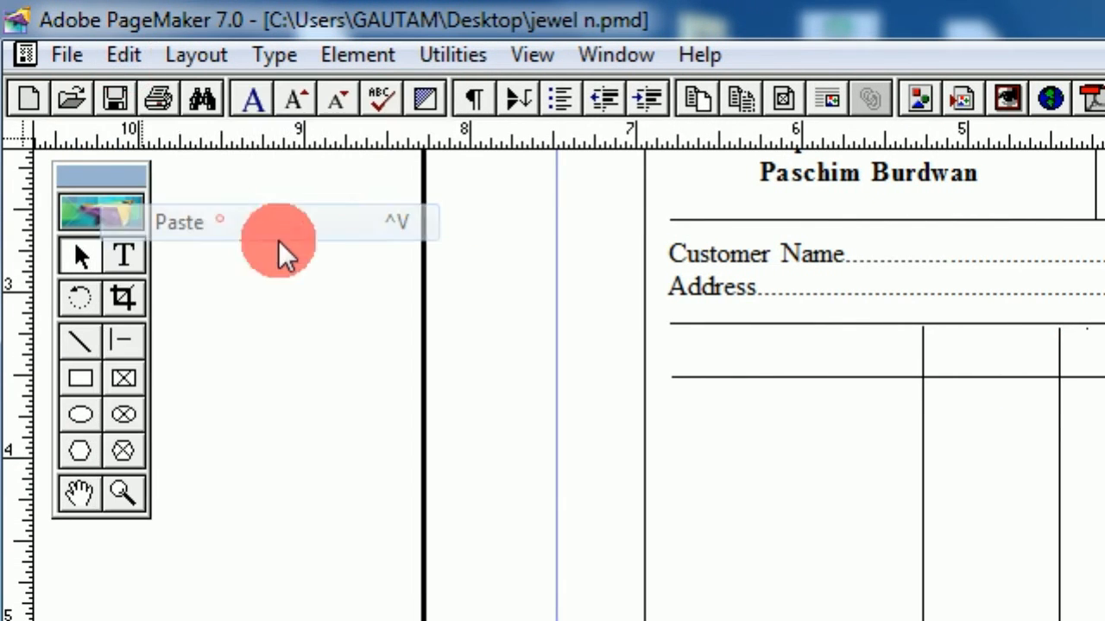
key(Right)
key(Right)
key(Right)
key(Right)
key(Right)
key(Right)
key(Right)
key(Right)
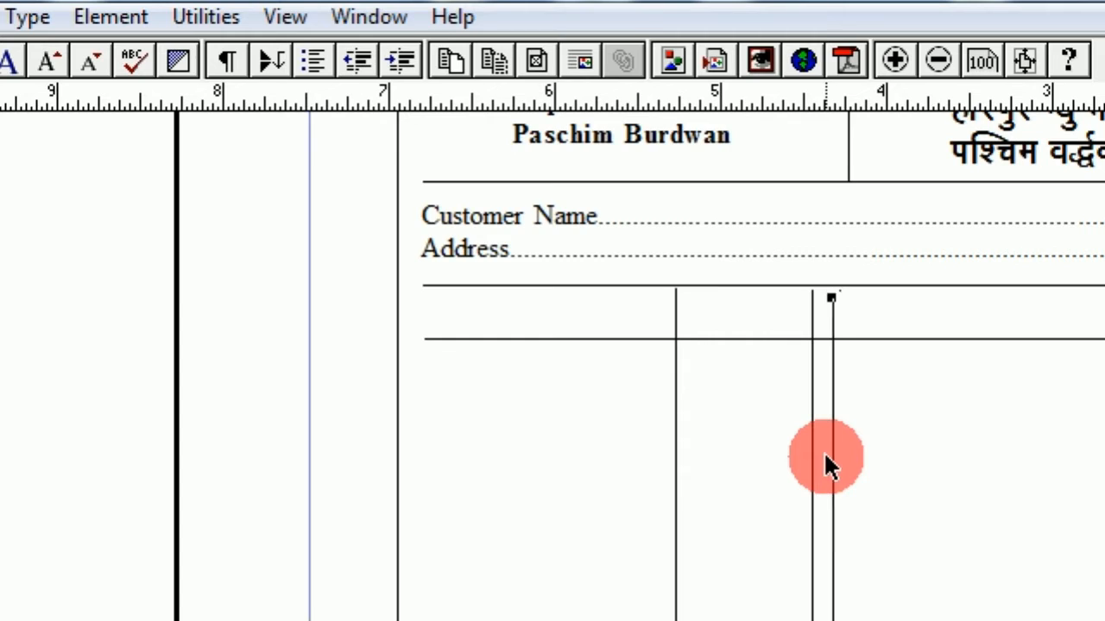
key(Right)
key(Right)
key(Right)
key(Right)
key(Right)
key(Right)
key(Right)
key(Right)
key(Right)
key(Right)
key(Right)
key(Right)
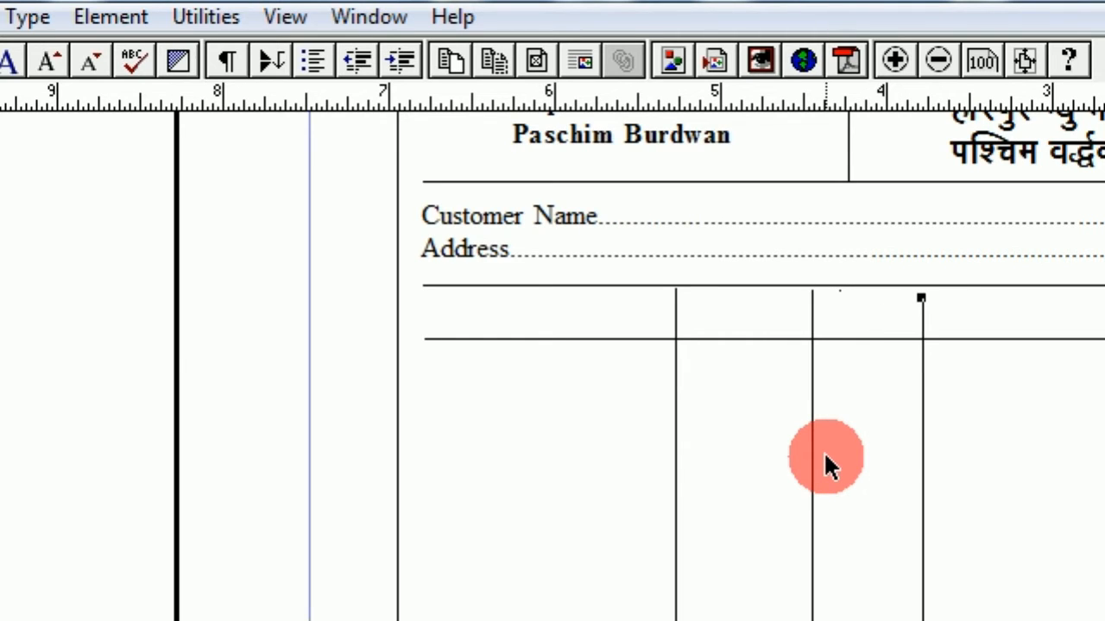
key(Up)
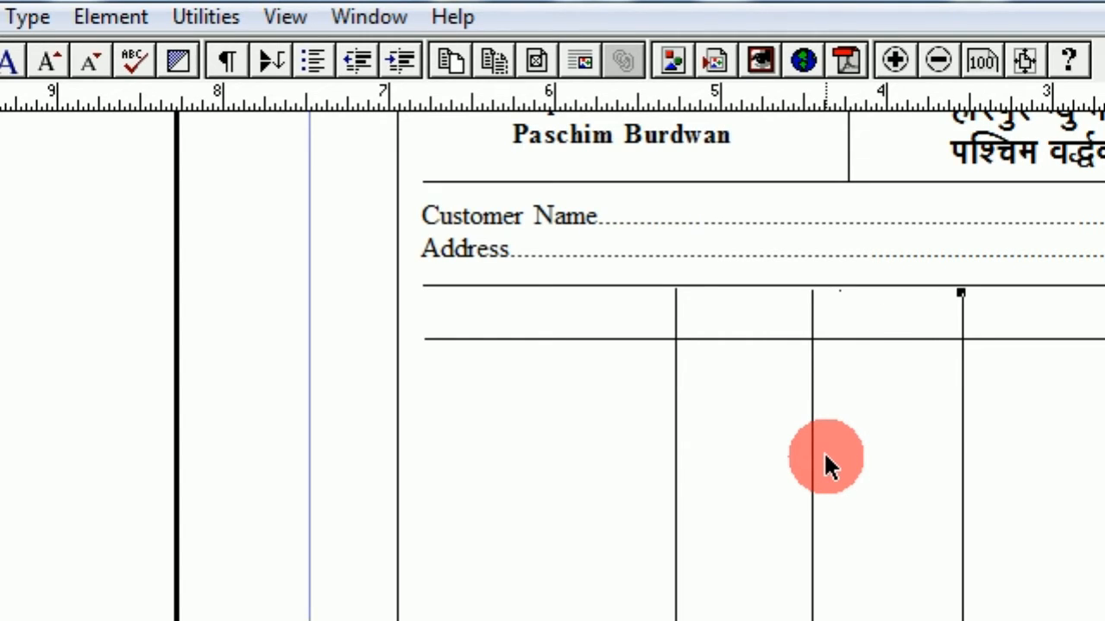
key(Left)
key(Left)
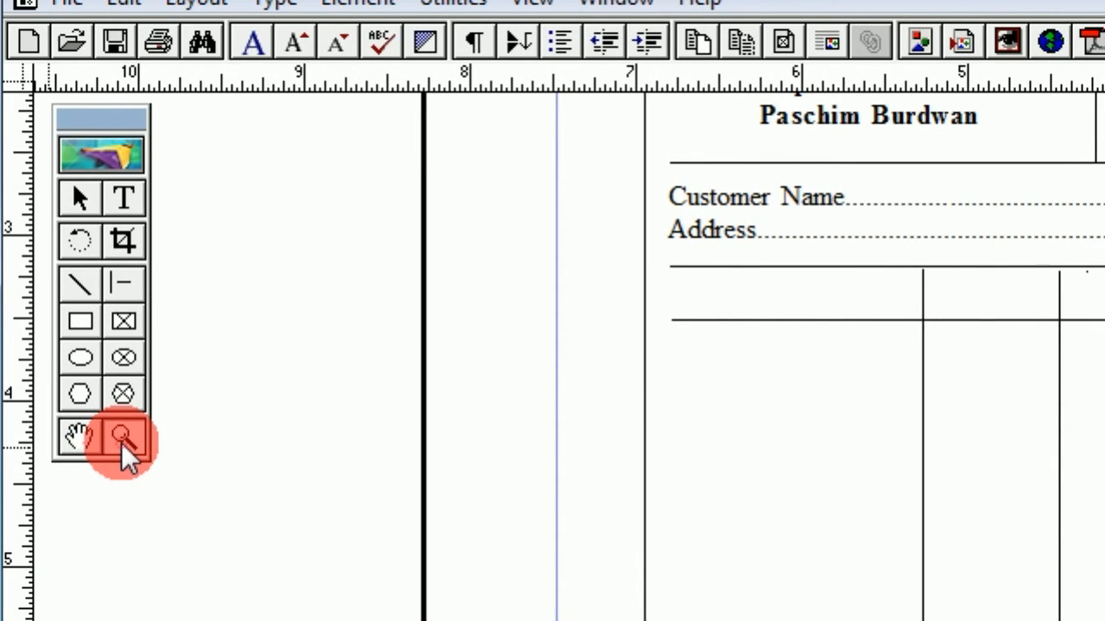
Step: Raise the first and second column lines so their upper ends meet the table's upper rule
click(122, 442)
drag(597, 226, 1104, 397)
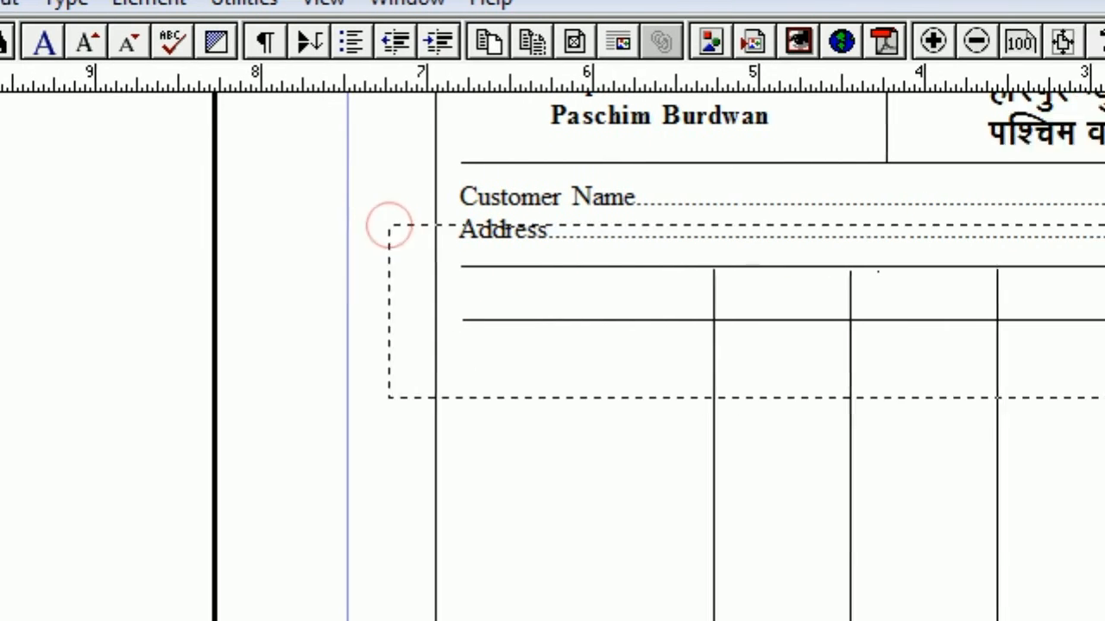
drag(388, 226, 388, 226)
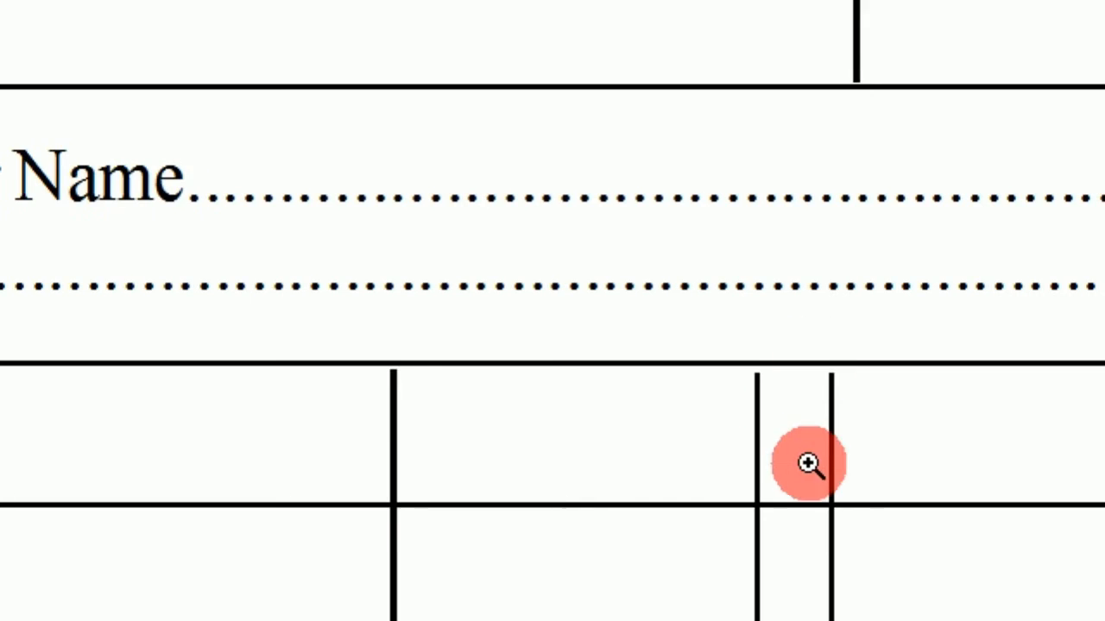
click(77, 162)
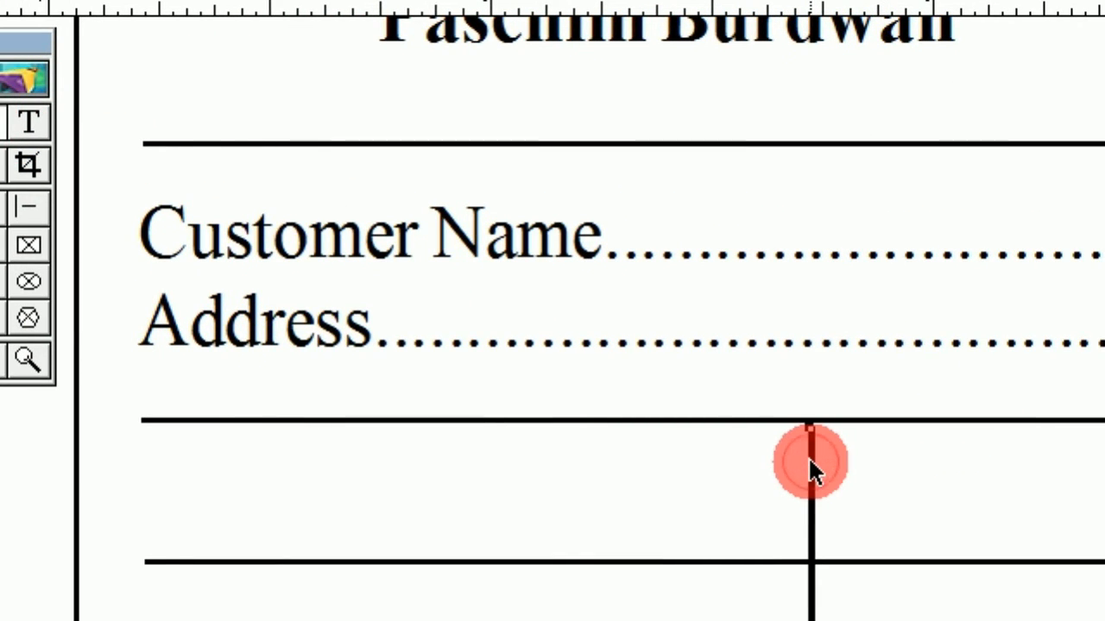
click(809, 461)
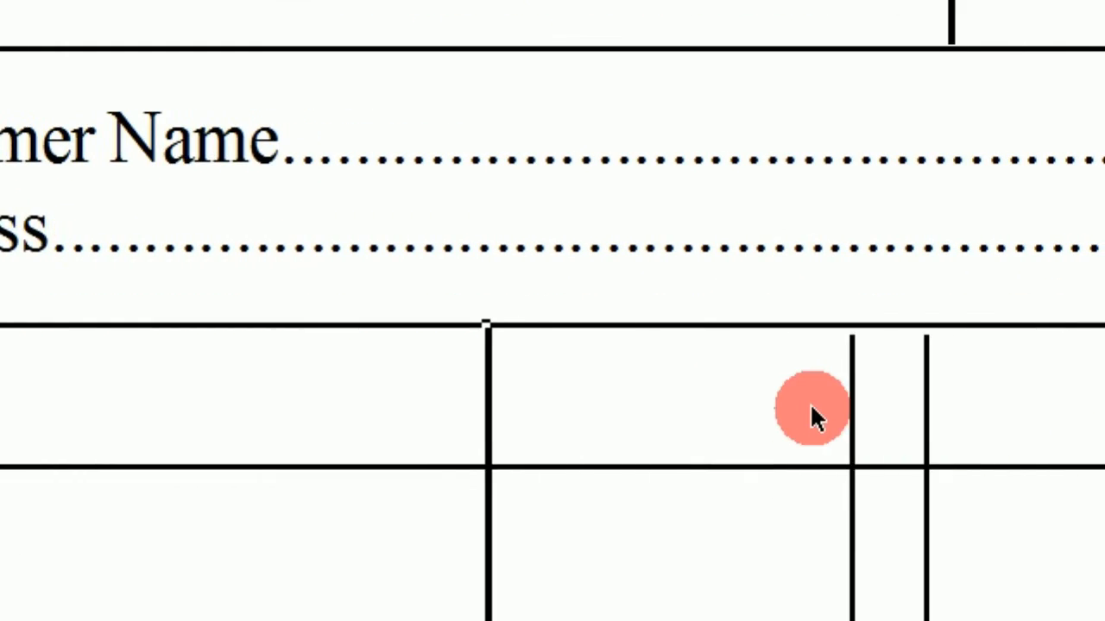
click(813, 387)
key(Up)
key(Up)
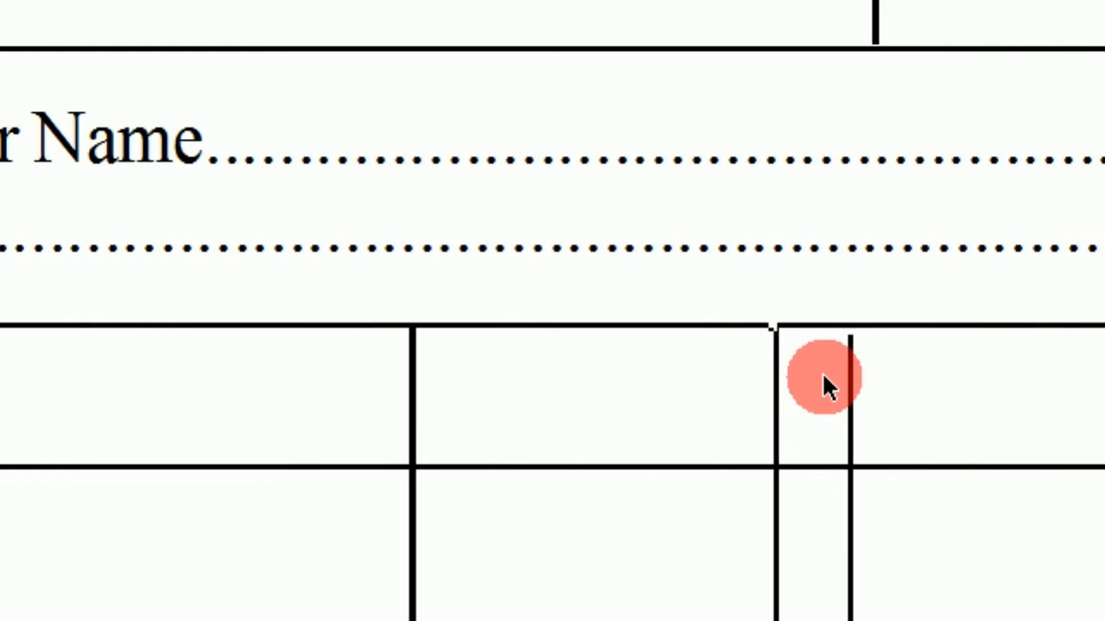
Step: Delete the extra vertical line just right of the second column line and raise the third column line to the table's upper rule
click(851, 436)
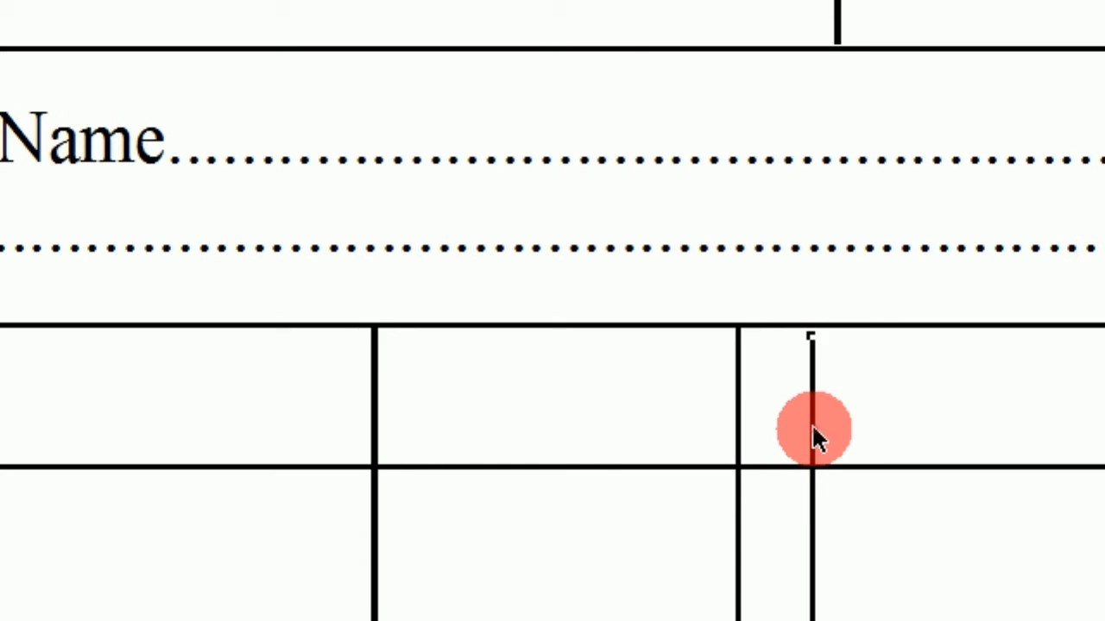
click(815, 436)
key(Delete)
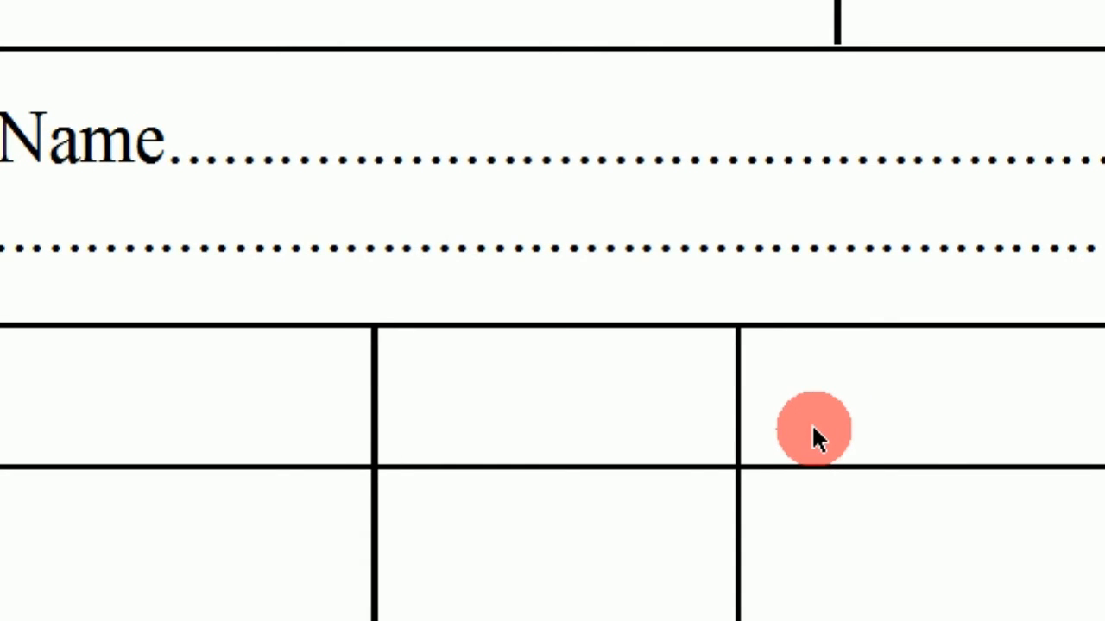
click(808, 399)
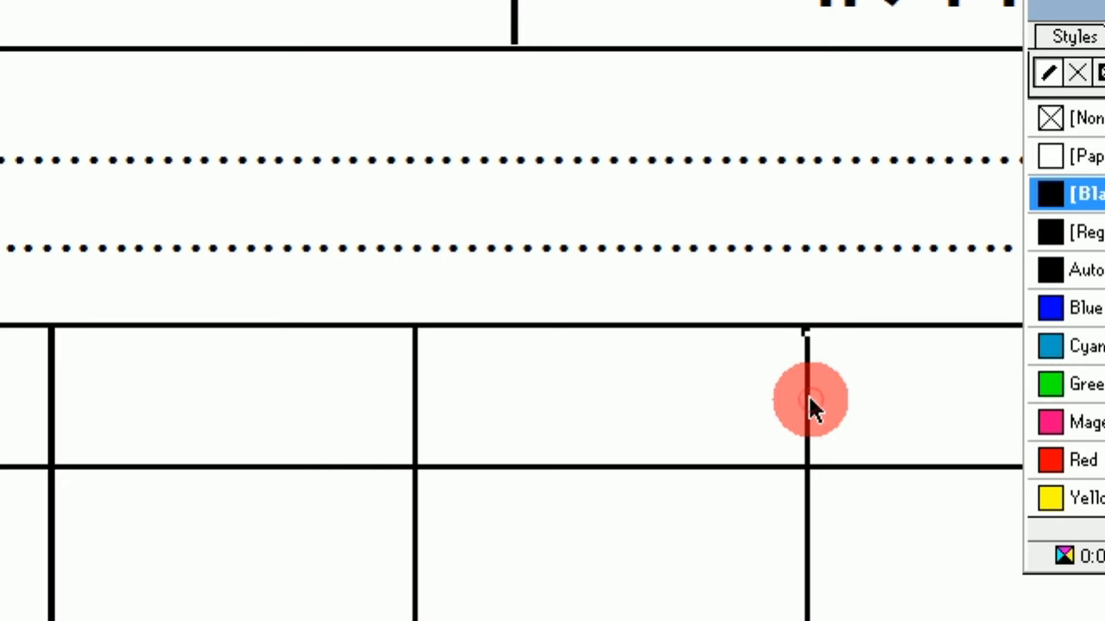
key(Up)
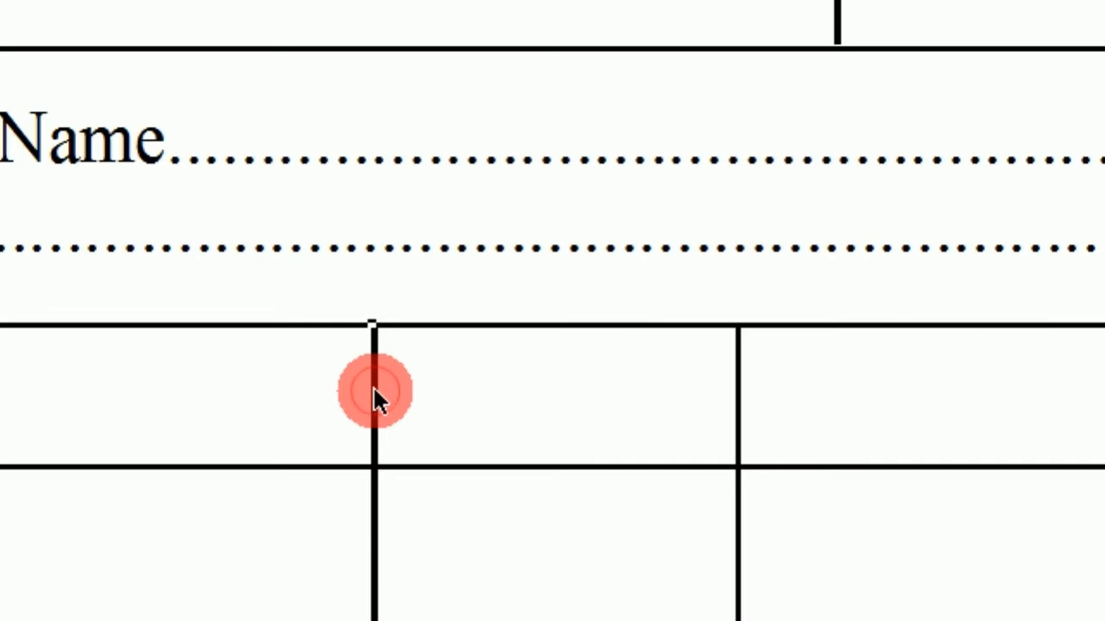
Step: Nudge the first column line about 0.05 in right to widen the first table column
key(Right)
key(Right)
key(Right)
key(Right)
key(Right)
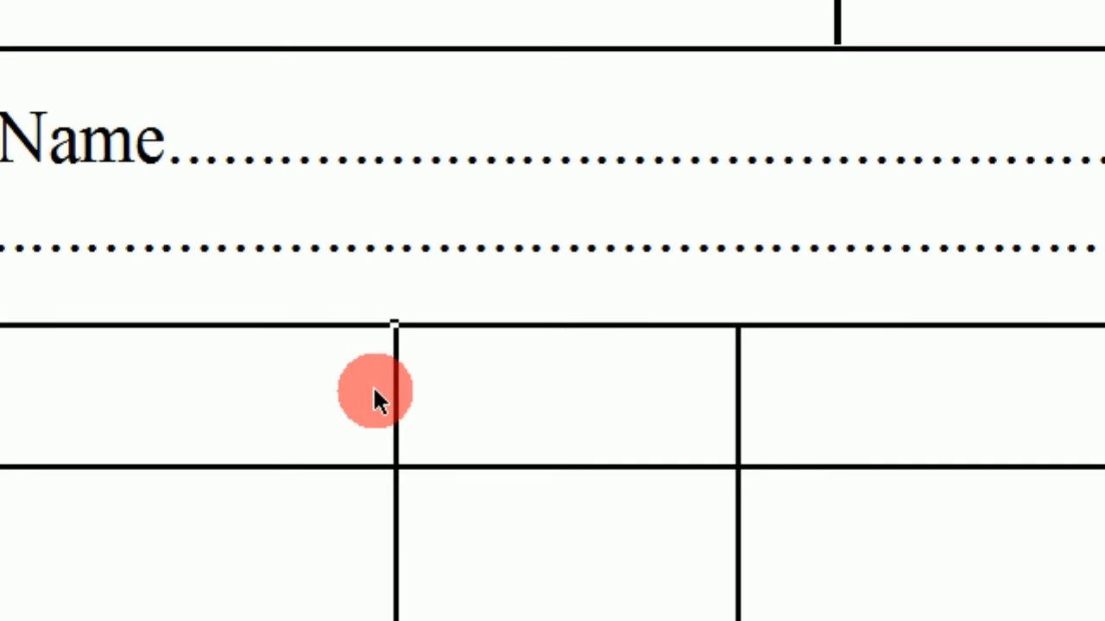
Step: Nudge the second column line right to X about -4.259 in to widen the second table column
click(718, 413)
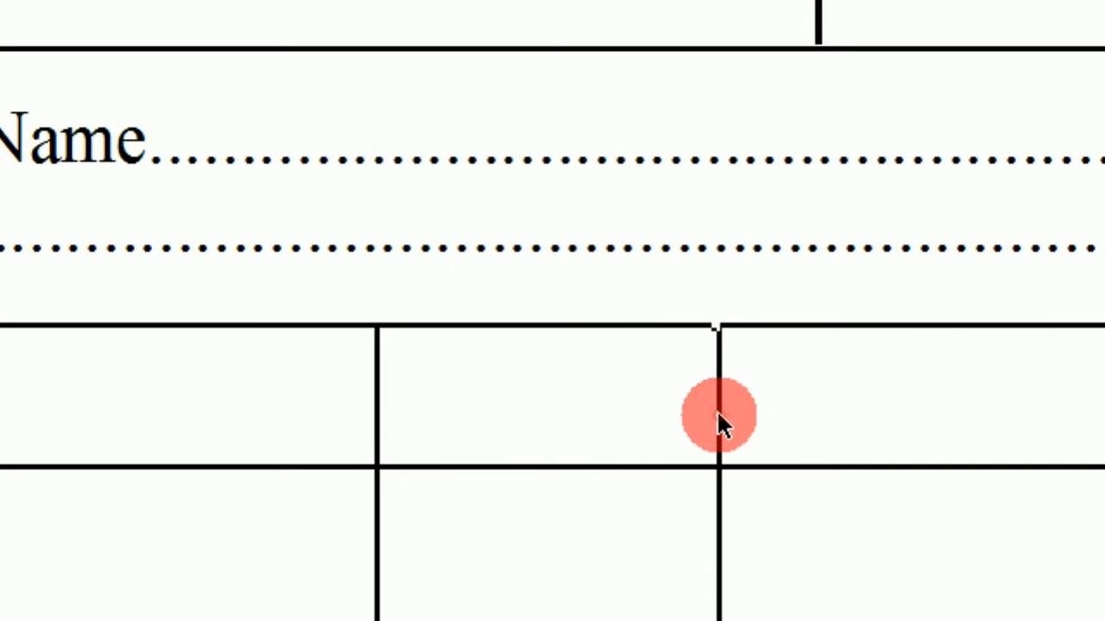
key(Right)
key(Right)
key(Right)
key(Right)
key(Right)
key(Right)
key(Right)
key(Right)
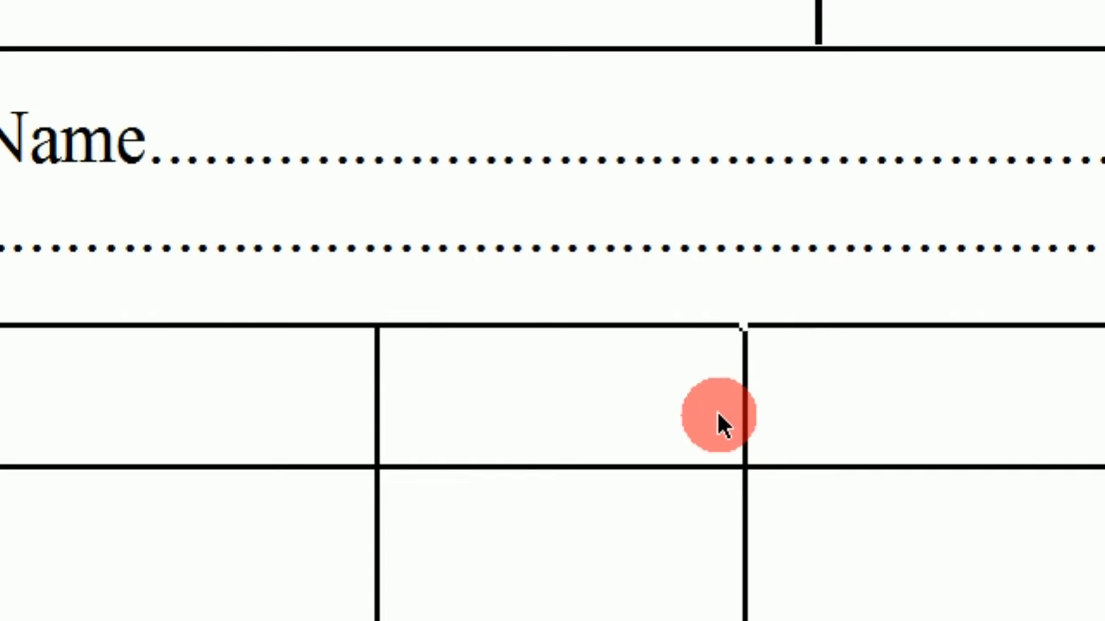
key(Right)
key(Right)
key(Right)
key(Right)
key(Right)
key(Right)
key(Right)
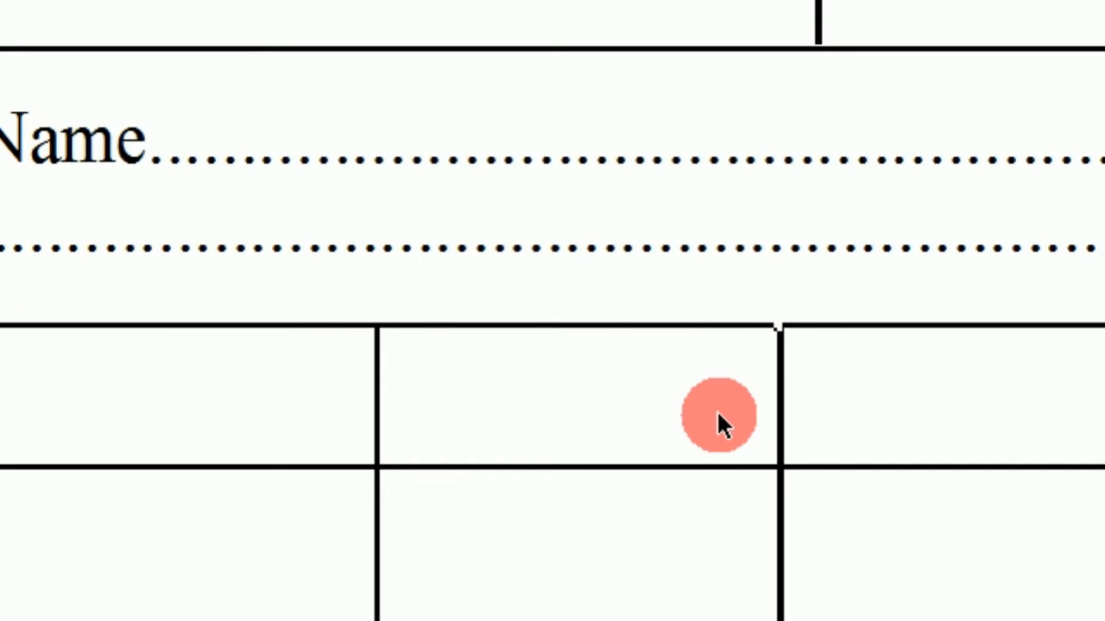
key(Right)
key(Right)
key(Right)
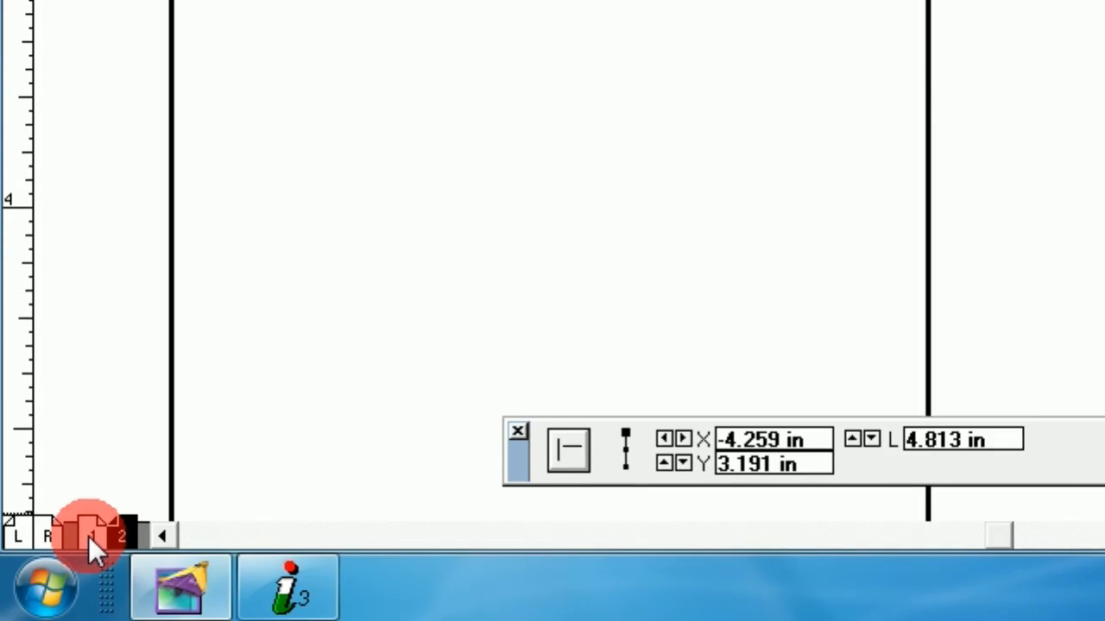
click(91, 535)
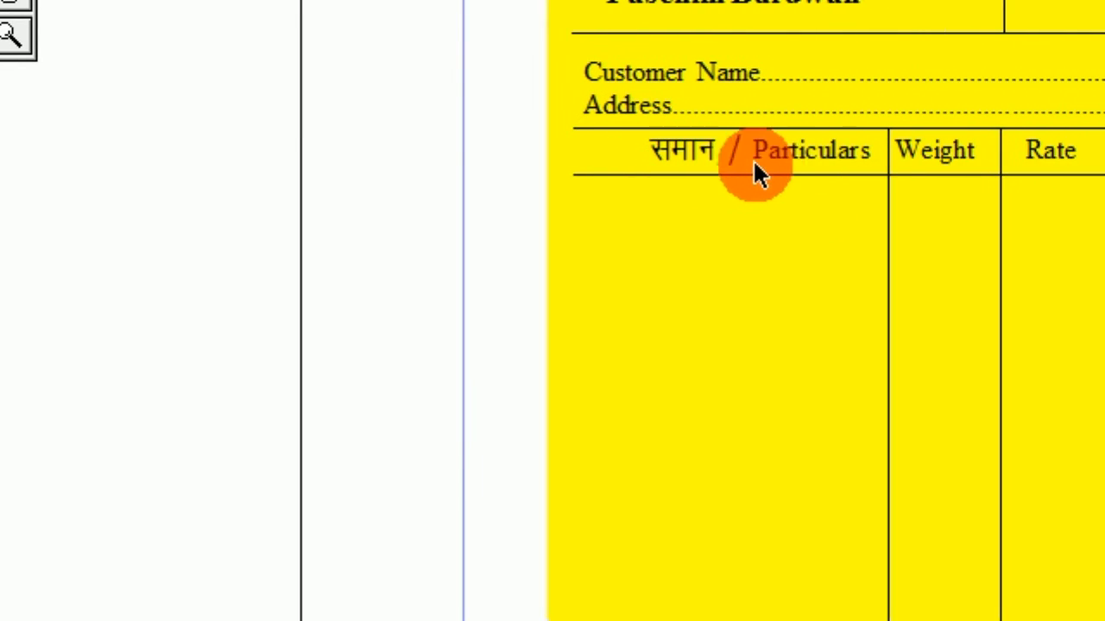
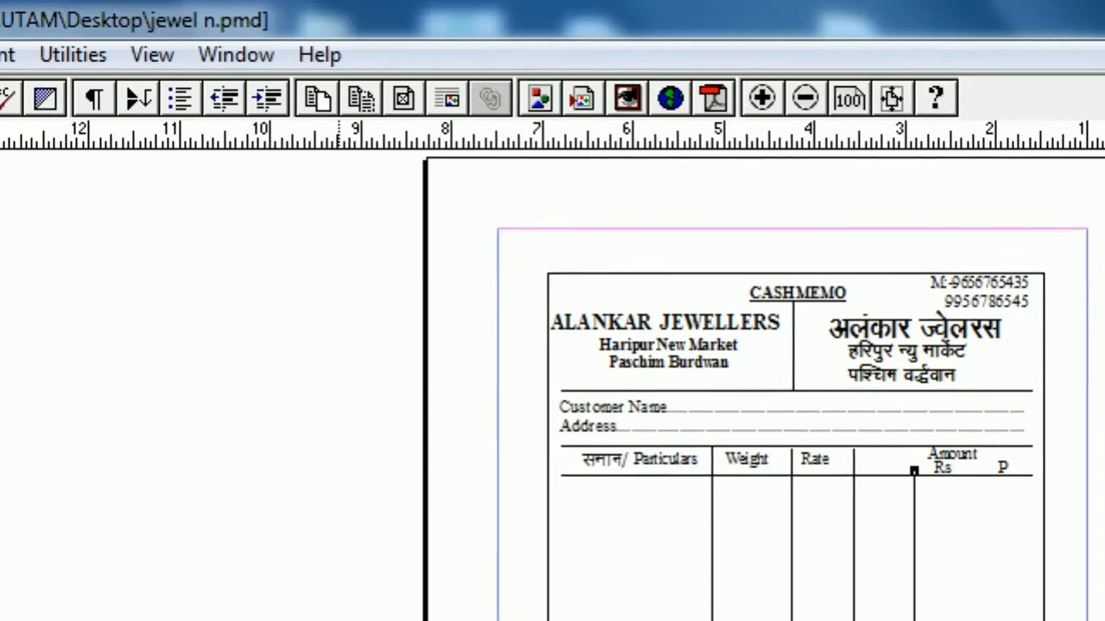
click(49, 52)
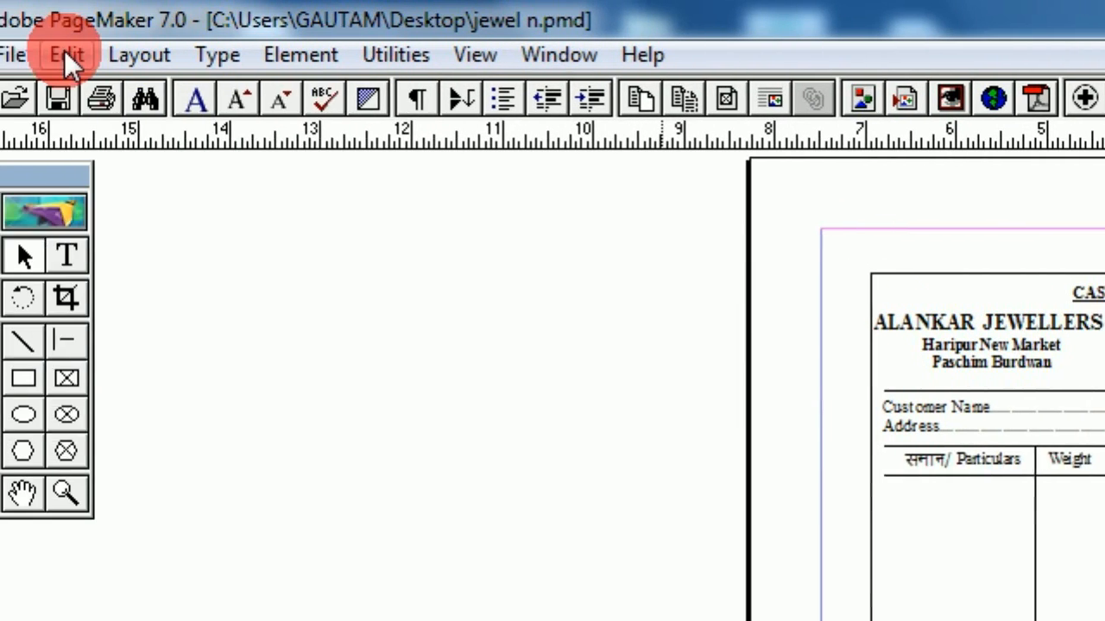
click(212, 237)
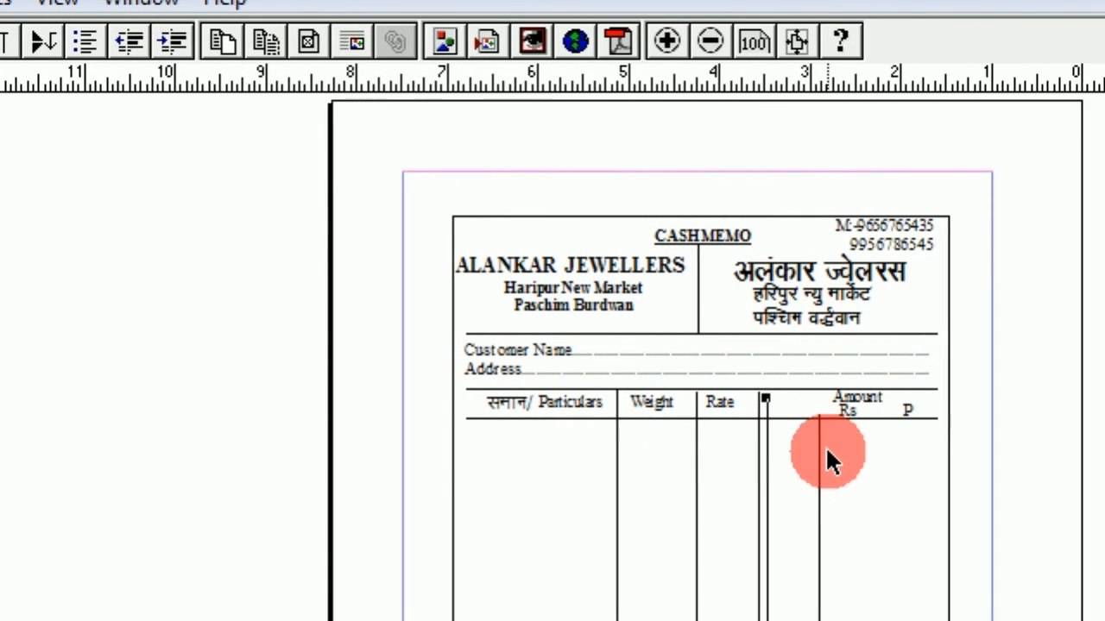
click(876, 463)
click(769, 438)
key(Delete)
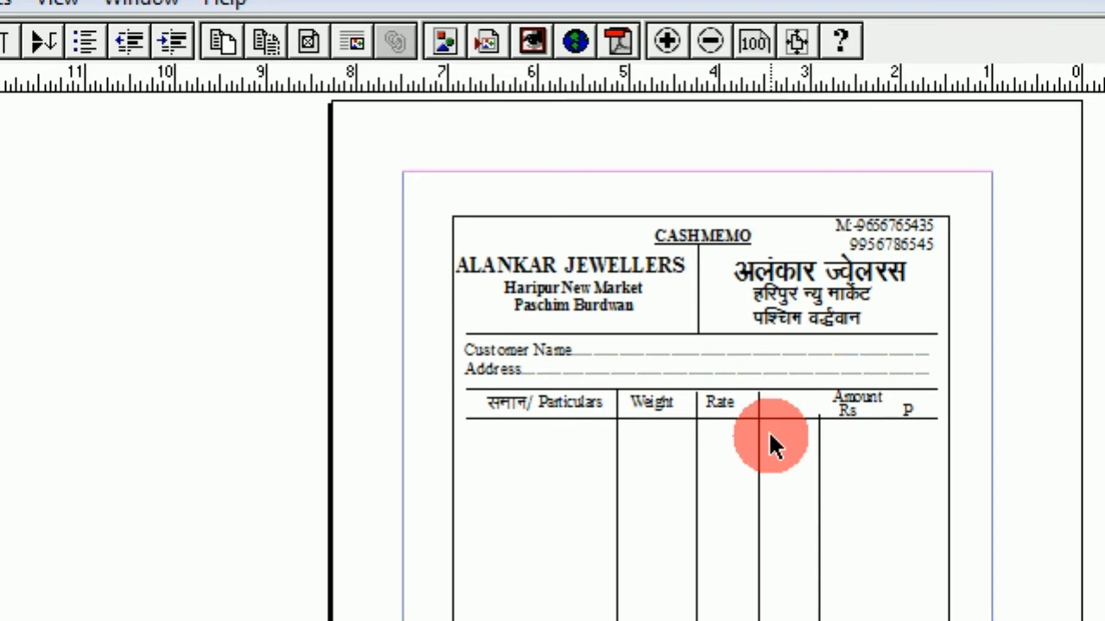
Step: Bring the fourth column line's upper end down to the header's lower rule, at Y about 3.5 in
right_click(813, 454)
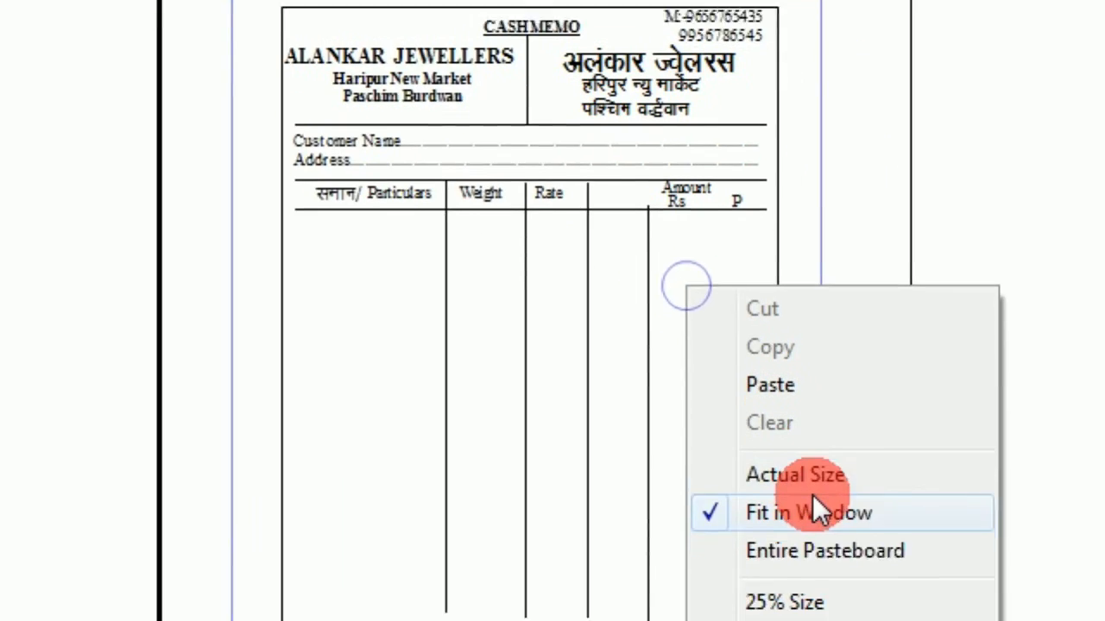
click(816, 431)
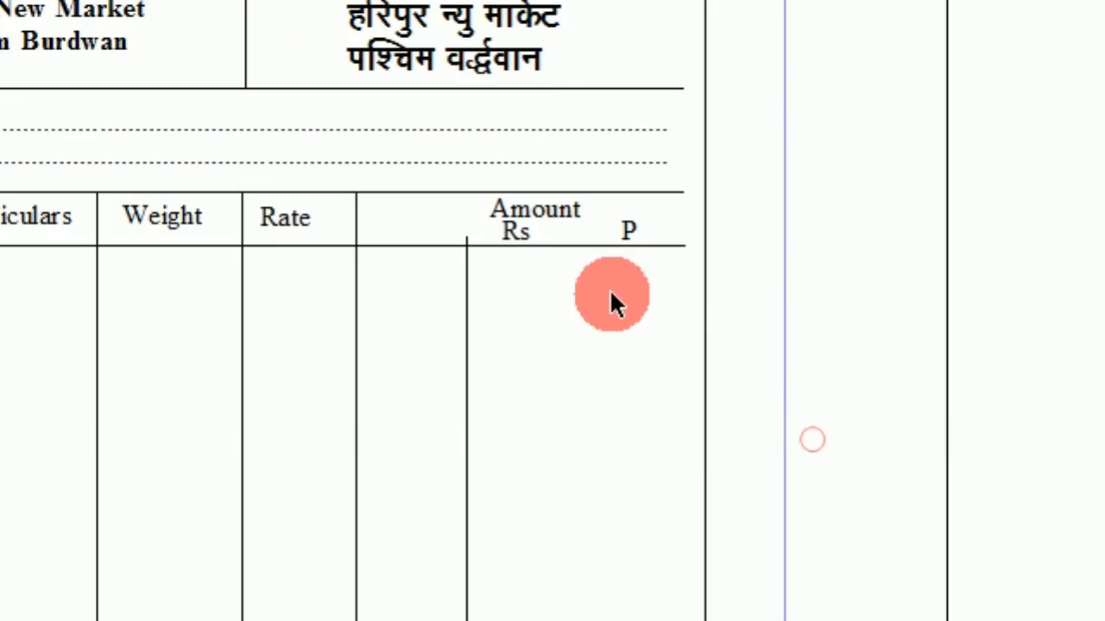
click(466, 299)
drag(466, 237, 464, 244)
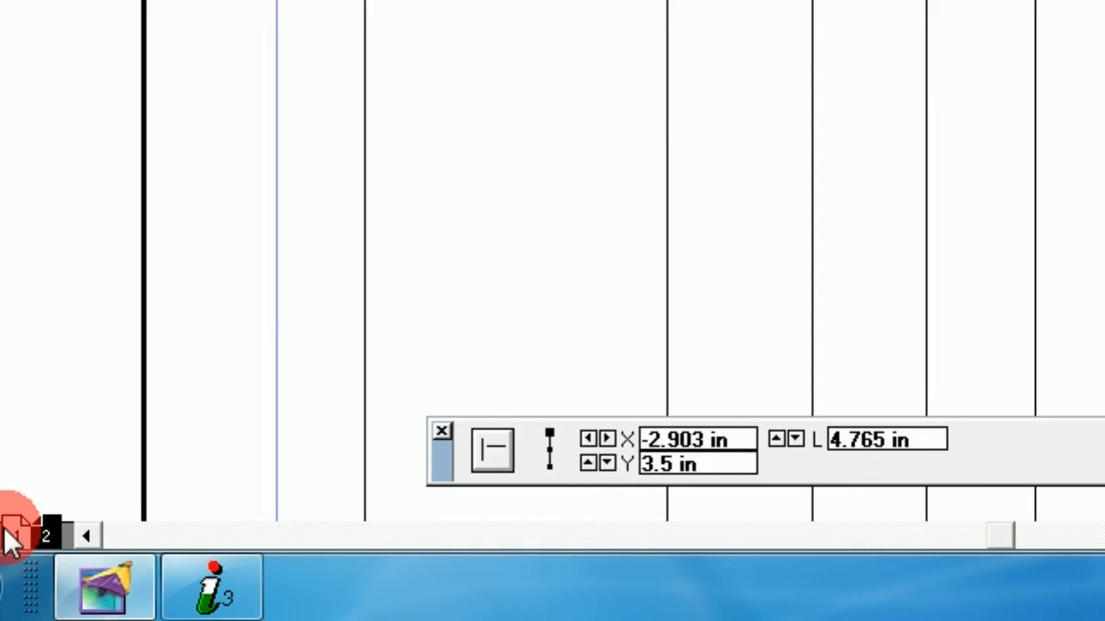
Step: Check the column lines on the page 1 sample and duplicate the fourth column line on page 2
click(104, 537)
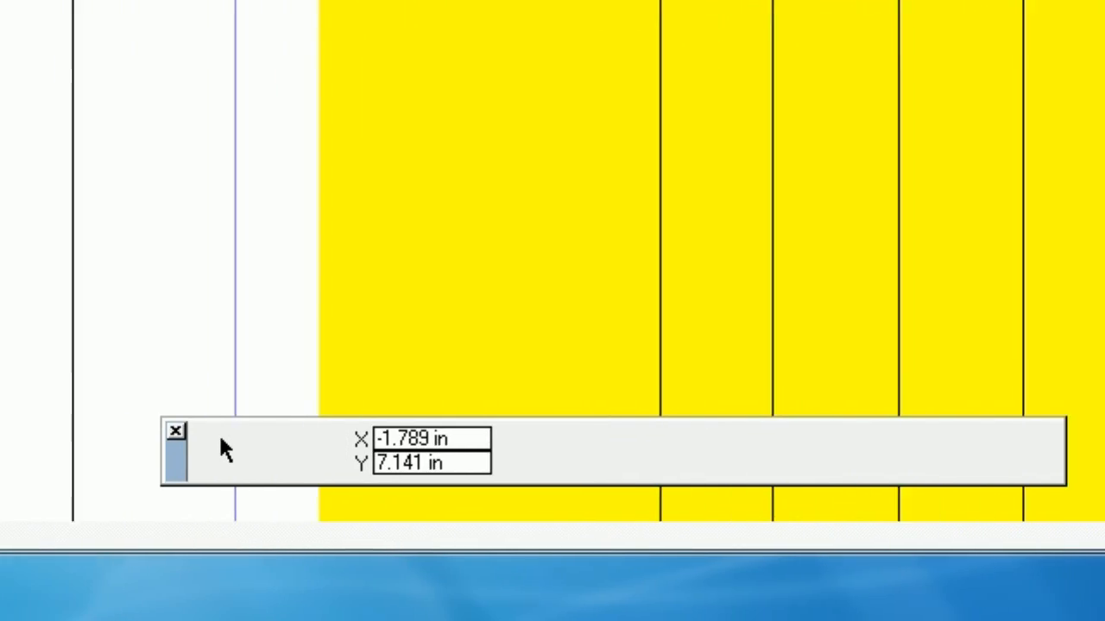
click(17, 535)
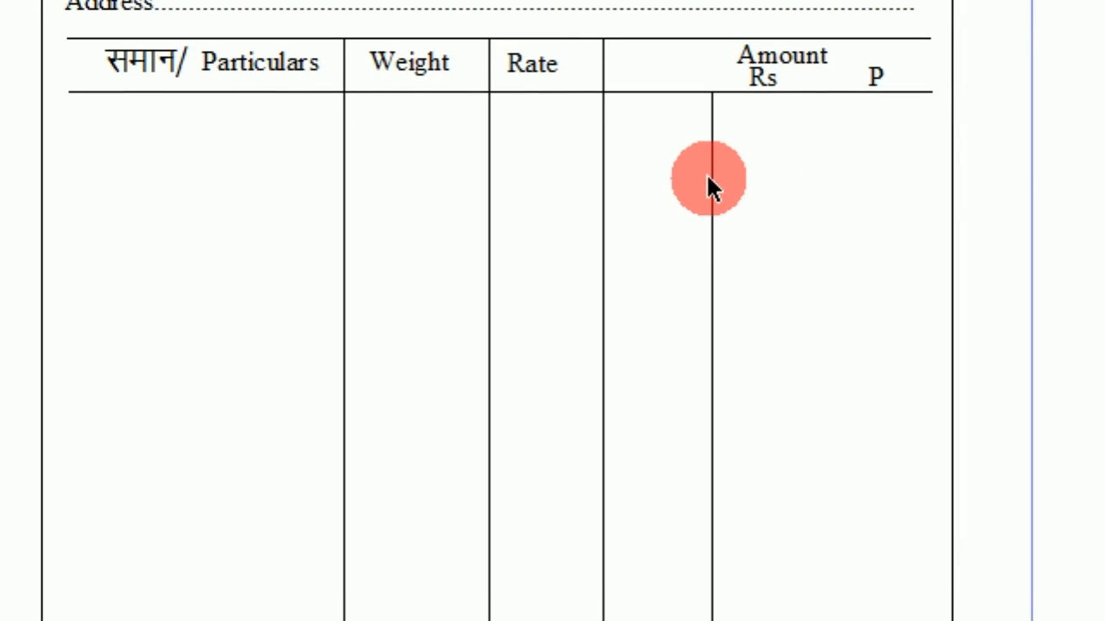
click(707, 177)
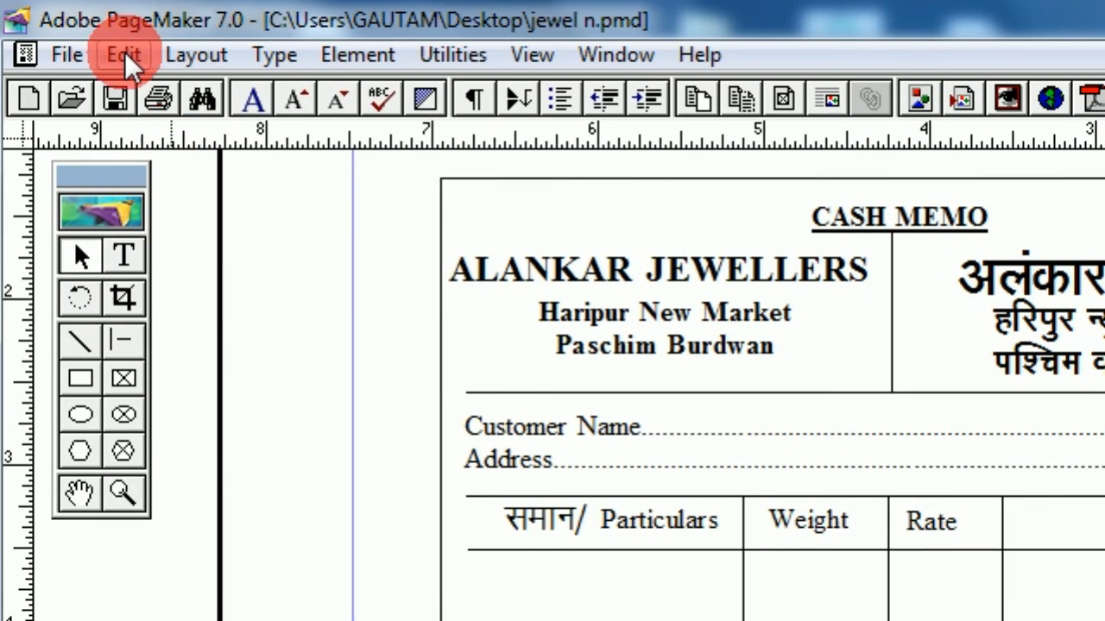
click(127, 52)
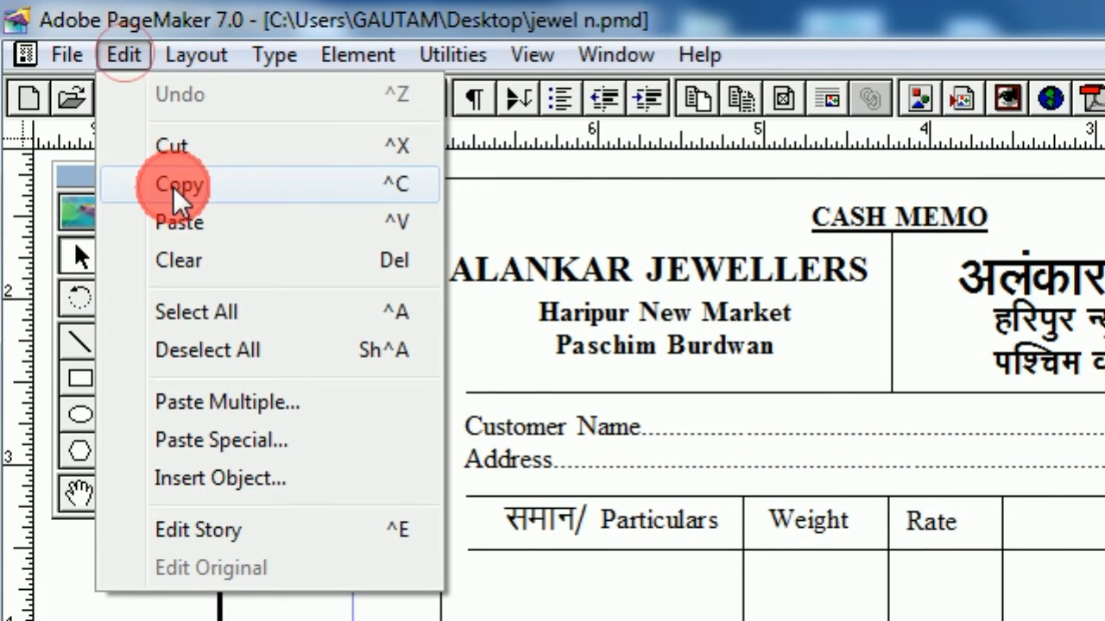
click(175, 190)
click(131, 57)
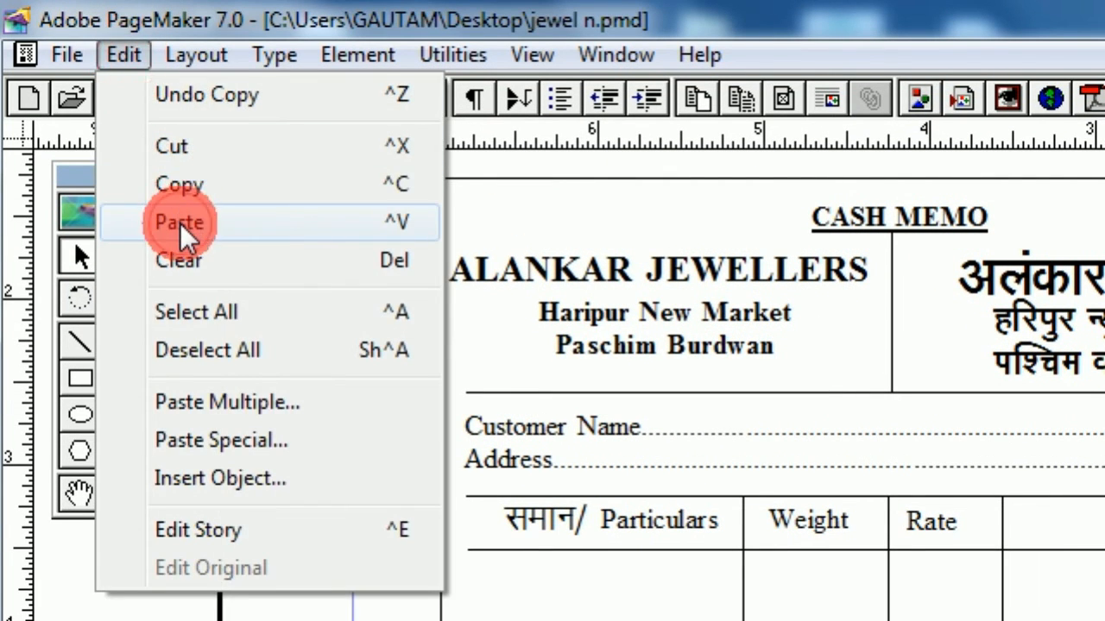
click(181, 226)
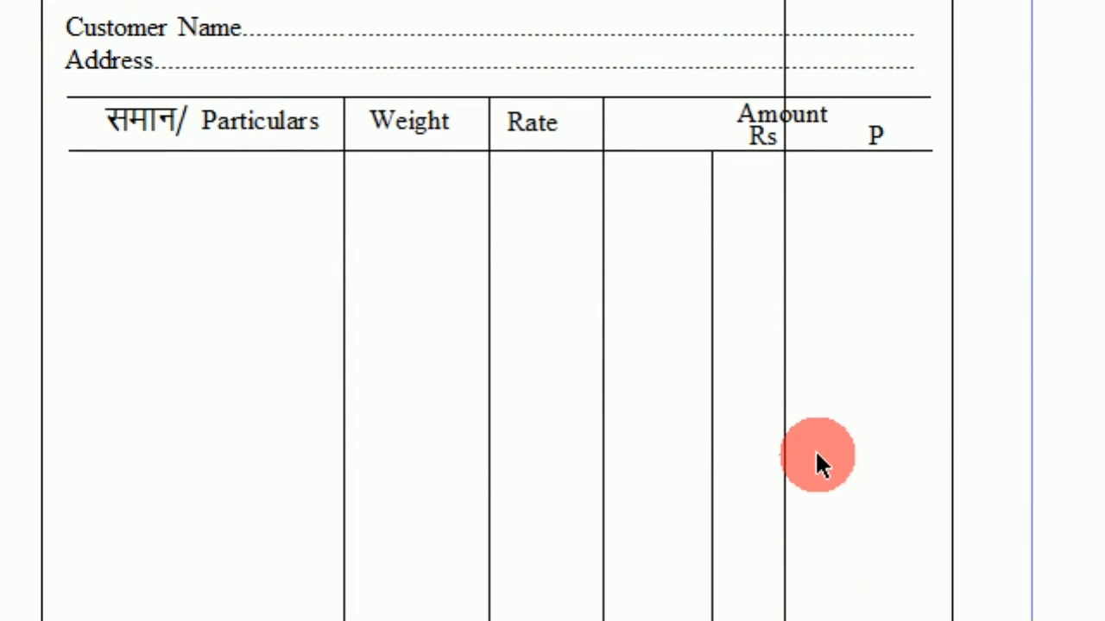
Step: Move the duplicated column line down to the header's lower rule and right to stand between the Rs and P headings
key(Down)
key(Down)
key(Down)
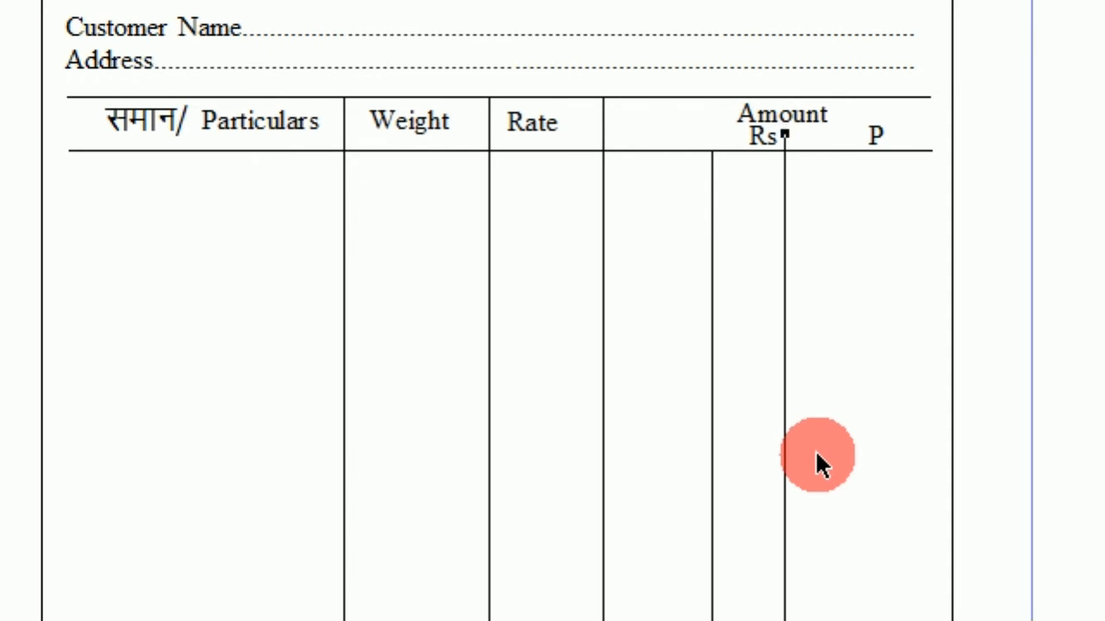
key(Right)
key(Right)
key(Right)
key(Right)
key(Right)
key(Right)
key(Right)
key(Right)
key(Right)
key(Right)
key(Right)
key(Right)
key(Right)
key(Right)
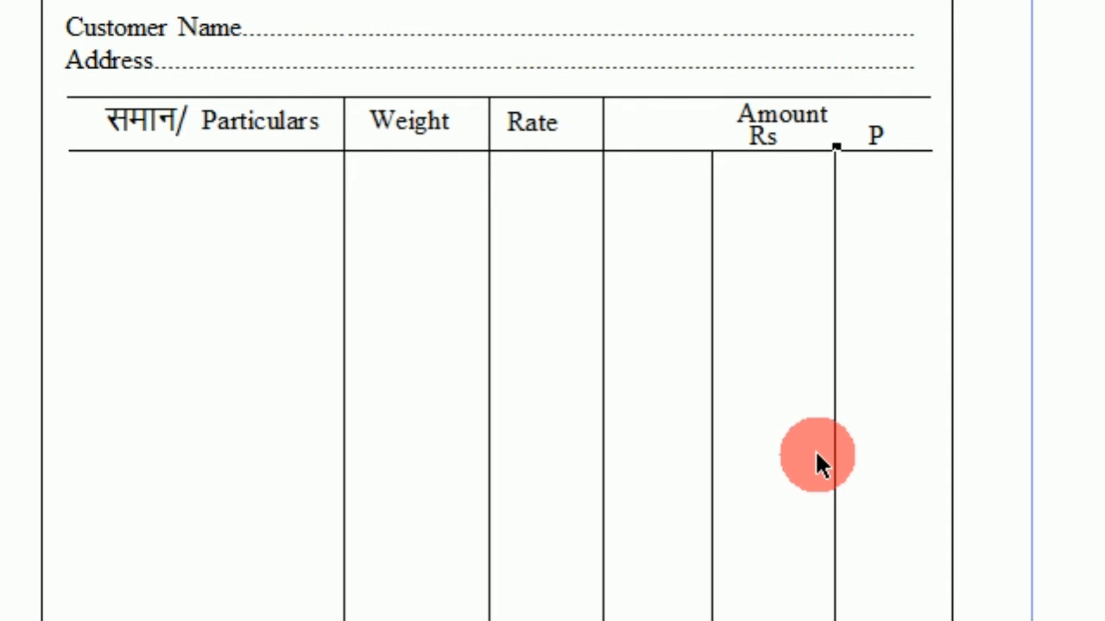
key(Right)
key(Right)
key(Right)
key(Right)
key(Right)
key(Right)
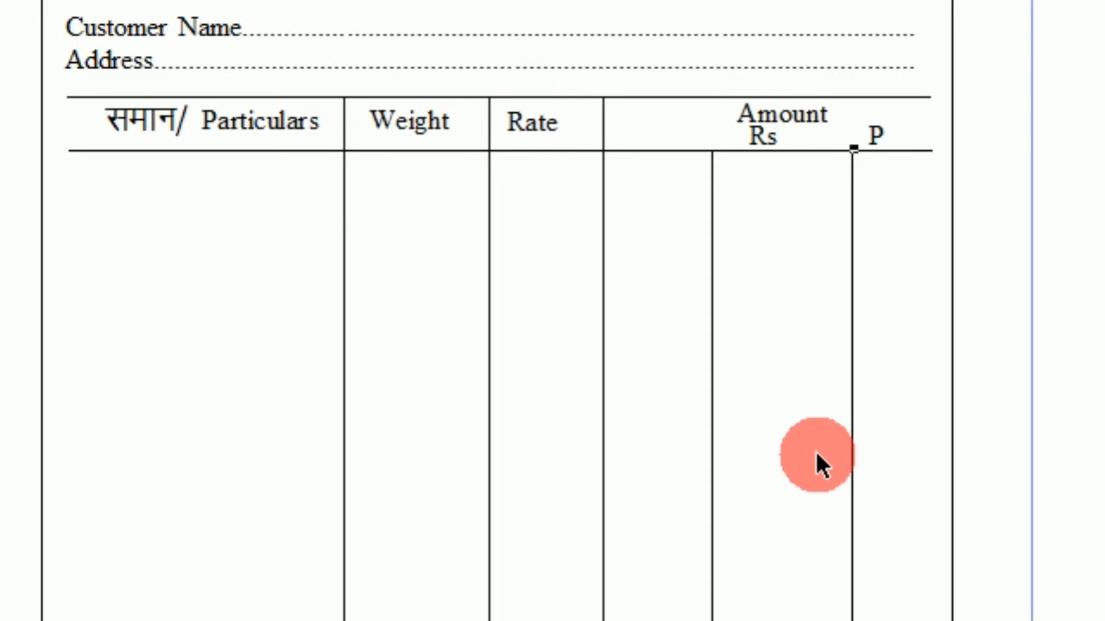
click(793, 340)
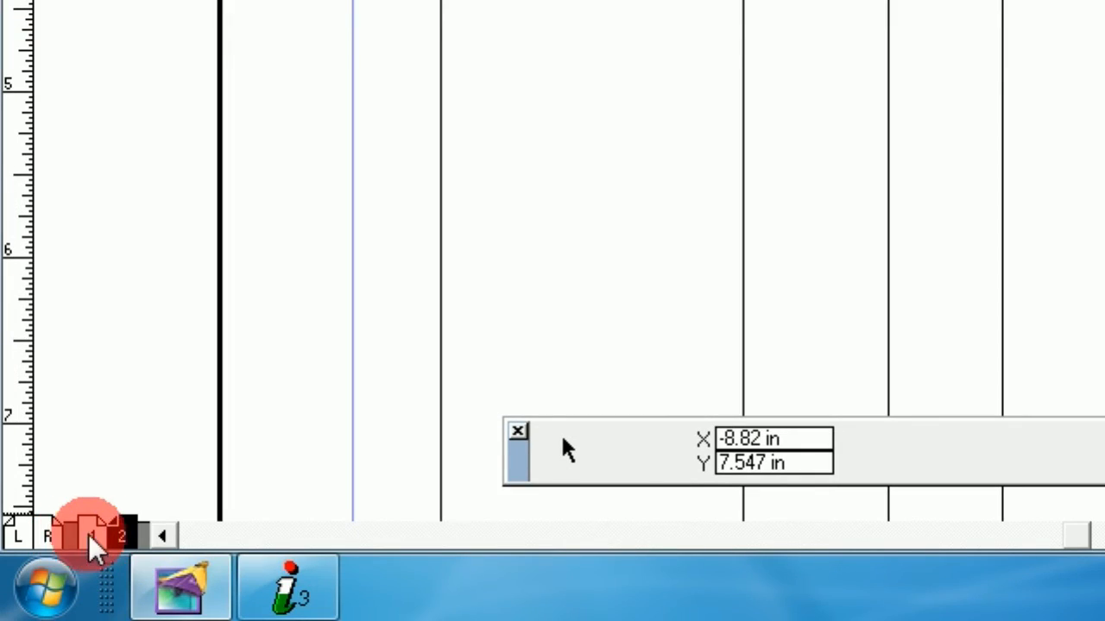
Step: Examine the yellow sample on page 1 down to the table's closing rule and footer, and return to page 2
click(93, 537)
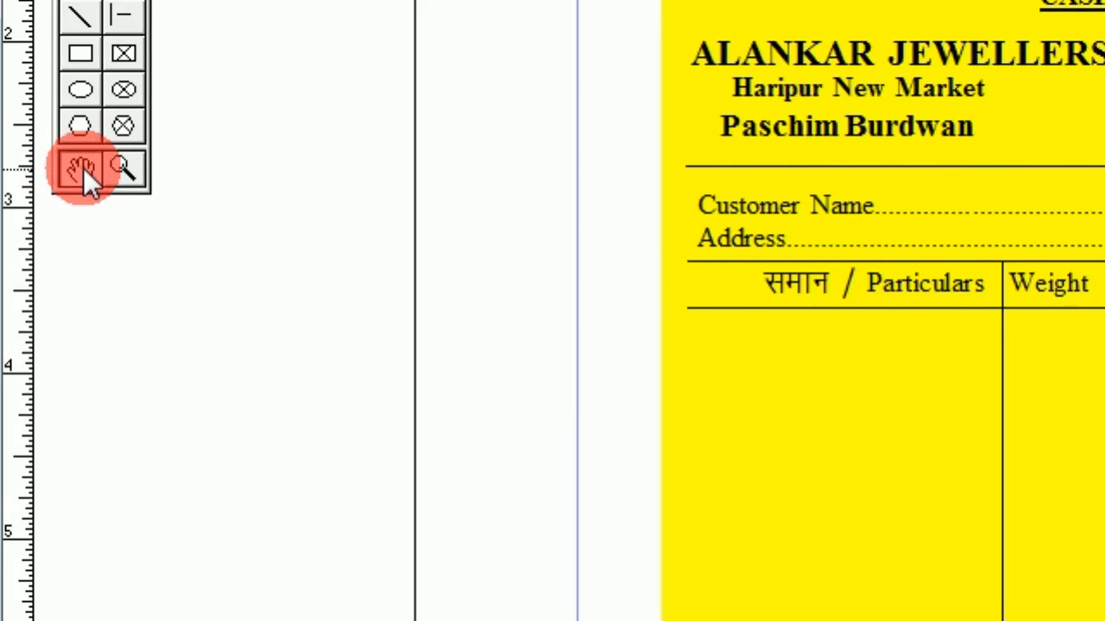
click(83, 167)
drag(840, 497, 785, 177)
drag(968, 426, 968, 288)
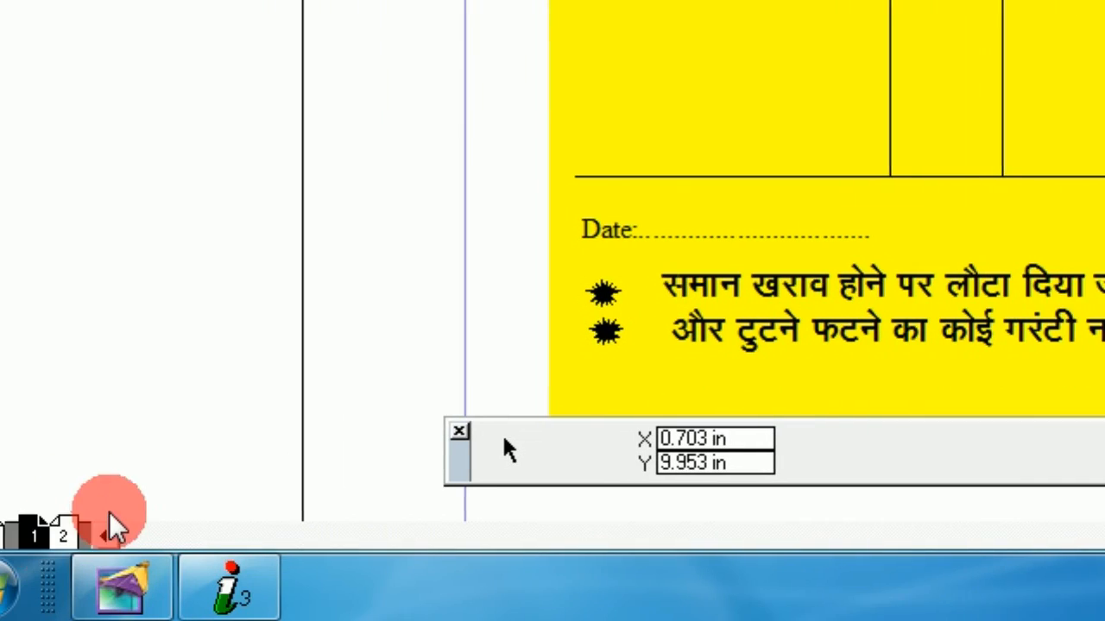
click(122, 534)
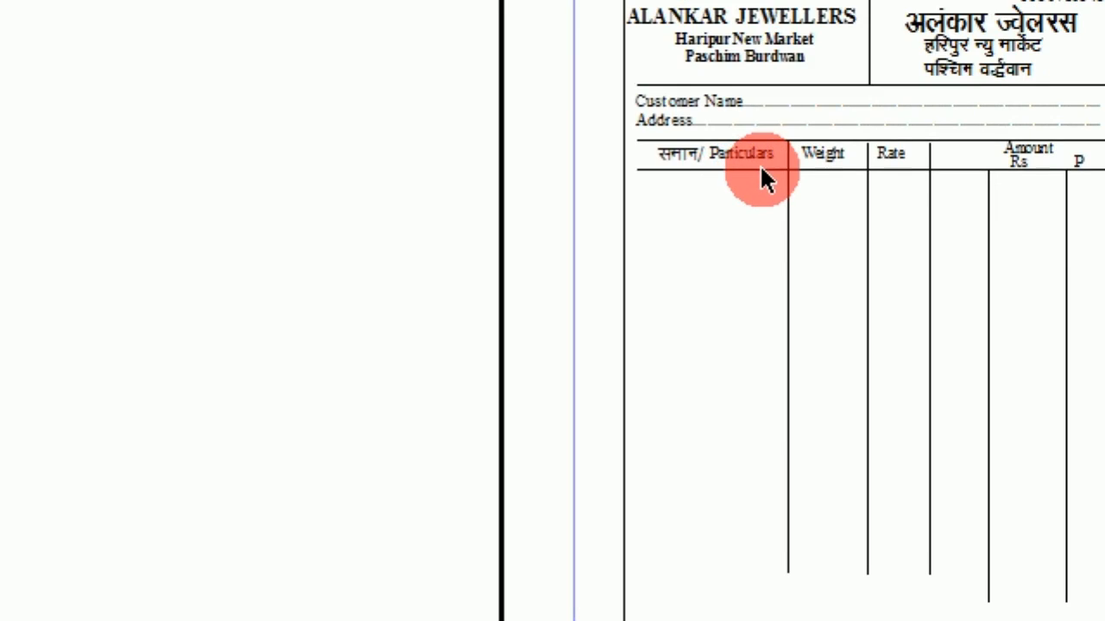
Step: Duplicate the horizontal rule beneath the table header
right_click(701, 237)
click(807, 436)
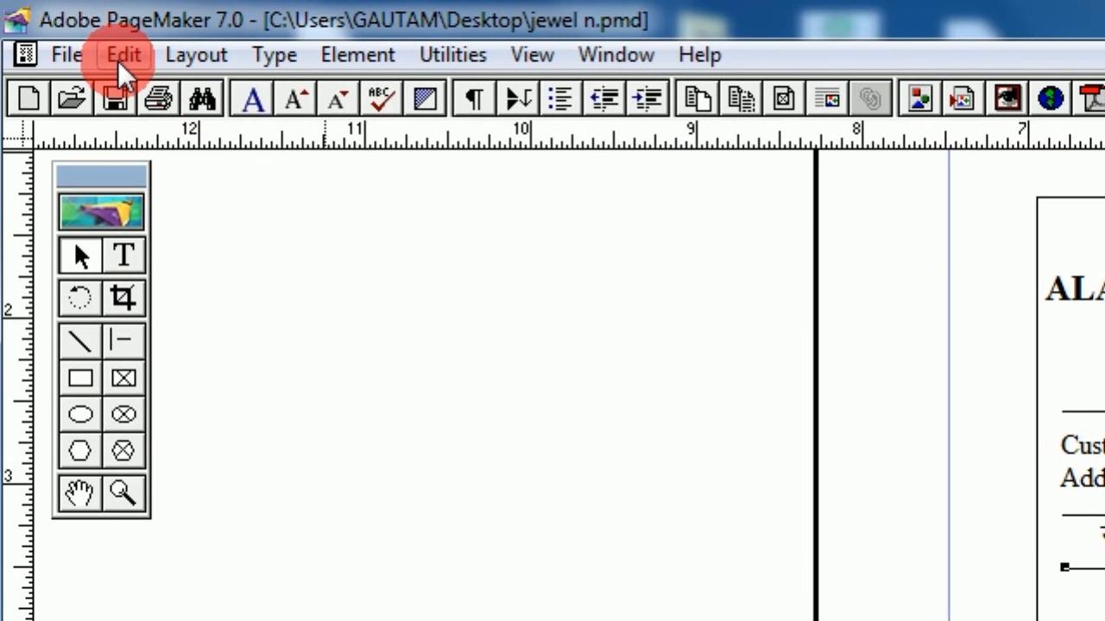
click(121, 54)
click(169, 184)
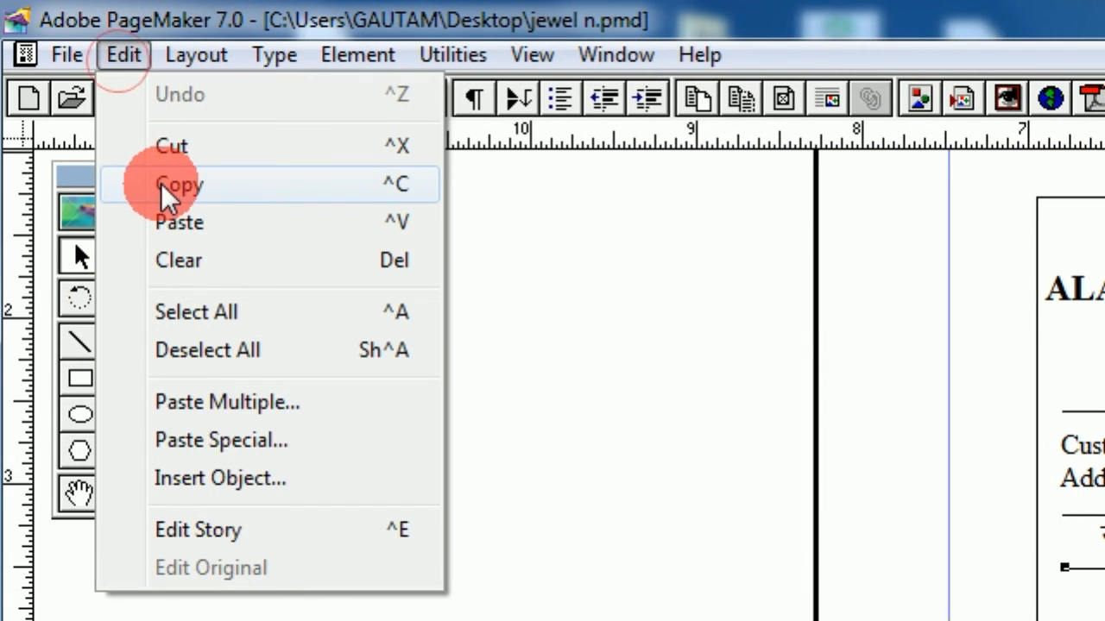
click(123, 54)
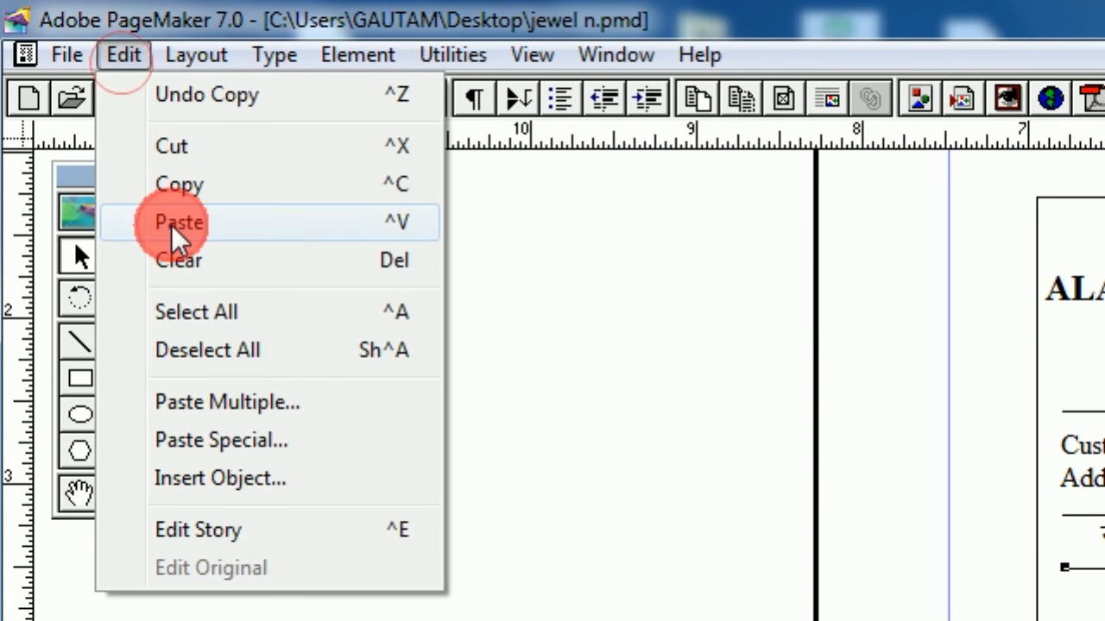
click(175, 223)
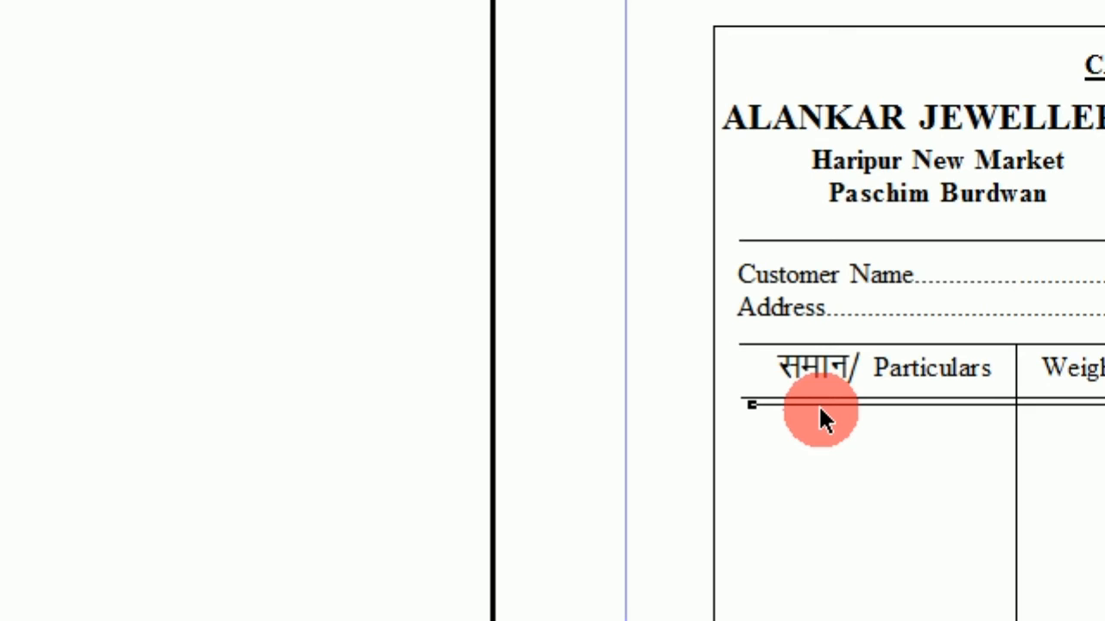
Step: Move the duplicated horizontal rule down the table to Y about 6.455 in
key(Down)
key(Down)
key(Down)
key(Down)
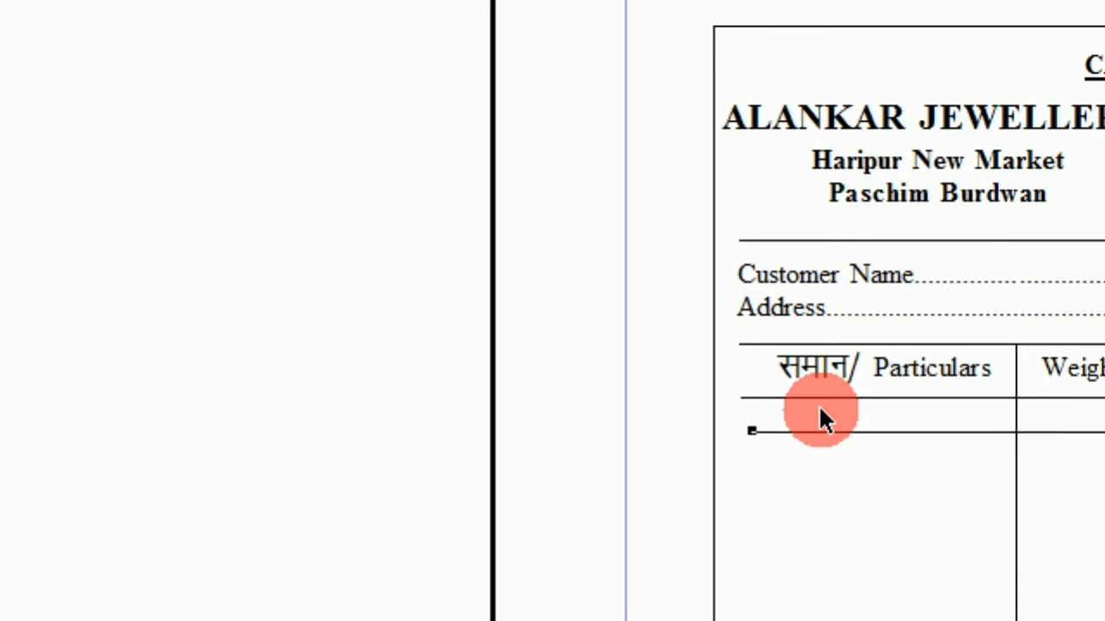
key(Down)
key(Down)
key(Down)
key(Down)
key(Down)
key(Down)
key(Down)
key(Down)
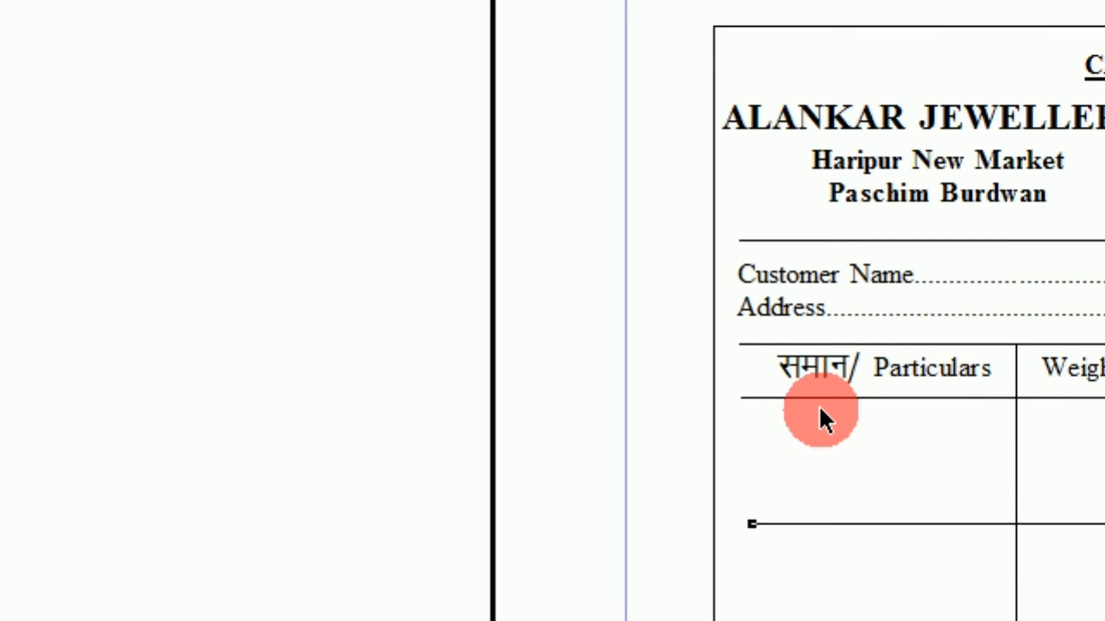
key(Down)
key(Down)
key(Down)
key(Down)
key(Down)
key(Down)
key(Down)
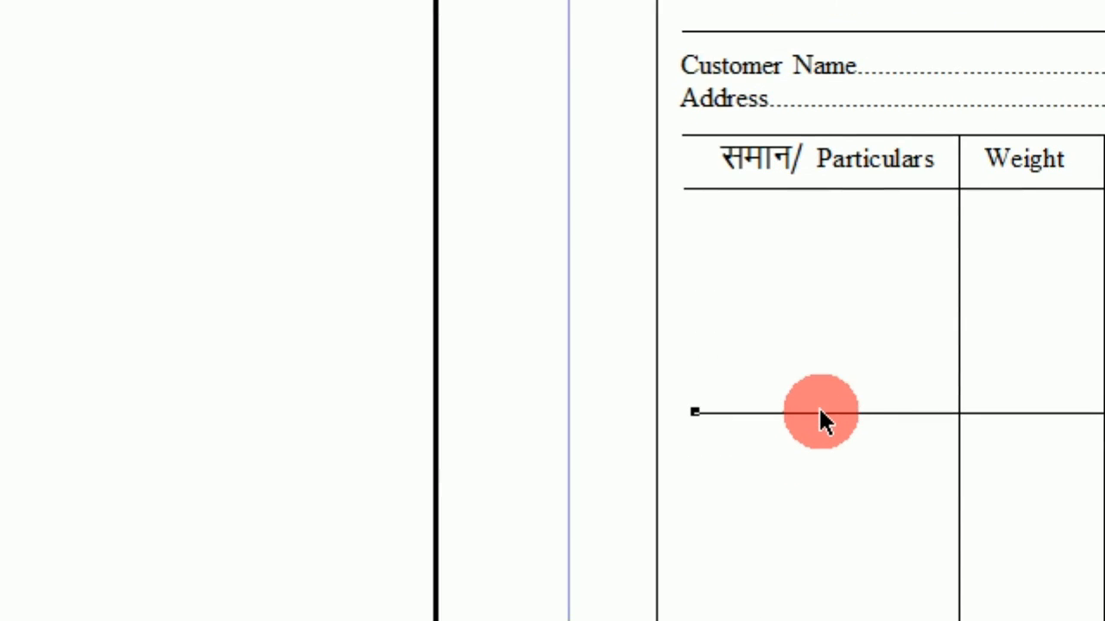
drag(818, 415, 809, 449)
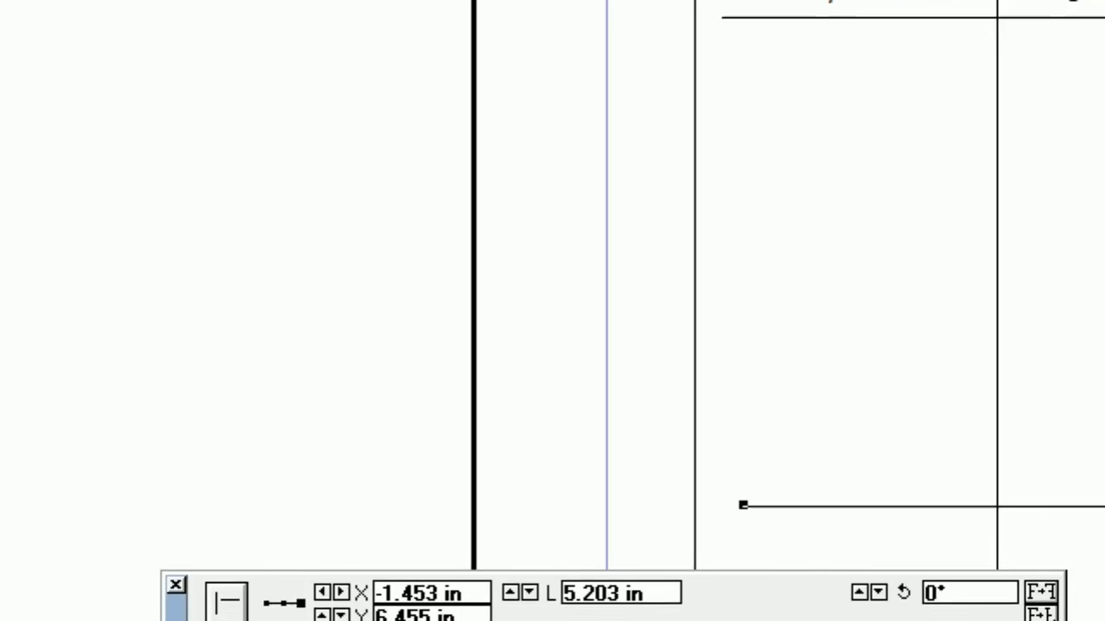
Step: Lower the duplicated rule to the lower ends of the first column lines and nudge it left toward the table's left edge
click(86, 154)
drag(1063, 454, 576, 104)
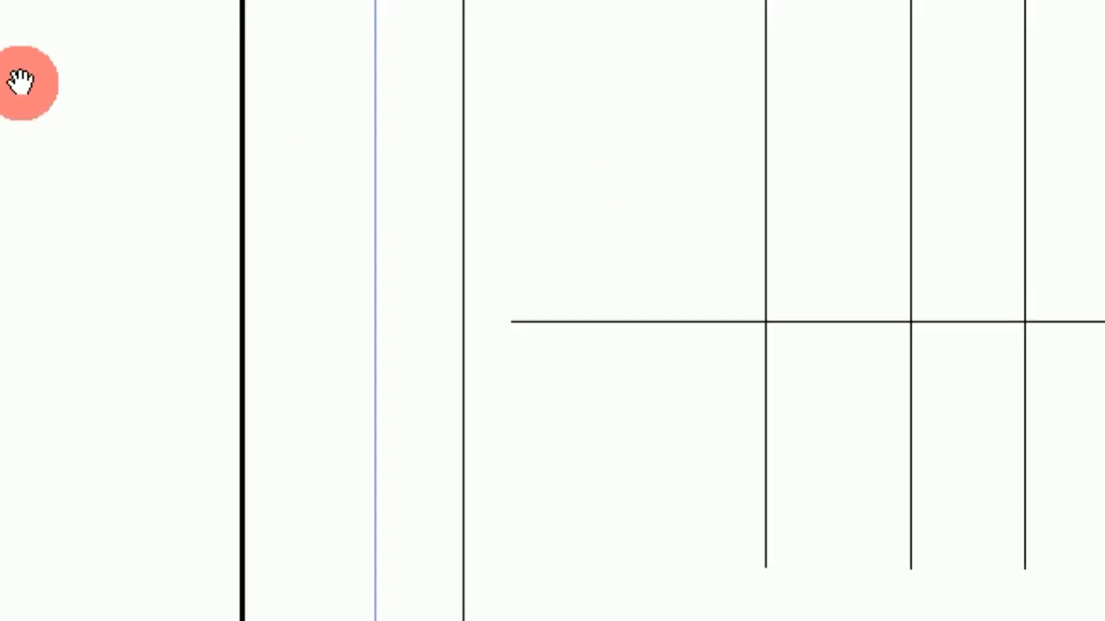
click(85, 136)
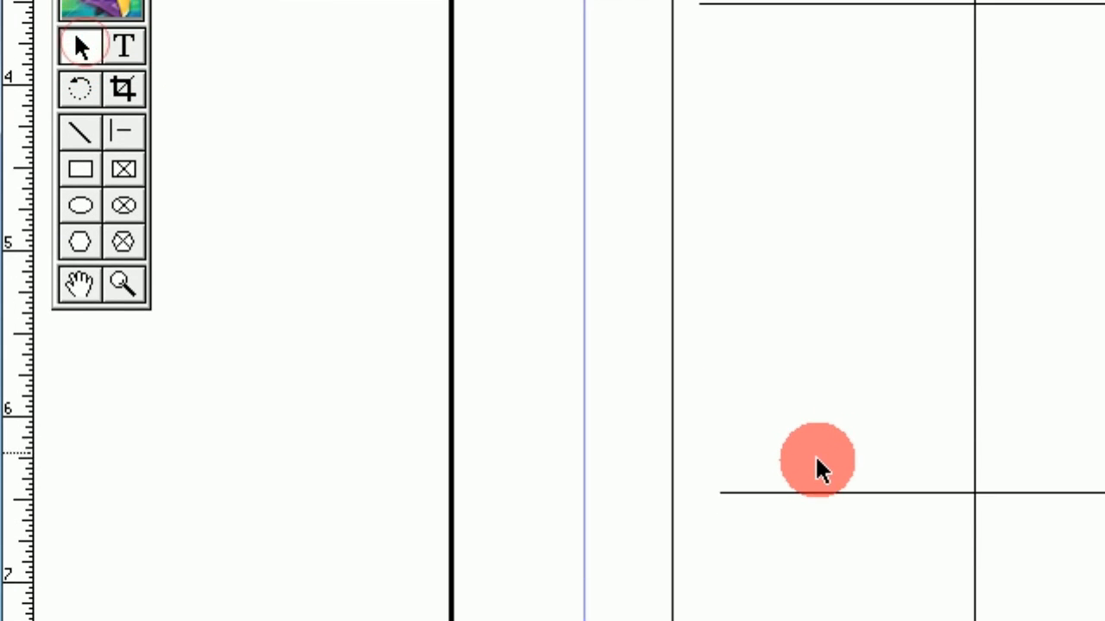
click(800, 456)
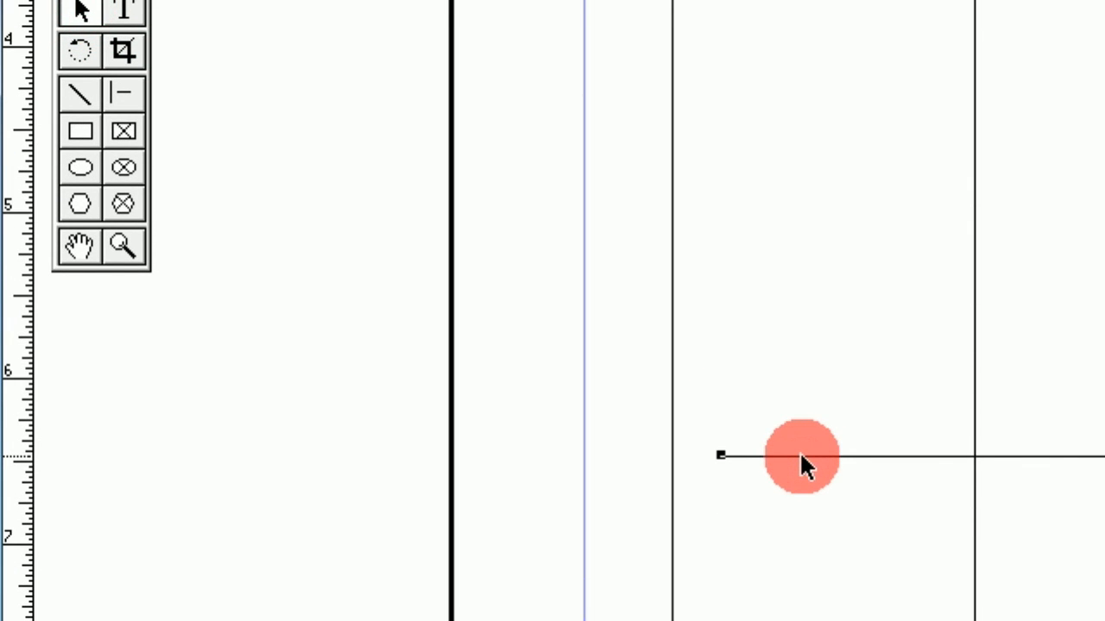
key(Down)
key(Down)
key(Down)
key(Down)
key(Down)
key(Down)
key(Down)
key(Down)
key(Down)
key(Down)
key(Down)
key(Down)
key(Down)
key(Down)
key(Down)
key(Down)
key(Down)
key(Down)
key(Down)
key(Down)
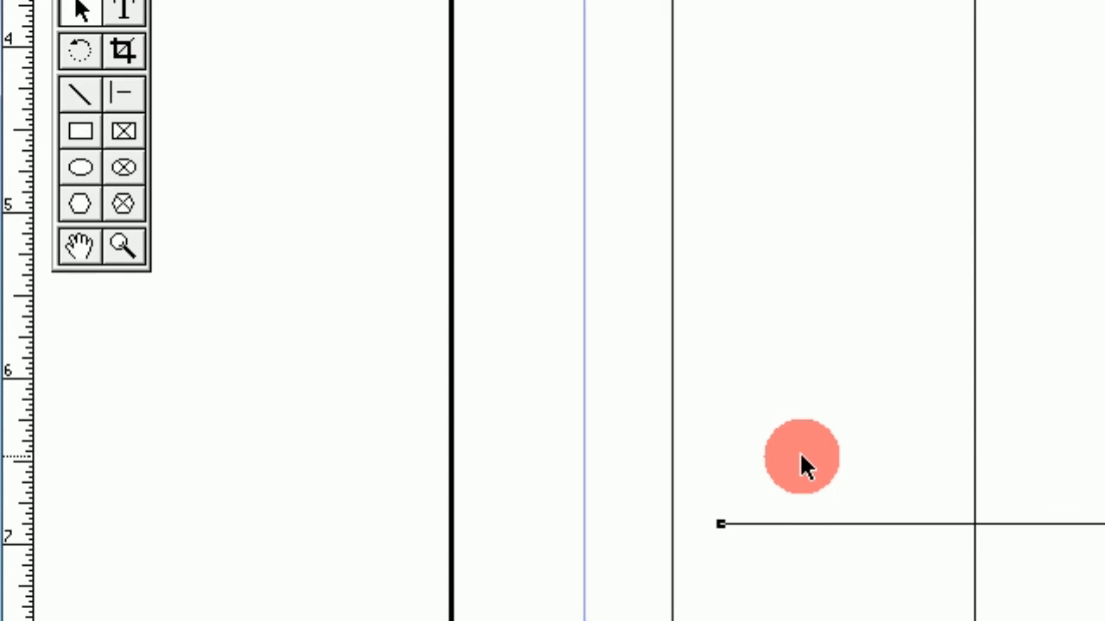
key(Down)
key(Down)
key(Down)
key(Down)
key(Down)
key(Down)
key(Down)
key(Down)
key(Down)
key(Down)
key(Down)
key(Down)
key(Down)
key(Down)
key(Down)
key(Down)
key(Down)
key(Down)
key(Down)
key(Down)
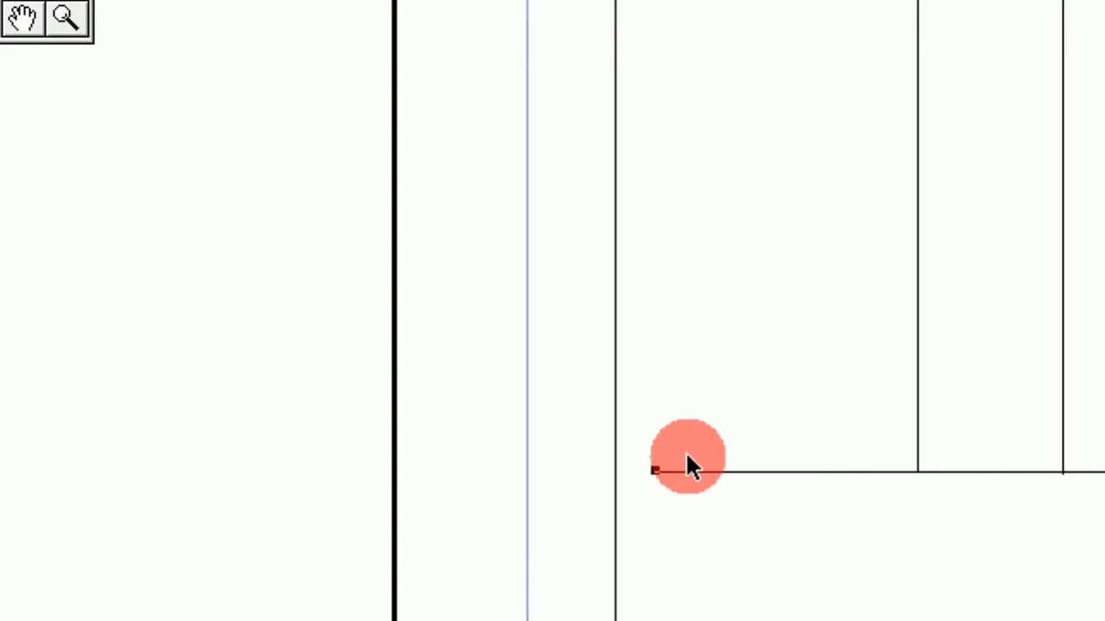
key(Left)
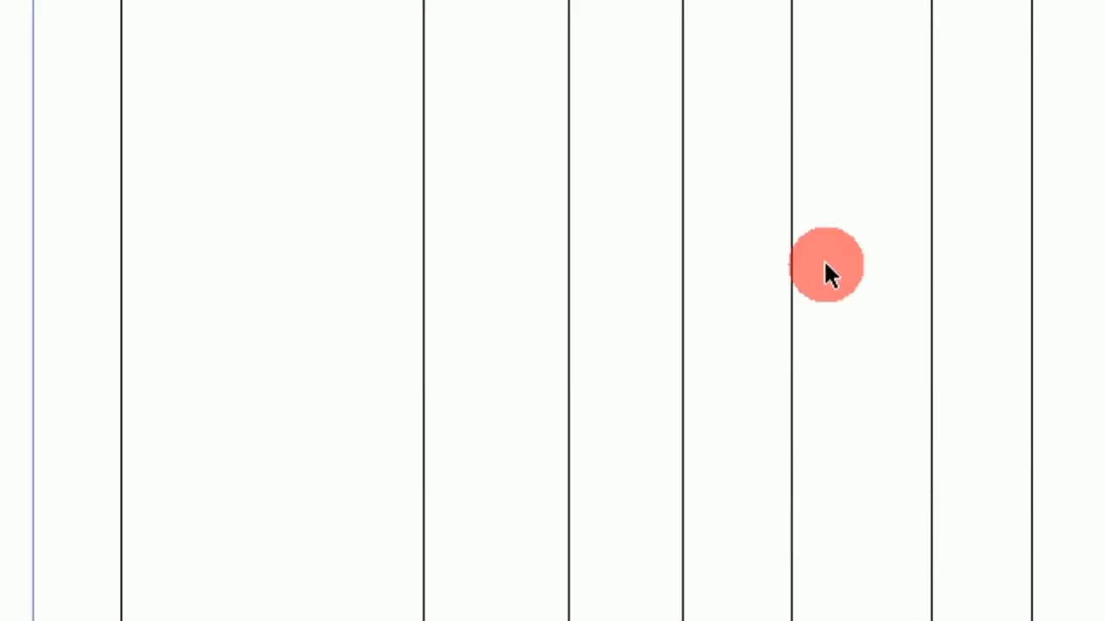
Step: Shorten the fourth column line to about 4.461 in long and the fifth likewise, so both end at the table's closing rule
click(791, 482)
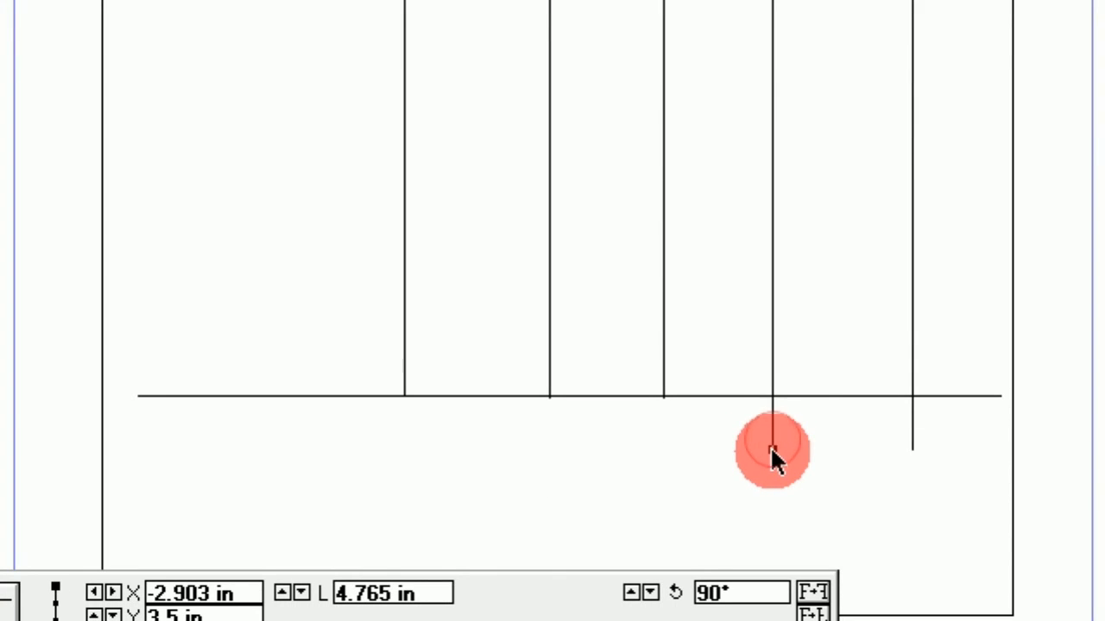
click(771, 448)
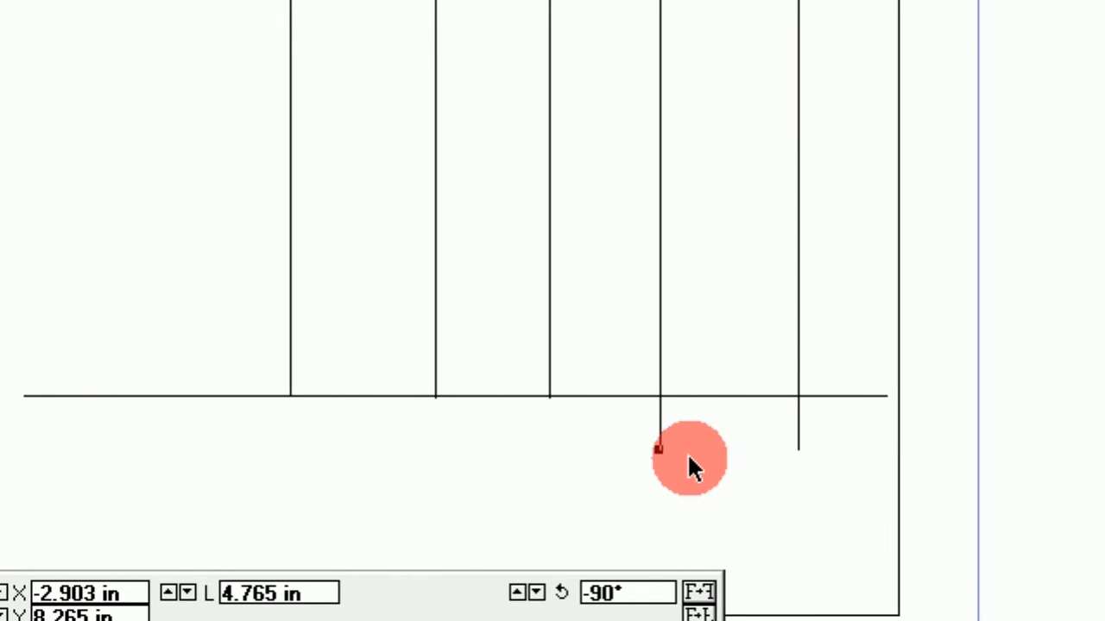
click(659, 448)
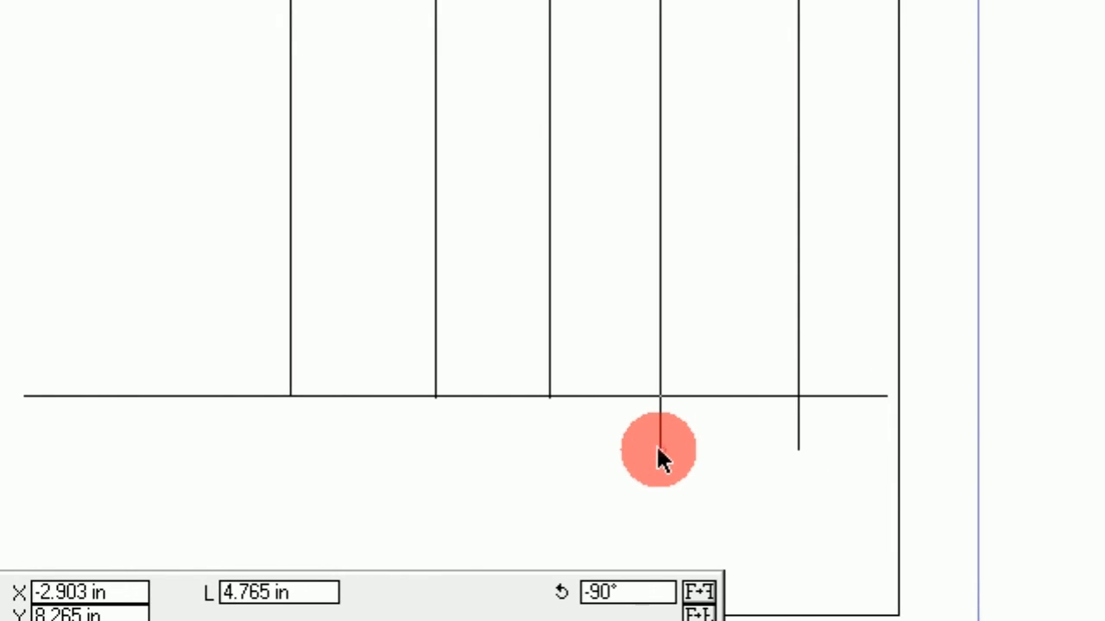
drag(657, 448, 658, 399)
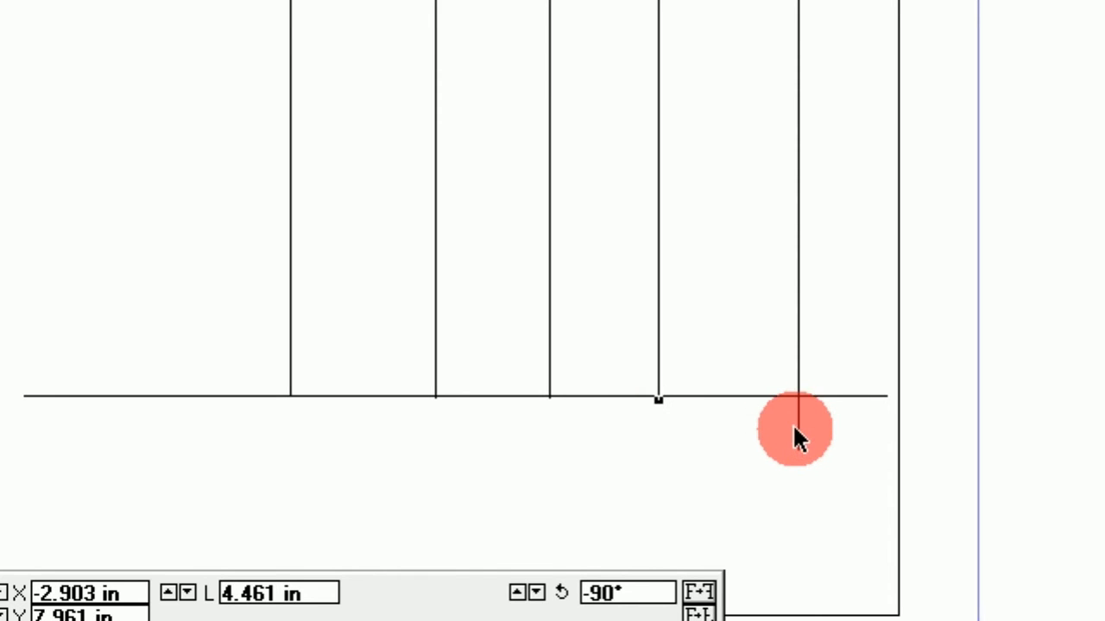
click(799, 451)
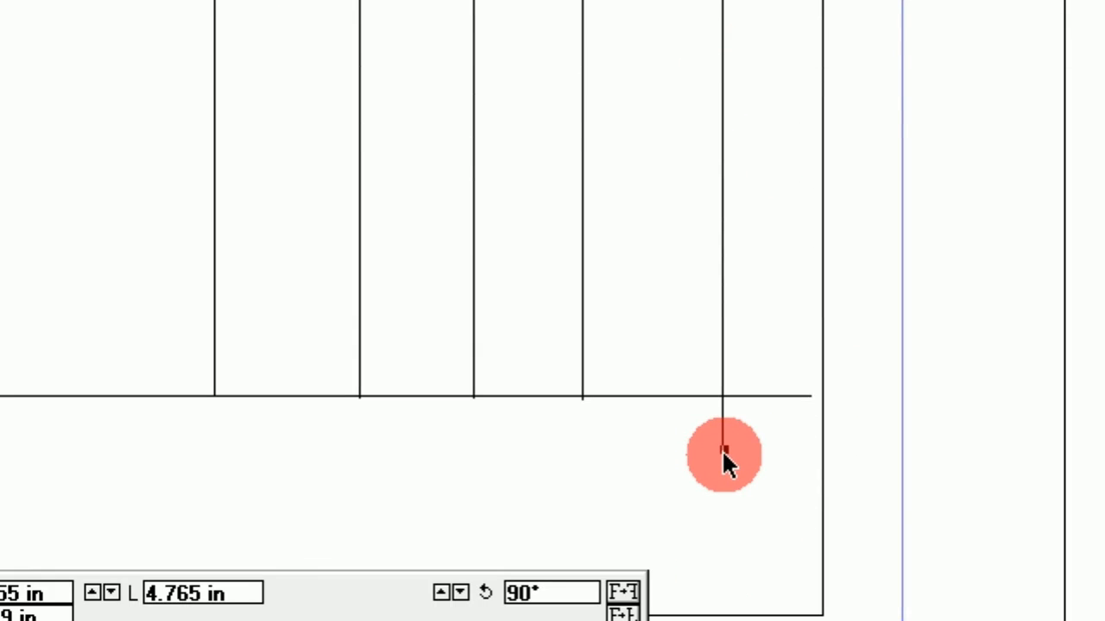
drag(723, 449, 723, 396)
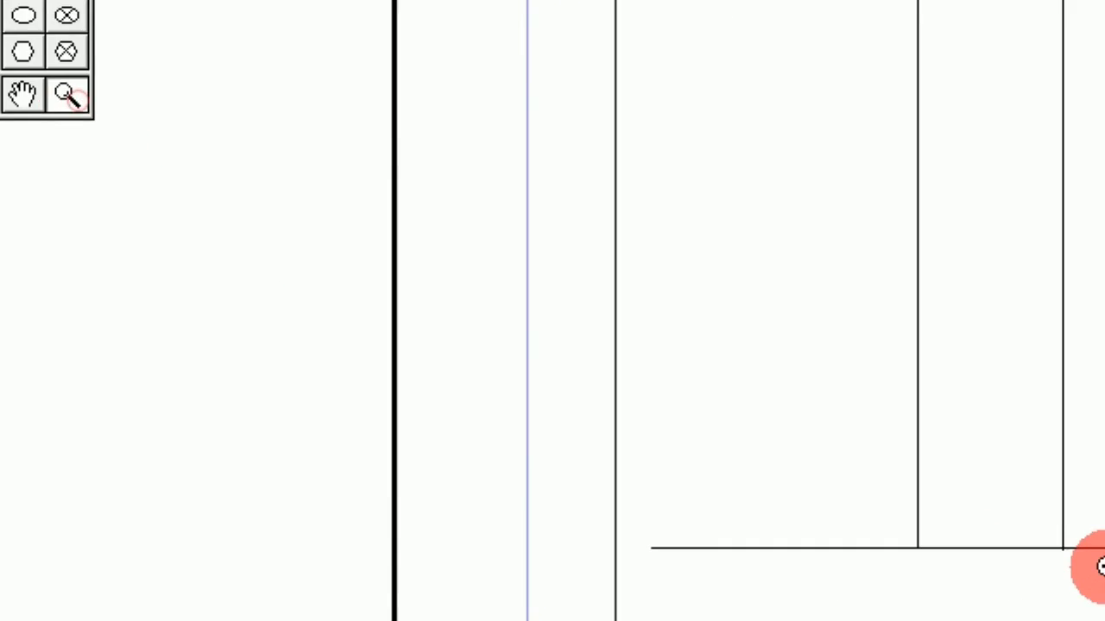
Step: Trim the small overshoots of the fourth and third column lines below the closing rule
drag(713, 388, 1104, 513)
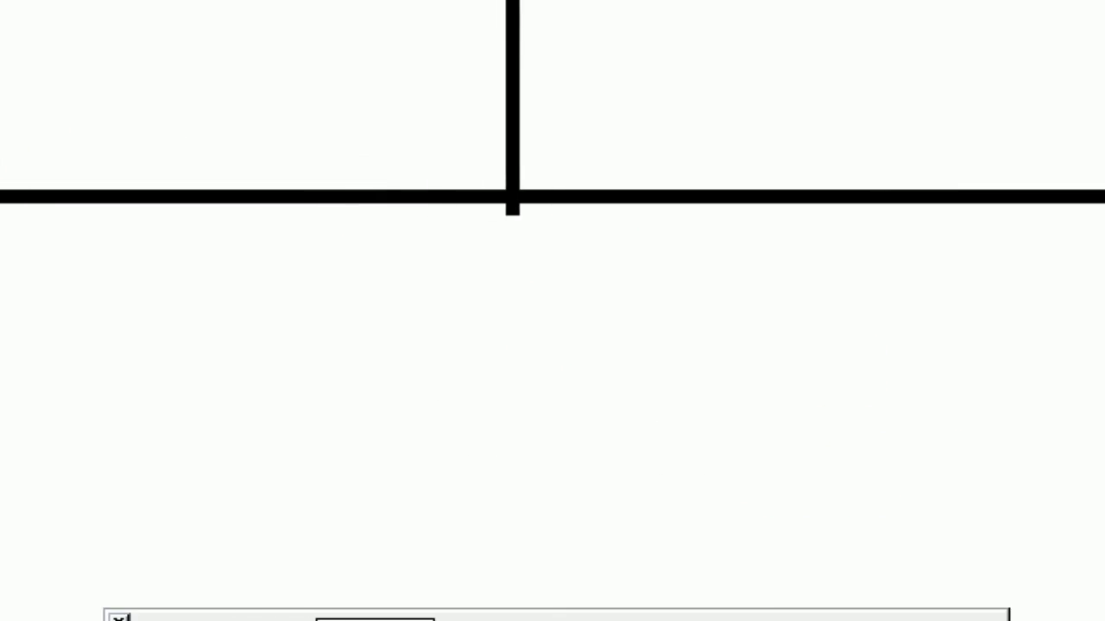
click(76, 162)
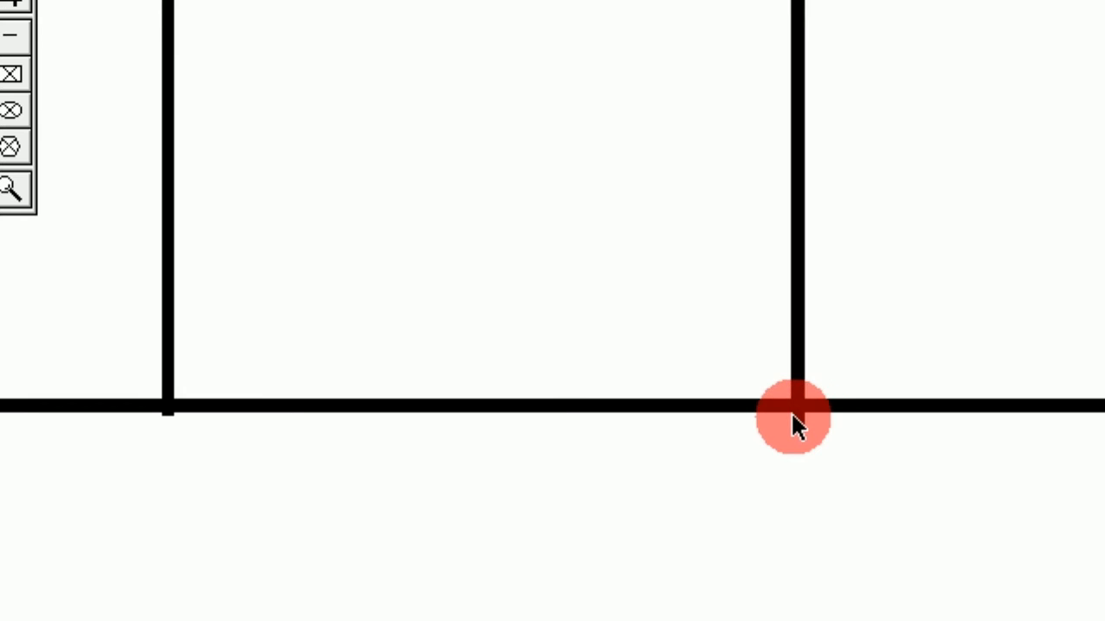
click(798, 420)
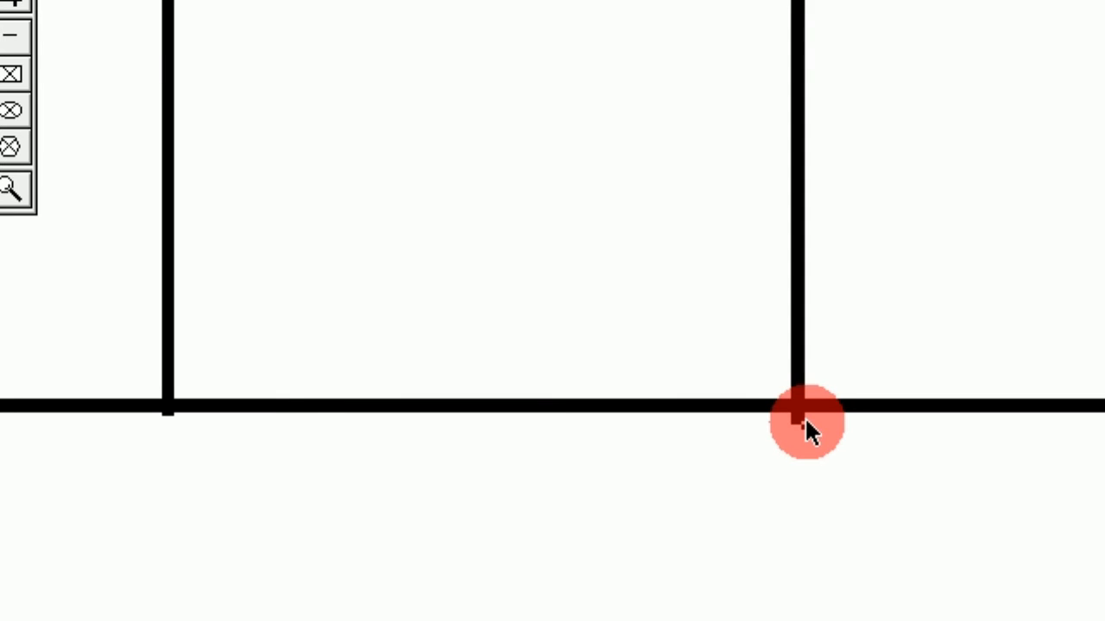
drag(802, 426, 804, 419)
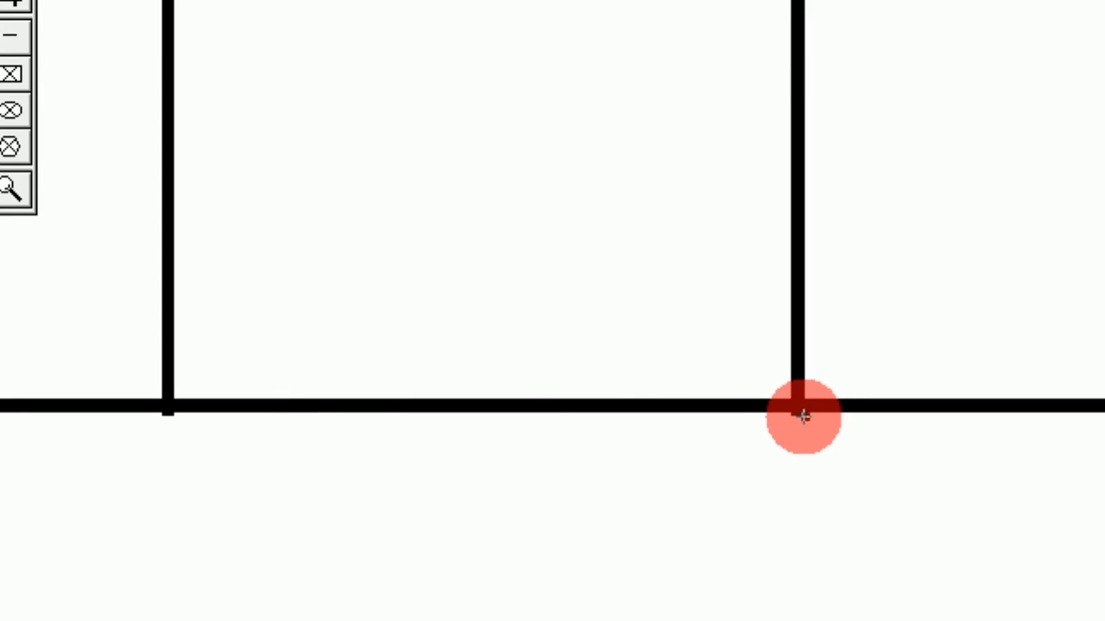
click(168, 353)
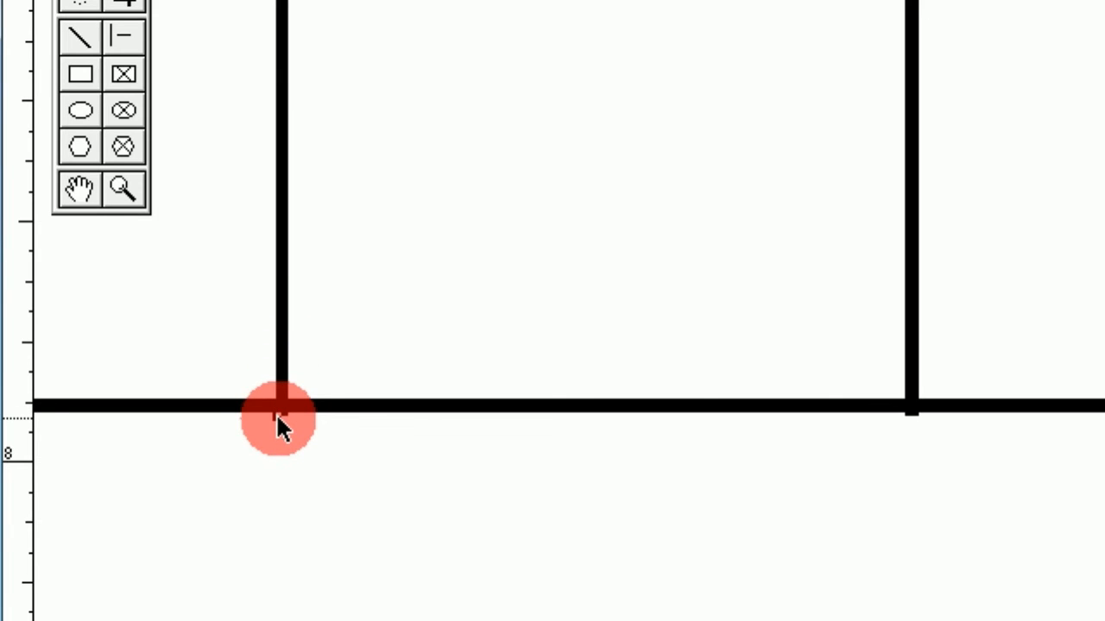
drag(278, 416, 277, 415)
Step: Bring the lower end of the second column line flush with the closing rule
click(85, 198)
drag(1078, 403, 444, 441)
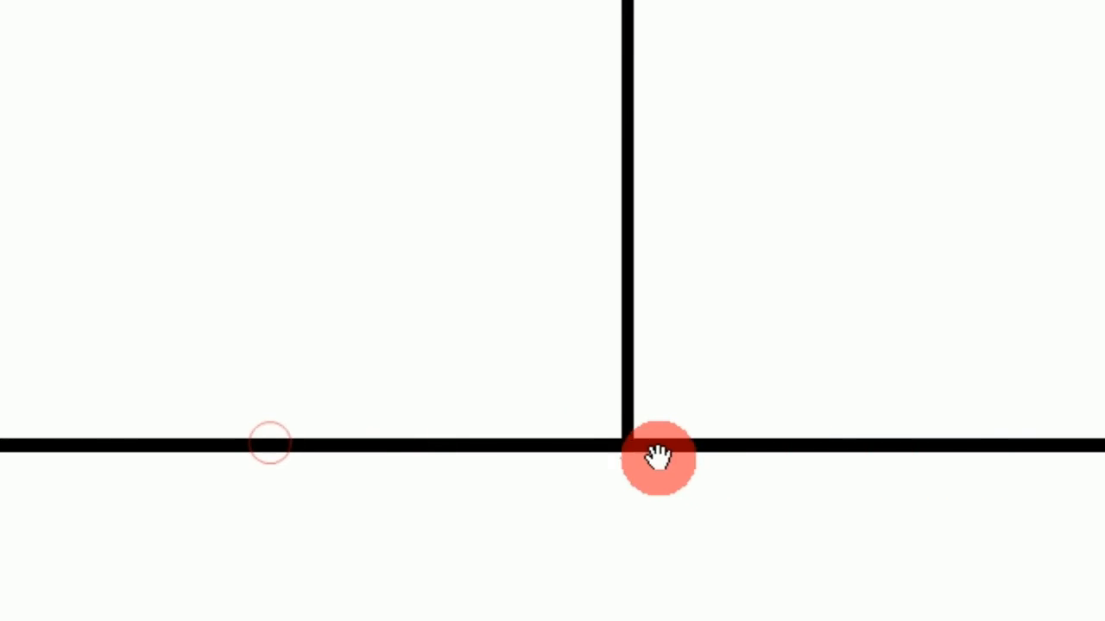
drag(639, 453, 826, 441)
mouse_move(474, 451)
mouse_down()
mouse_move(642, 463)
mouse_move(714, 413)
mouse_up()
drag(348, 450, 859, 449)
drag(133, 404, 808, 465)
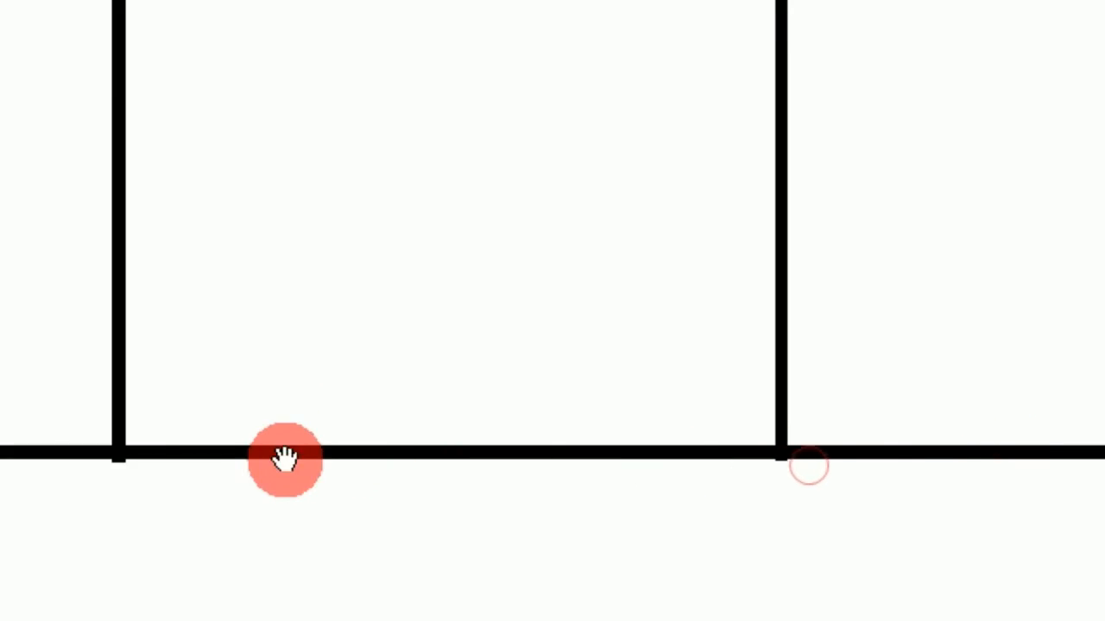
drag(162, 464, 311, 452)
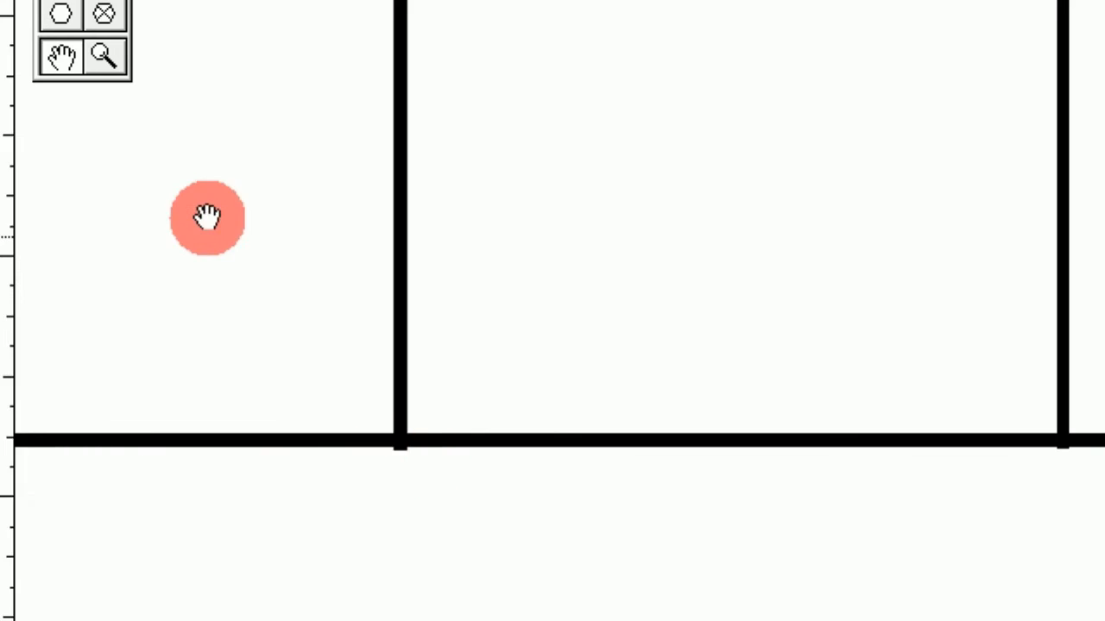
click(76, 158)
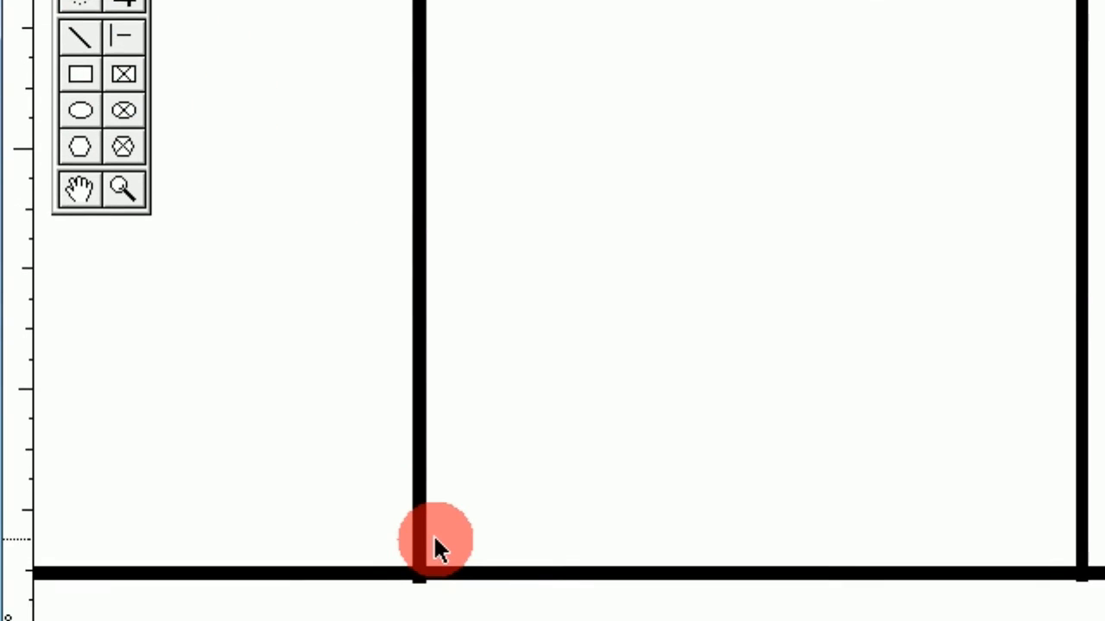
click(426, 554)
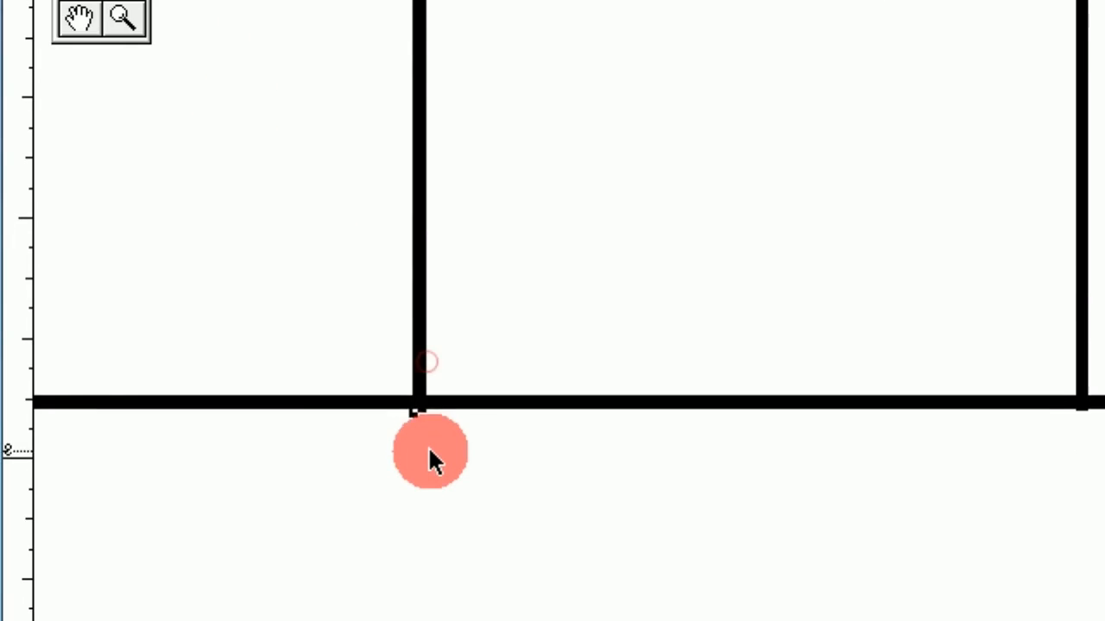
click(415, 403)
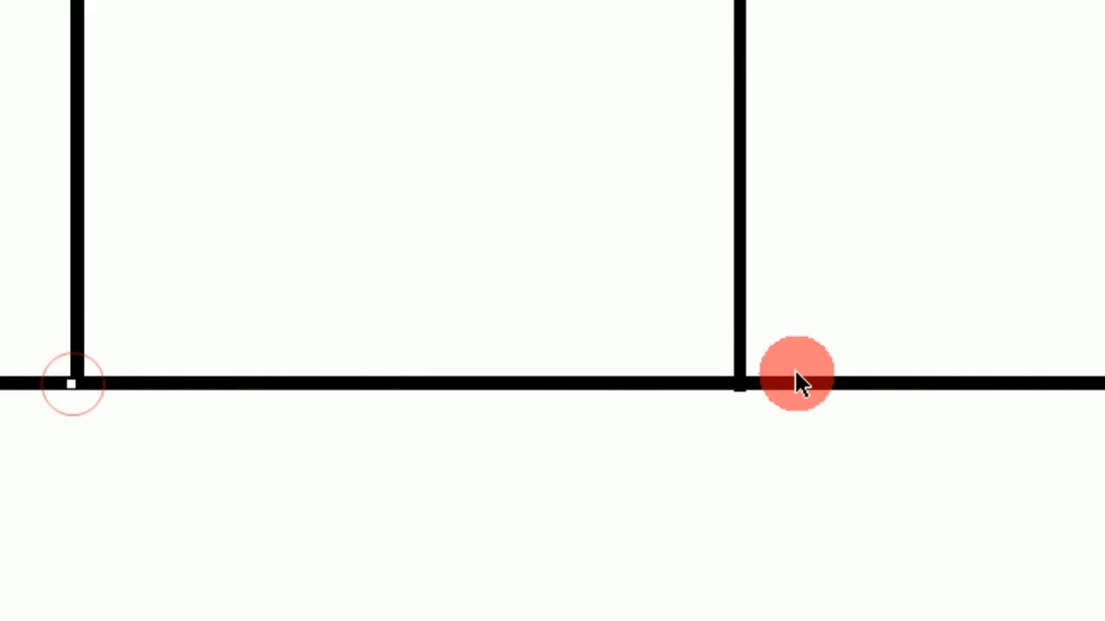
Step: Bring the lower ends of the third and fourth column lines flush with the closing rule, keeping both lines vertical
click(738, 364)
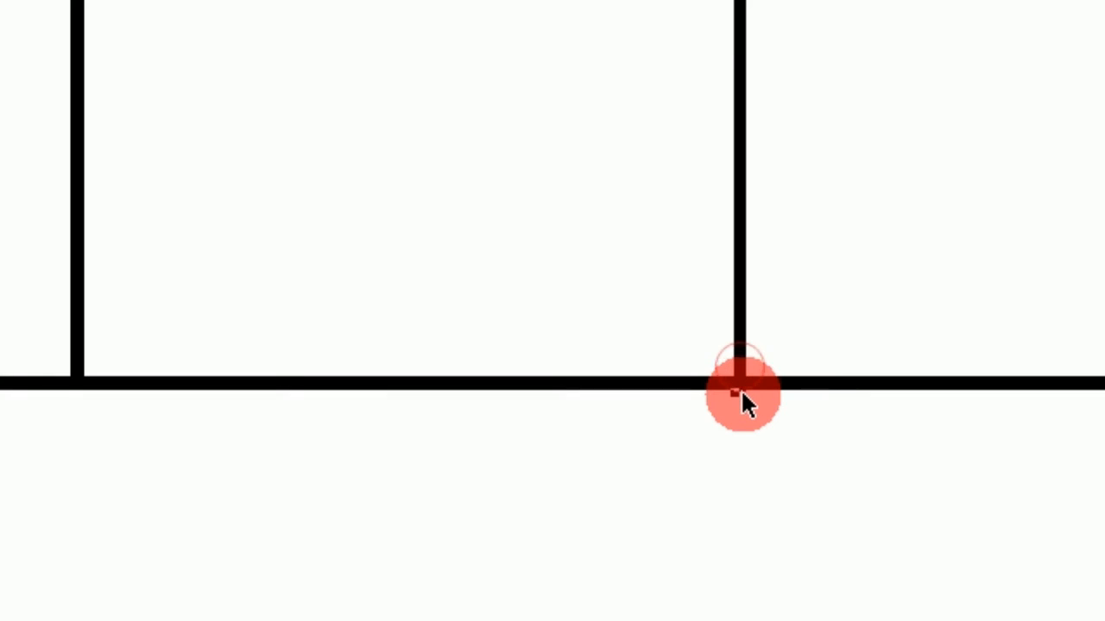
click(737, 393)
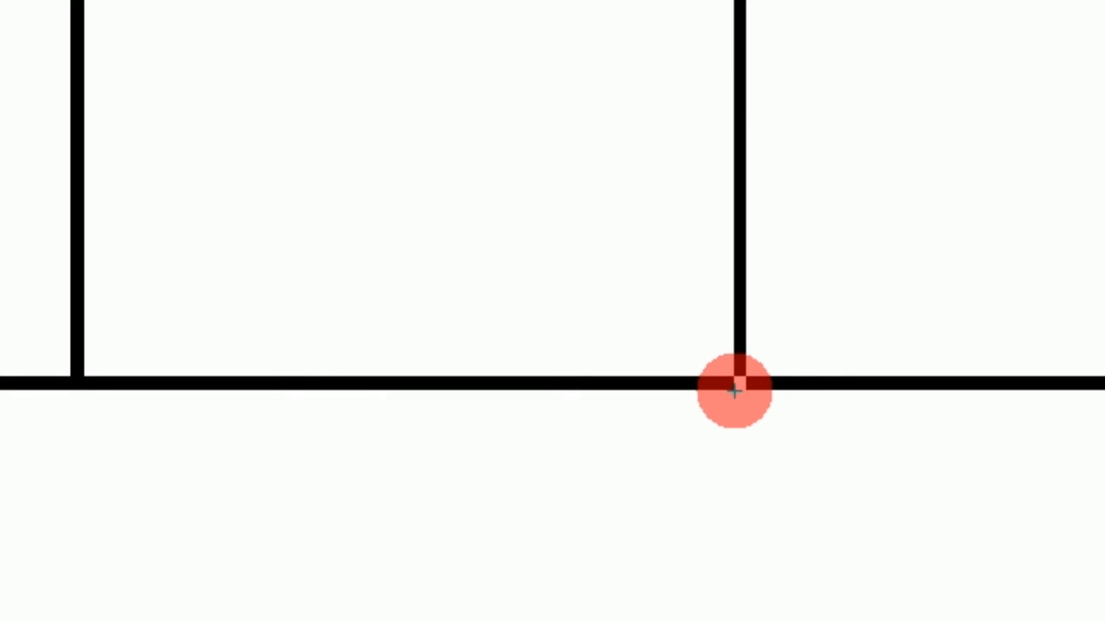
click(733, 389)
click(940, 459)
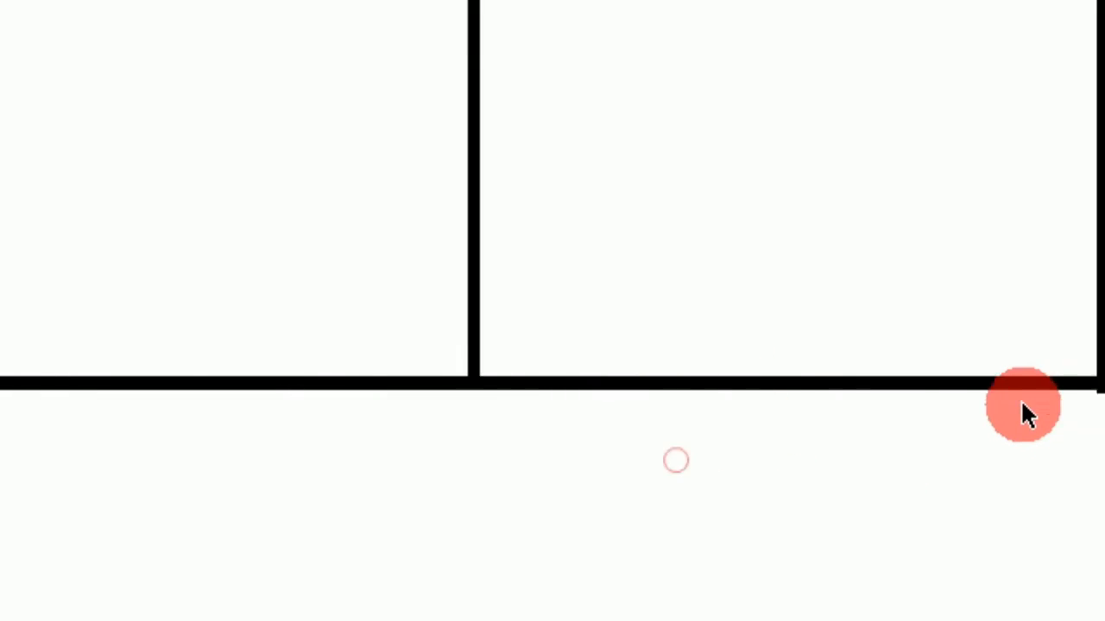
click(824, 345)
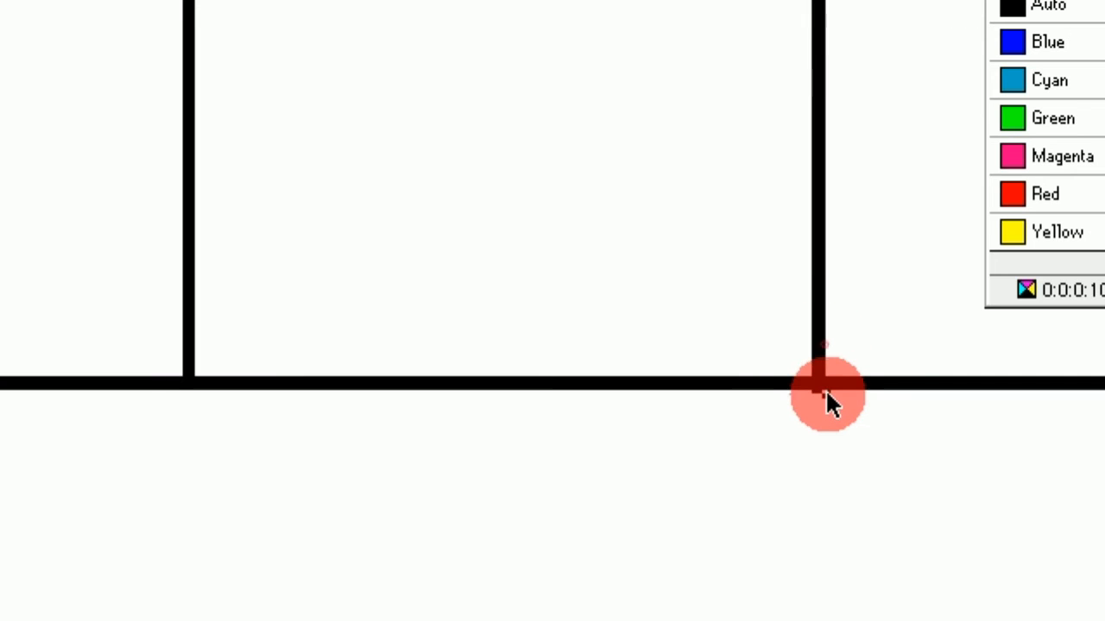
click(826, 395)
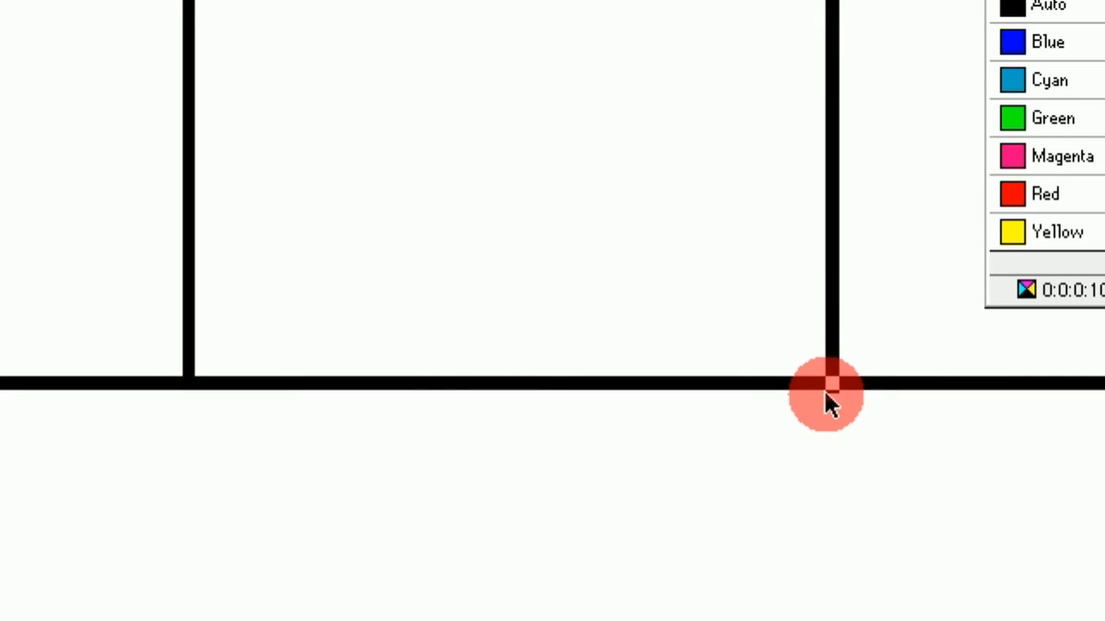
mouse_move(825, 390)
mouse_down()
mouse_move(809, 382)
mouse_move(835, 387)
mouse_up()
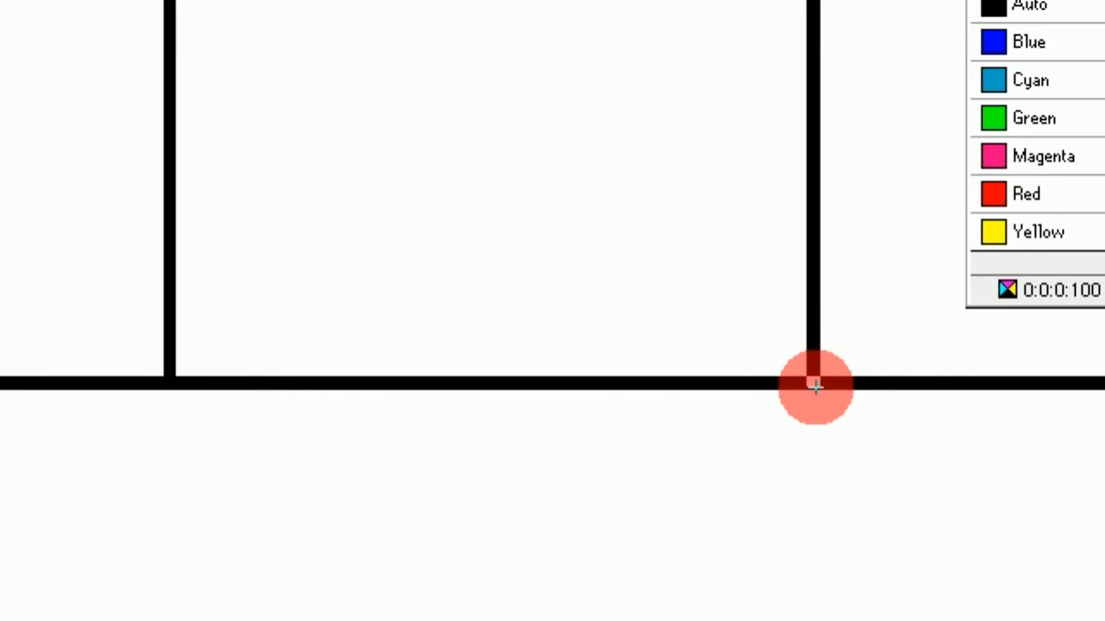
click(799, 447)
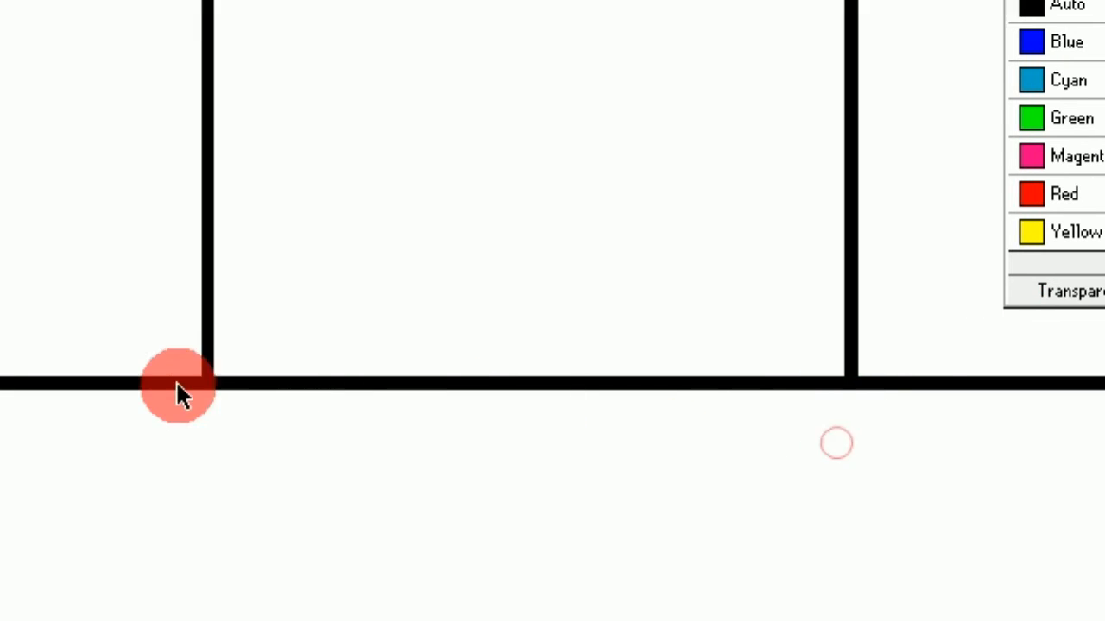
Step: Check the lower part of the page 1 sample, then add the text "Total" beneath the bill frame on page 2
right_click(311, 155)
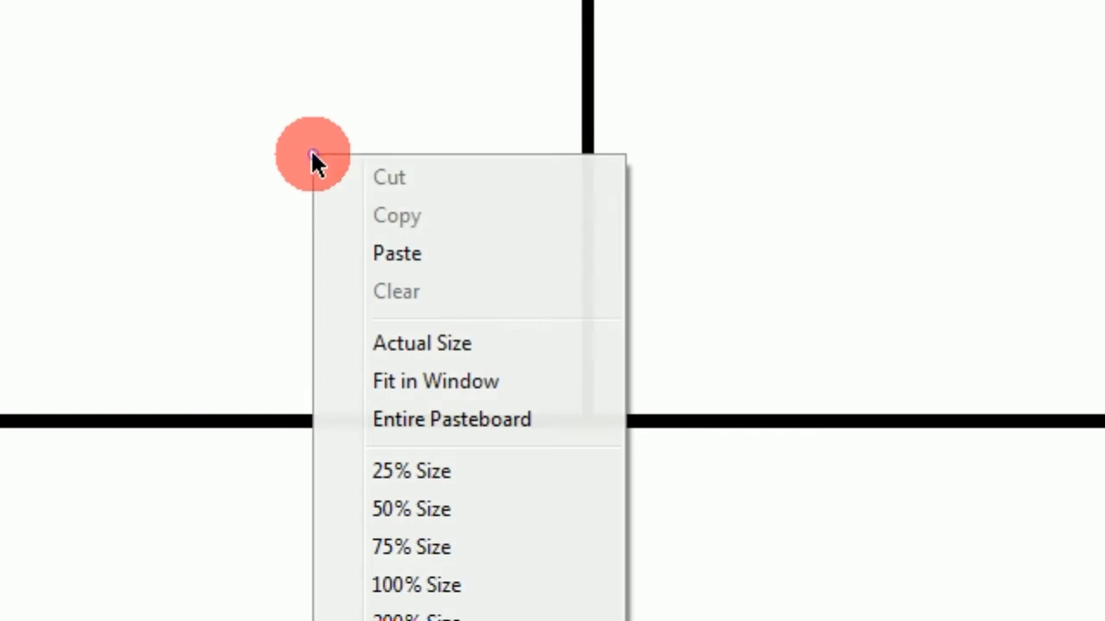
click(470, 354)
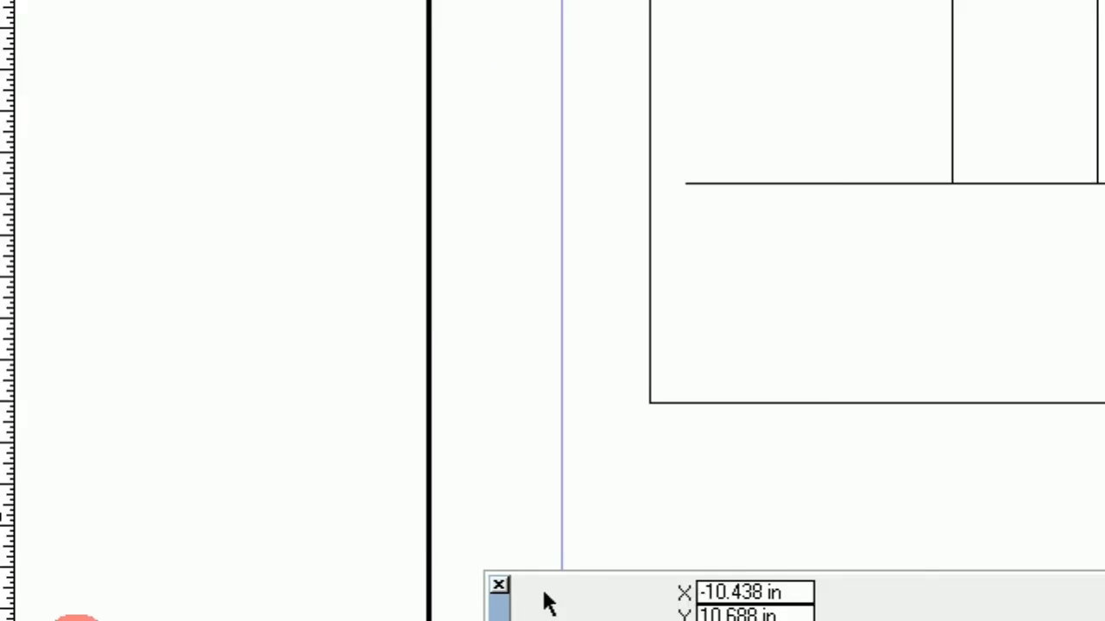
click(94, 529)
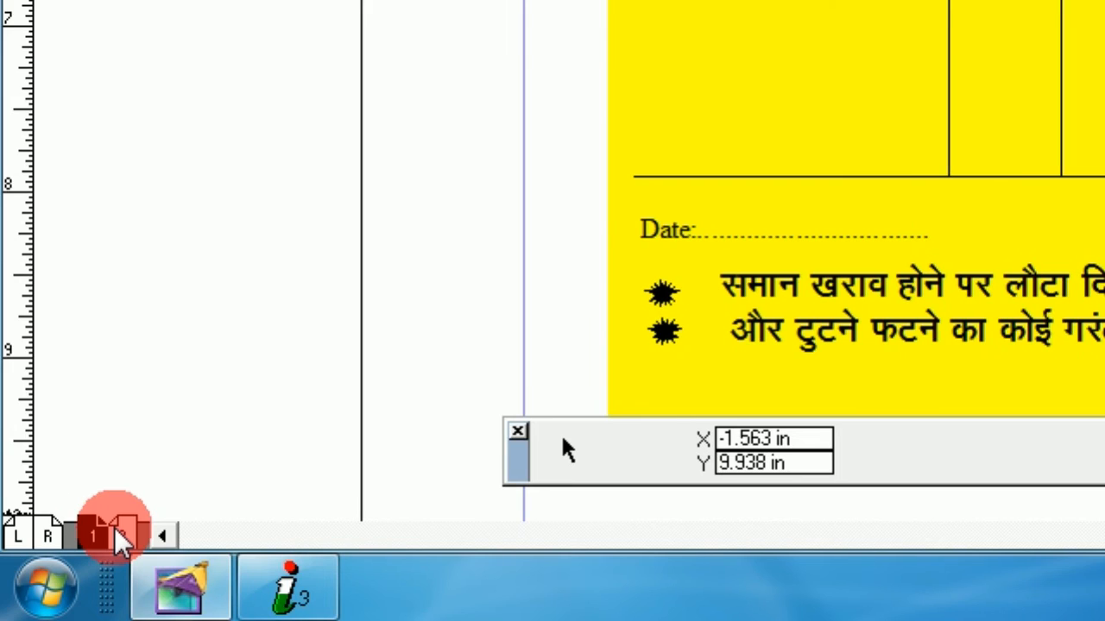
click(123, 532)
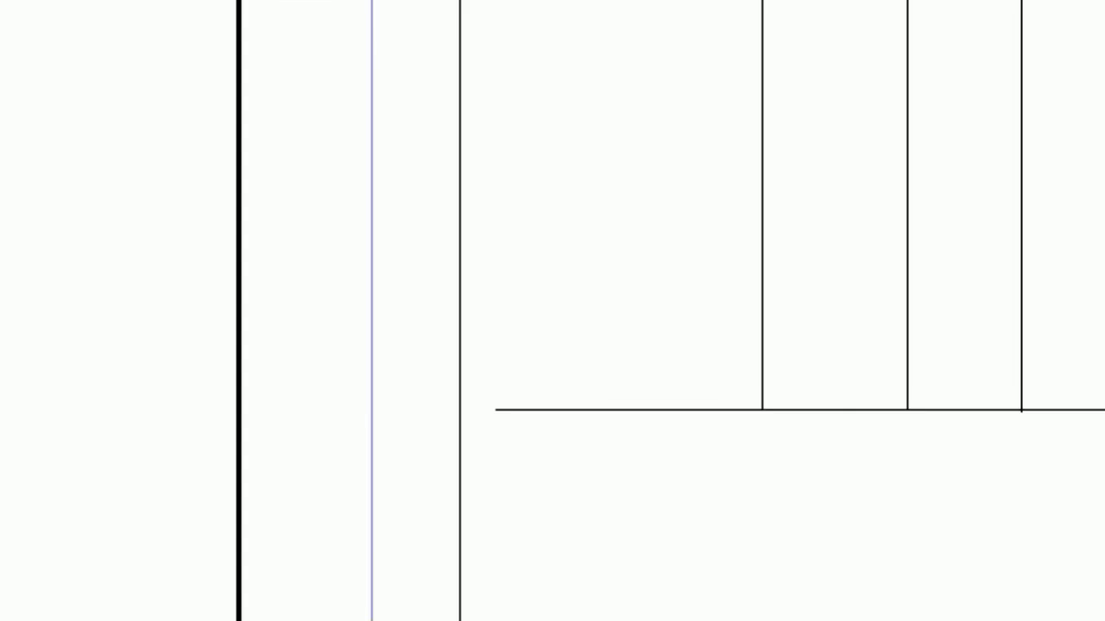
click(817, 462)
click(873, 449)
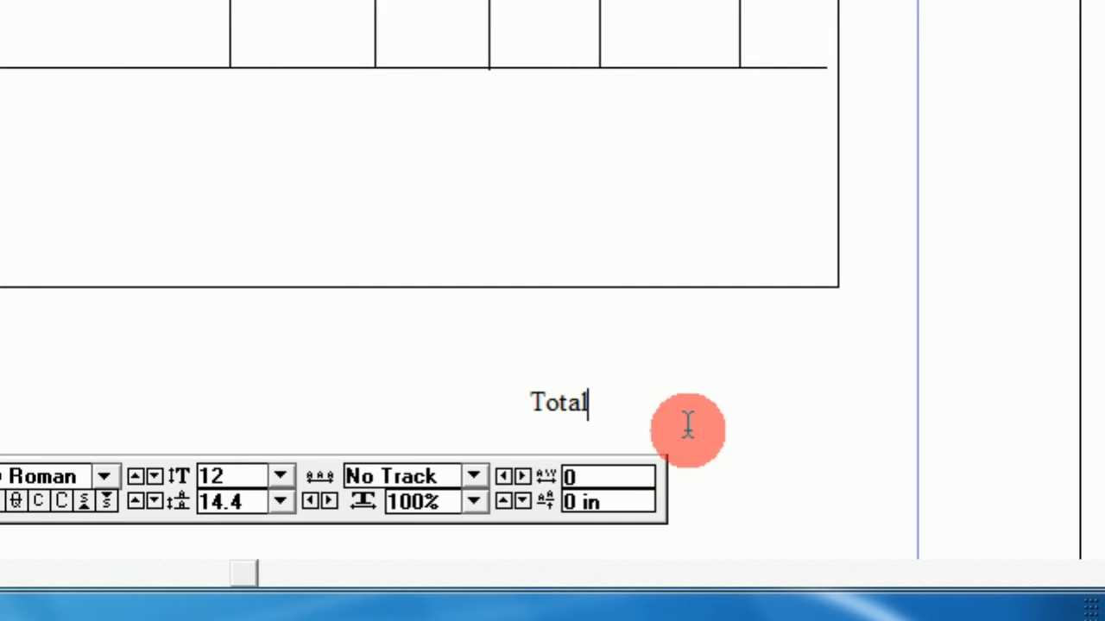
Step: Make the word Total bold and fit its text block between the third and fourth column lines, just above the closing rule
drag(619, 383, 523, 399)
click(227, 463)
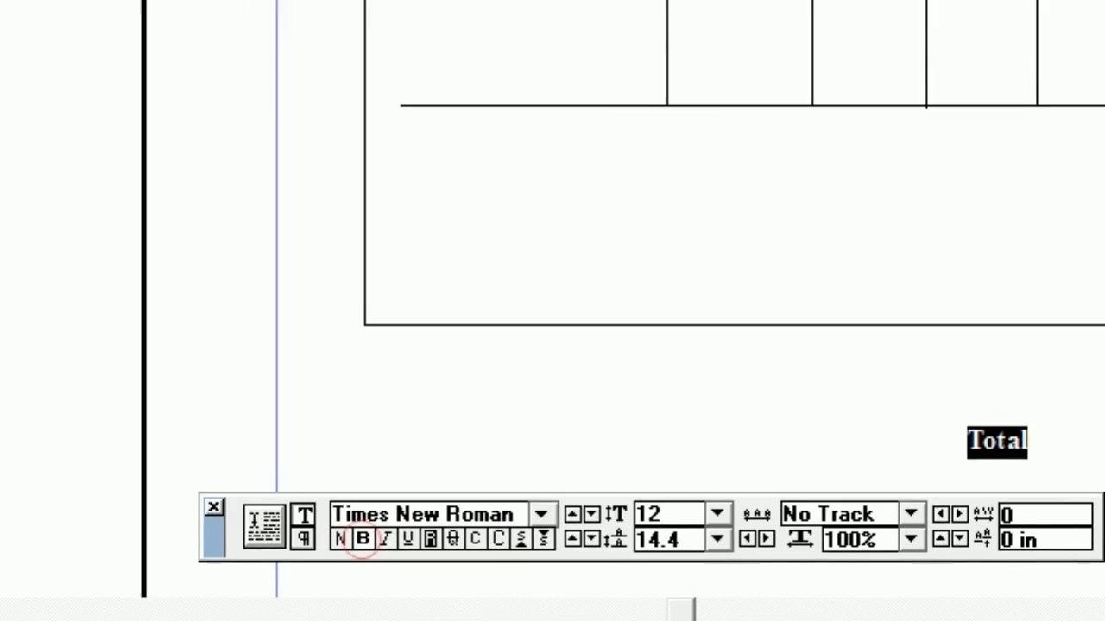
drag(819, 483, 792, 177)
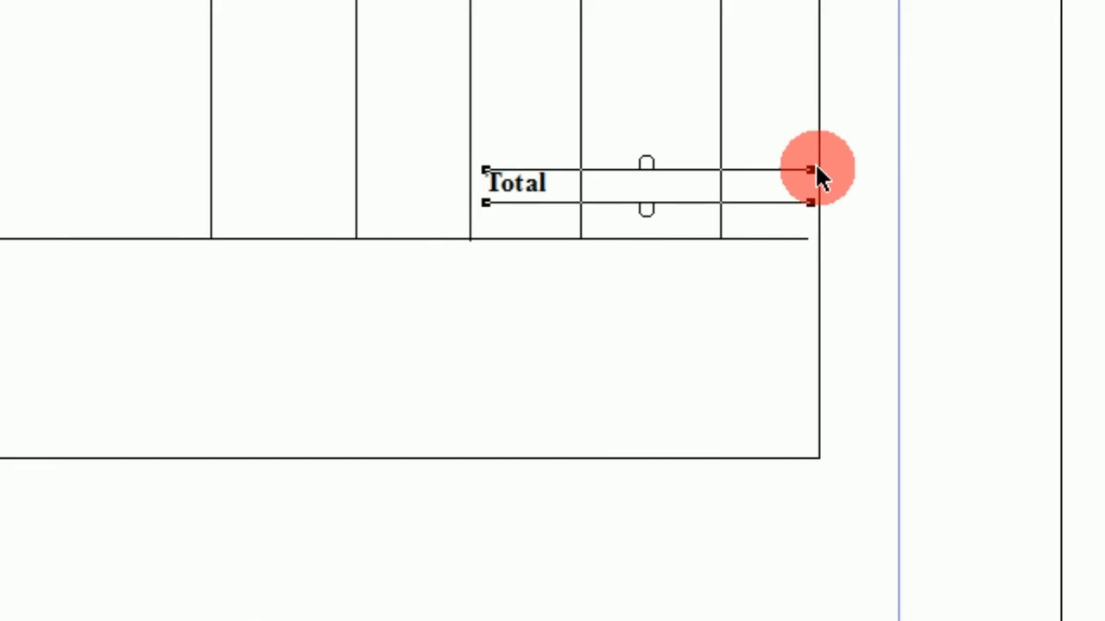
drag(872, 172, 622, 173)
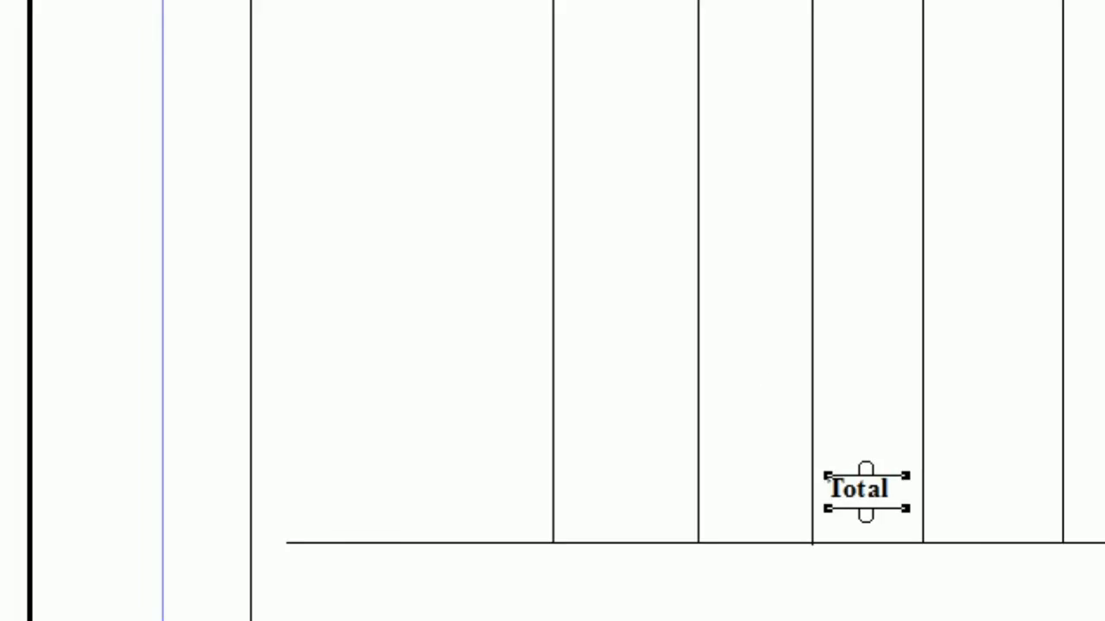
Step: Draw a horizontal line just above the Total row, from the fourth column line to the right end of the table
click(66, 154)
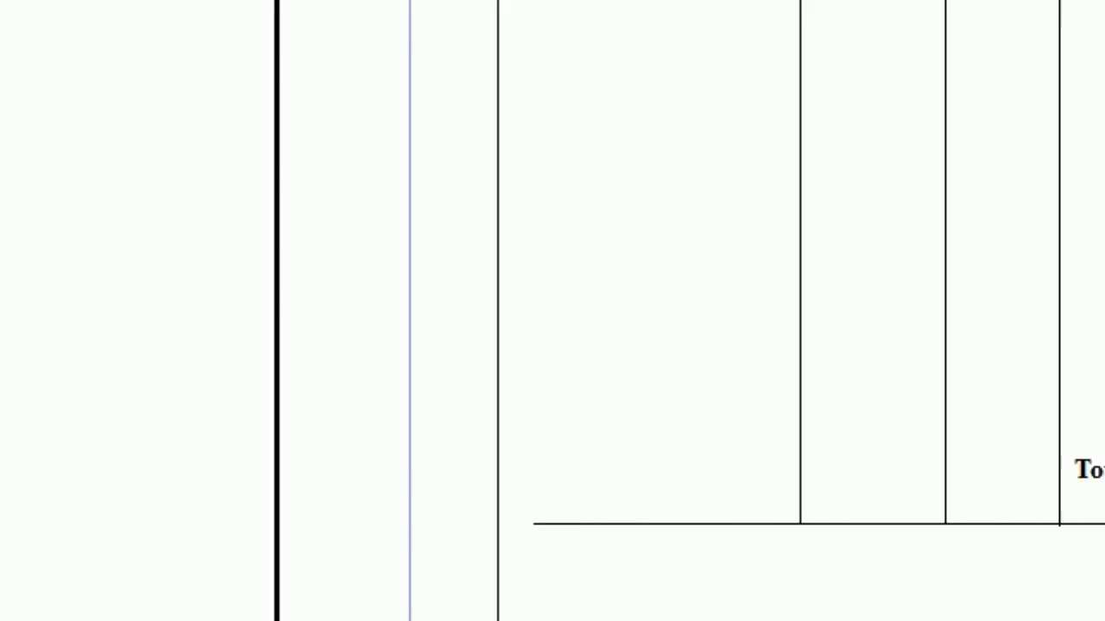
drag(865, 446, 1088, 453)
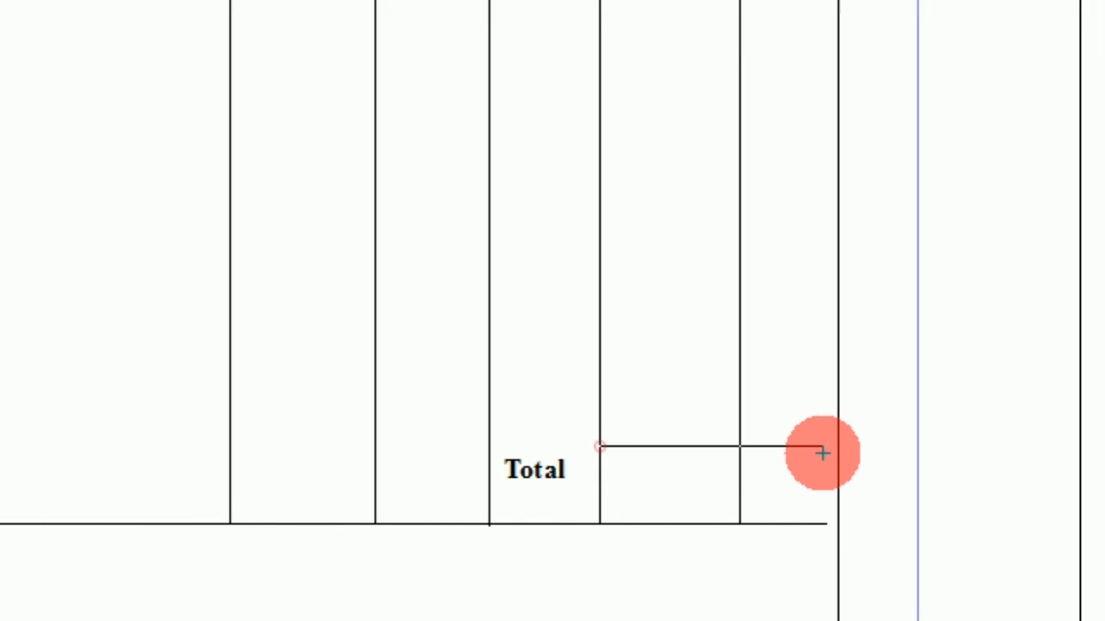
drag(824, 453, 831, 446)
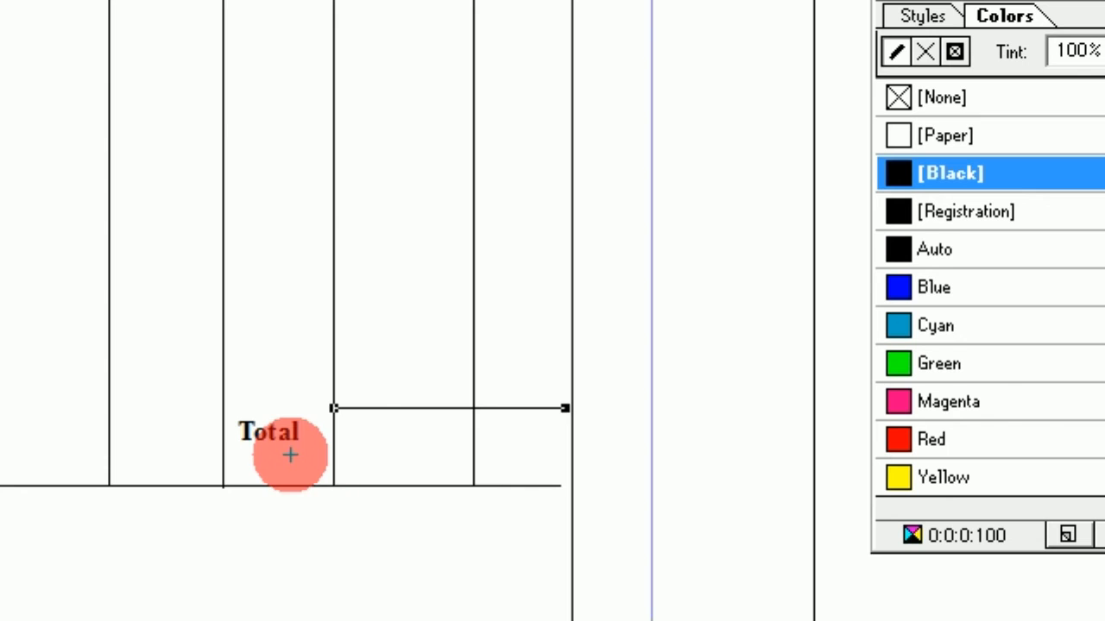
Step: Check the lower part of the page 1 sample, then add the text "Date:-" with a dotted line beneath the closing rule on page 2
click(2, 311)
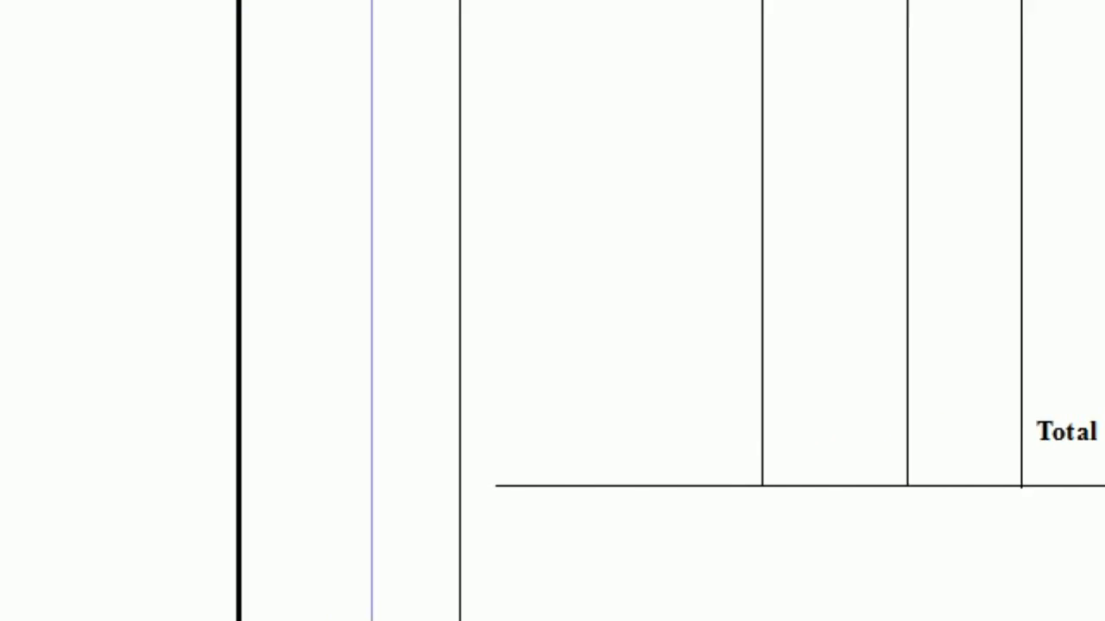
drag(1045, 276, 1046, 448)
drag(1082, 179, 1081, 261)
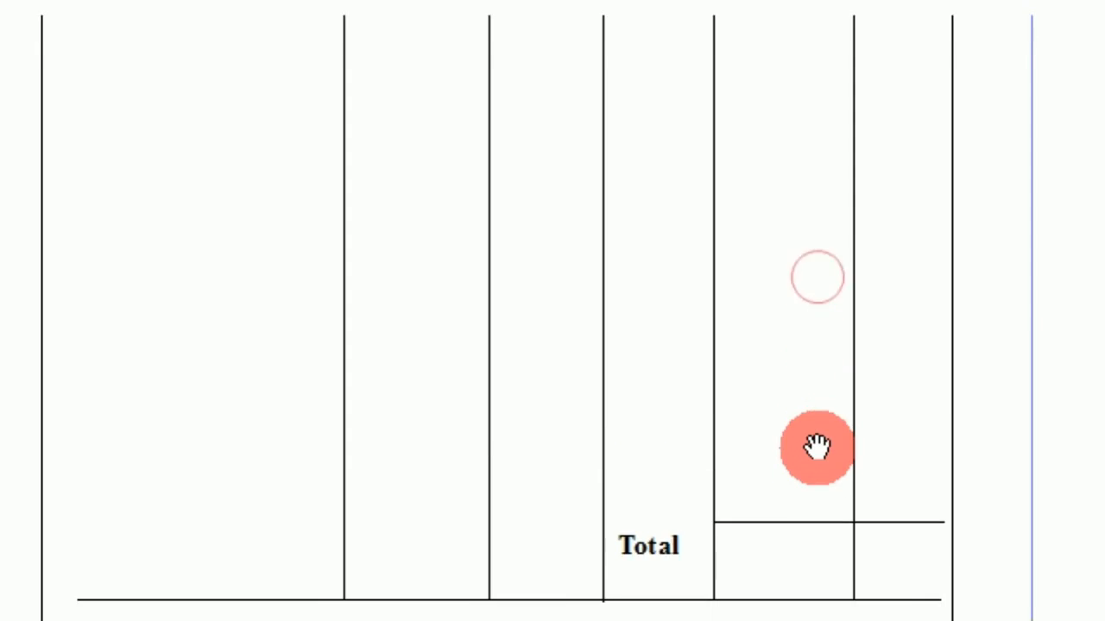
drag(816, 261, 819, 300)
drag(730, 458, 723, 232)
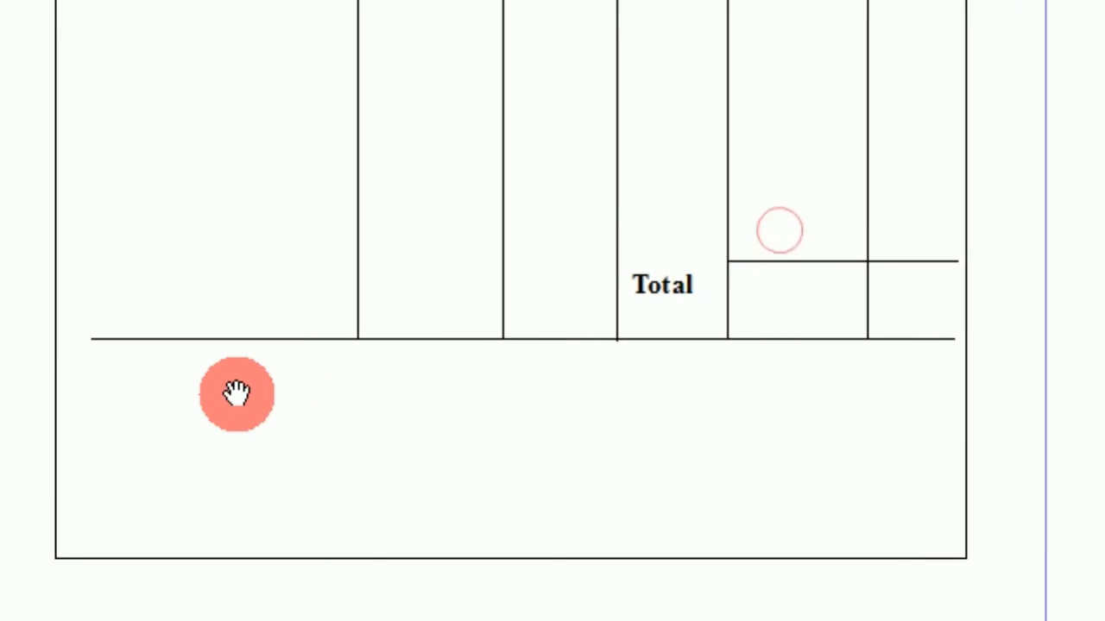
click(26, 531)
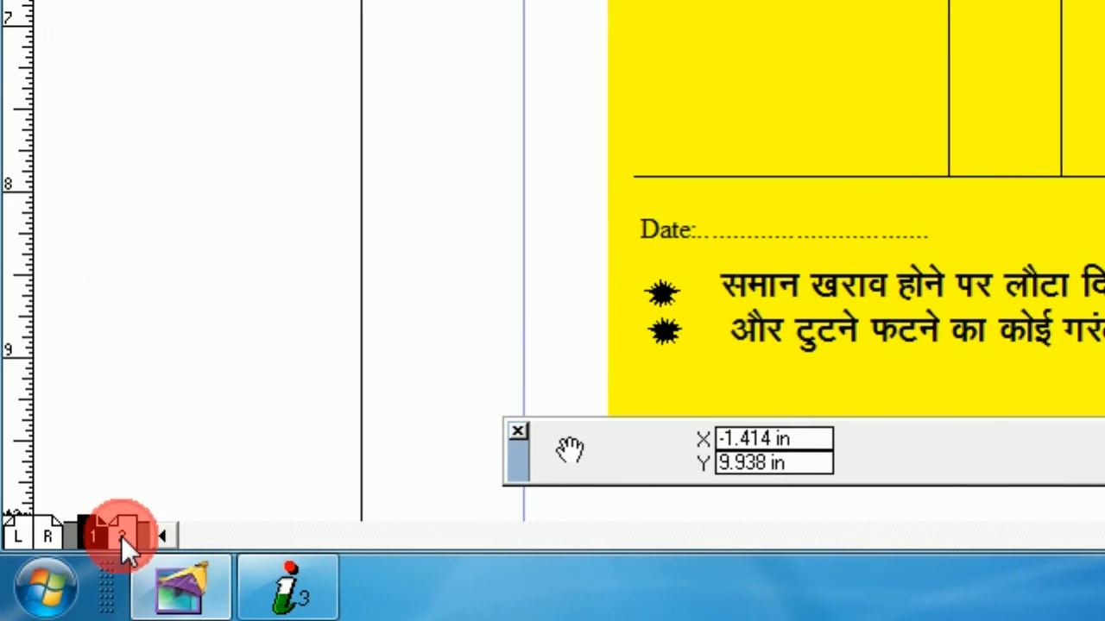
click(44, 569)
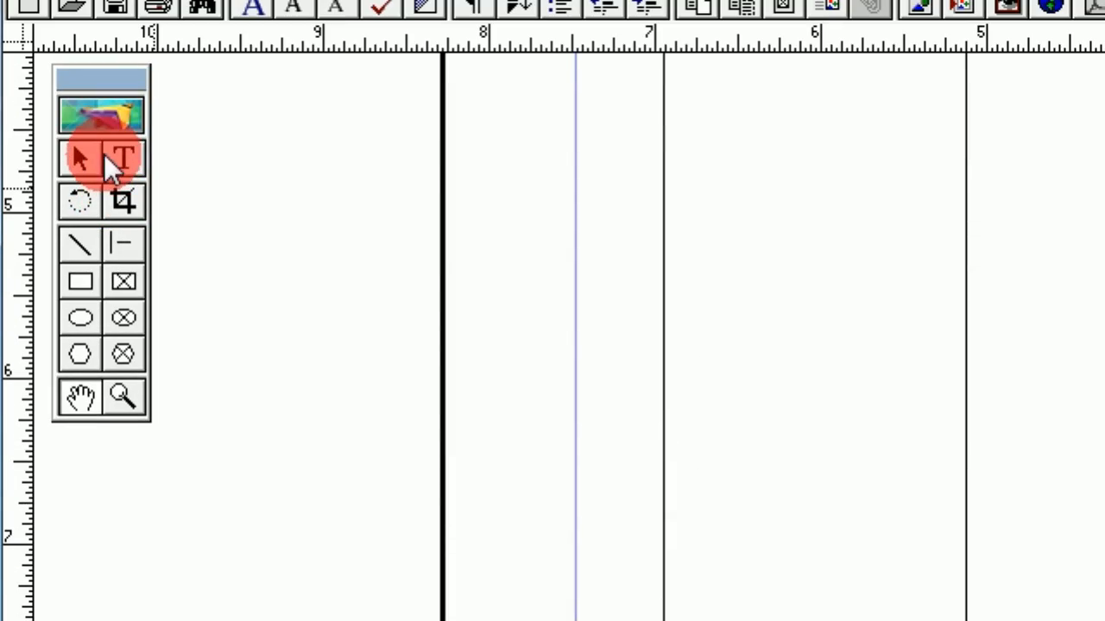
click(128, 154)
drag(688, 453, 1069, 537)
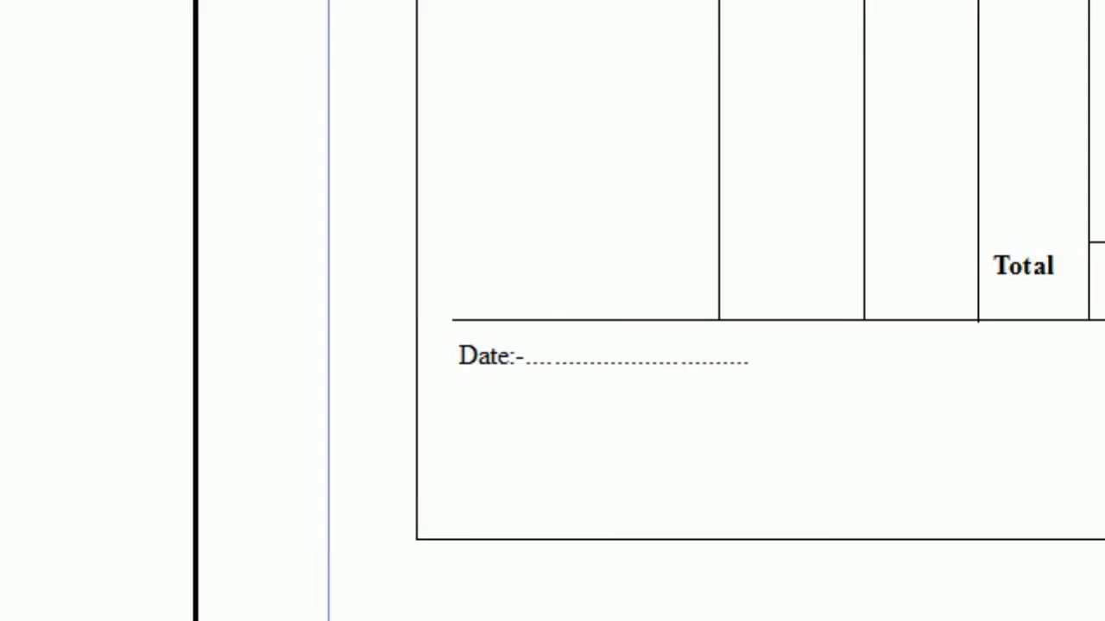
Step: Switch to the Hindi text document and copy the two note lines, from "समान खराव" to "कोई गरंटी नहीं ।"
click(287, 595)
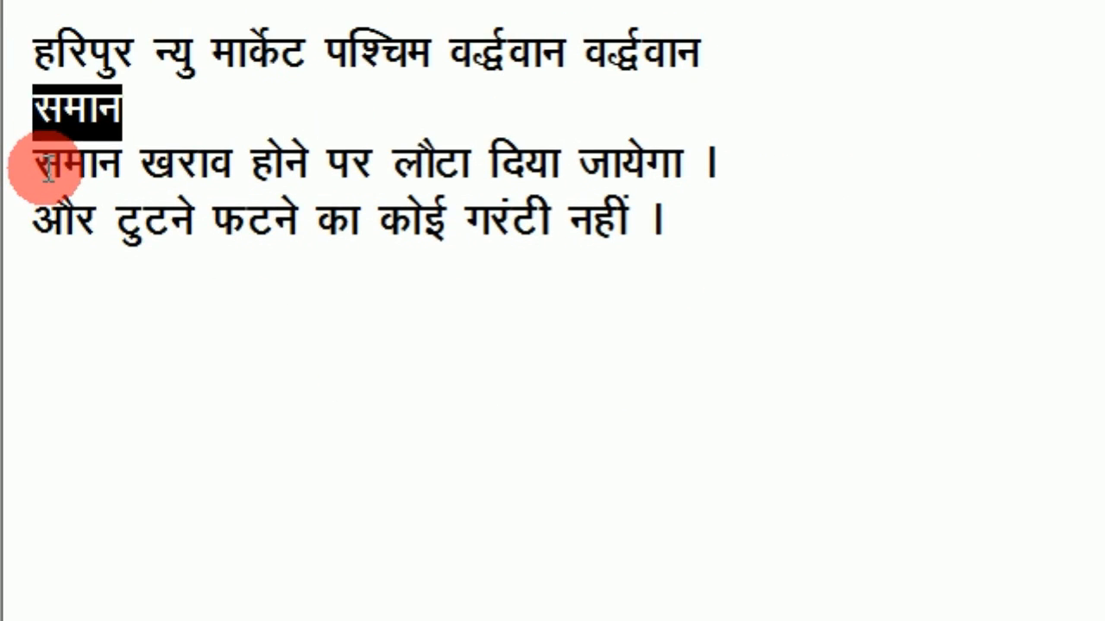
click(47, 168)
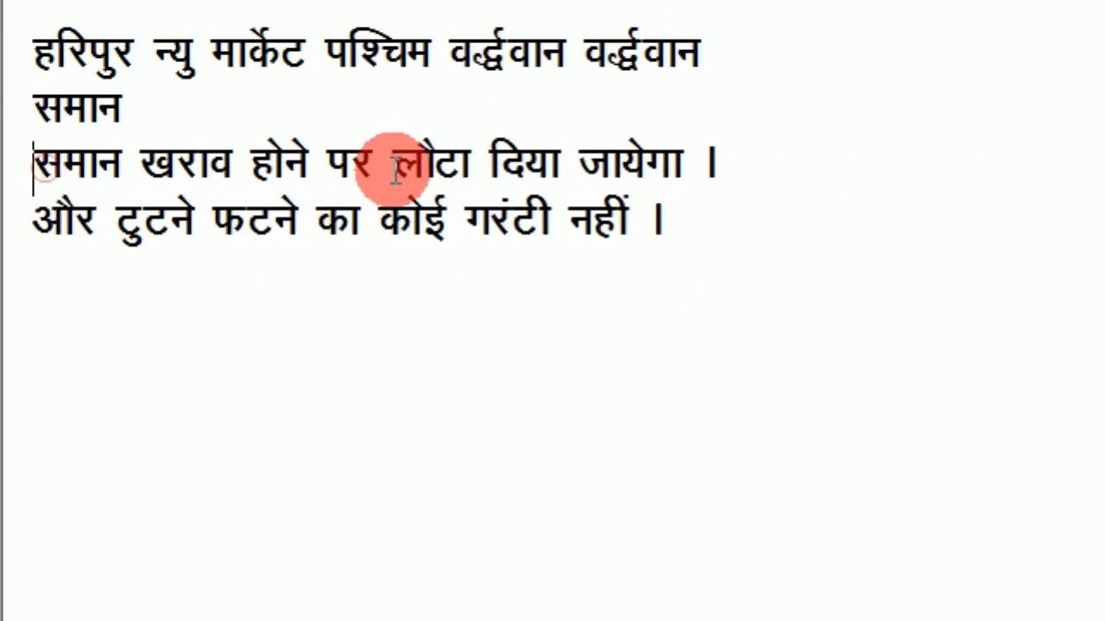
drag(31, 161, 703, 170)
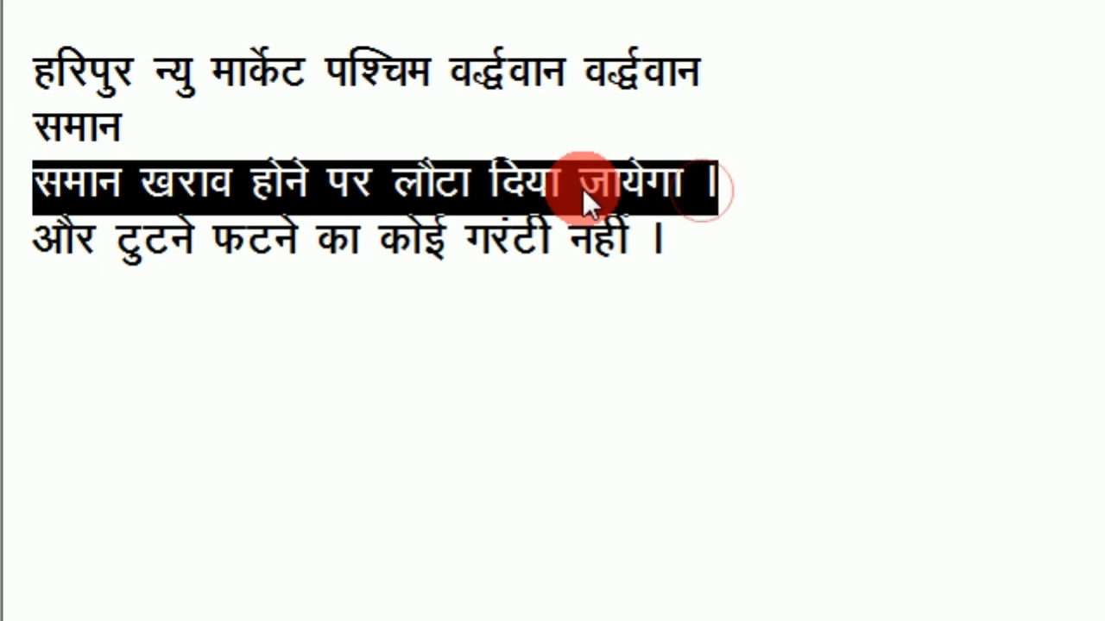
drag(686, 239, 25, 185)
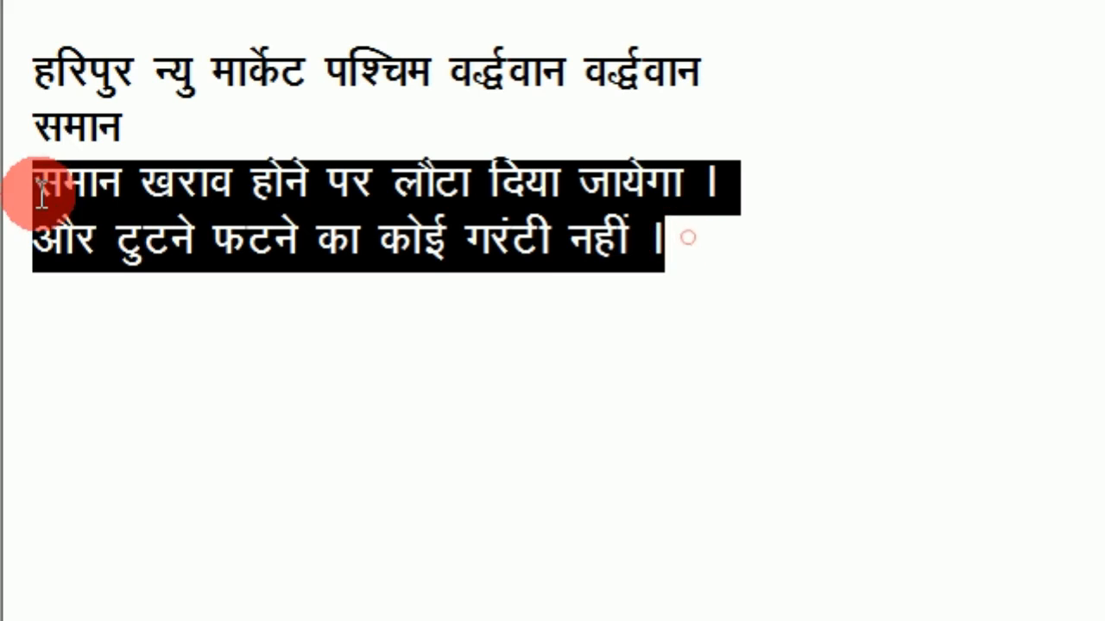
right_click(150, 172)
click(246, 286)
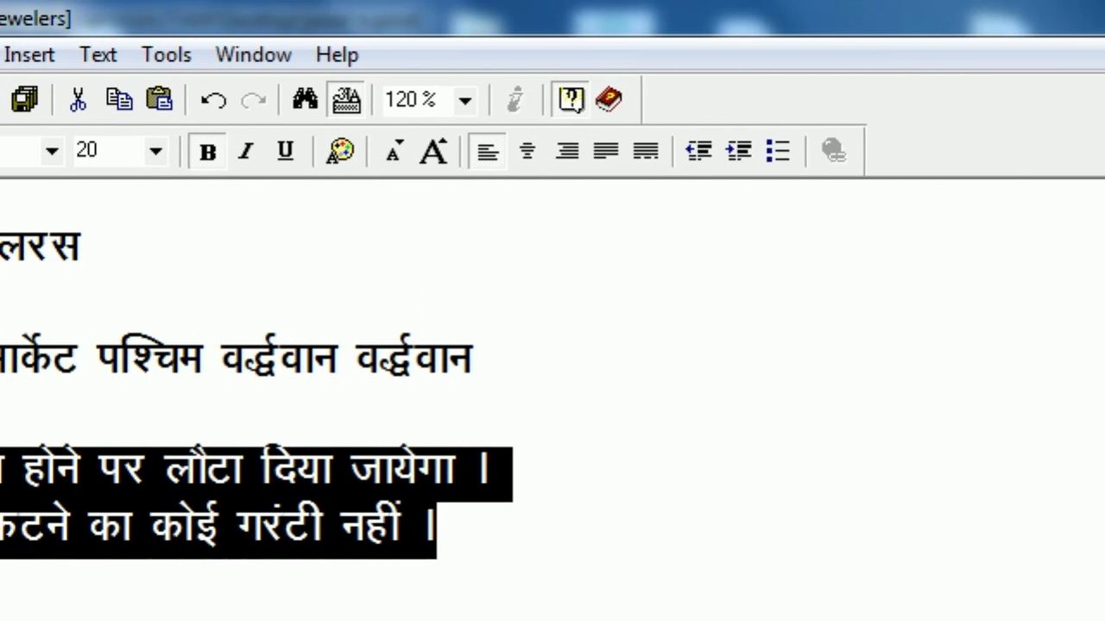
Step: Return to PageMaker and paste the copied note lines after the dotted Date line
key(alt+Tab)
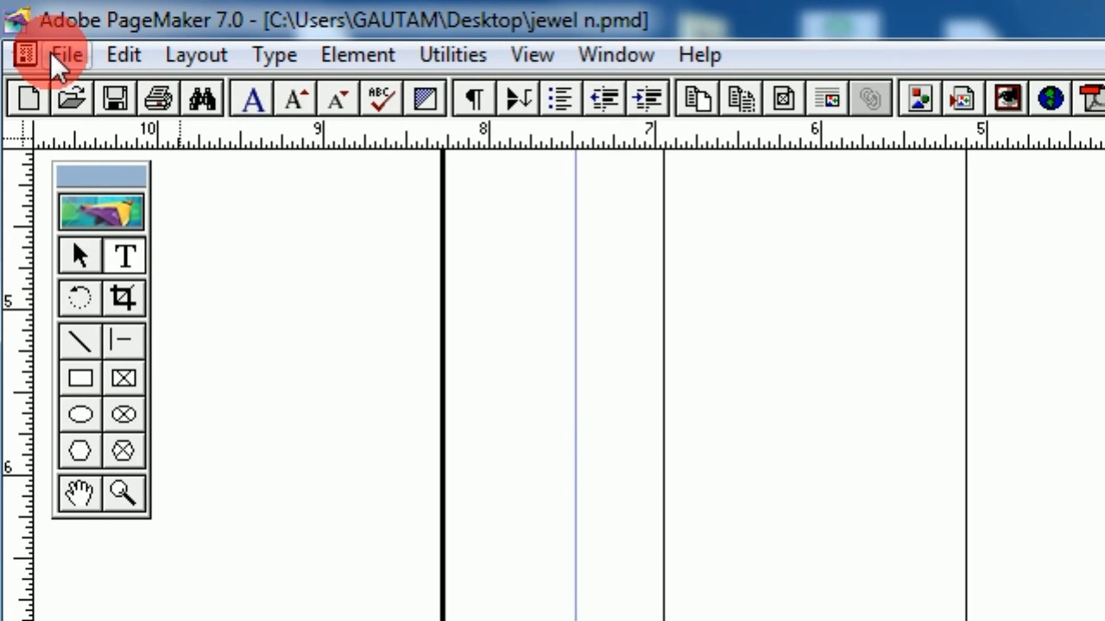
click(73, 57)
mouse_move(114, 62)
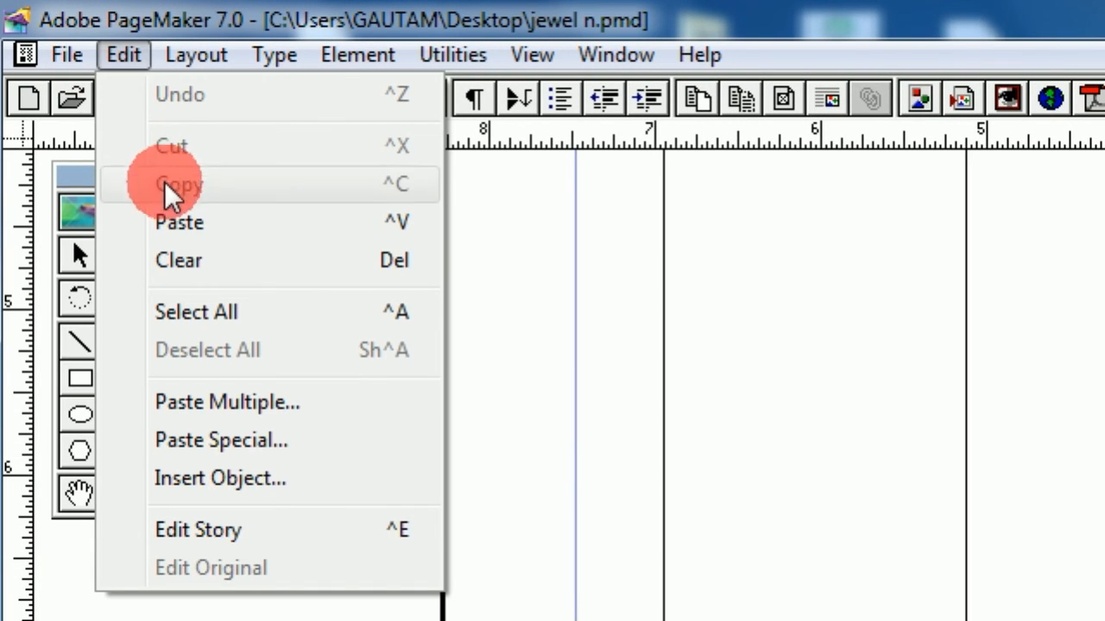
click(177, 223)
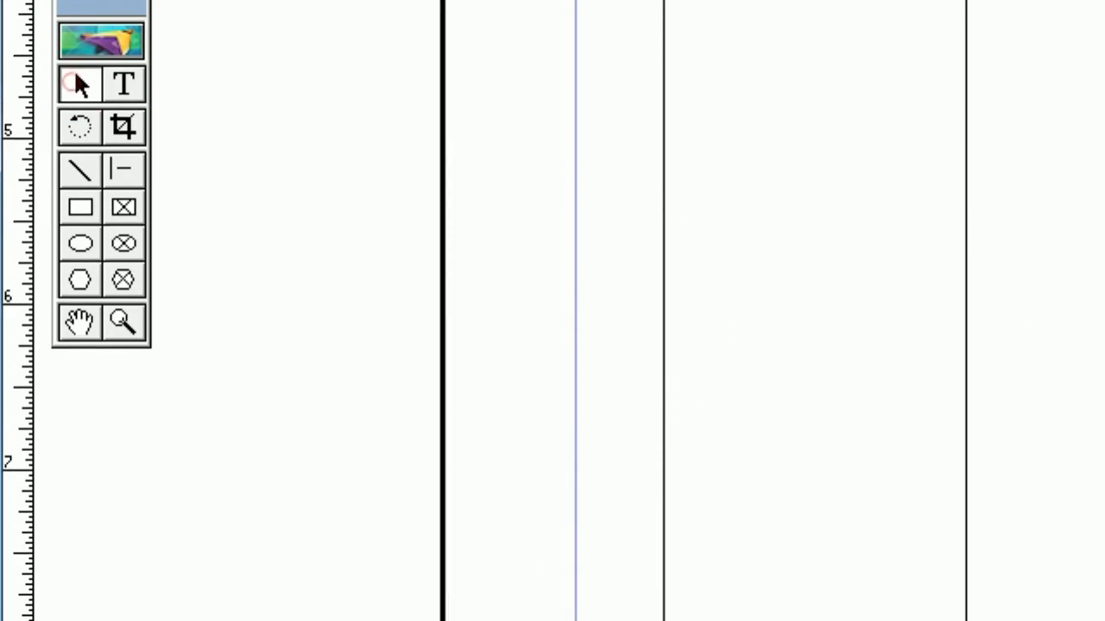
Step: Move the Date and notes text block lower and widen it so the first note fits on one line
click(814, 506)
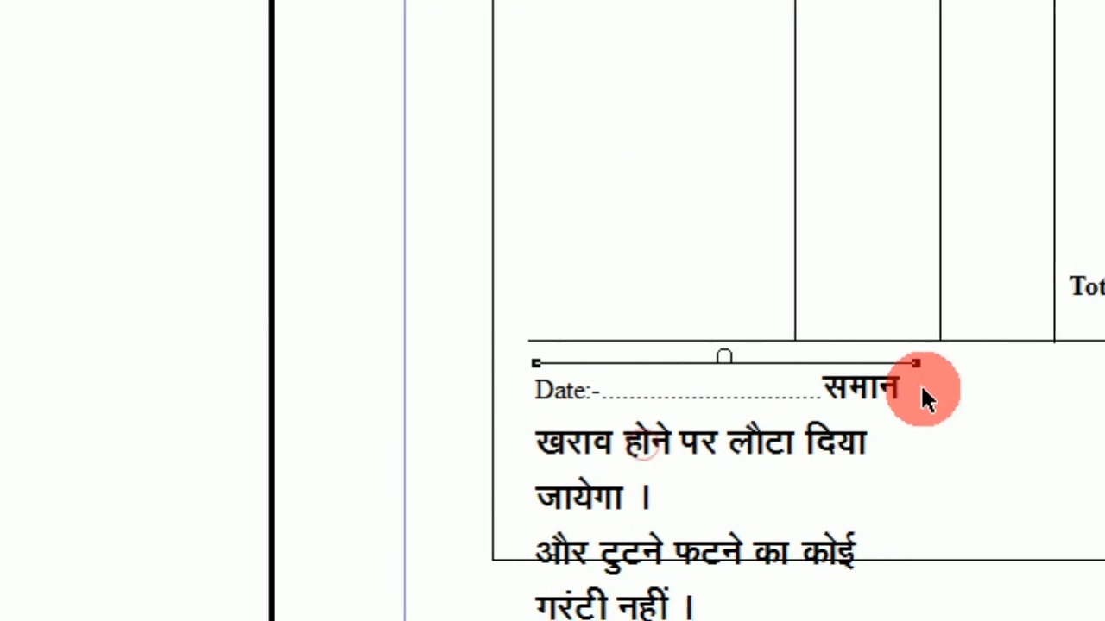
drag(917, 364, 824, 388)
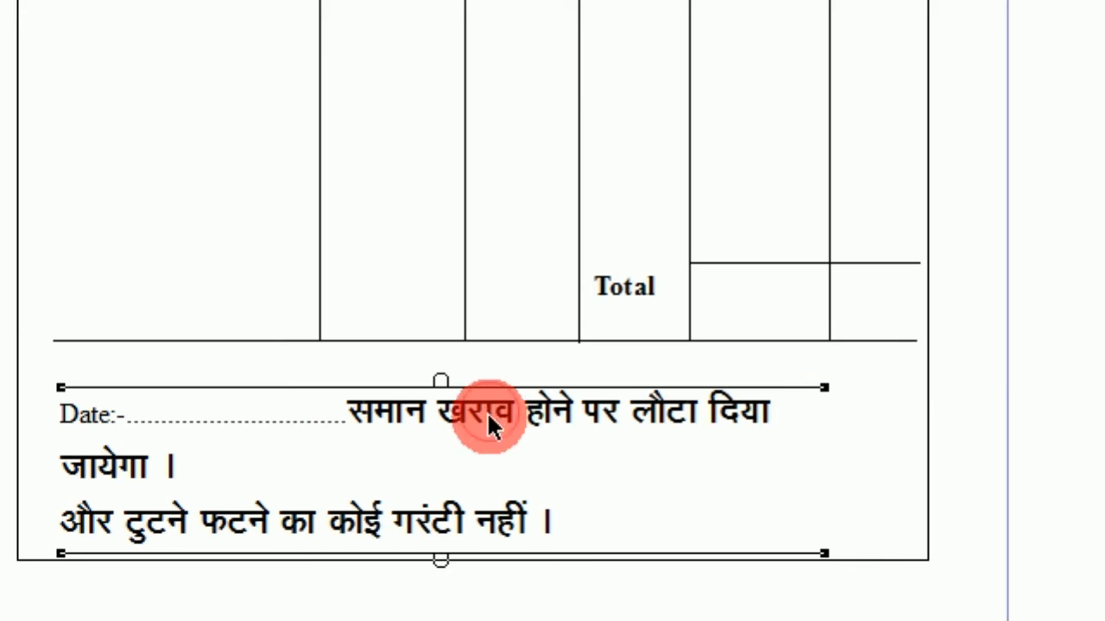
drag(490, 421, 483, 488)
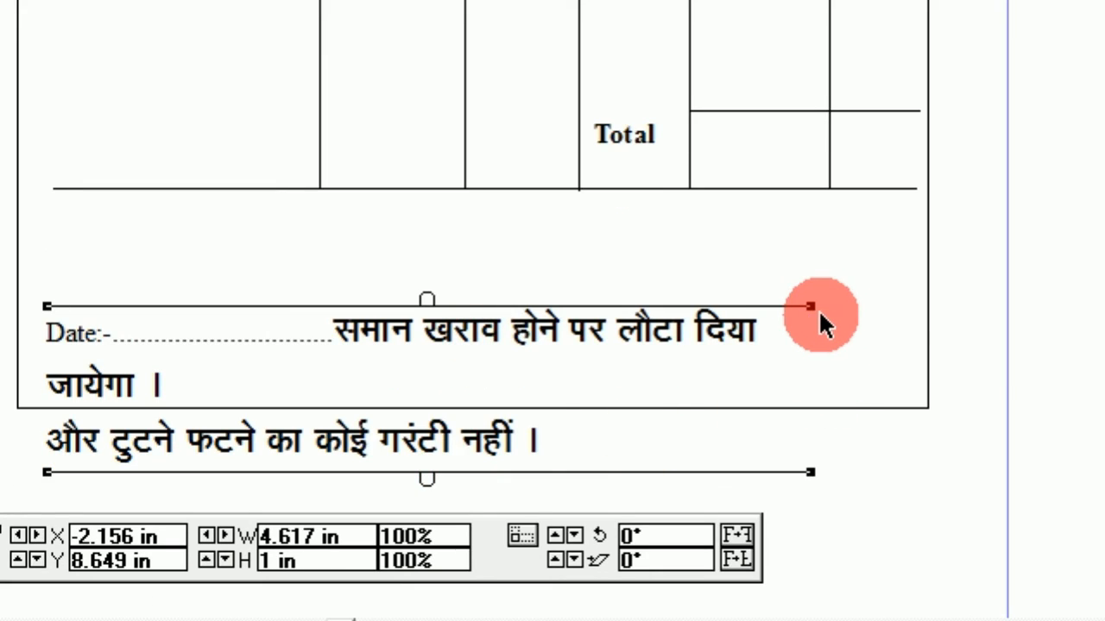
drag(811, 307, 1096, 314)
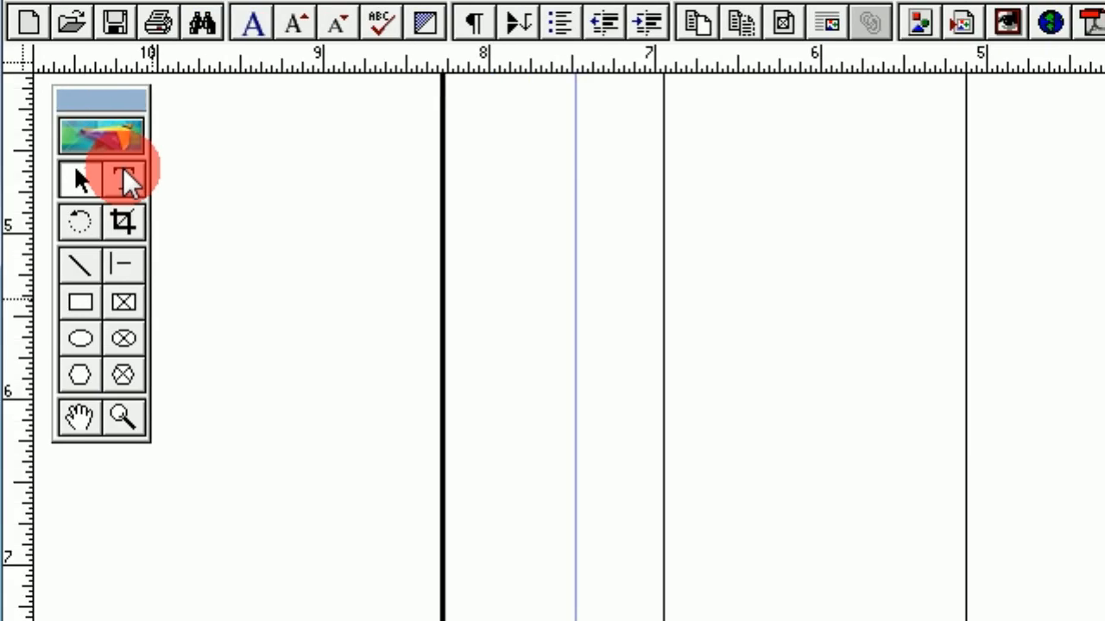
Step: Indent the second note line to start beneath the first, then set both note lines to 14 pt
click(123, 173)
click(695, 453)
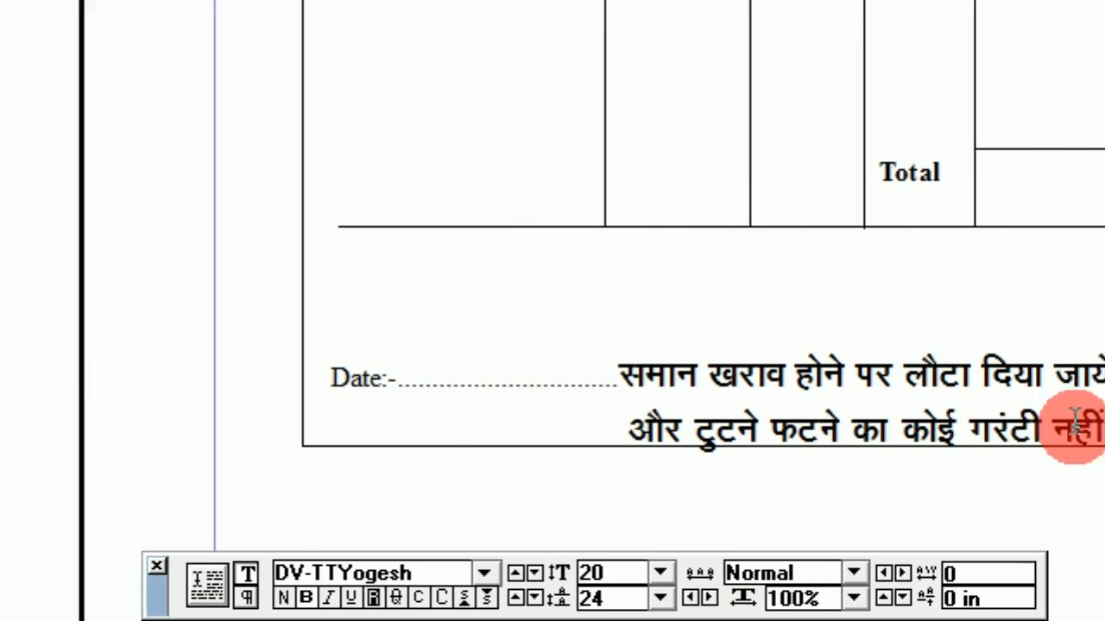
drag(816, 429, 292, 361)
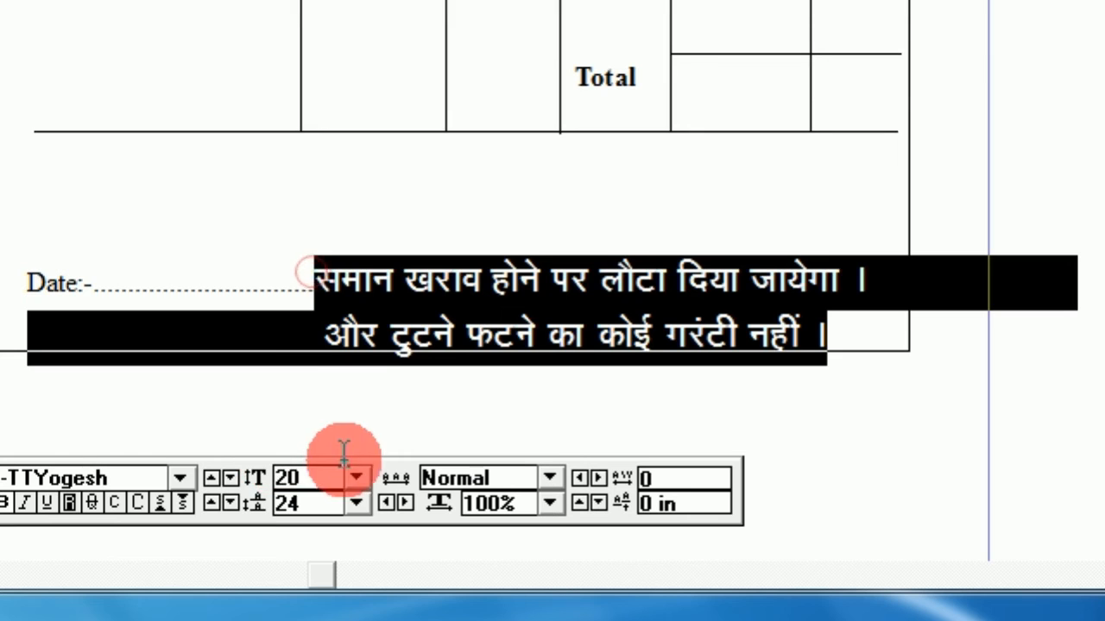
click(337, 572)
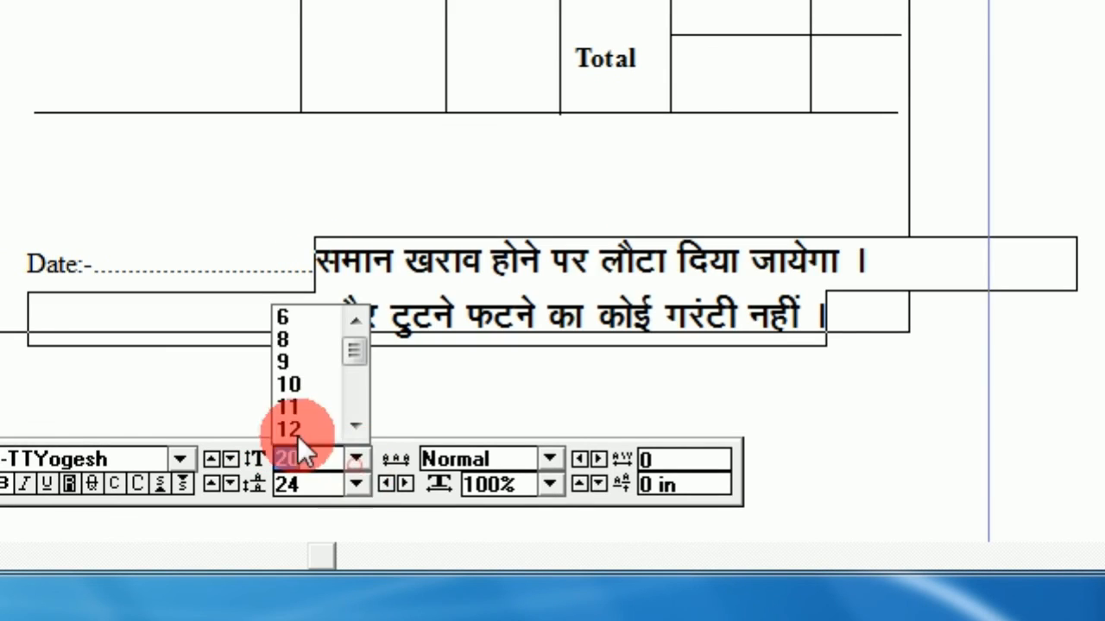
click(355, 426)
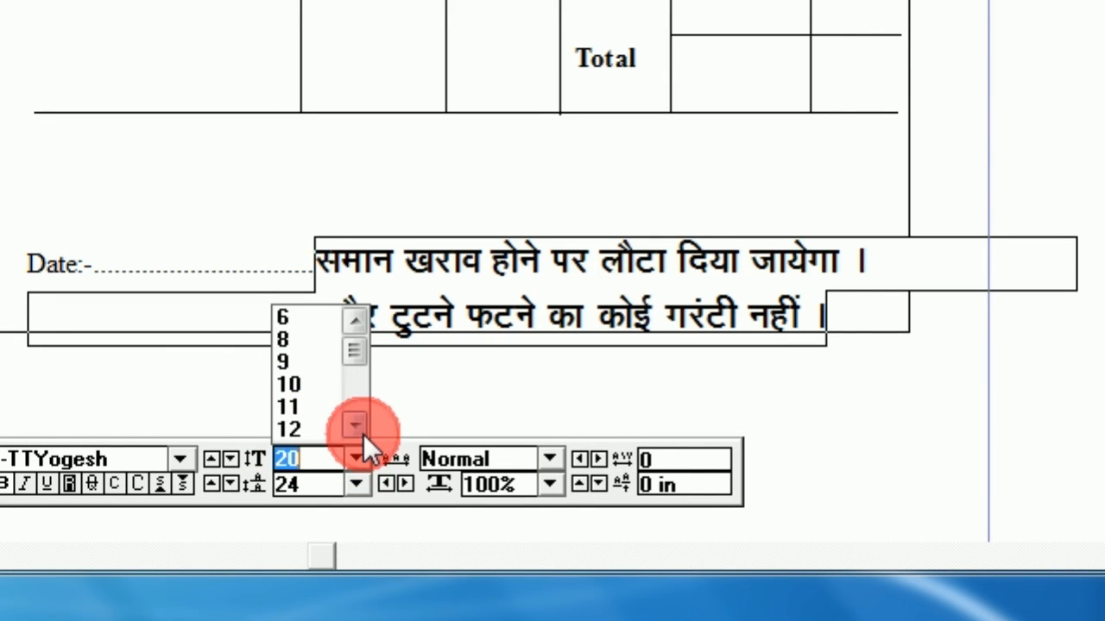
click(280, 426)
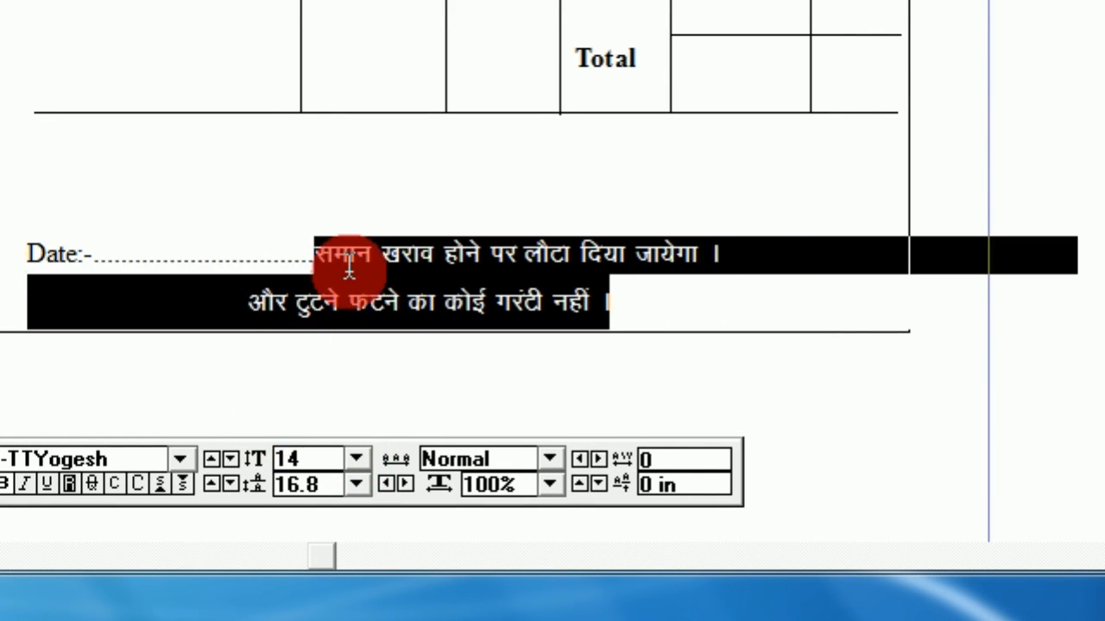
Step: Realign the second note line beneath the first and move the text block up inside the bill frame
click(252, 302)
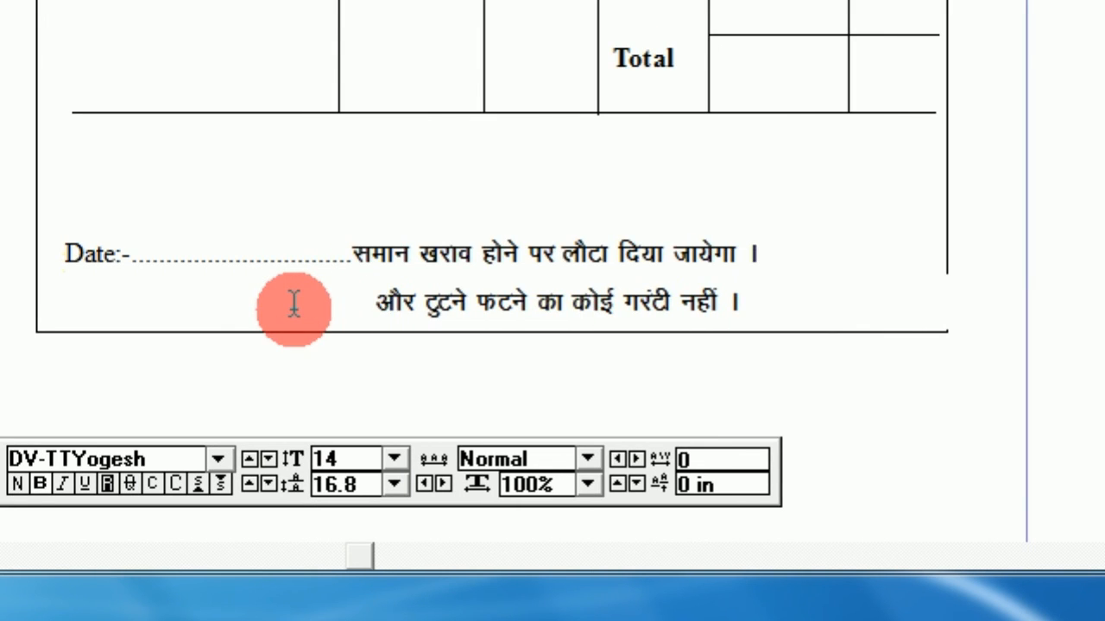
key(BackSpace)
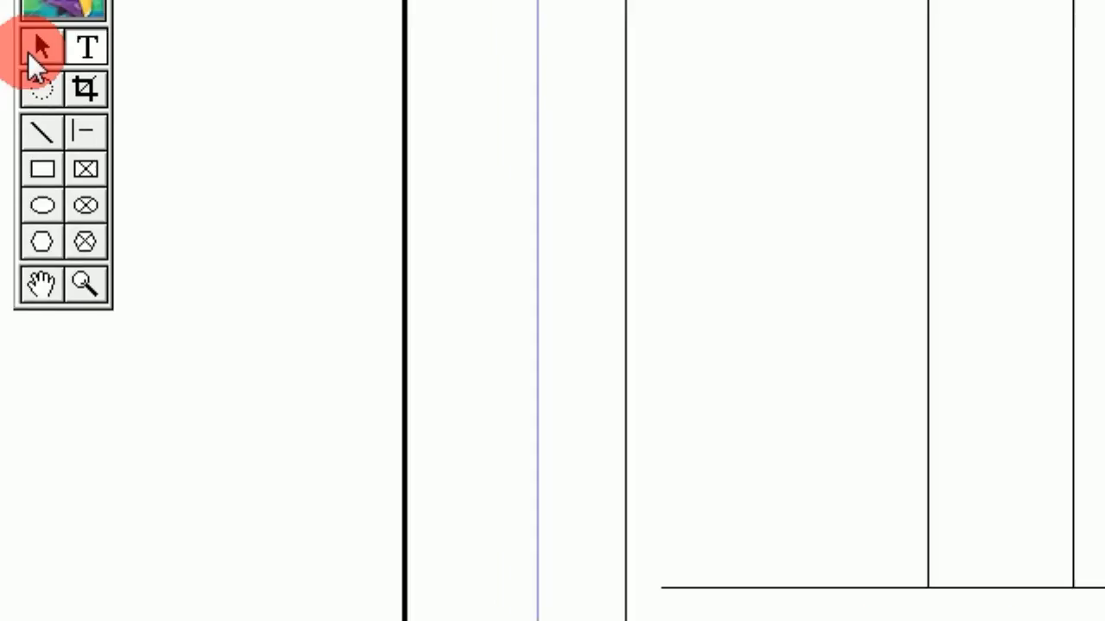
click(29, 50)
drag(660, 446, 660, 399)
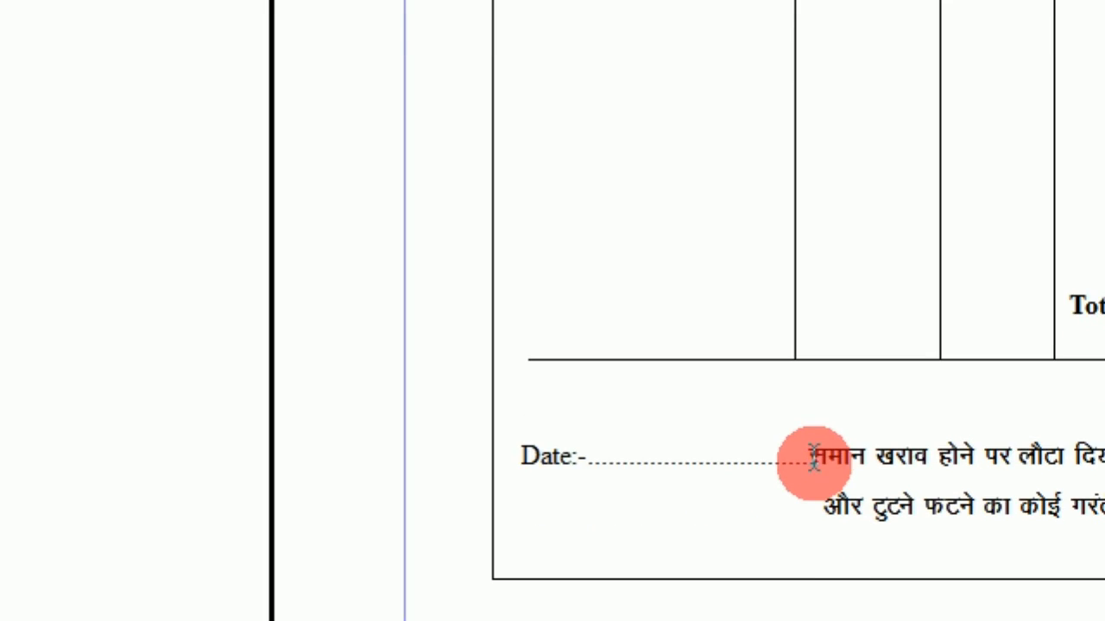
Step: Put the first note on its own line below Date and remove the second note's indent so both start at the block's edge
click(813, 461)
key(Return)
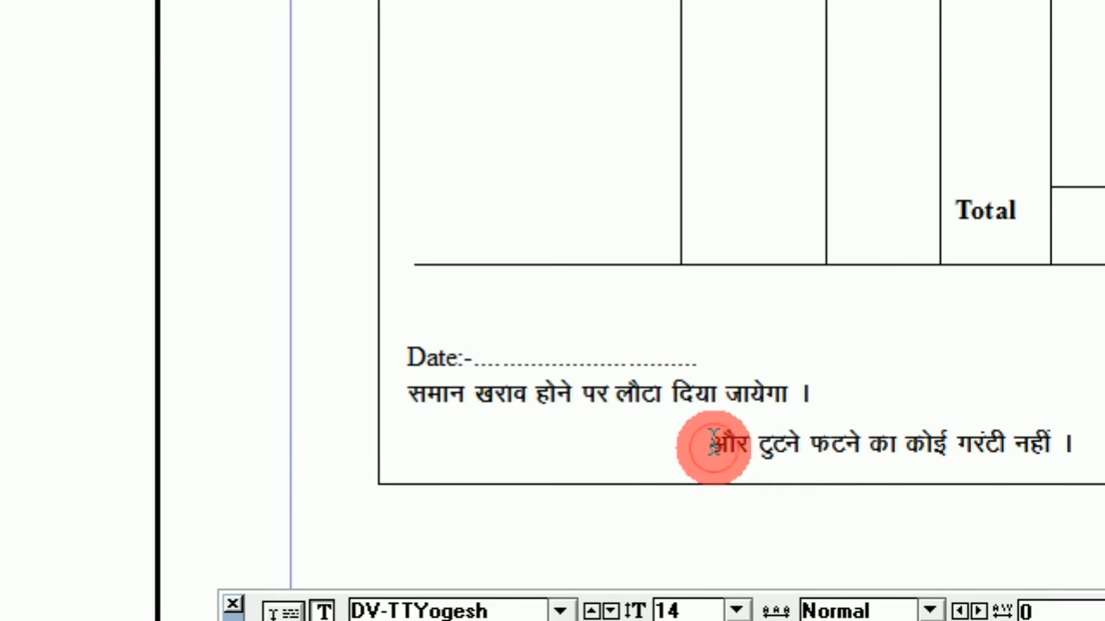
click(713, 444)
key(BackSpace)
key(BackSpace)
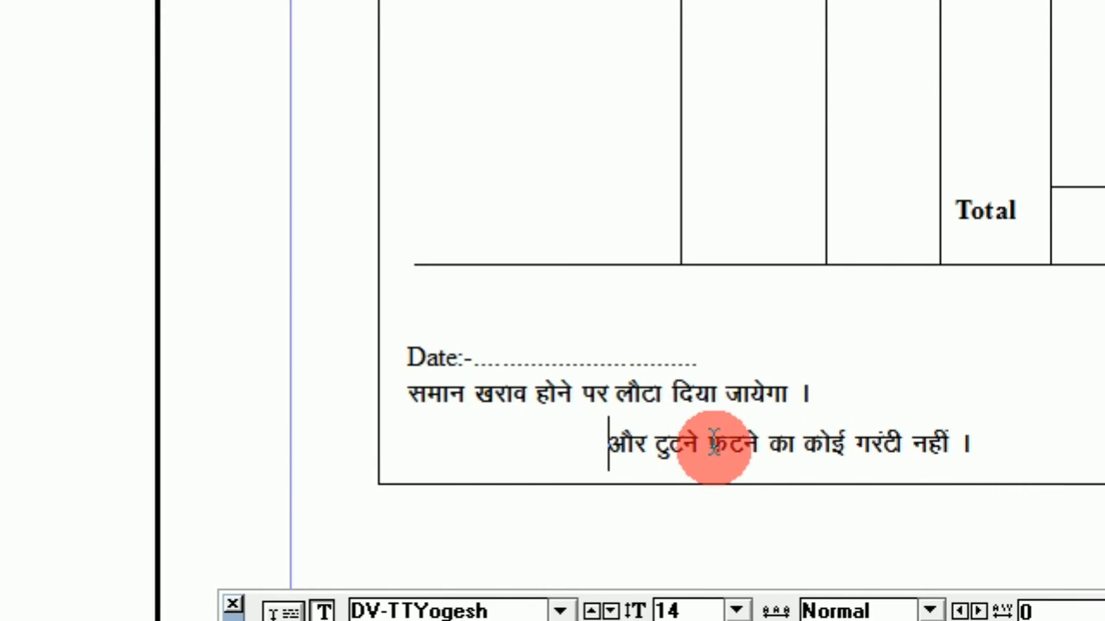
key(BackSpace)
key(BackSpace)
key(BackSpace)
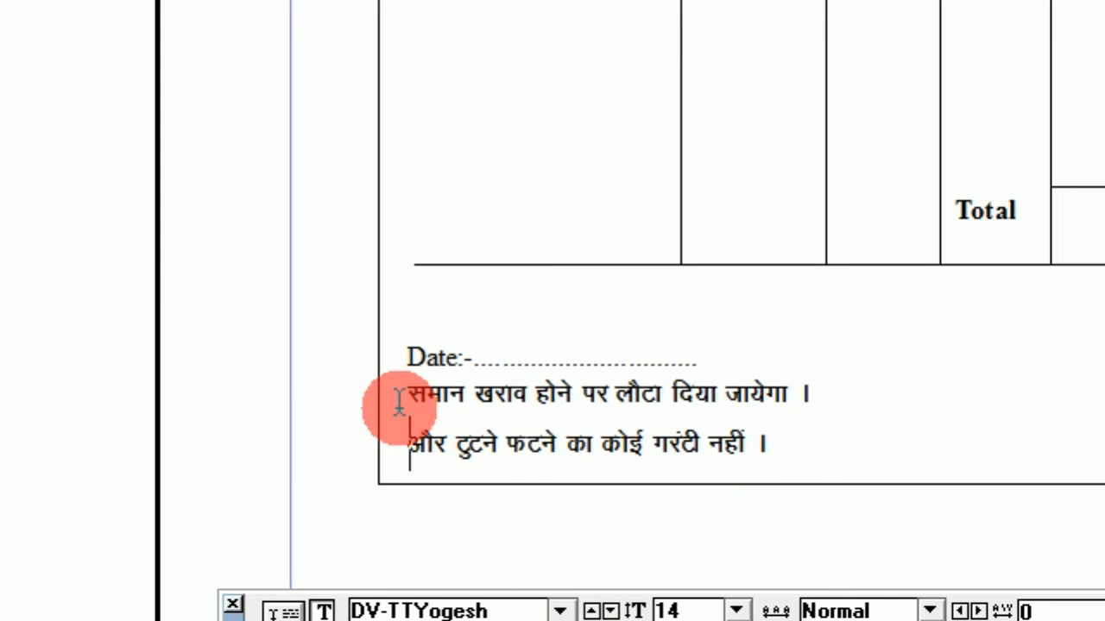
Step: Move the Date and notes text block up to just beneath the closing rule, aligned with the rule's left end
click(79, 16)
drag(696, 566, 706, 504)
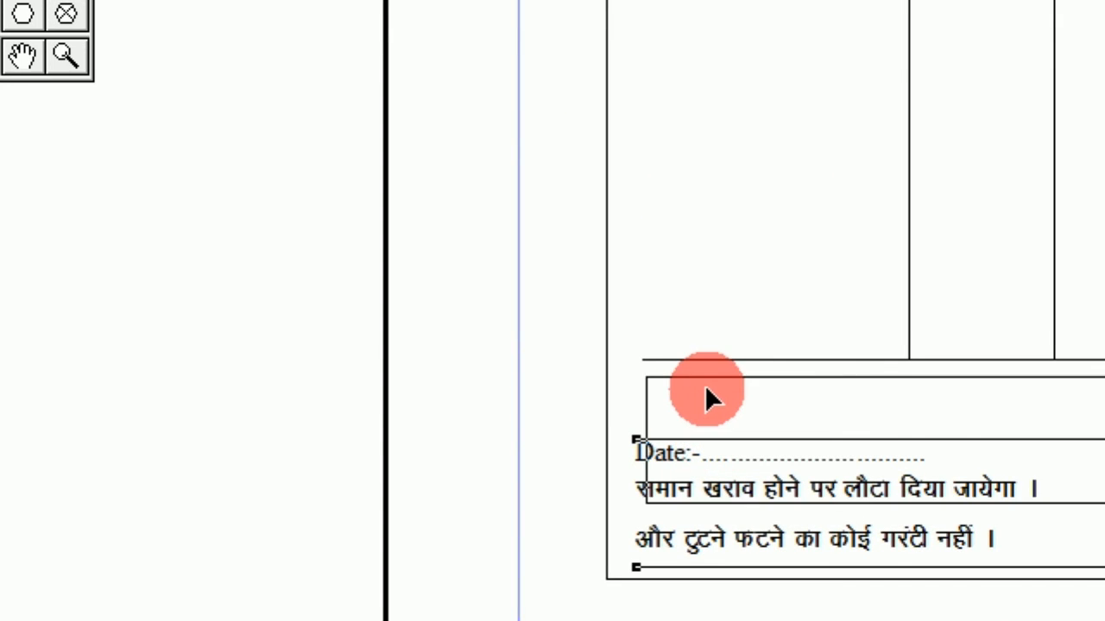
drag(707, 394, 707, 395)
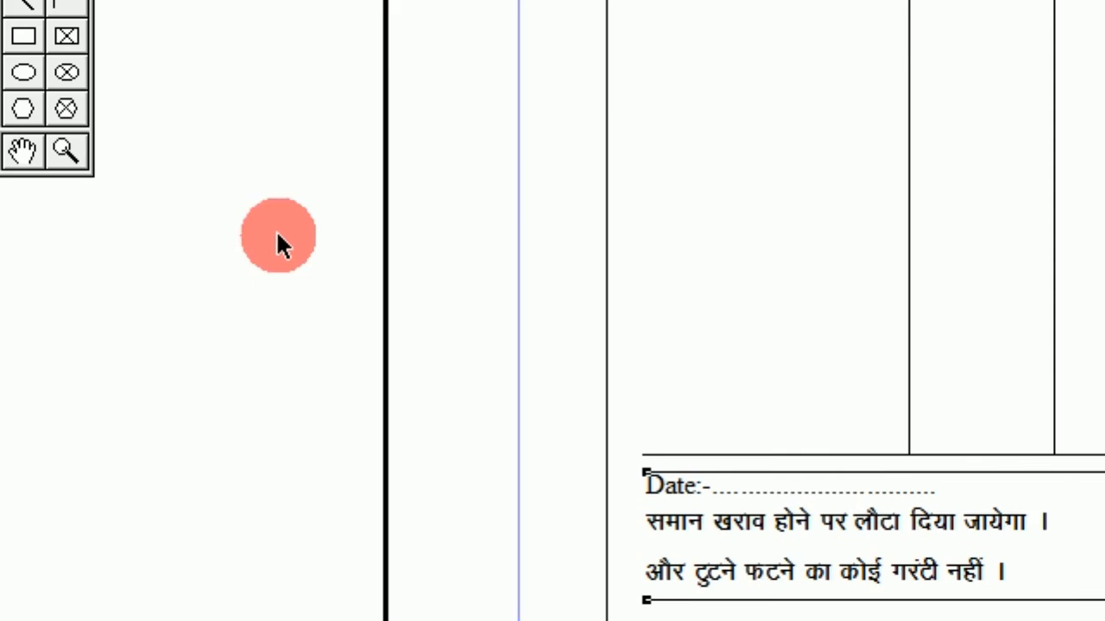
Step: Leave a blank line below Date and indent both note lines equally, then check them against the page 1 sample
click(113, 164)
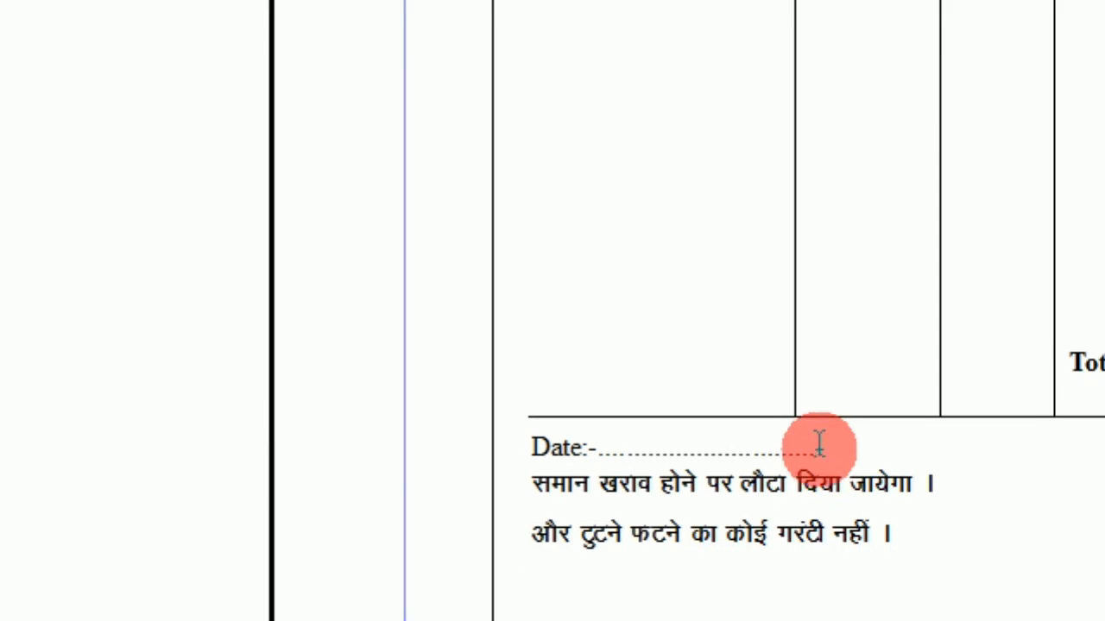
click(813, 449)
key(Return)
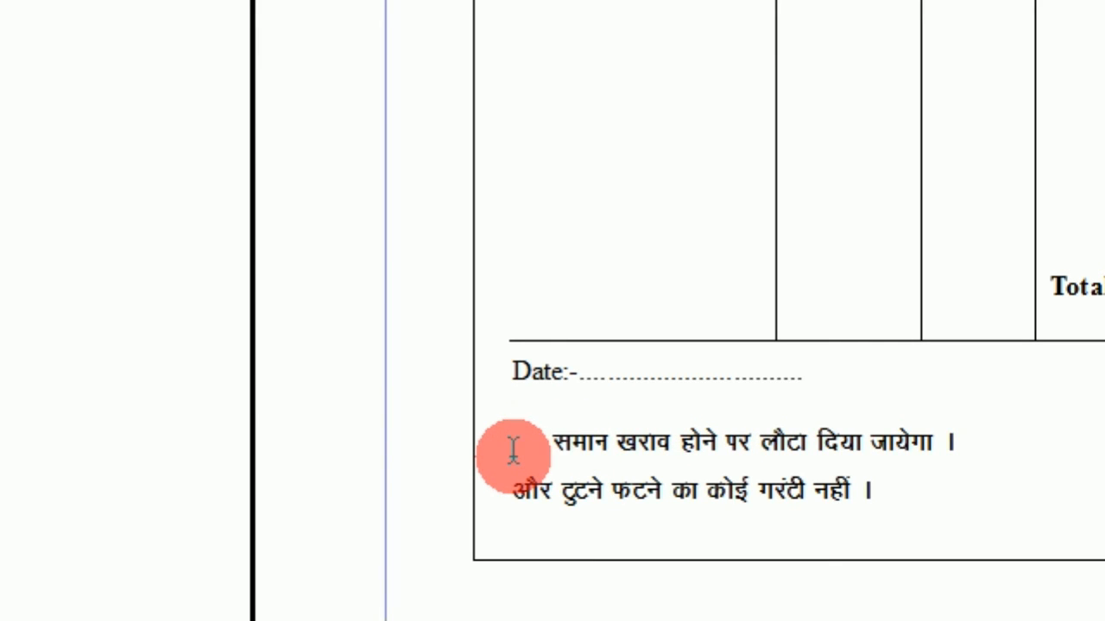
click(514, 487)
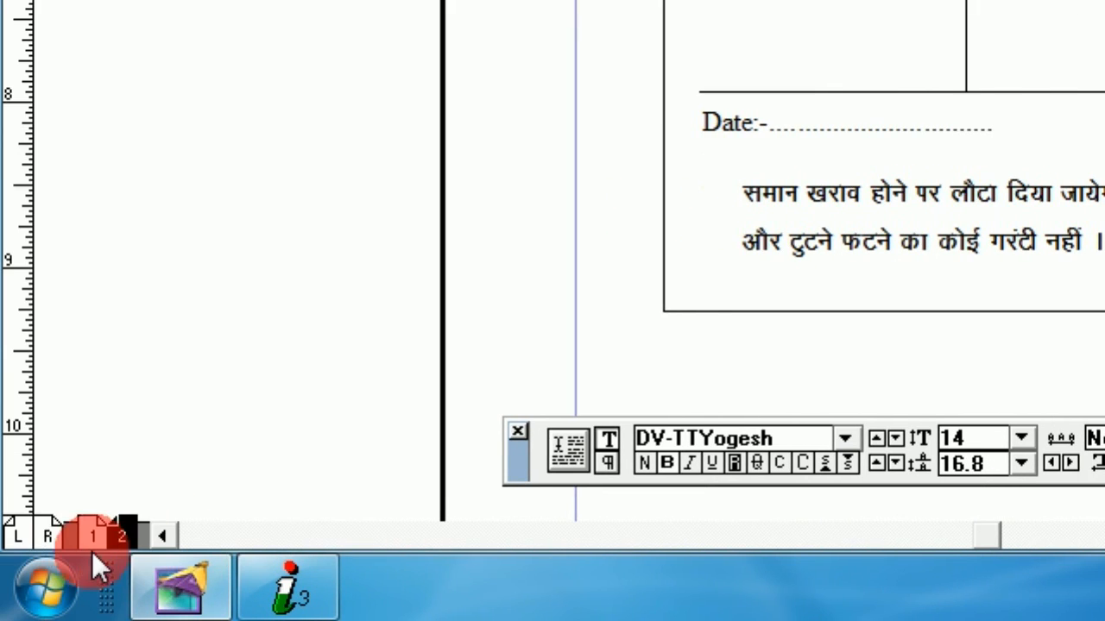
click(84, 542)
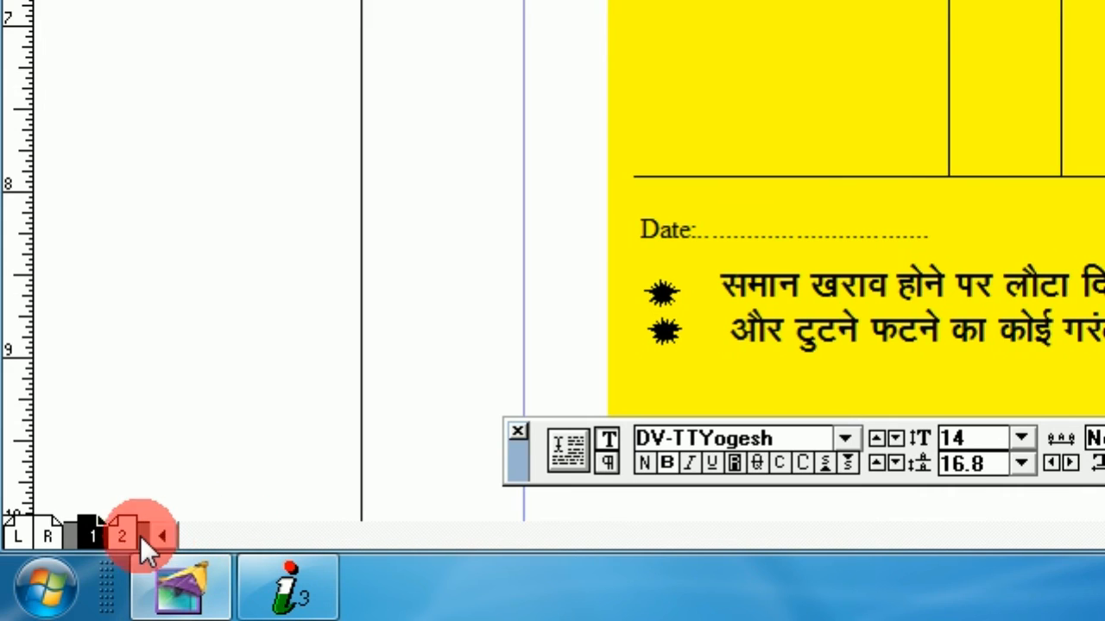
Step: Set the polygon to 16 sides with a 43% star inset and draw a small black-filled star before the first Hindi note line
click(7, 537)
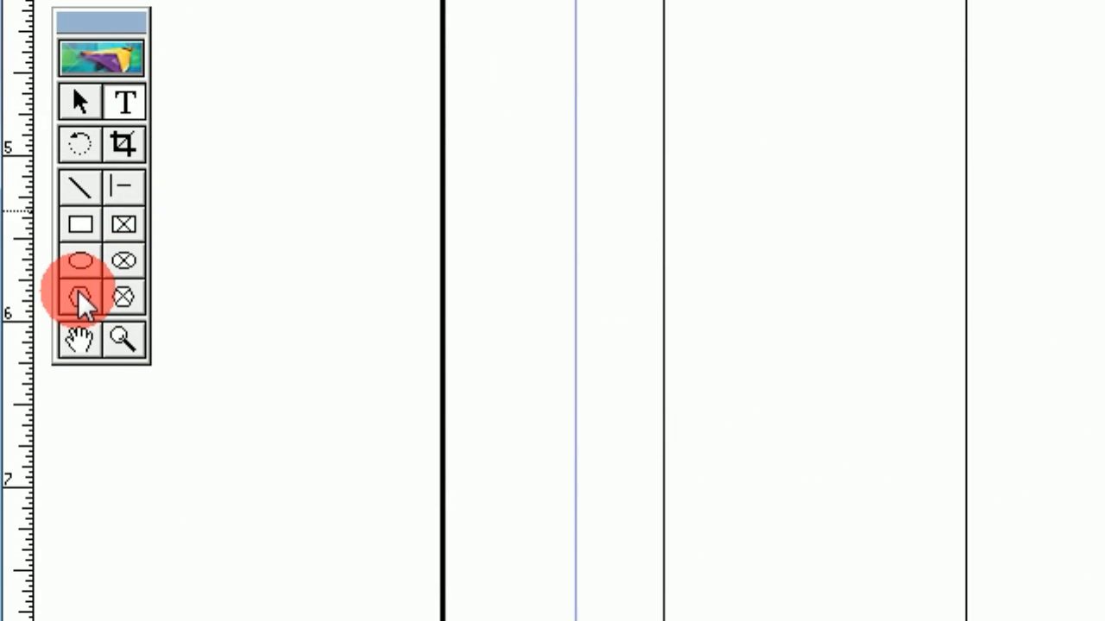
double_click(79, 300)
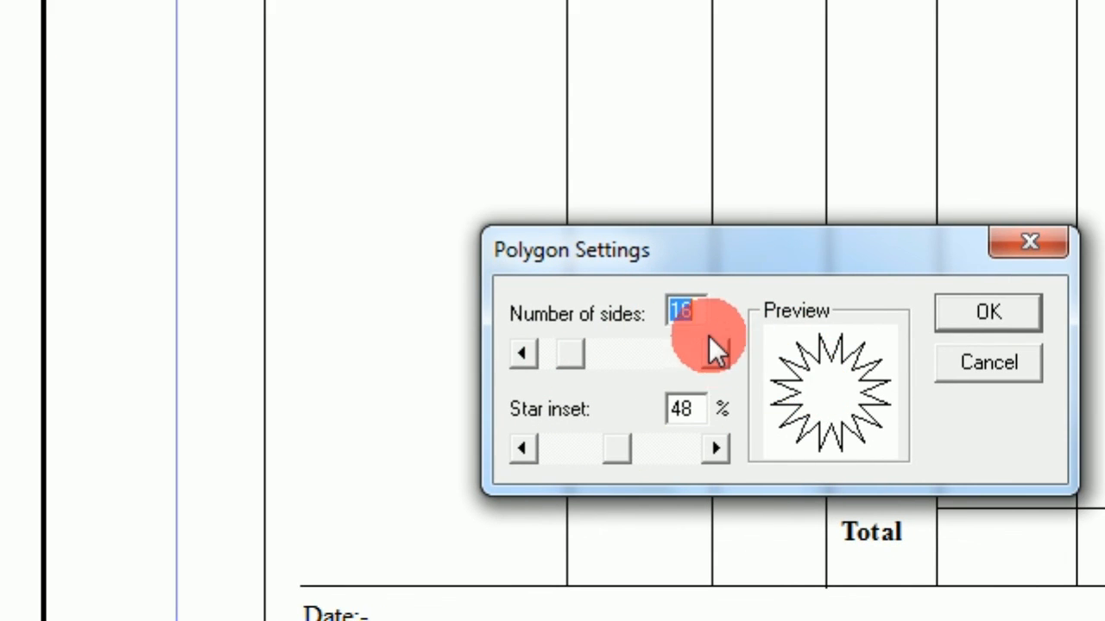
mouse_move(621, 442)
mouse_down()
mouse_move(634, 443)
mouse_move(613, 444)
mouse_up()
click(989, 312)
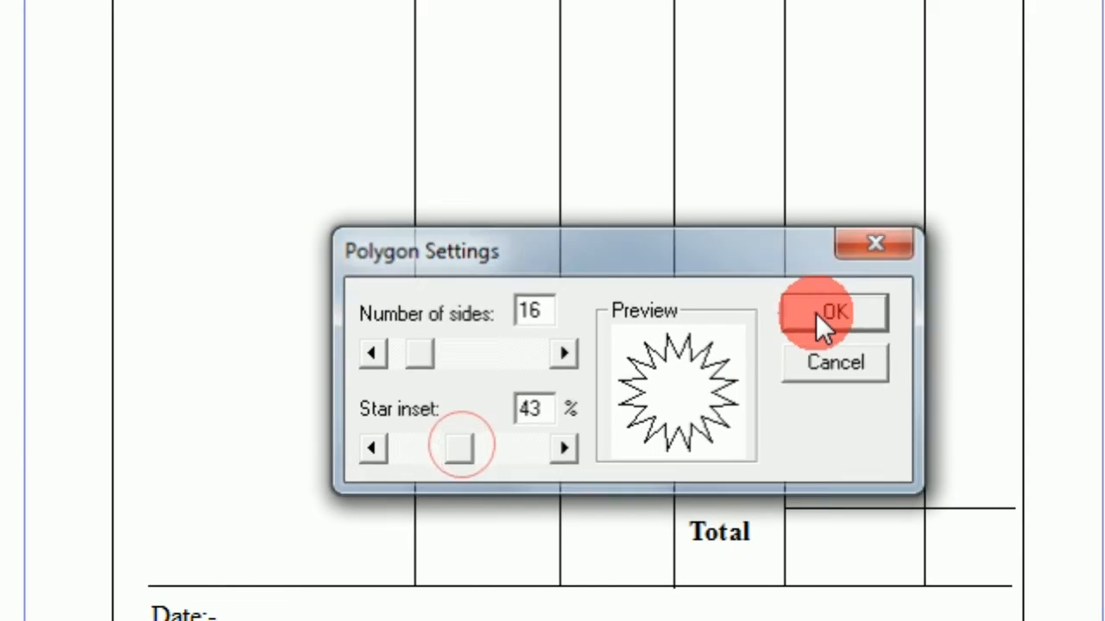
drag(290, 464, 321, 490)
click(902, 155)
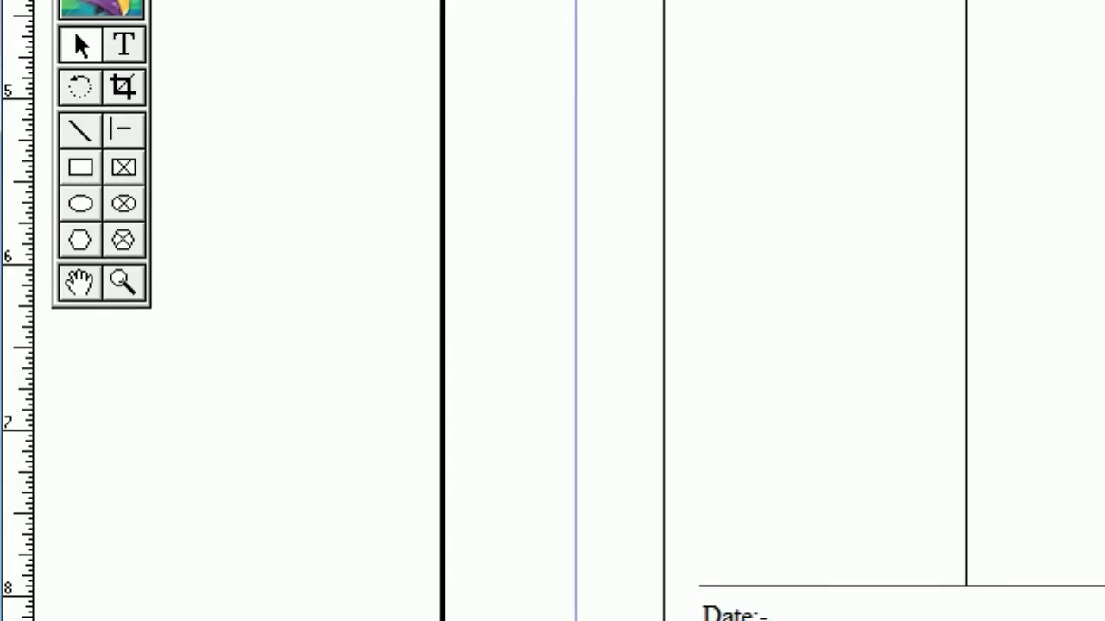
Step: Duplicate the star and place the copy before the second Hindi note line
click(130, 57)
click(162, 188)
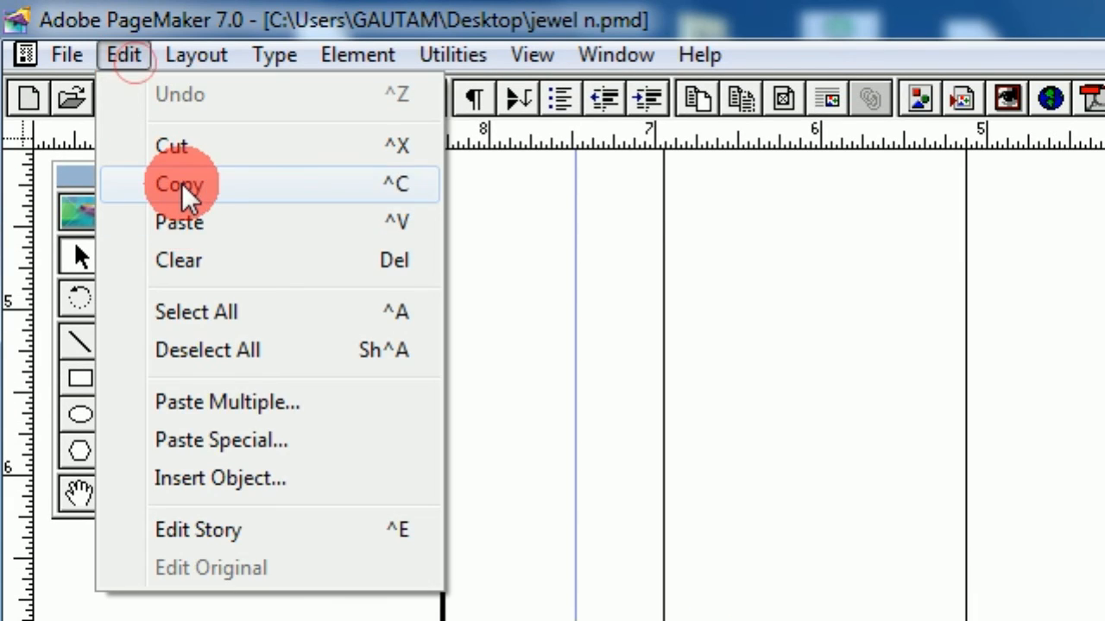
click(130, 57)
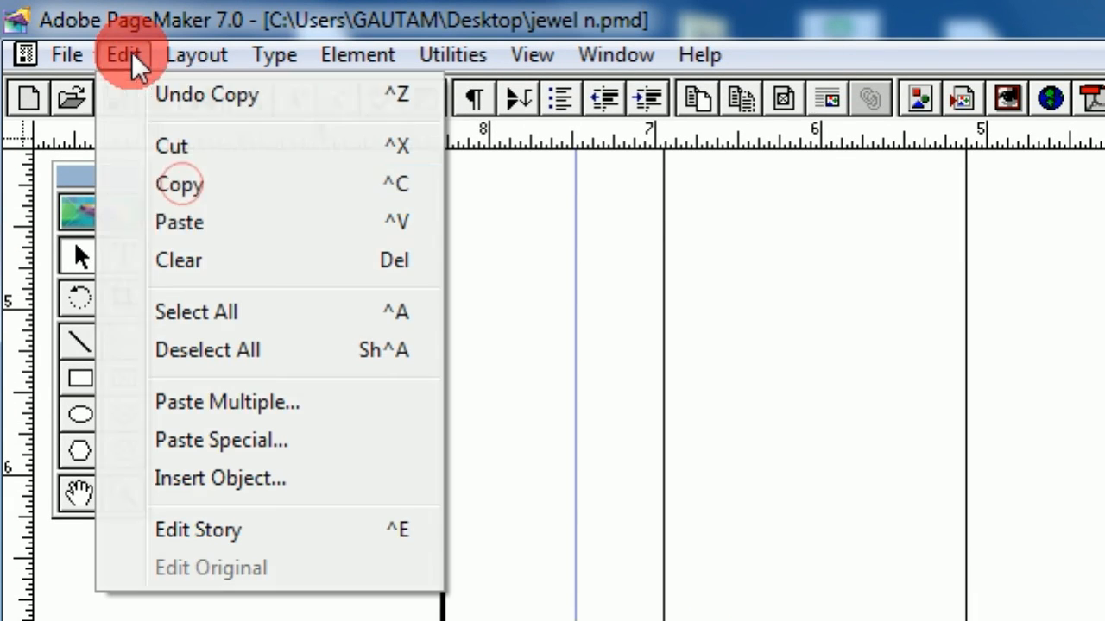
click(169, 222)
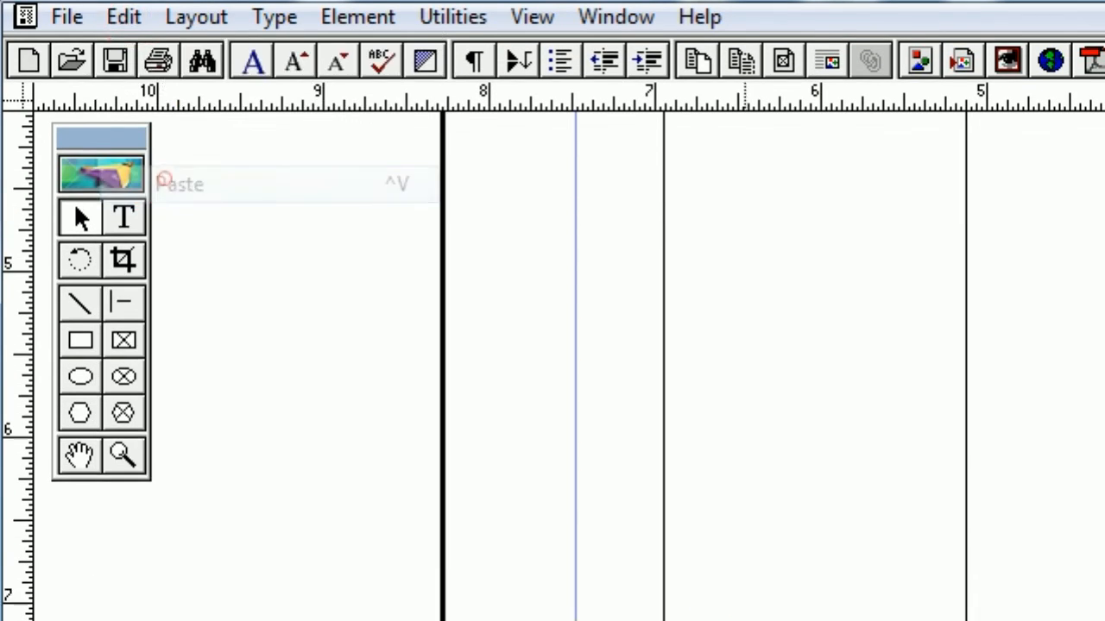
drag(721, 457, 721, 454)
Step: Align the two stars vertically, one directly before each note line, and return to the normal page view
click(129, 4)
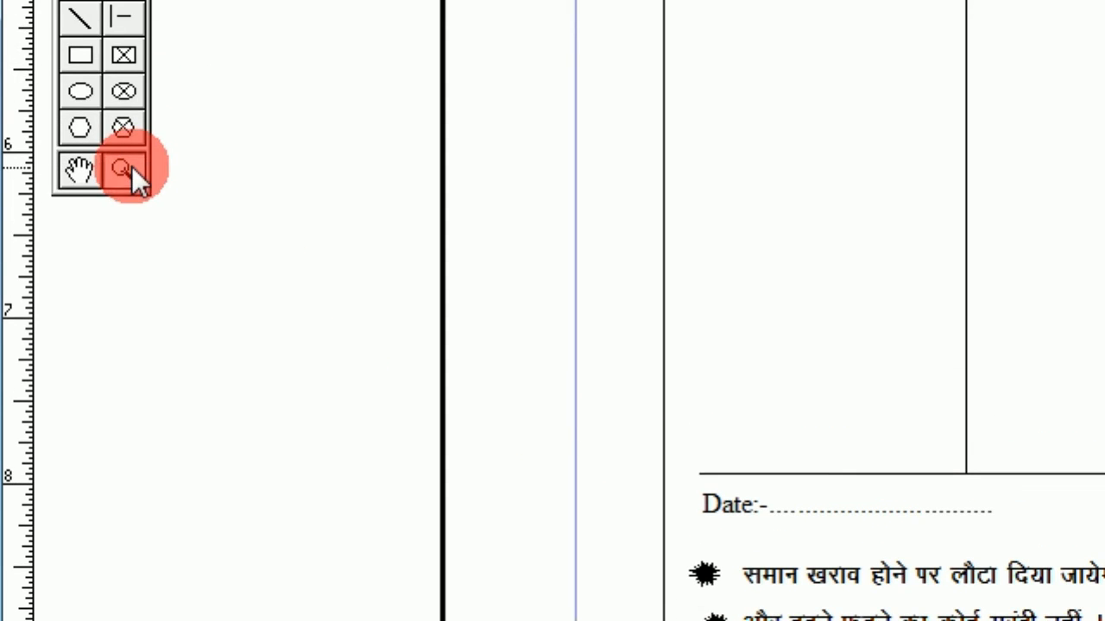
drag(552, 322, 645, 359)
drag(646, 417, 915, 587)
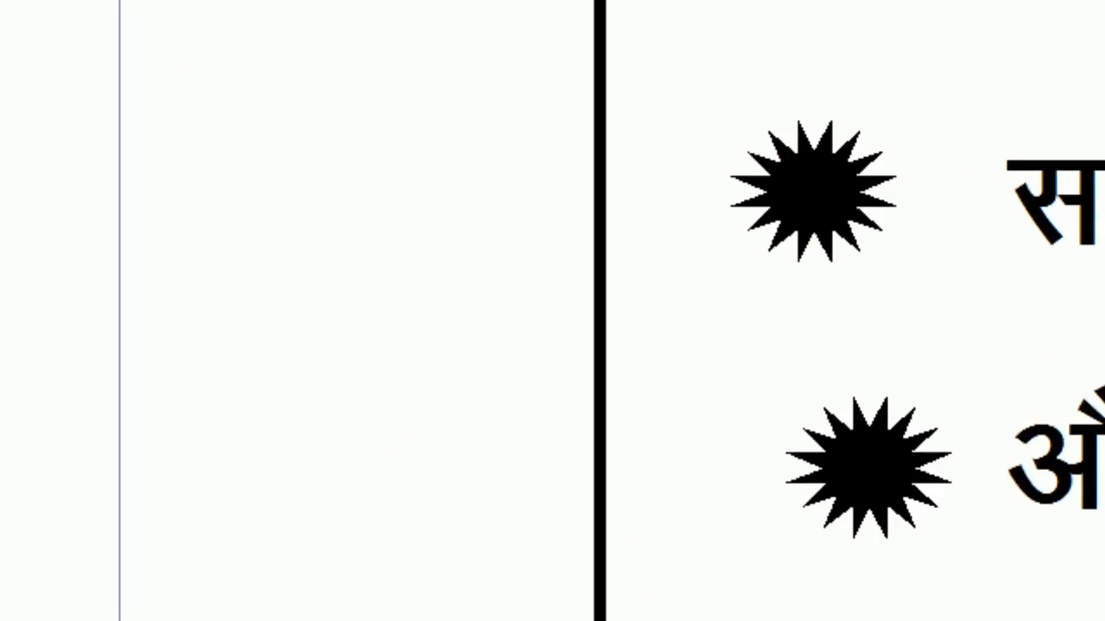
click(79, 144)
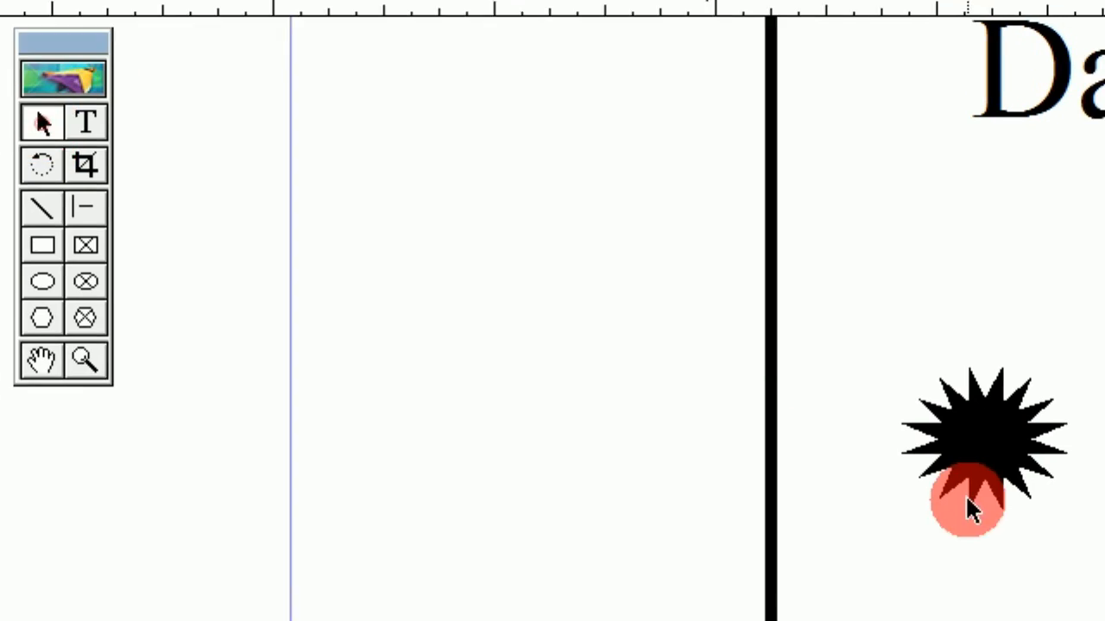
drag(787, 393, 870, 427)
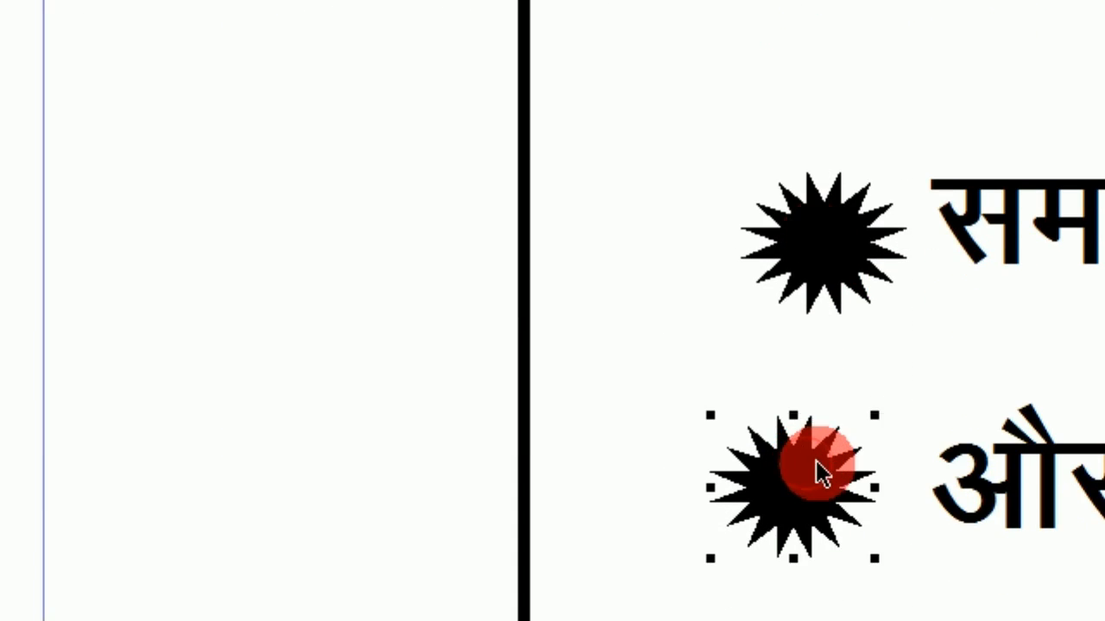
drag(815, 461, 839, 469)
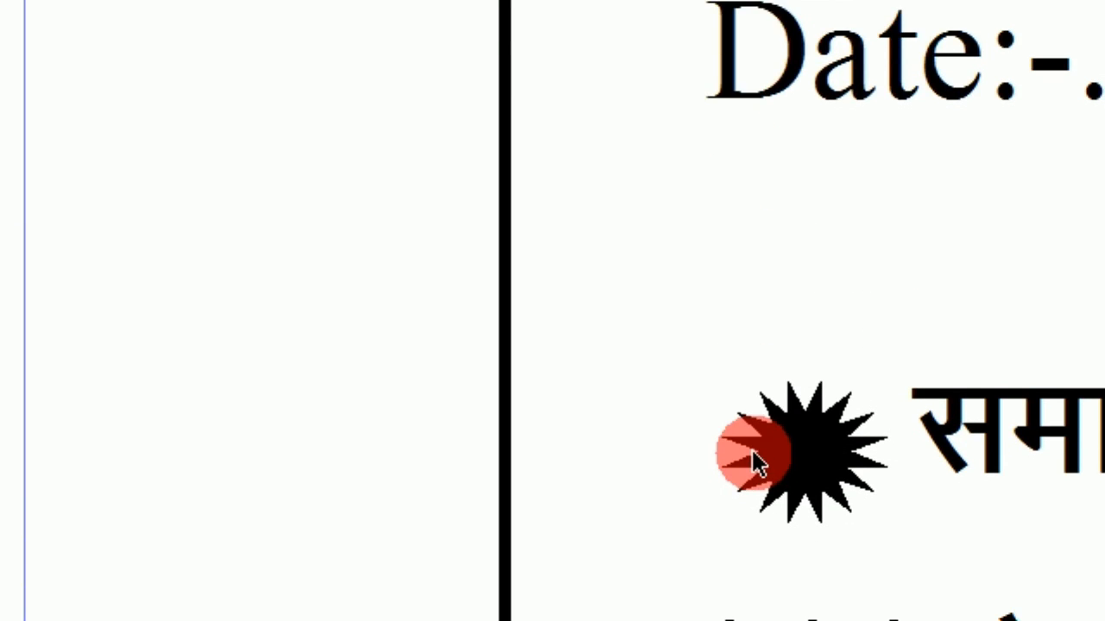
click(804, 615)
drag(793, 445, 799, 446)
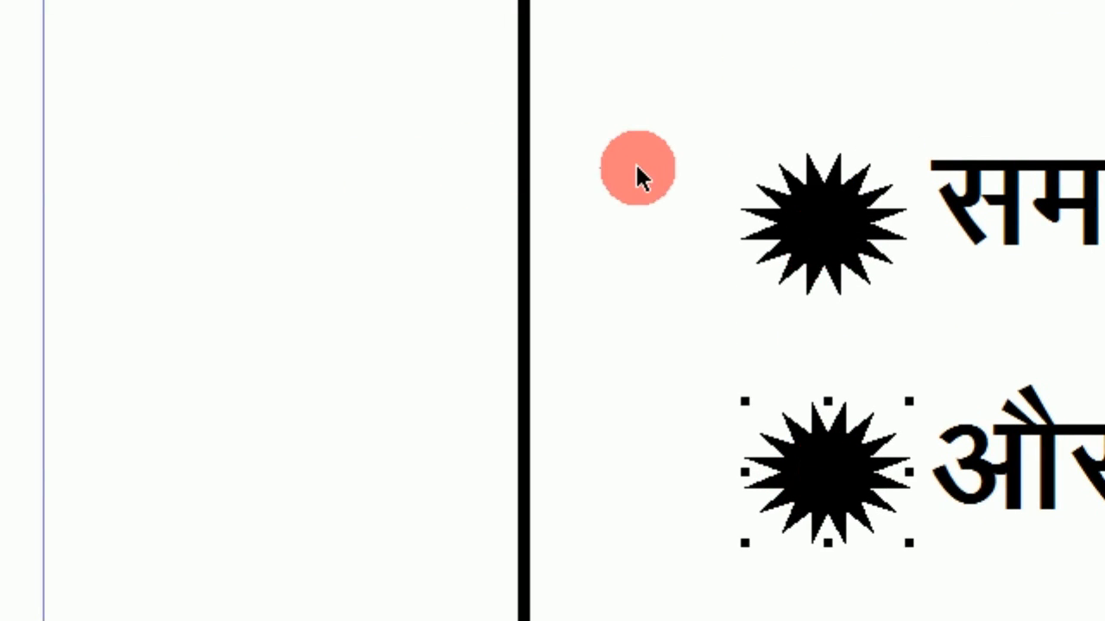
right_click(618, 148)
click(695, 357)
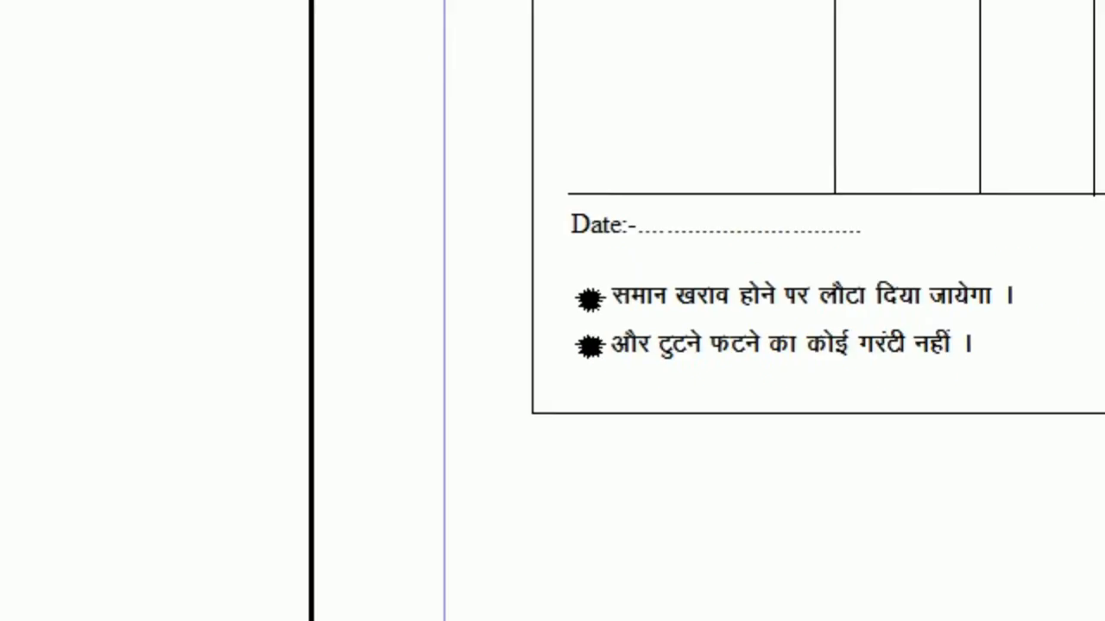
Step: Check the signature line in the page 1 sample and add the text "Signature" below the bill frame on page 2
click(96, 535)
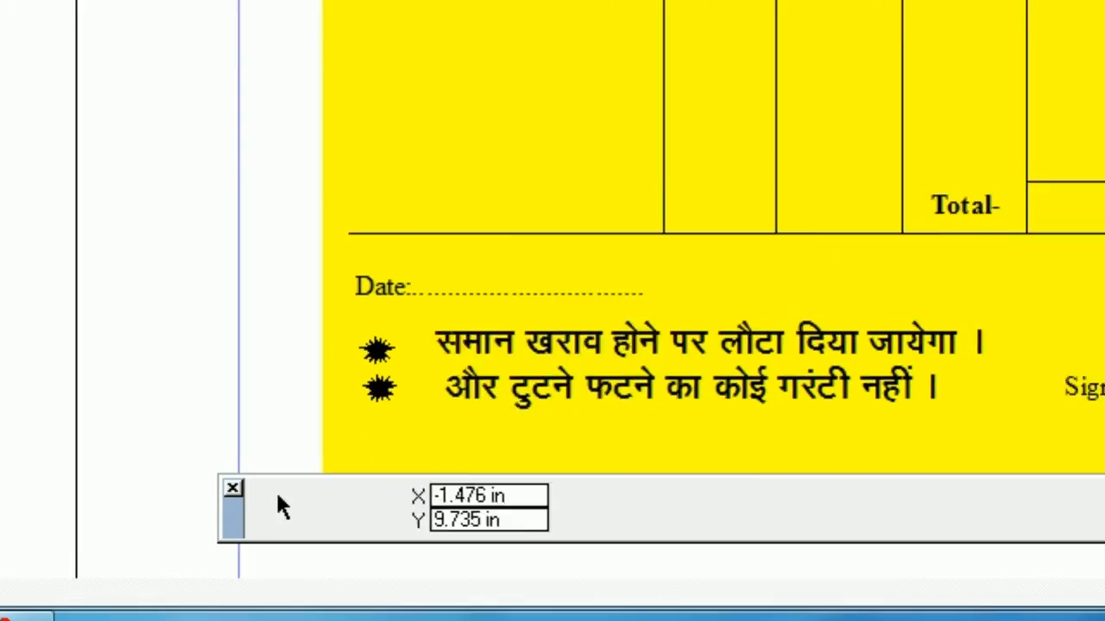
click(119, 527)
click(55, 77)
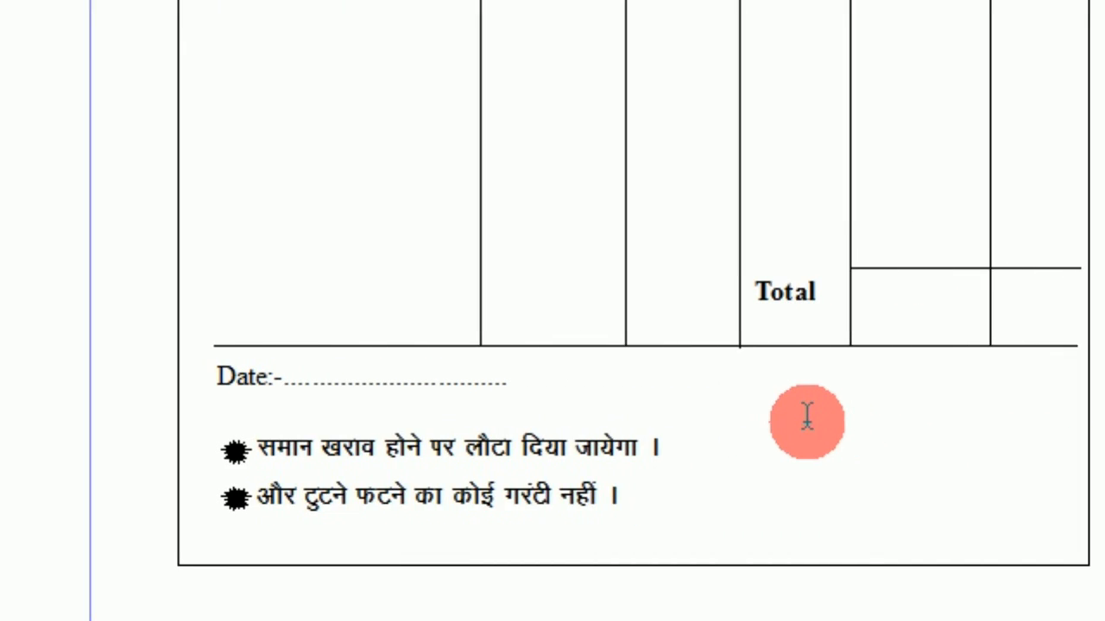
drag(807, 419, 963, 451)
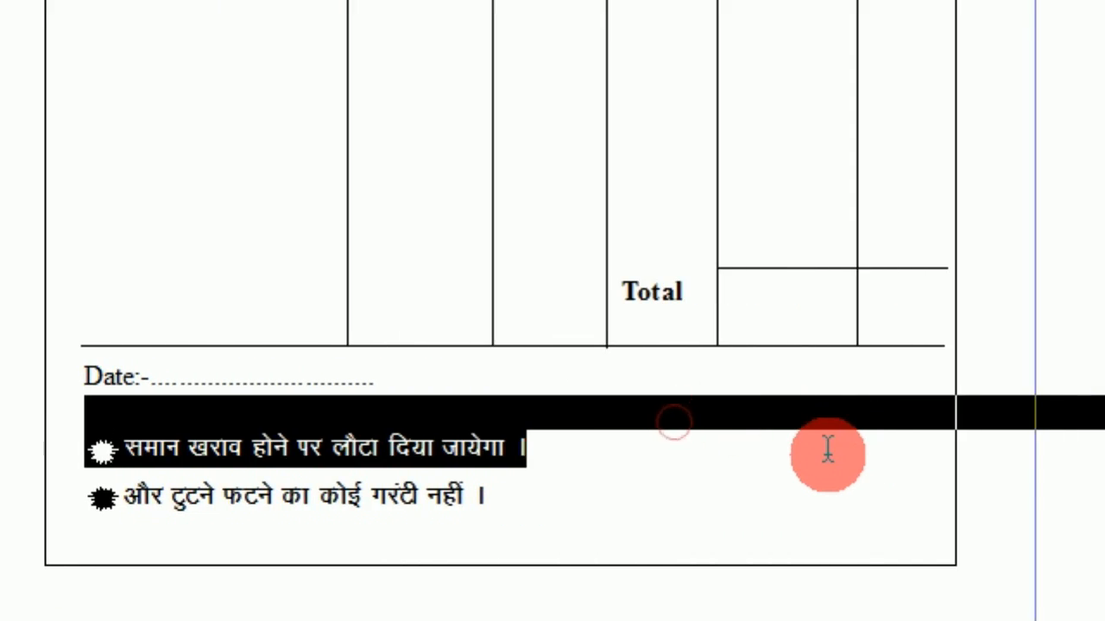
drag(713, 454, 826, 459)
click(512, 434)
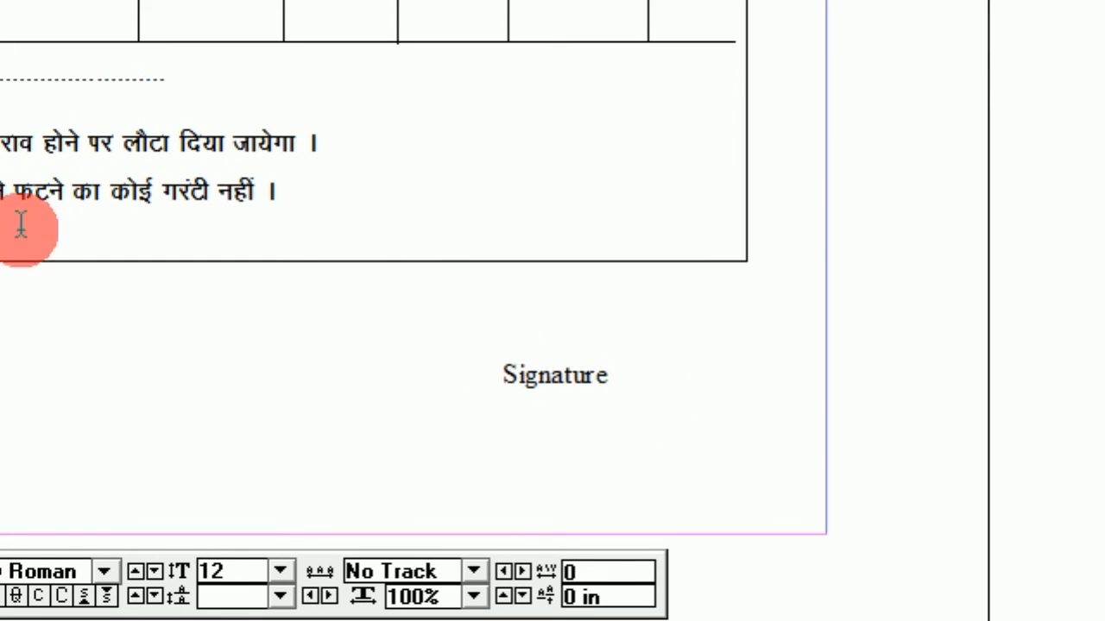
Step: Narrow the Signature text block and move it inside the bill frame, to the right of the second note line
click(83, 179)
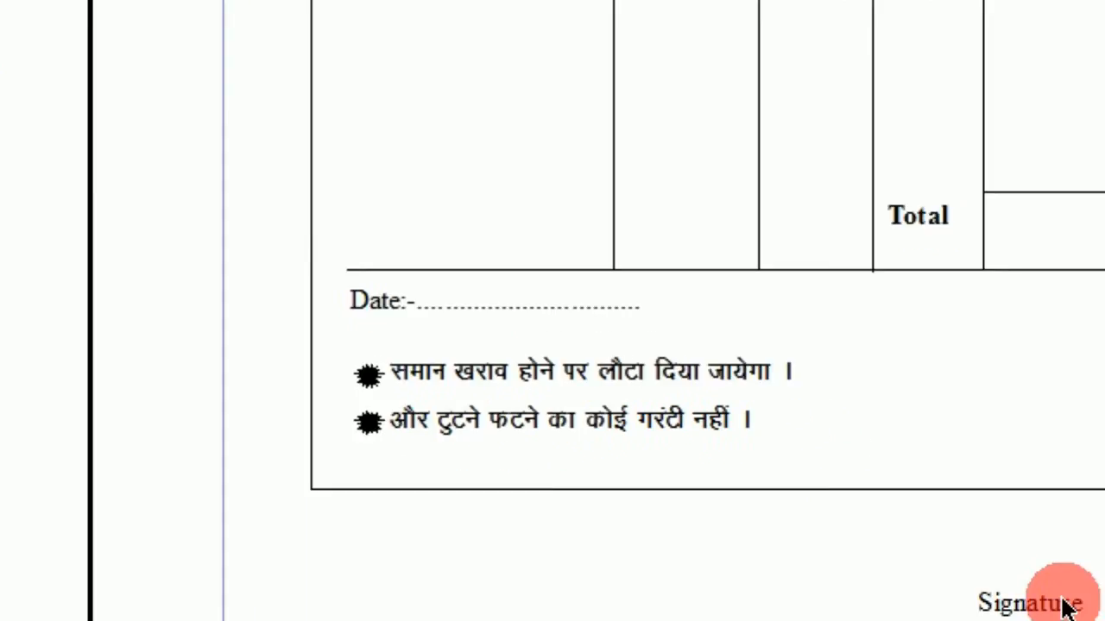
drag(1015, 437, 877, 442)
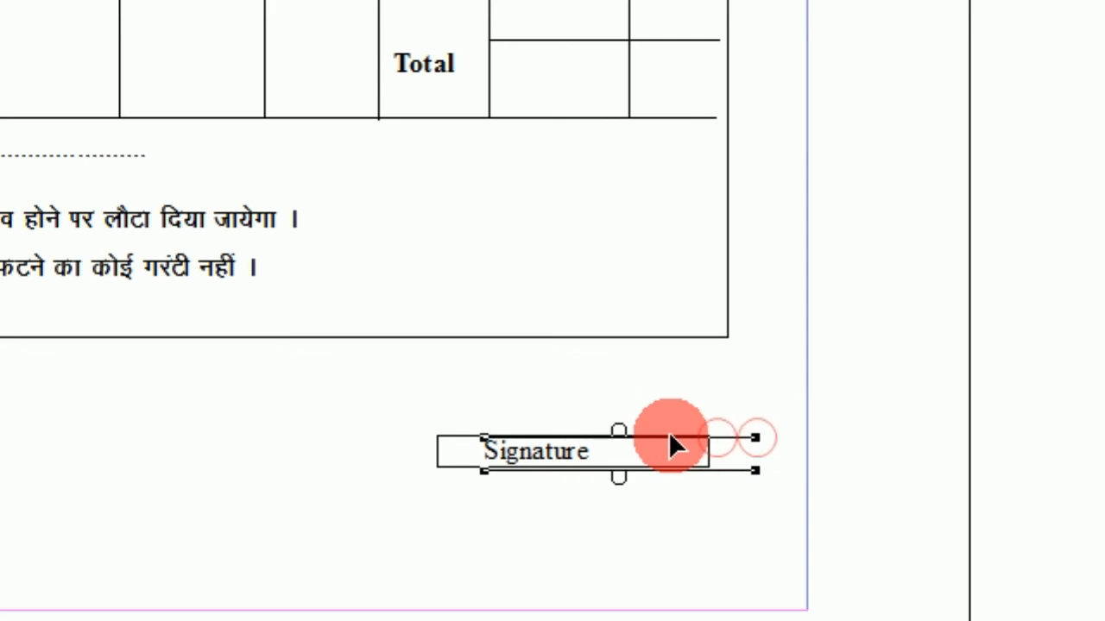
drag(709, 439, 704, 438)
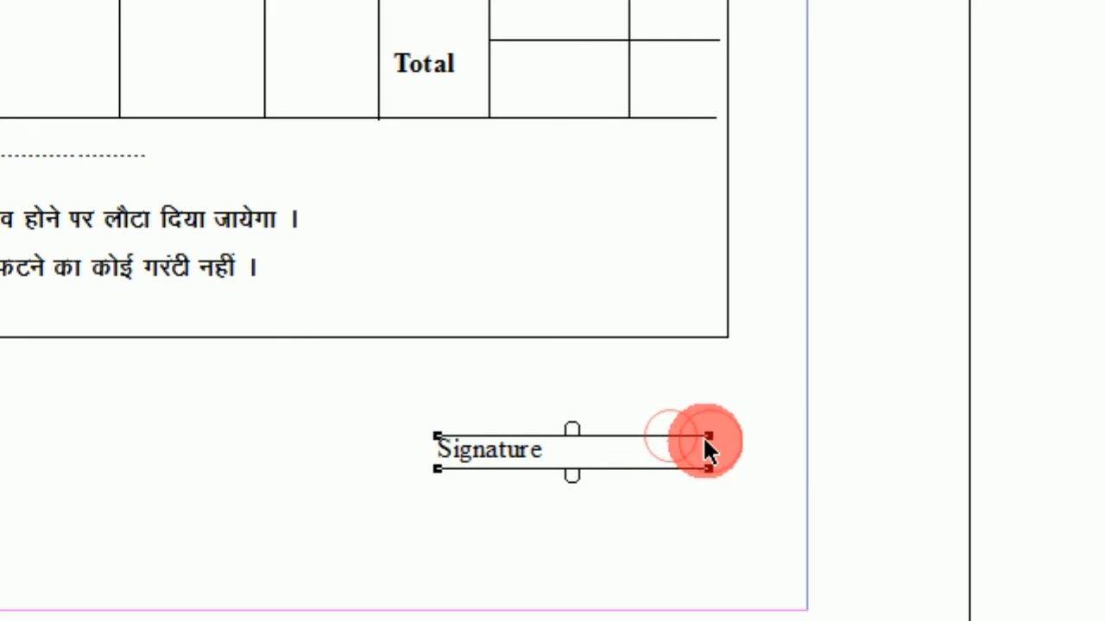
click(509, 441)
drag(637, 428, 592, 429)
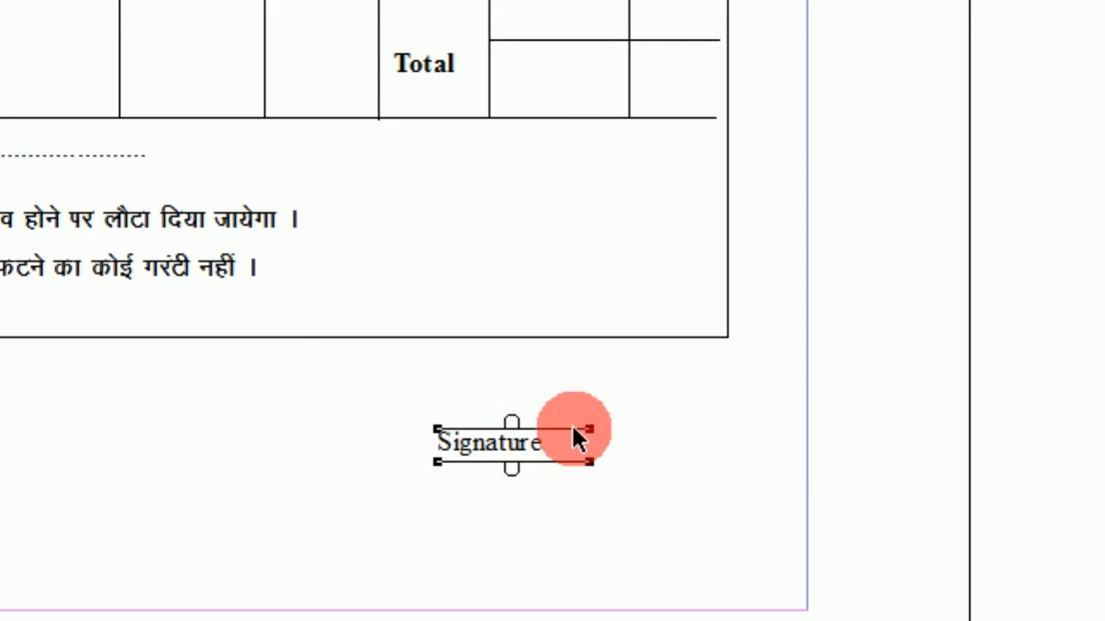
drag(581, 268, 595, 268)
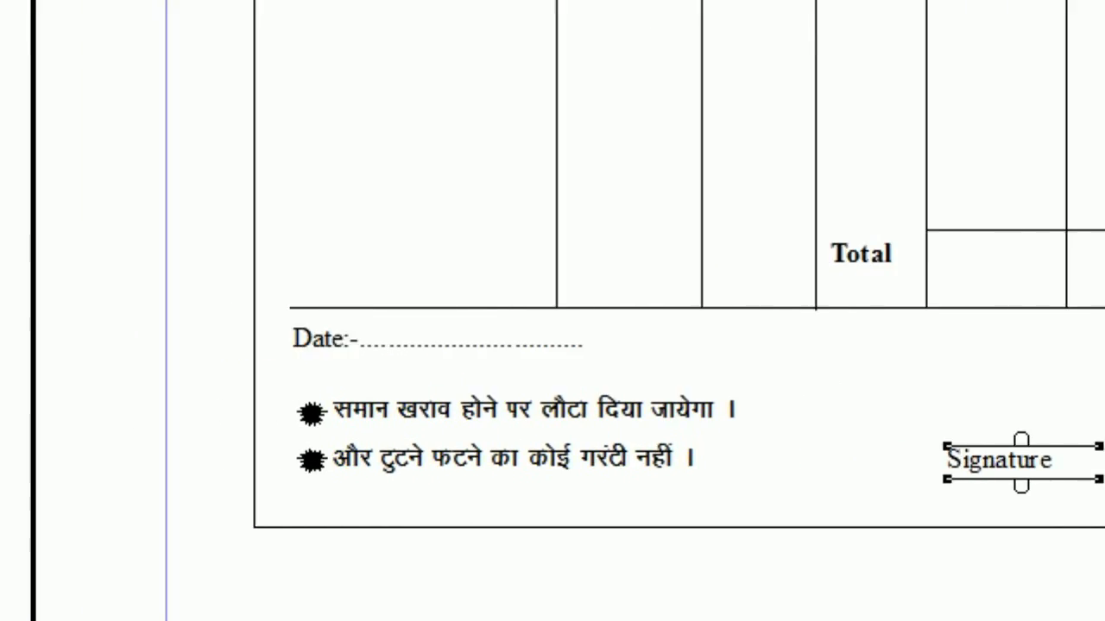
Step: Nudge the Customer Name and Address block slightly left and the ALANKAR JEWELLERS heading slightly right
click(95, 196)
drag(842, 127, 882, 433)
drag(1054, 144, 1062, 285)
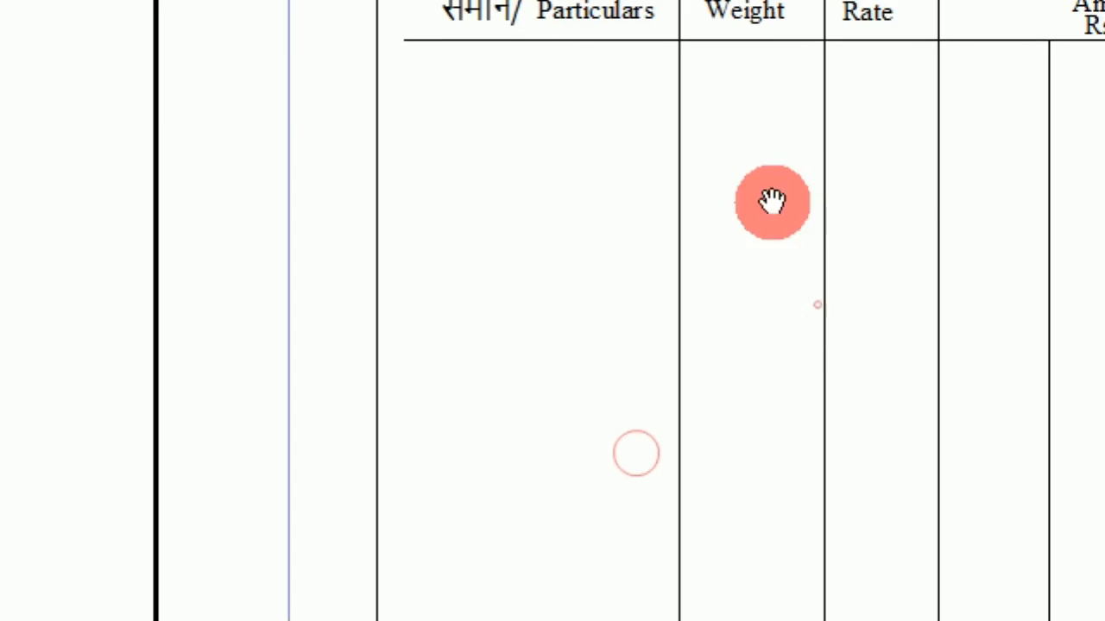
drag(489, 172, 525, 390)
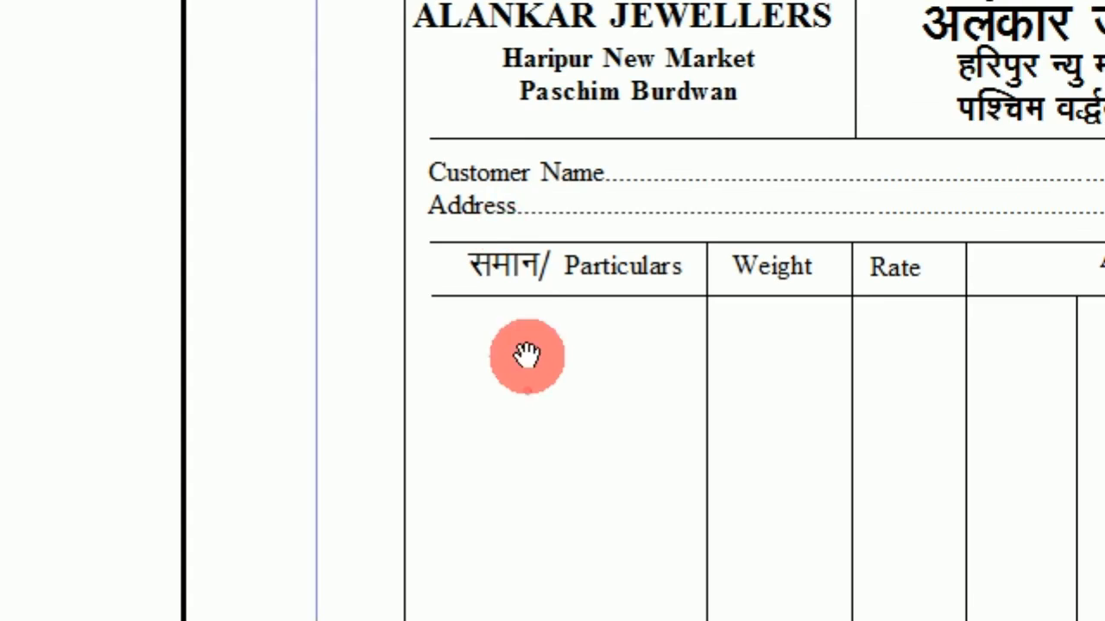
drag(476, 358, 473, 422)
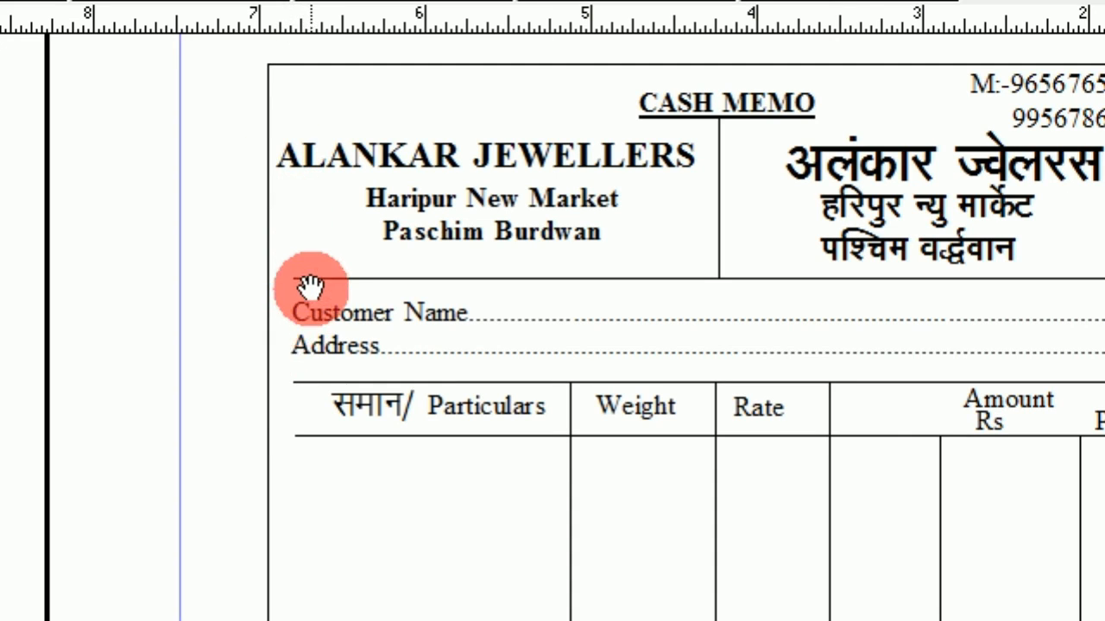
click(82, 161)
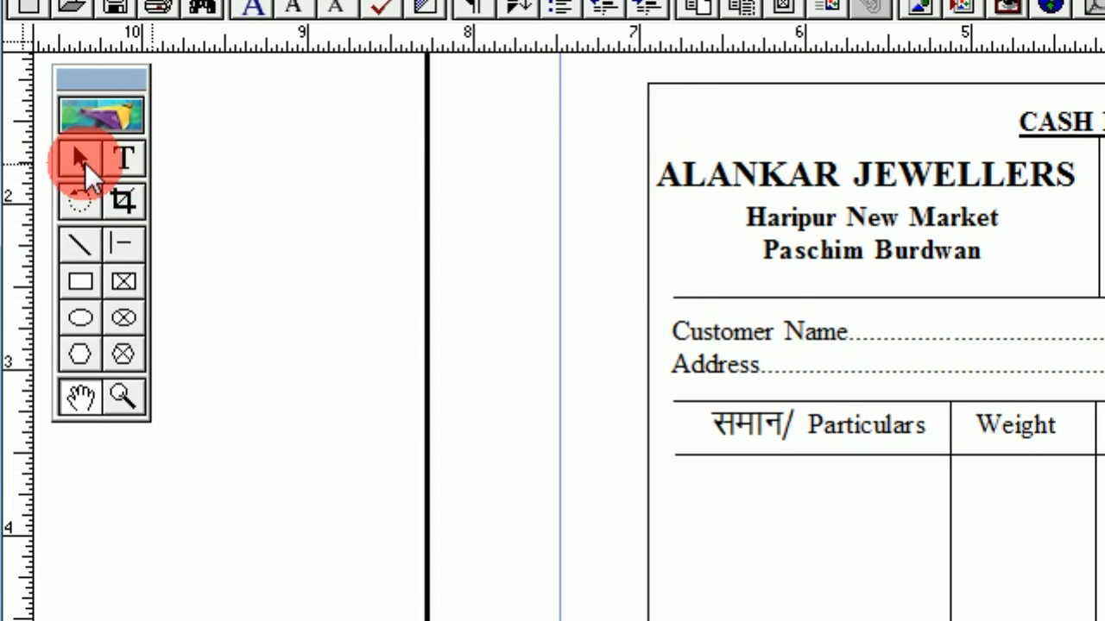
click(699, 338)
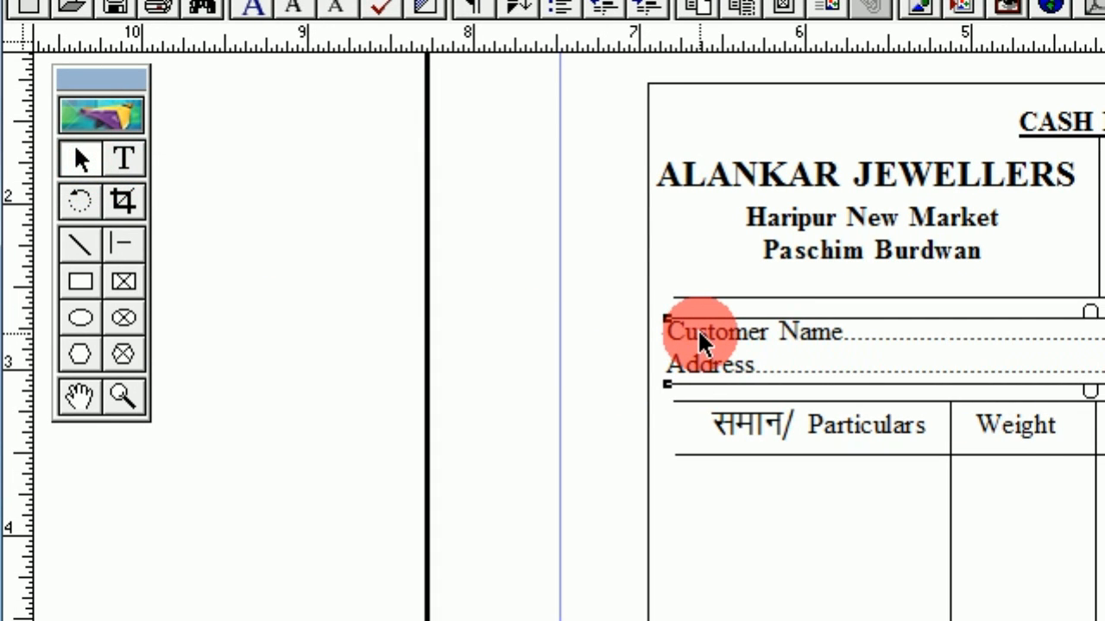
click(740, 166)
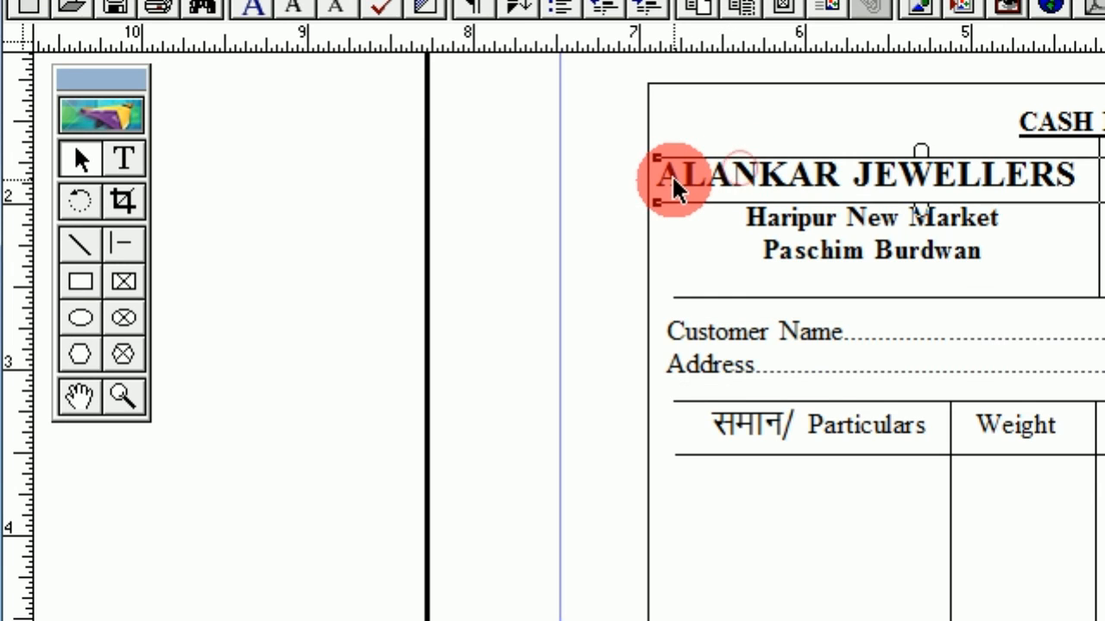
key(Right)
key(Right)
key(Right)
key(Right)
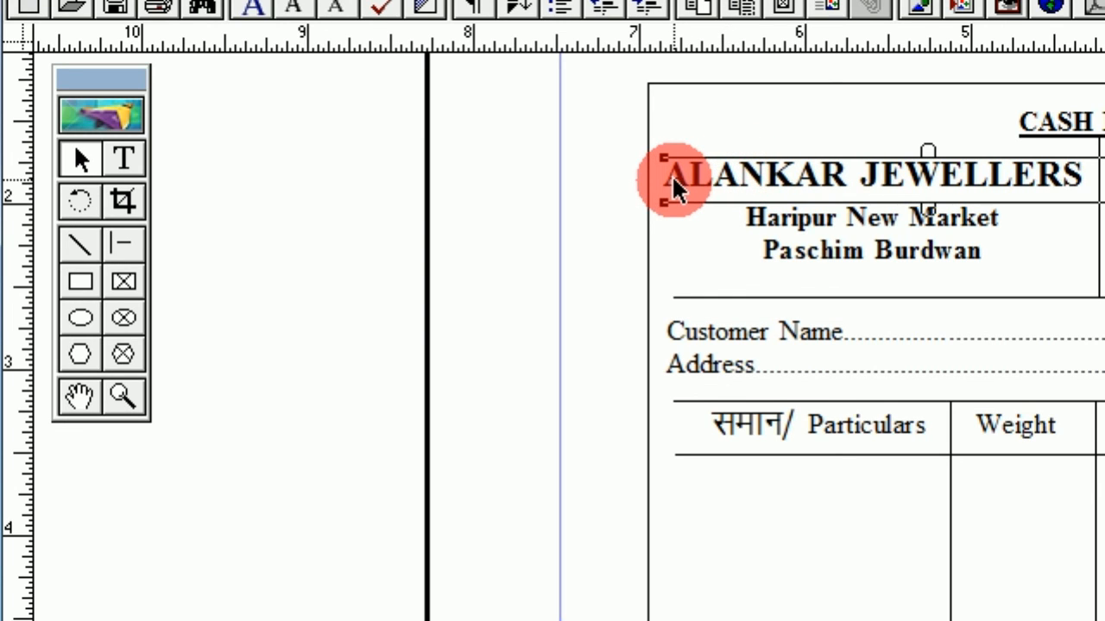
Step: Fill the outer bill frame with Yellow at 100% tint, trying Magenta along the way
click(961, 295)
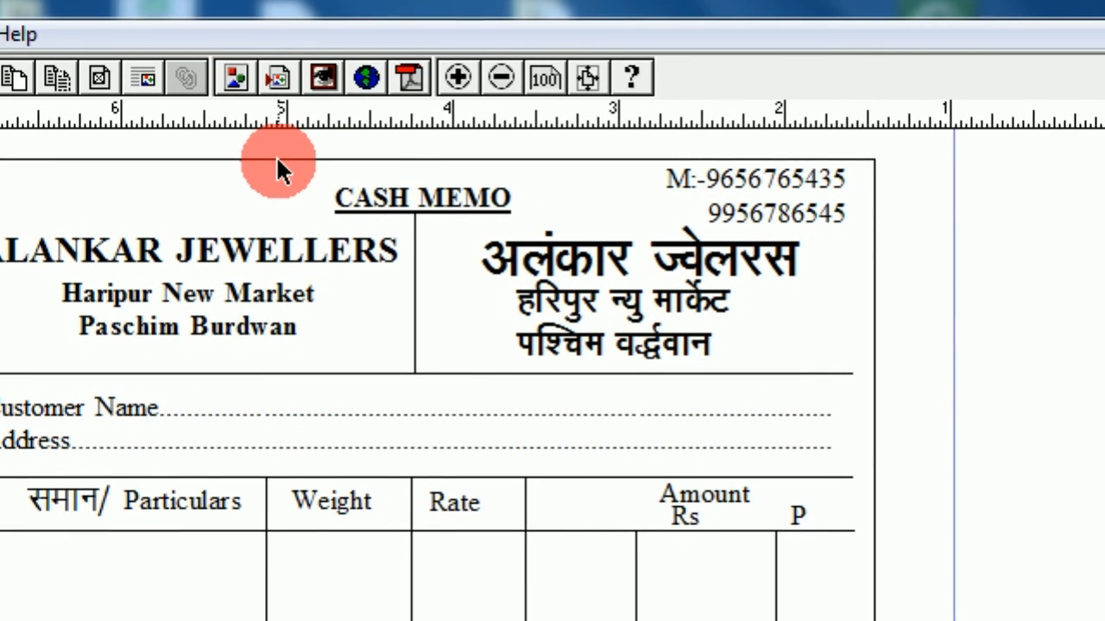
click(145, 84)
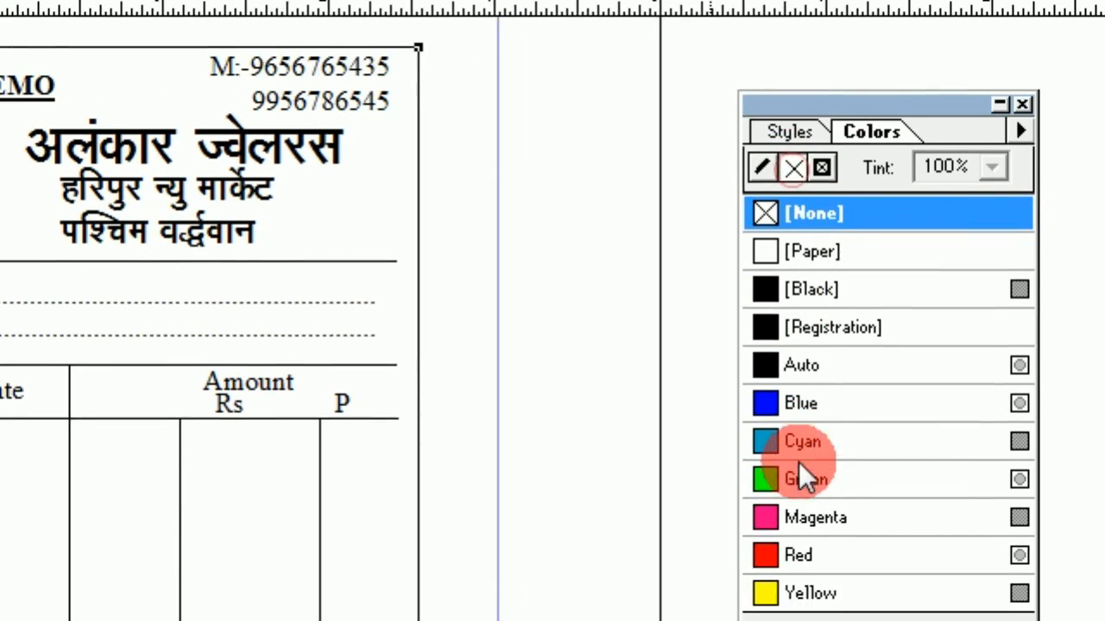
click(768, 477)
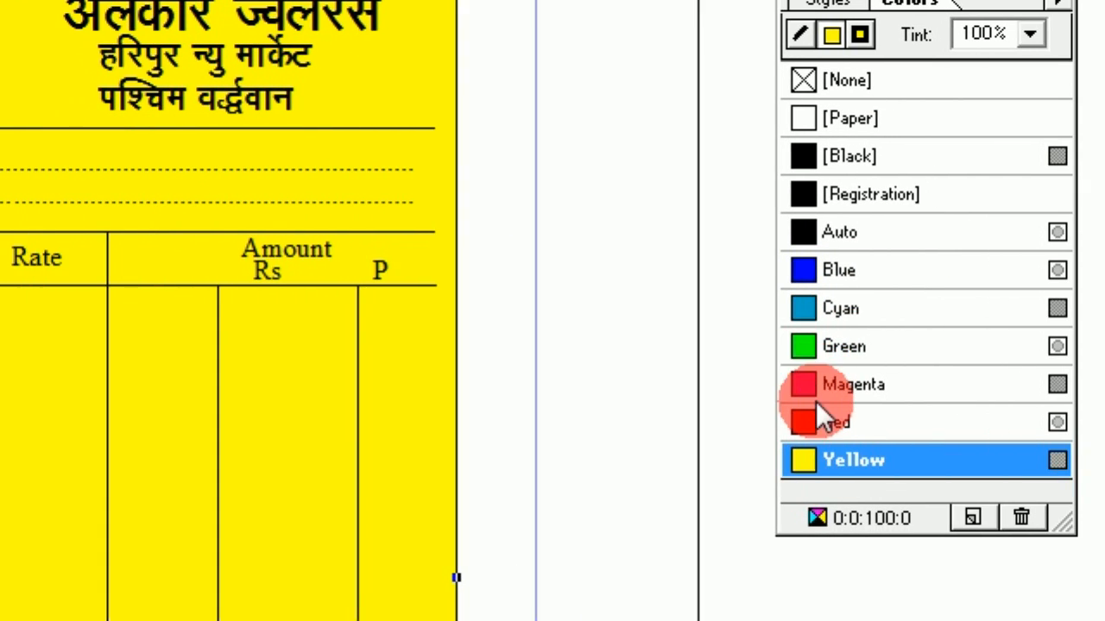
click(913, 385)
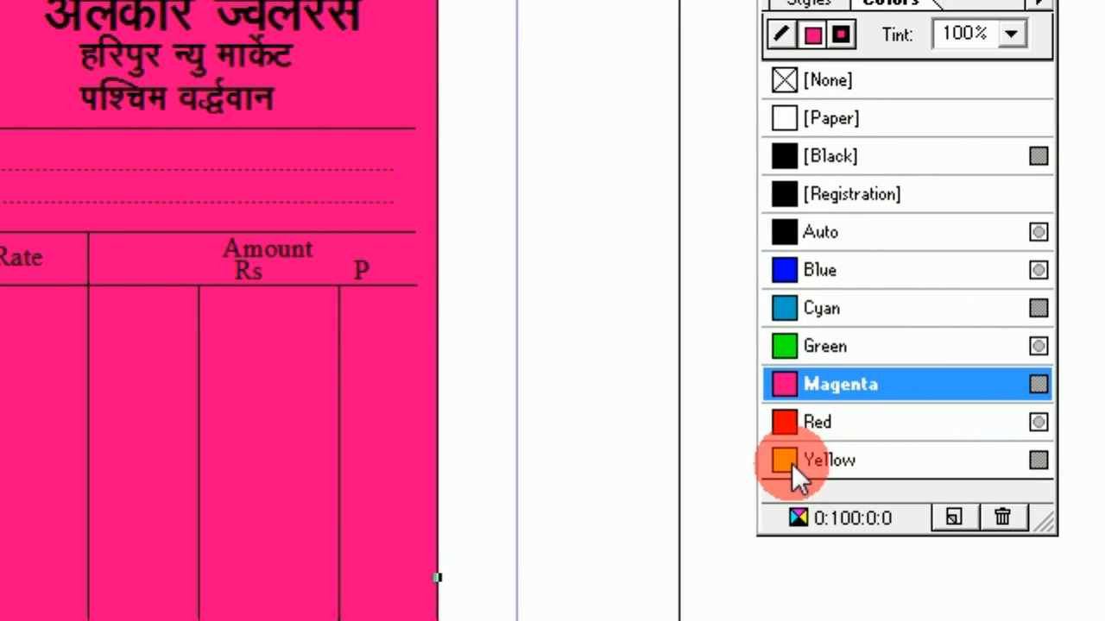
click(913, 460)
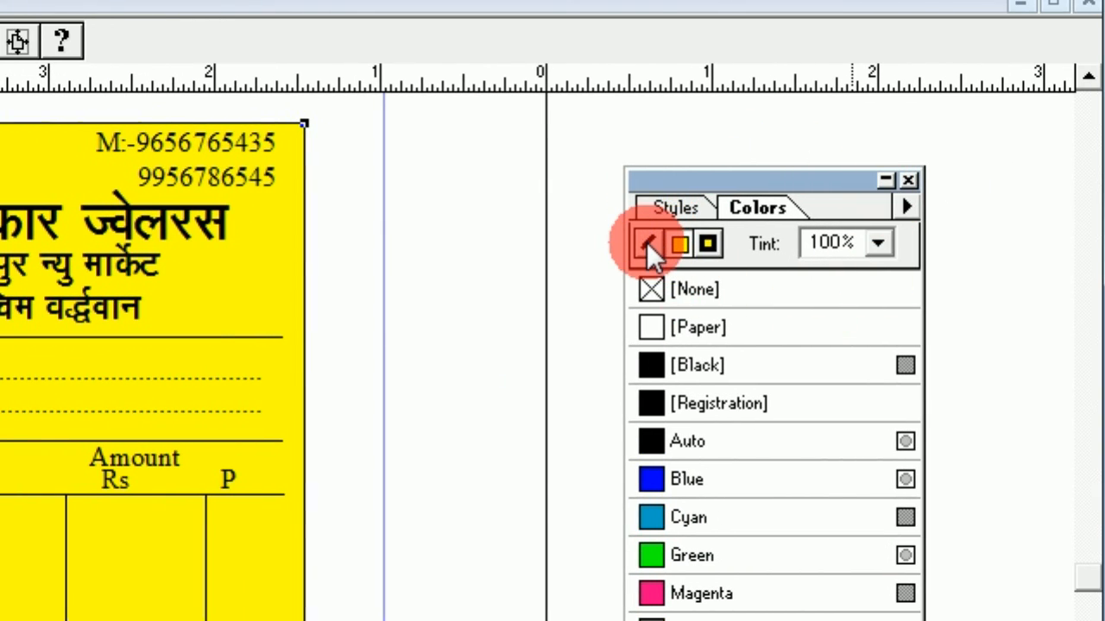
Step: Set the stroke colour of the outer bill frame to Yellow
click(647, 243)
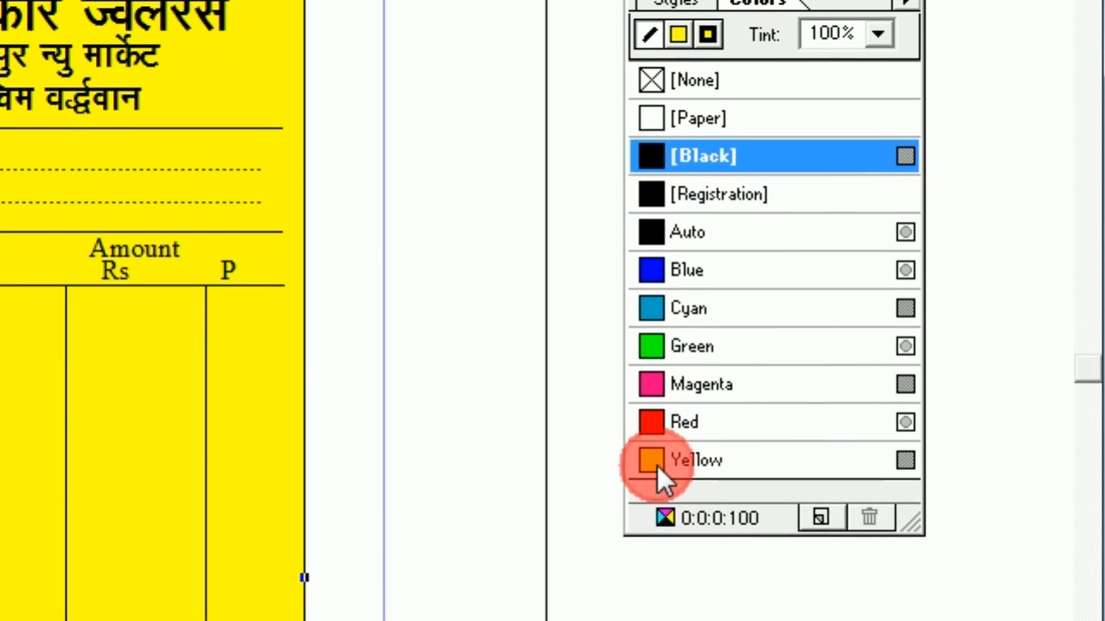
click(657, 463)
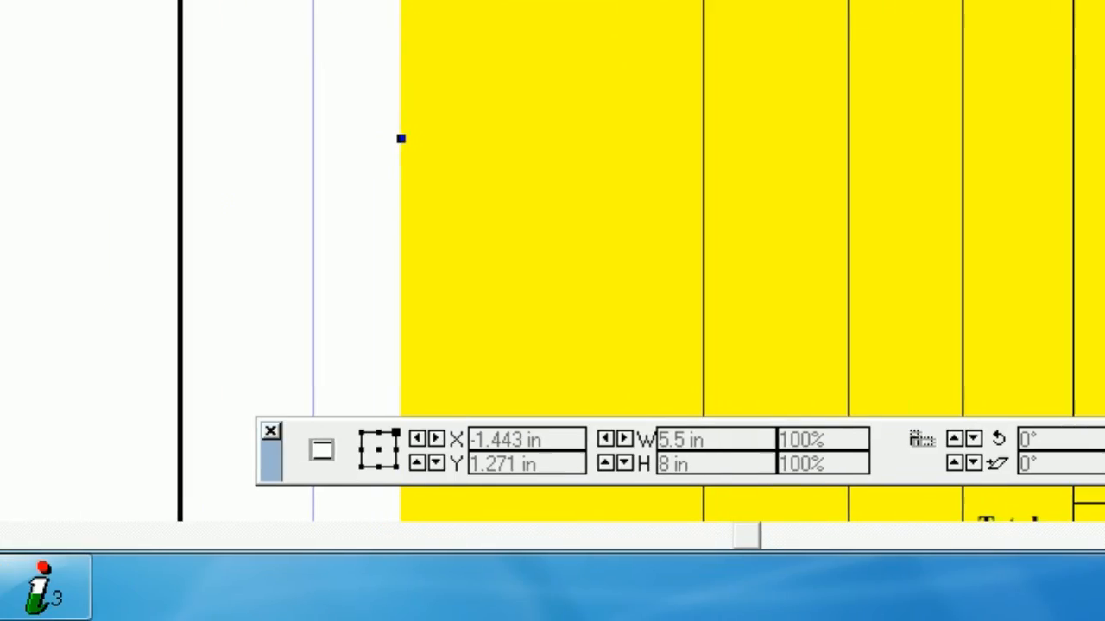
Step: Check the page 1 sample and compare it with the page 2 bill, including the total, date, notes and signature area
click(18, 534)
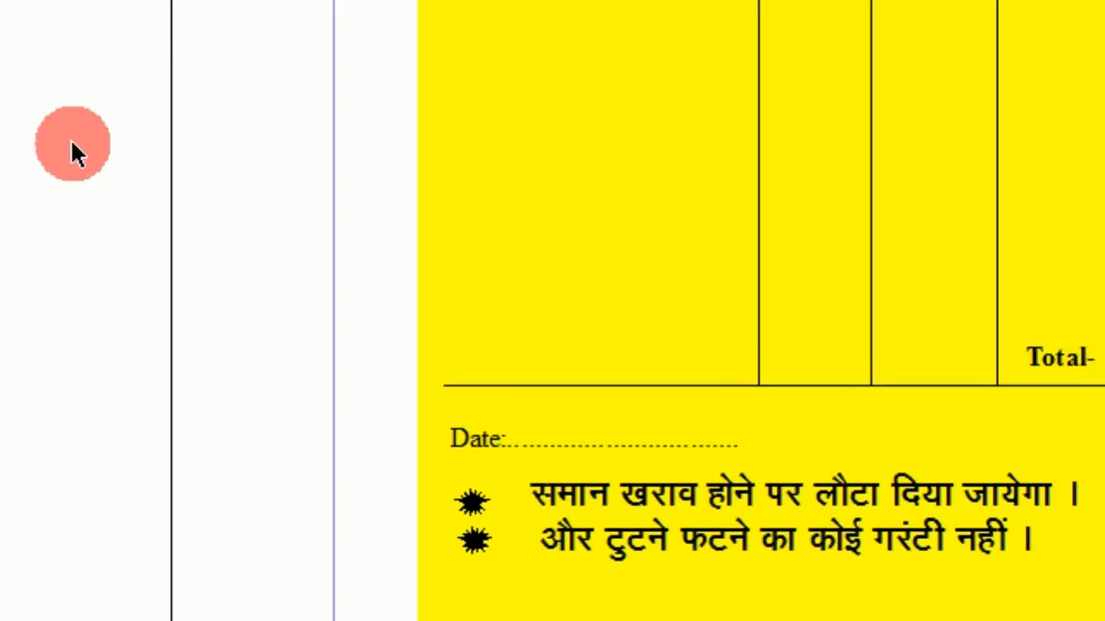
click(84, 176)
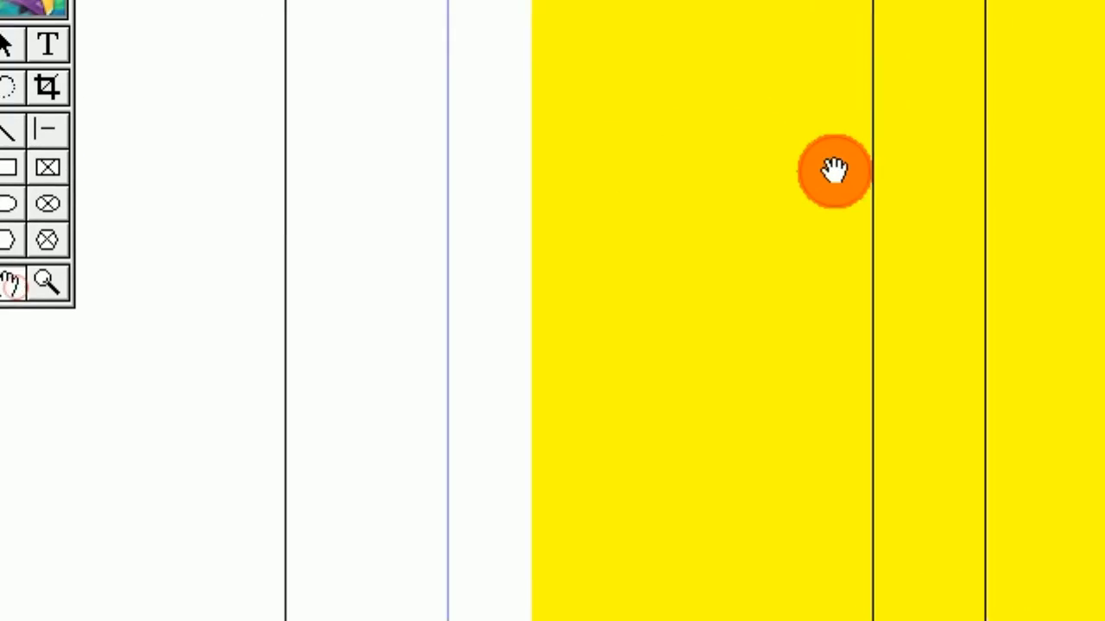
drag(835, 171, 834, 413)
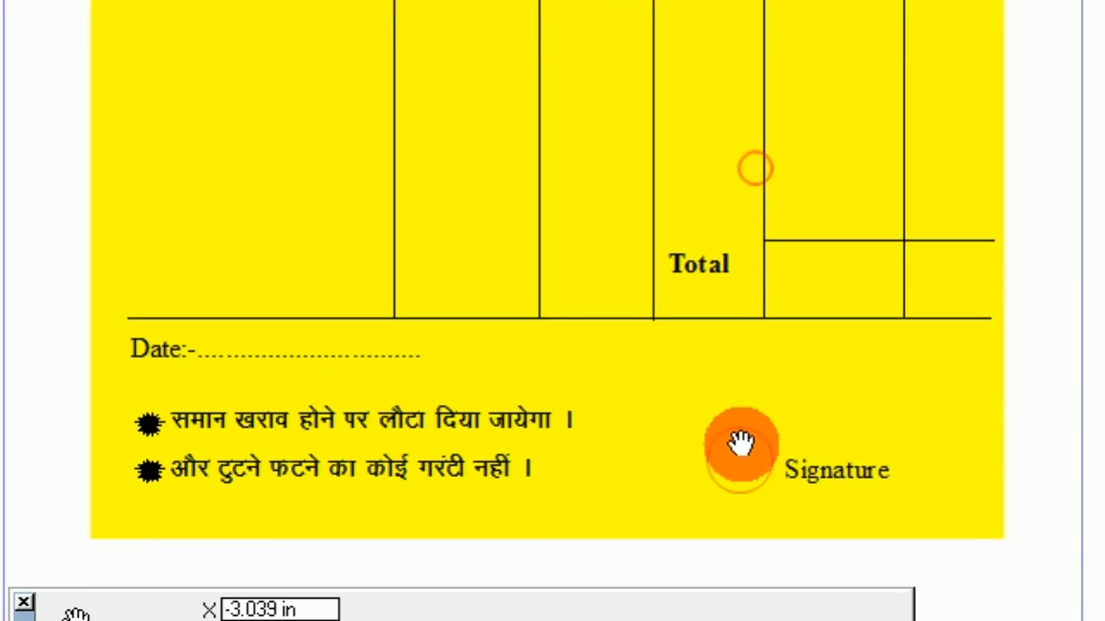
drag(686, 325, 691, 402)
drag(779, 285, 797, 385)
drag(814, 271, 817, 380)
drag(785, 170, 812, 386)
drag(633, 153, 633, 187)
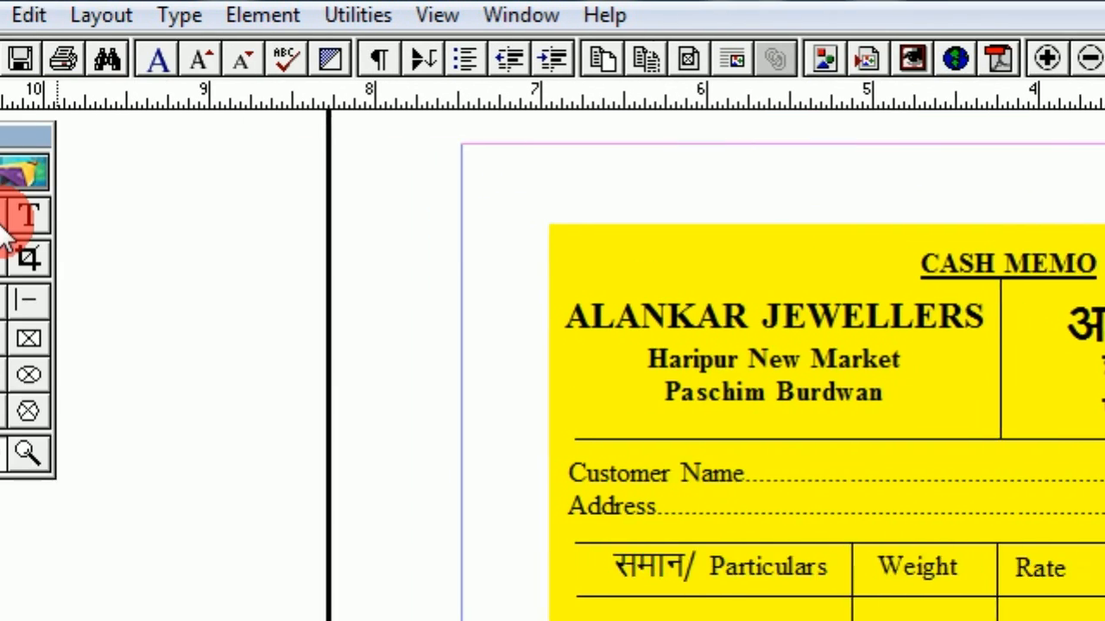
Step: Unlock the yellow outer frame of the page 2 bill
click(92, 222)
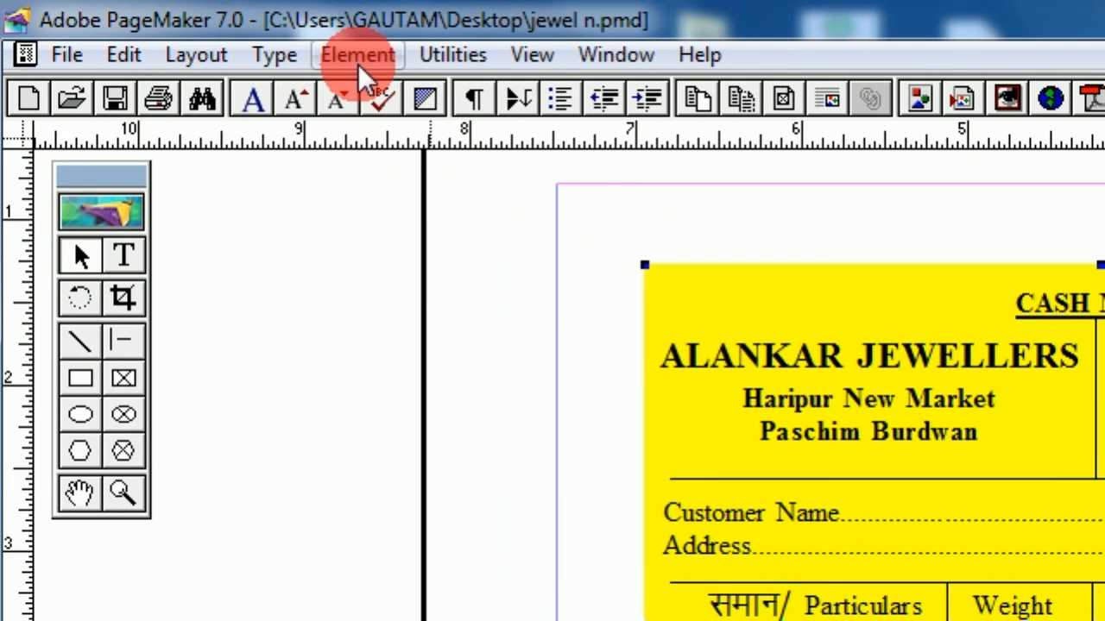
click(359, 57)
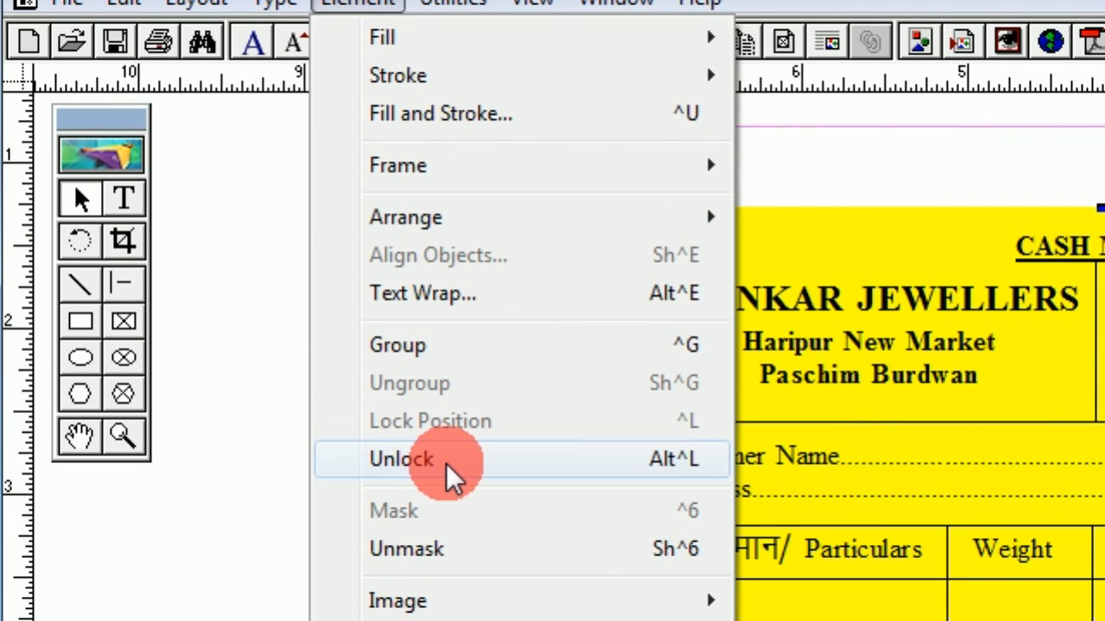
click(451, 475)
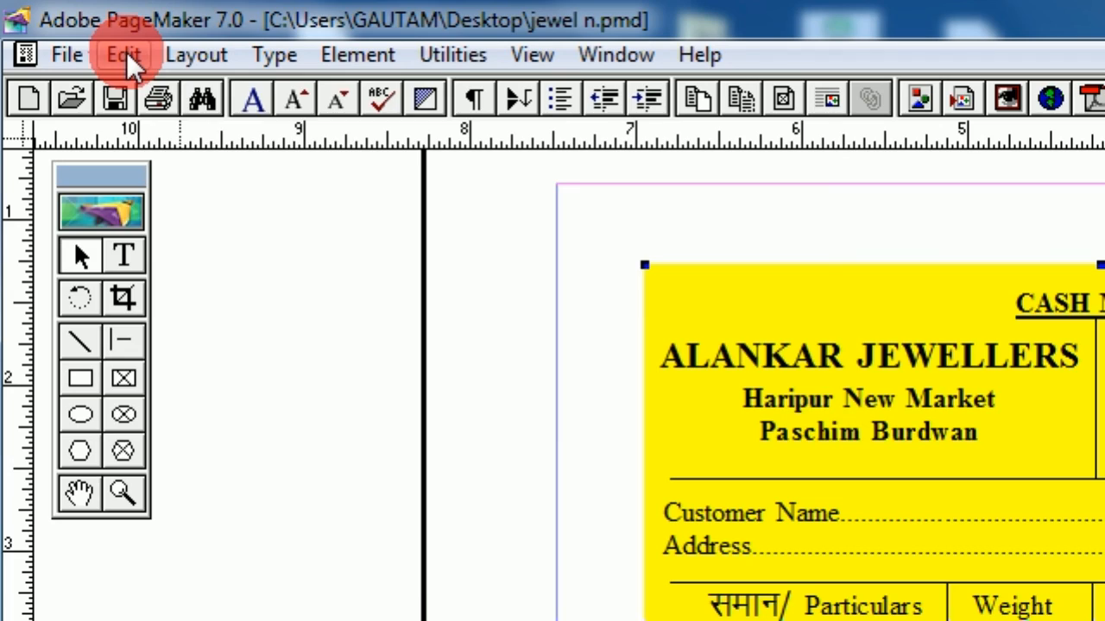
Step: Select every object of the page 2 bill and group them into one
click(128, 61)
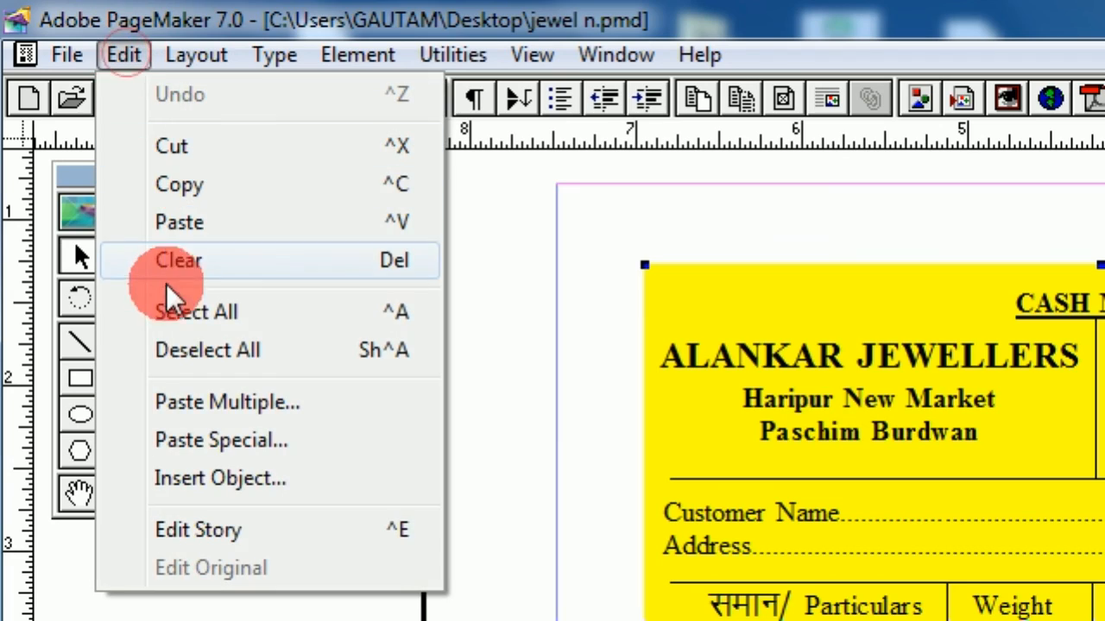
click(173, 313)
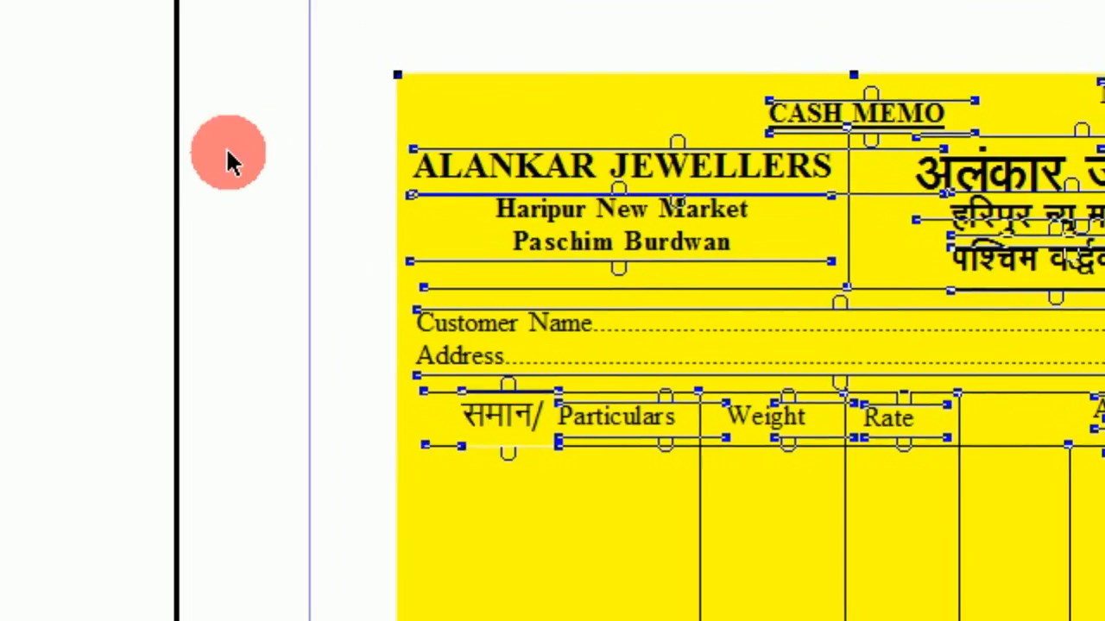
right_click(96, 101)
click(365, 389)
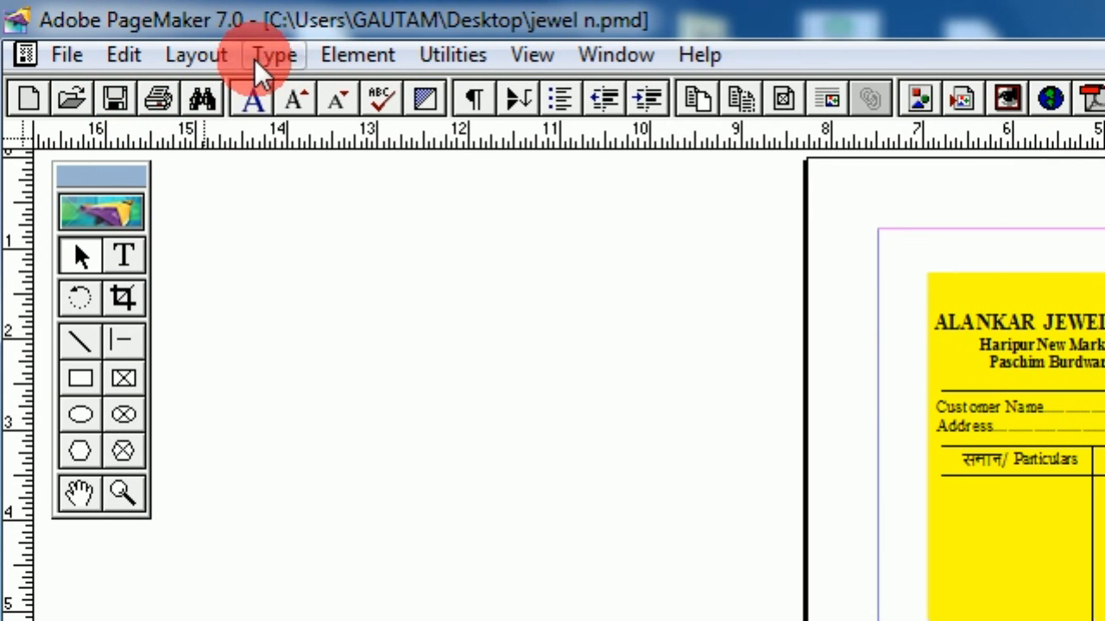
click(328, 61)
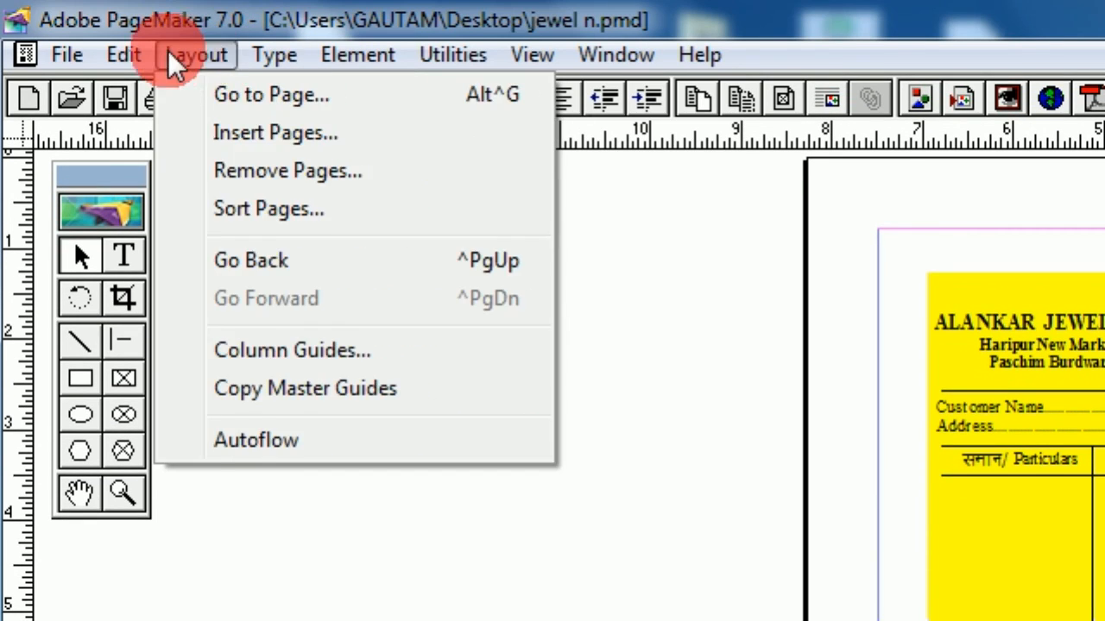
mouse_move(131, 57)
click(210, 313)
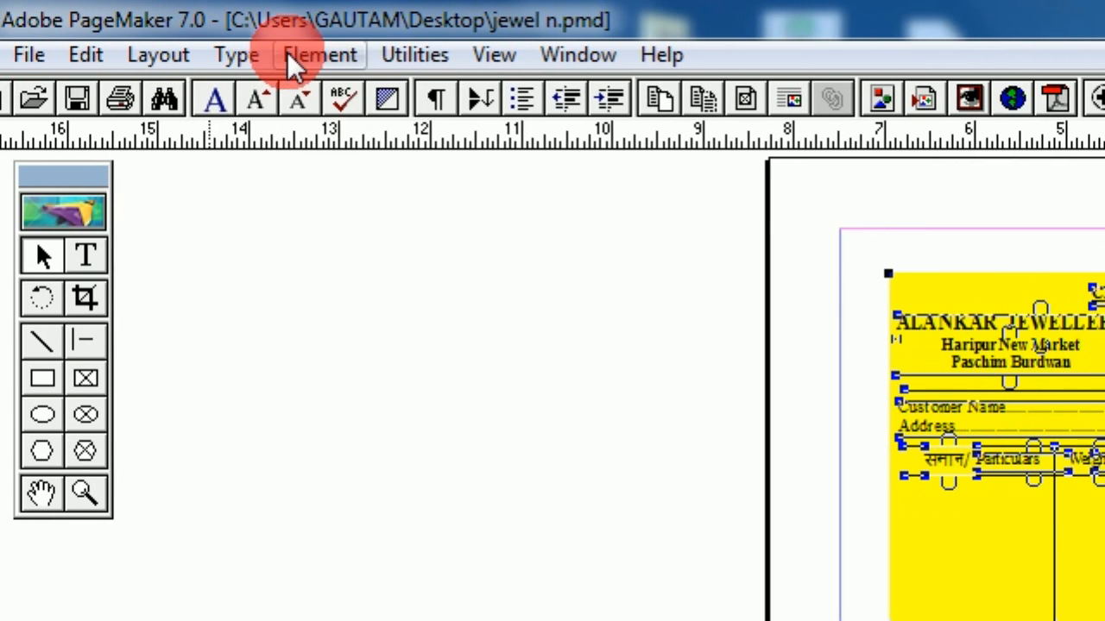
click(290, 55)
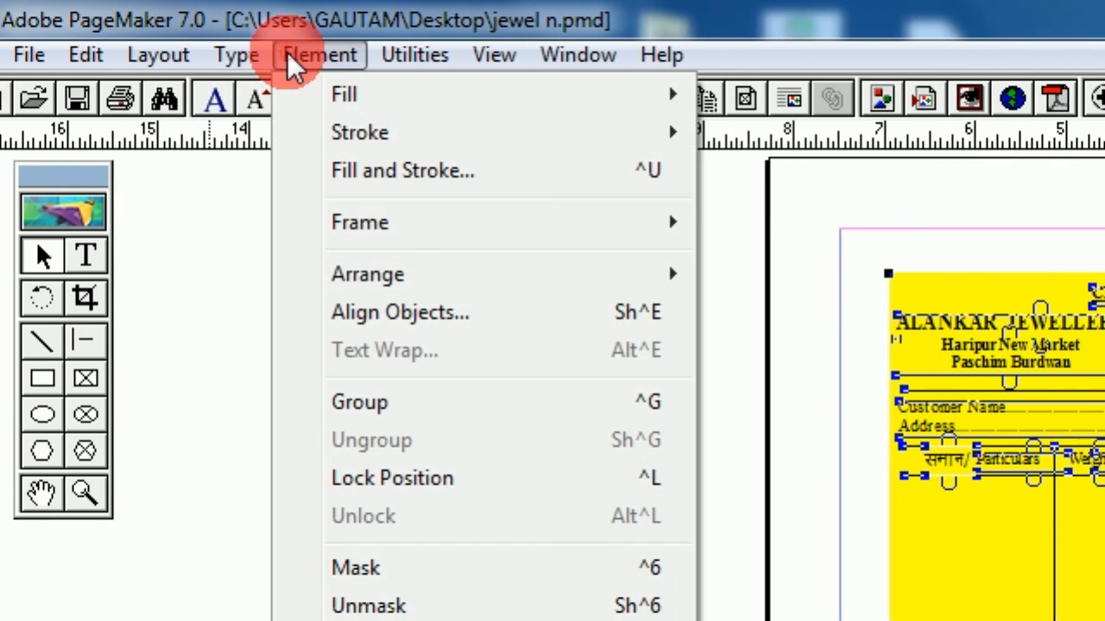
click(367, 409)
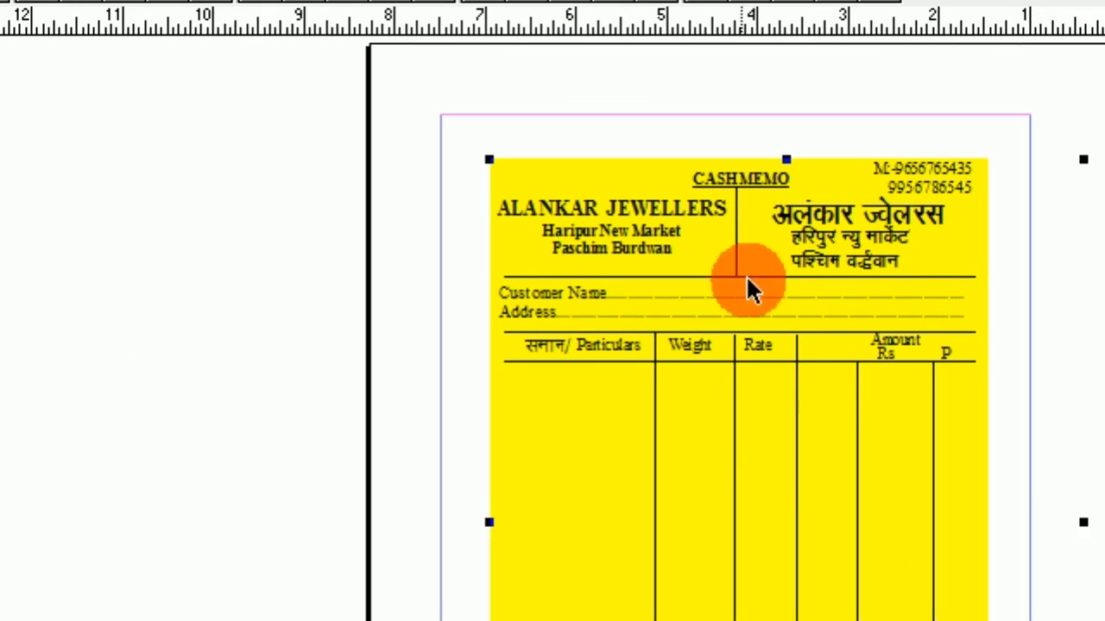
Step: Move the grouped bill slightly up and to the left, closer to the page's upper-left margin corner
right_click(607, 474)
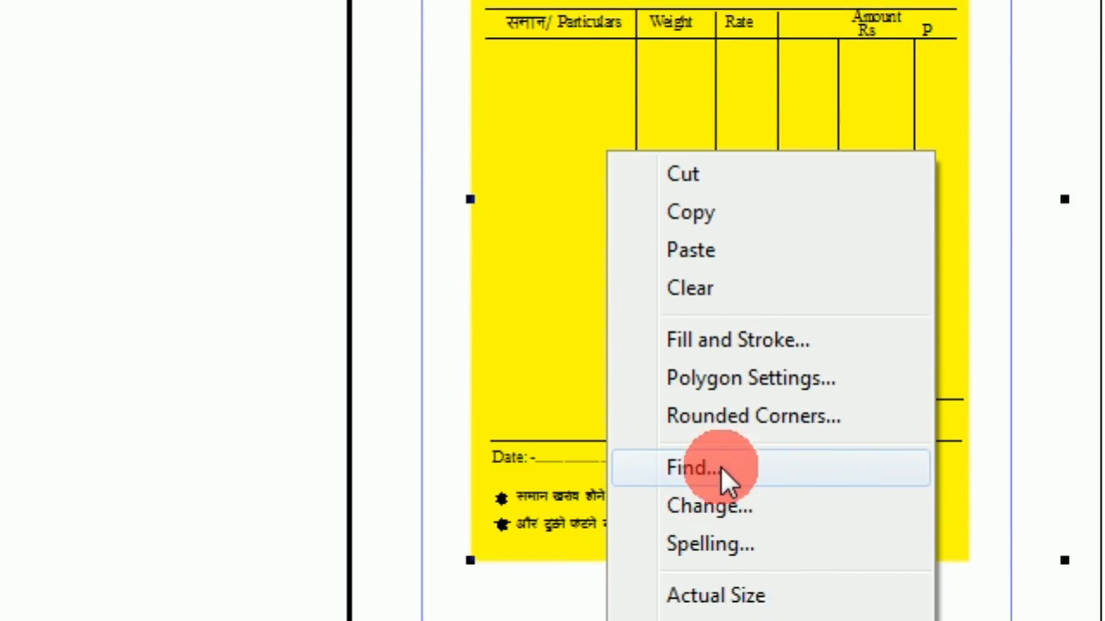
click(716, 596)
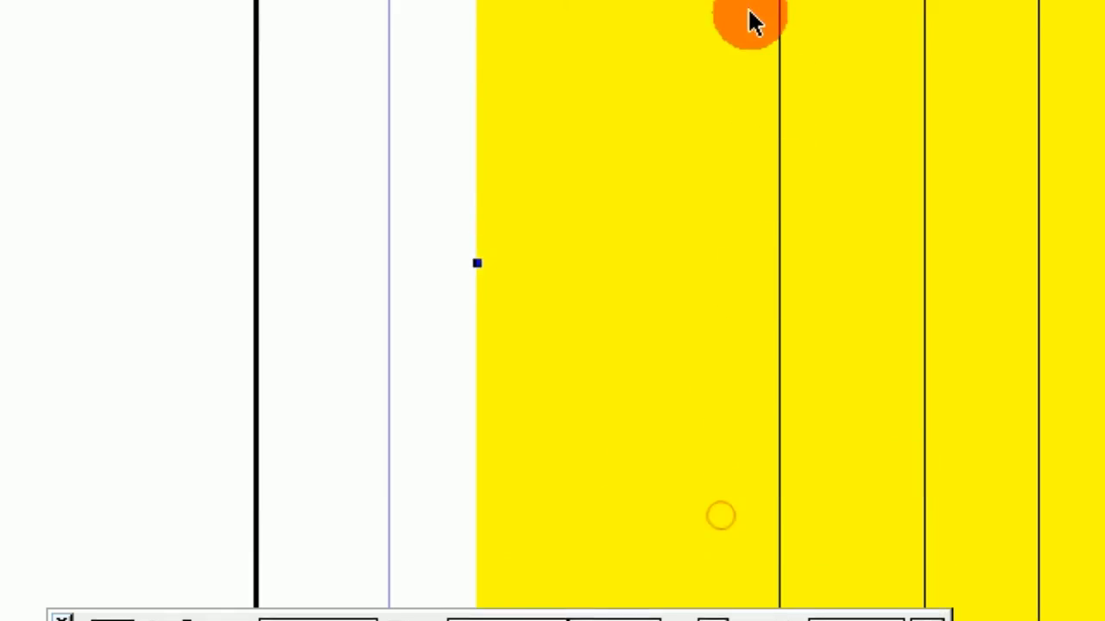
click(69, 227)
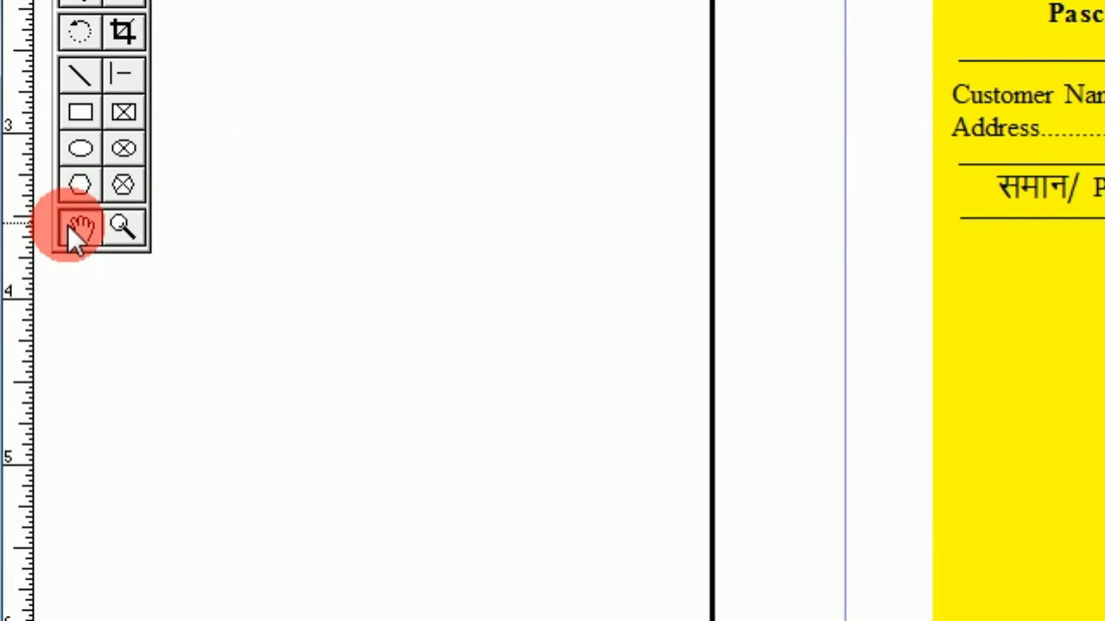
drag(793, 254, 826, 156)
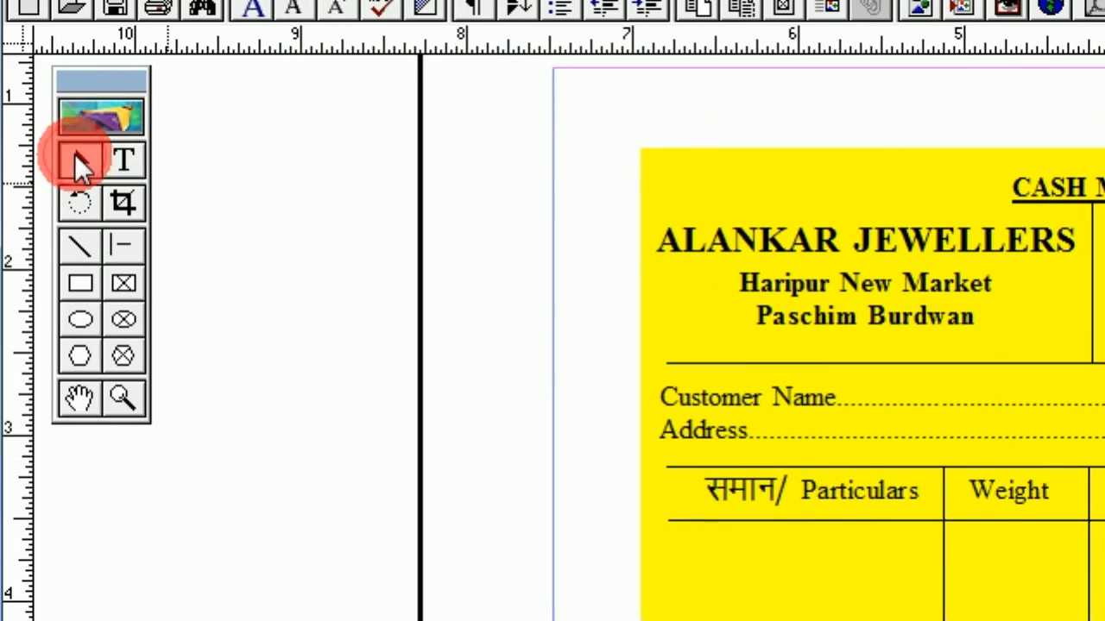
click(78, 176)
drag(767, 182, 767, 227)
drag(864, 264, 809, 226)
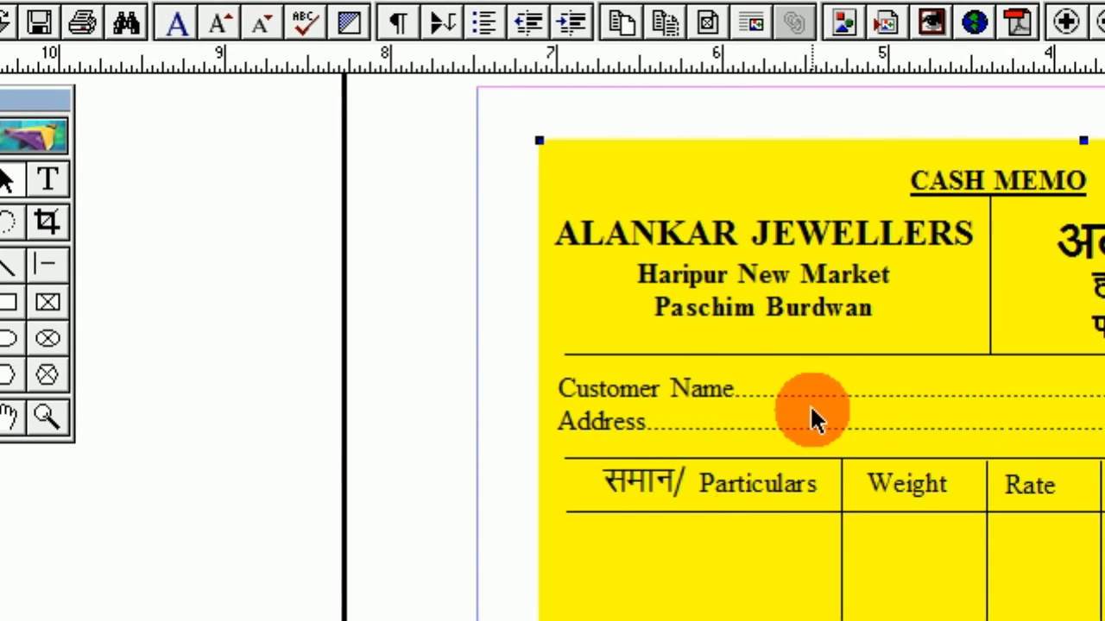
Step: Compare the page 1 sample with the grouped bill on page 2 and review the page 2 bill from header to footer
click(93, 573)
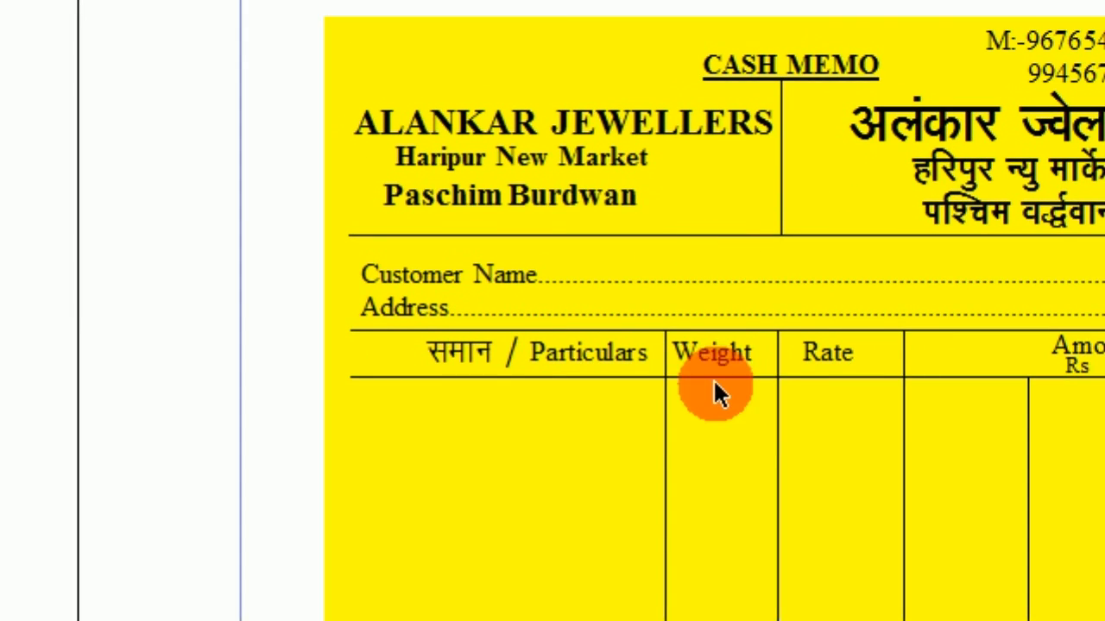
click(81, 227)
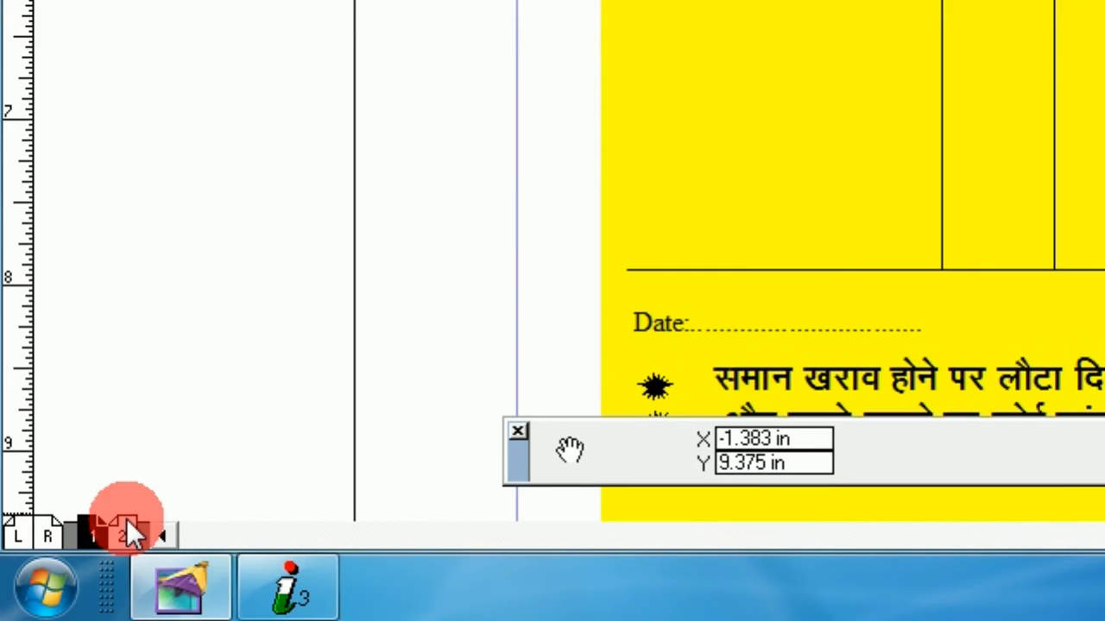
click(127, 522)
click(771, 365)
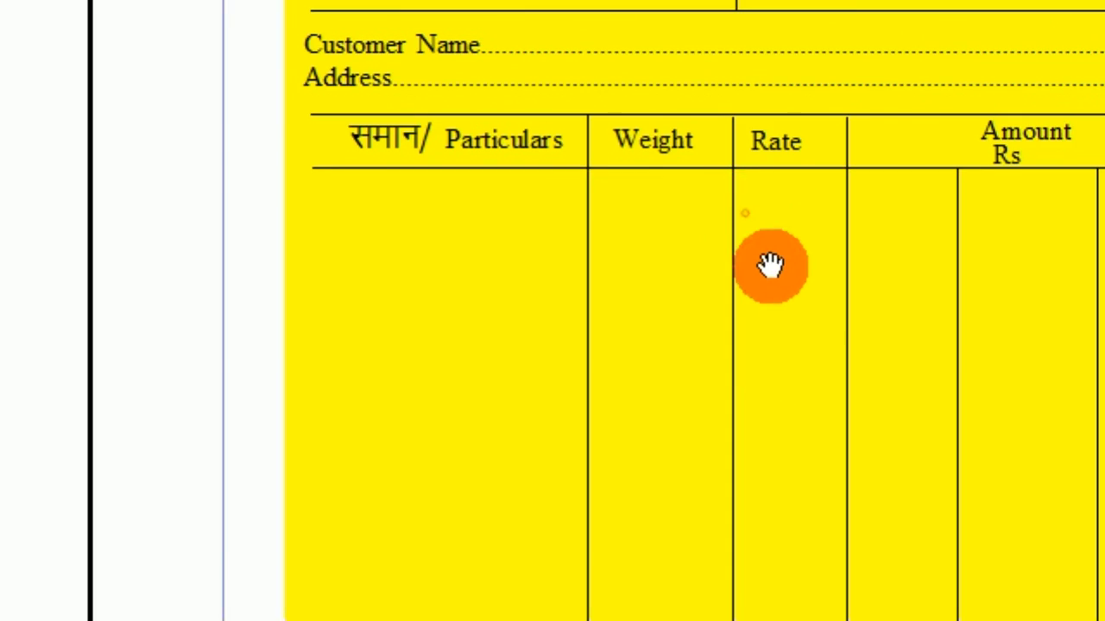
drag(771, 259, 792, 362)
drag(774, 466, 808, 372)
drag(797, 307, 795, 131)
drag(666, 169, 679, 442)
drag(716, 146, 727, 356)
drag(735, 162, 736, 326)
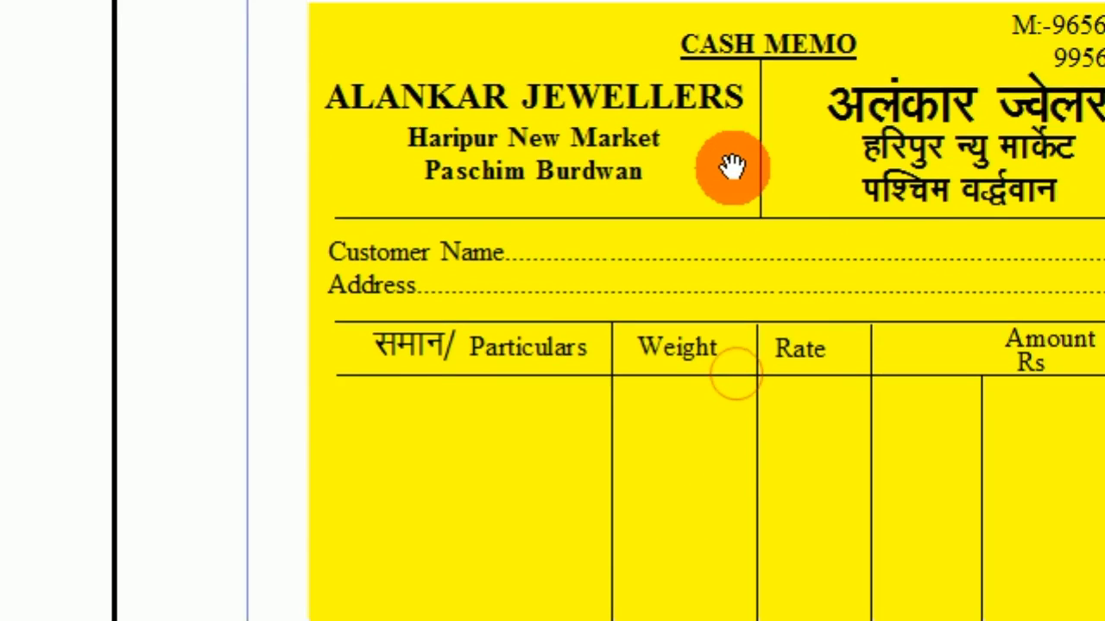
drag(749, 142, 751, 169)
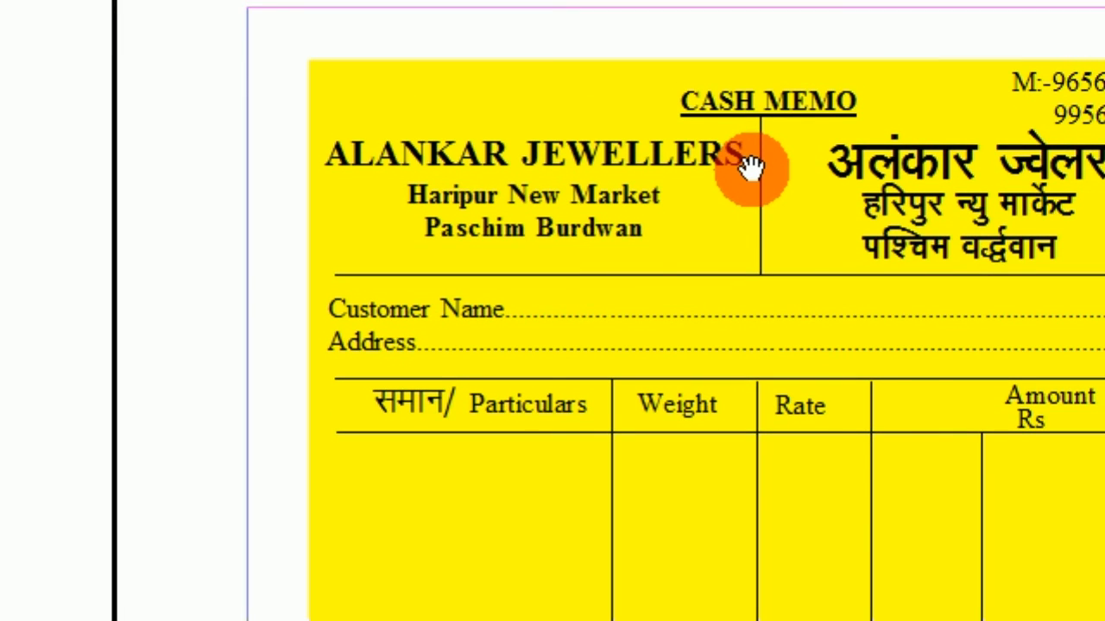